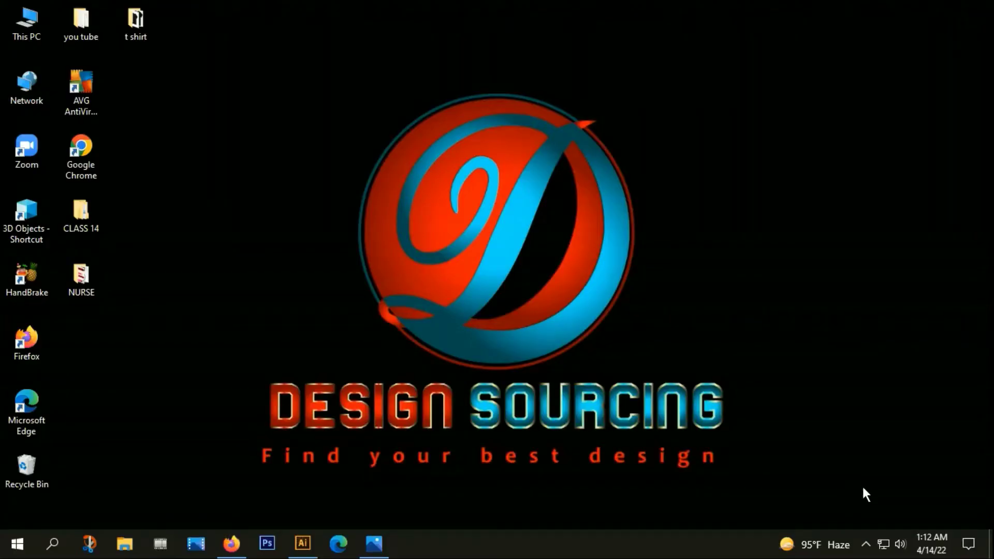
# - Review the finished nurse t-shirt reference photo in Windows Photos, then return to Illustrator
pyautogui.click(303, 543)
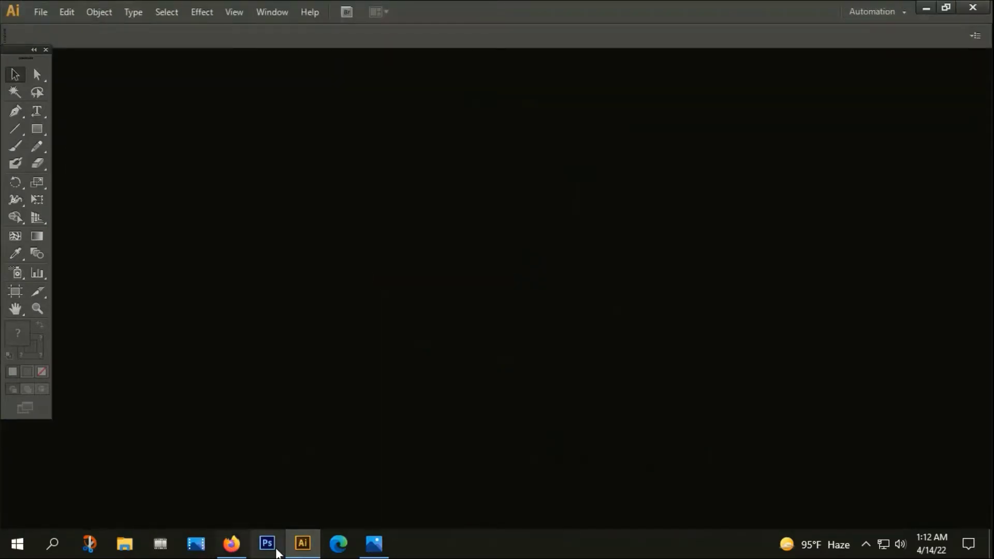
pyautogui.click(374, 542)
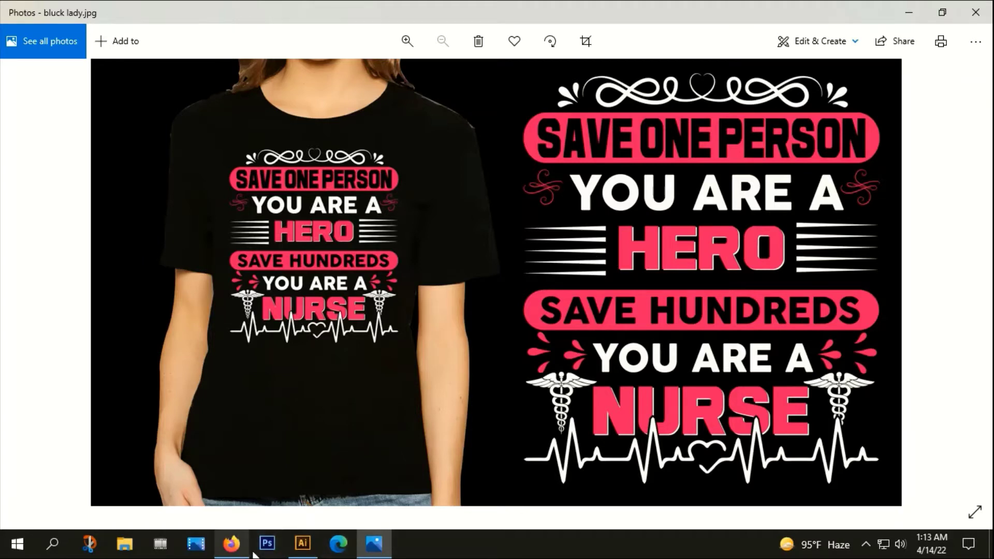
pyautogui.click(311, 552)
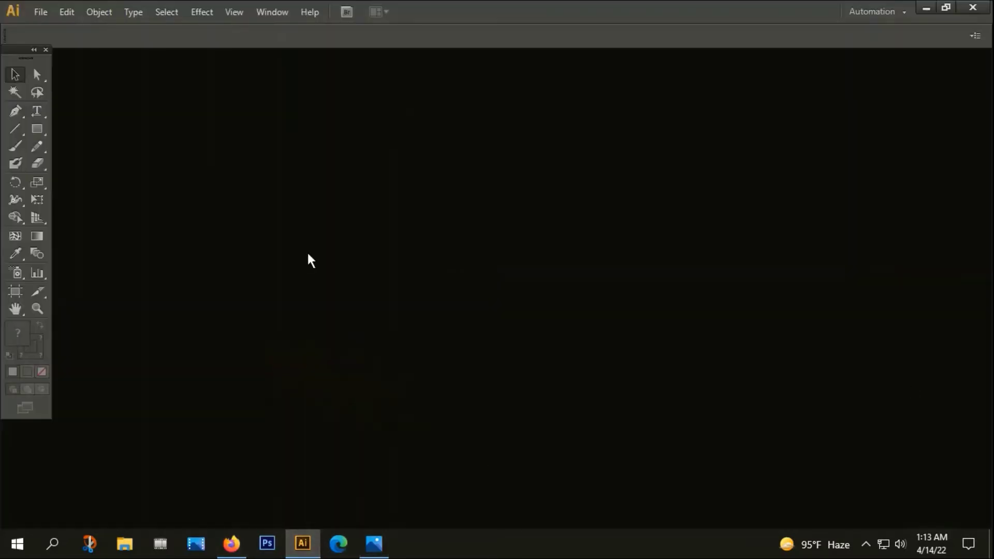
# - Create a new 12 × 18 in document
pyautogui.click(39, 15)
pyautogui.click(69, 30)
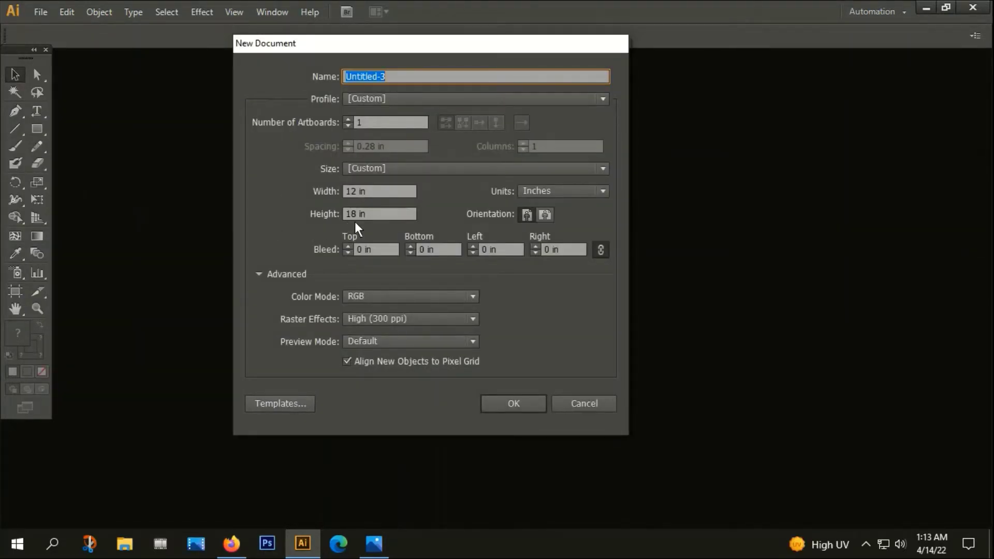
pyautogui.click(524, 402)
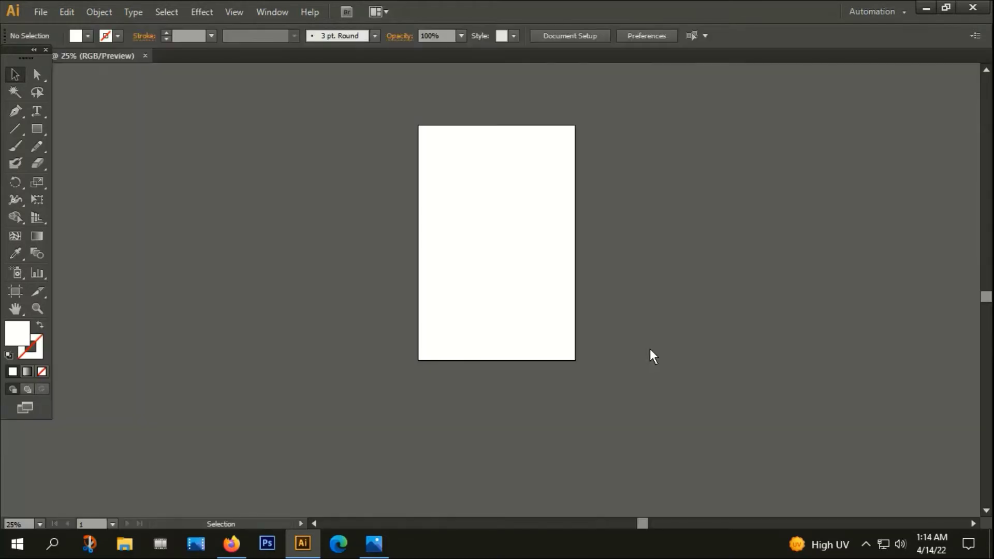
# - Place the 'bluck lady' reference image to the left of the artboard
pyautogui.click(38, 9)
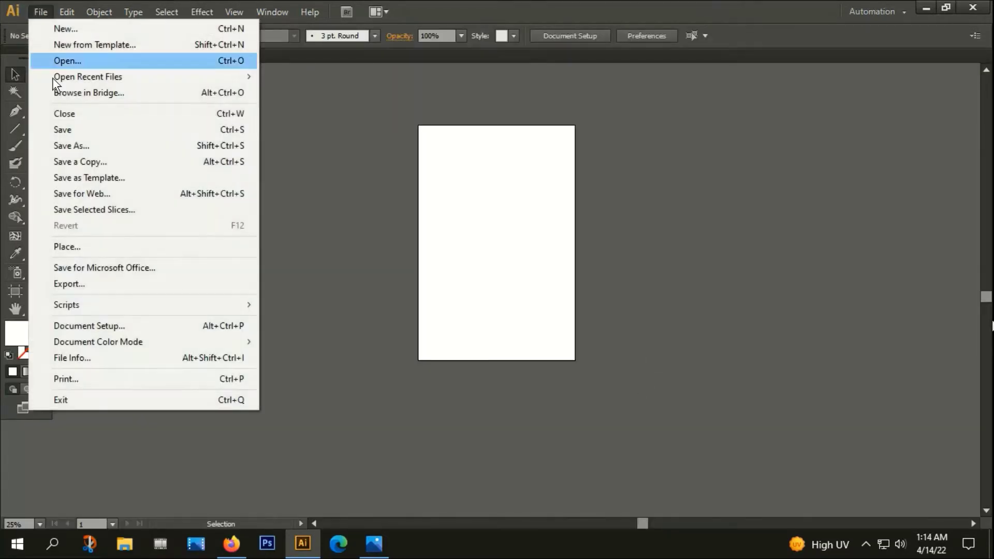
pyautogui.click(77, 249)
pyautogui.doubleClick(112, 89)
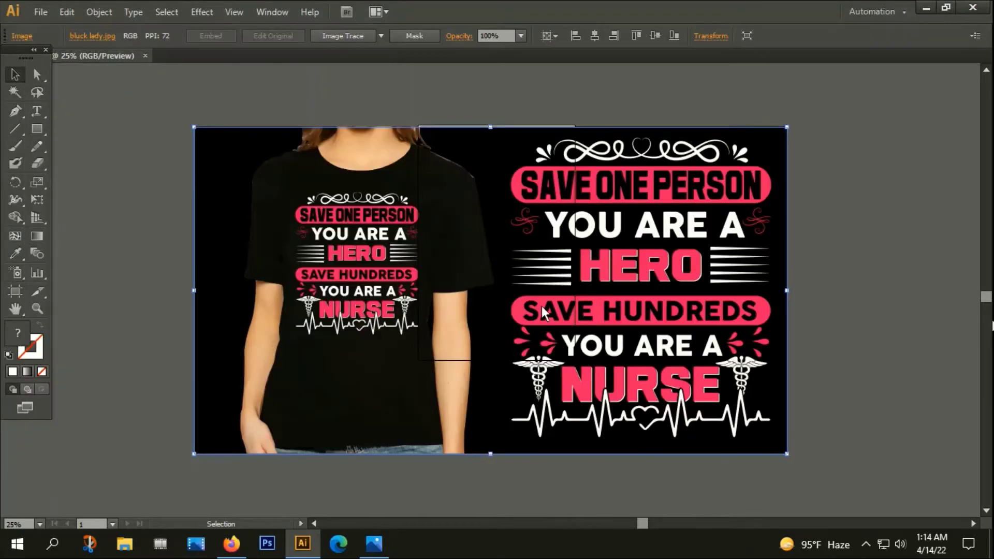
pyautogui.hotkey('ctrl', '-')
pyautogui.hotkey('ctrl', '-')
pyautogui.moveTo(589, 285); pyautogui.dragTo(402, 270)
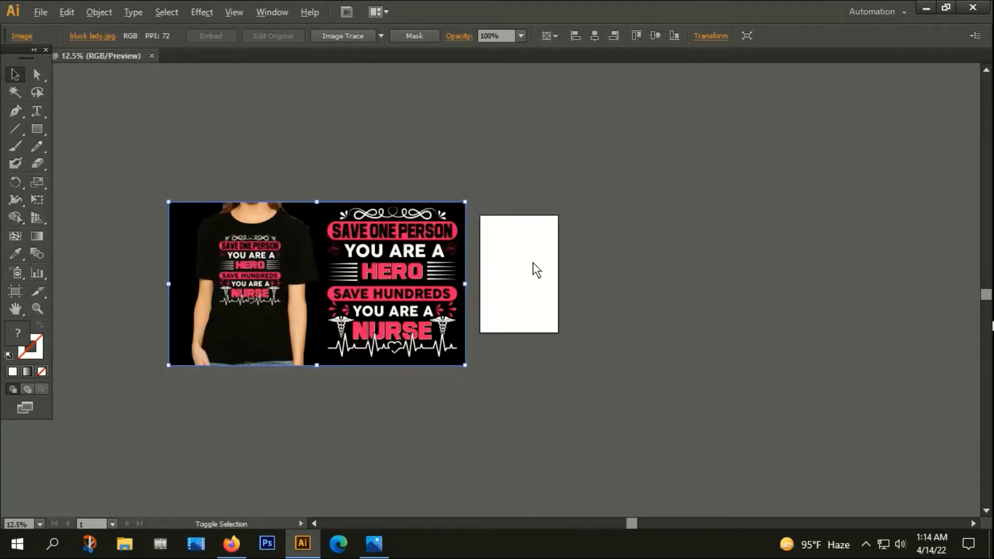
pyautogui.scroll(1, 532, 257)
pyautogui.scroll(1, 532, 257)
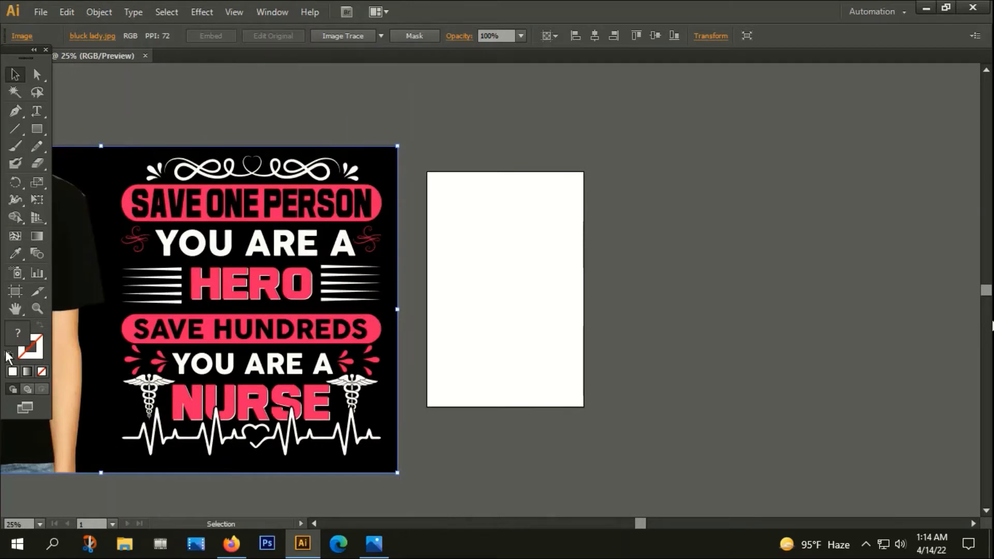
# - Set the fill to black (000000) and draw a rectangle covering the whole artboard
pyautogui.click(493, 301)
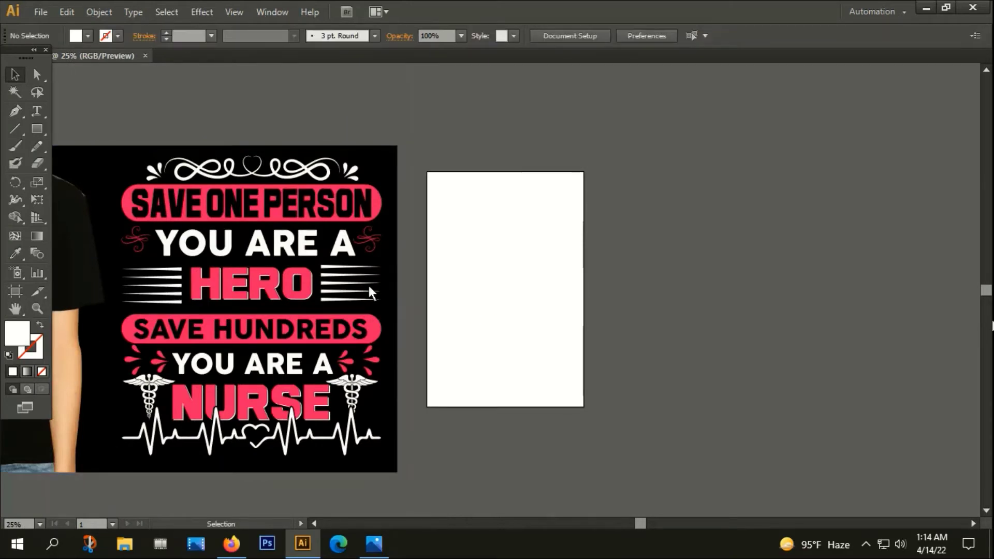
pyautogui.doubleClick(19, 333)
pyautogui.write('000000')
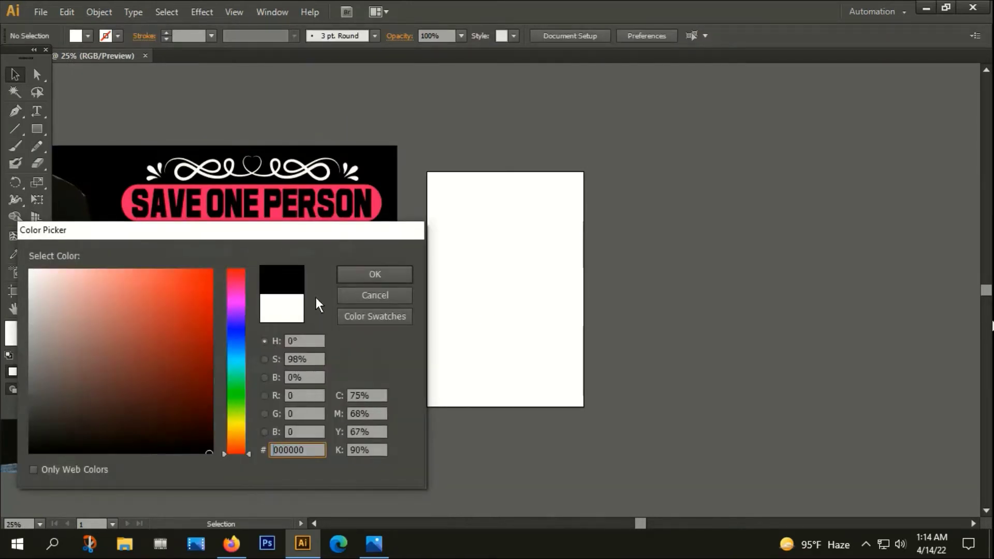
pyautogui.click(349, 276)
pyautogui.click(36, 129)
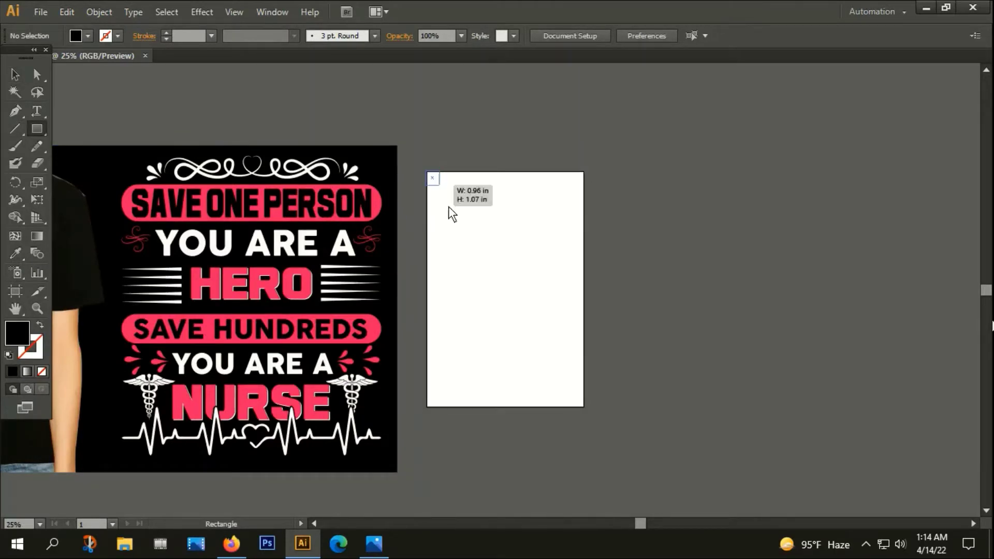
pyautogui.moveTo(427, 172); pyautogui.dragTo(583, 406)
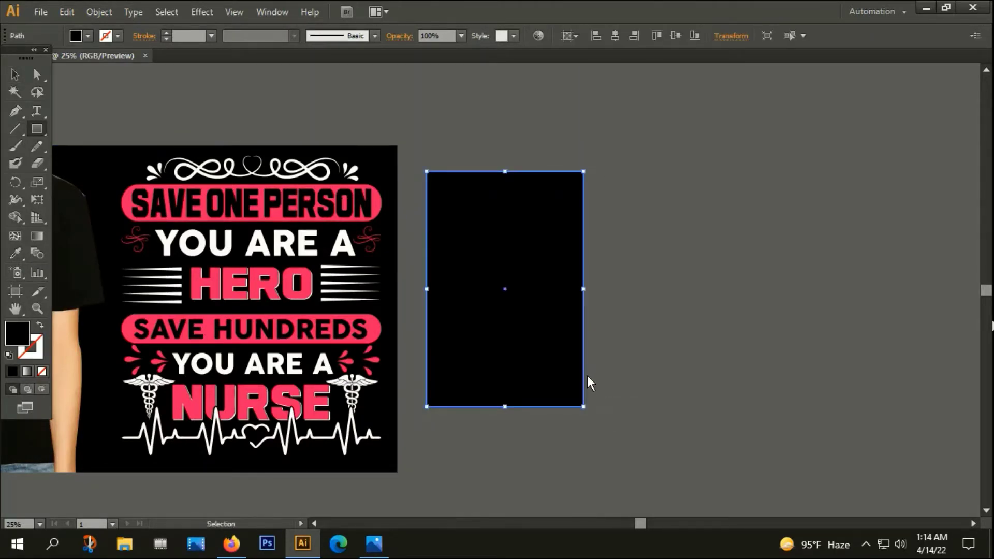
pyautogui.keyDown('ctrl'); pyautogui.click(588, 375); pyautogui.keyUp('ctrl')
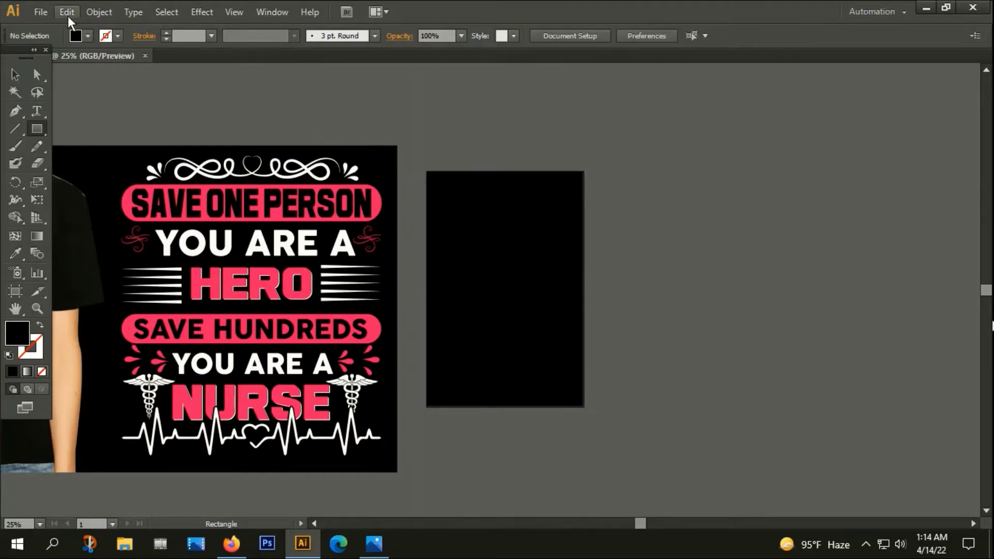
pyautogui.click(39, 13)
# - Open NURSE VECTOR.ai and copy all of its artwork
pyautogui.click(62, 62)
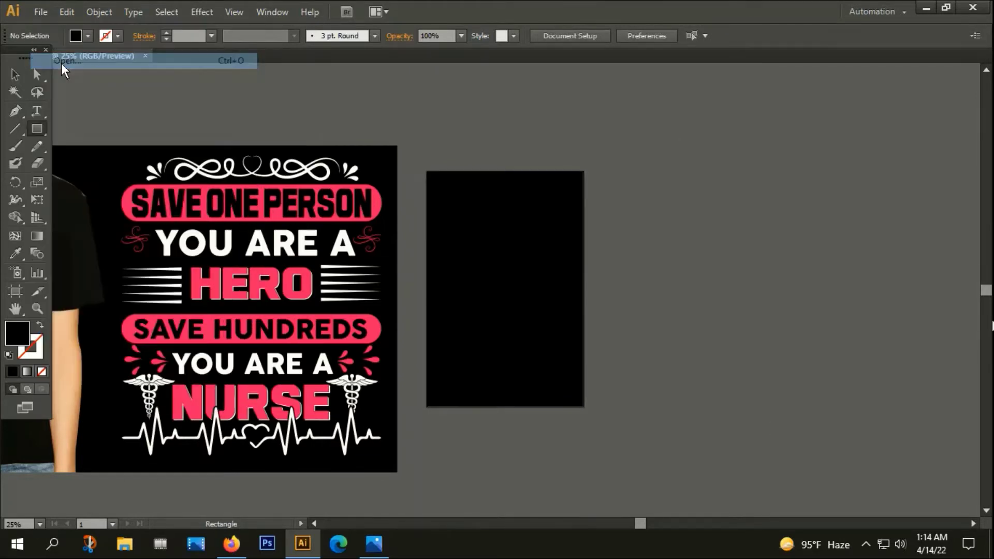
pyautogui.doubleClick(197, 94)
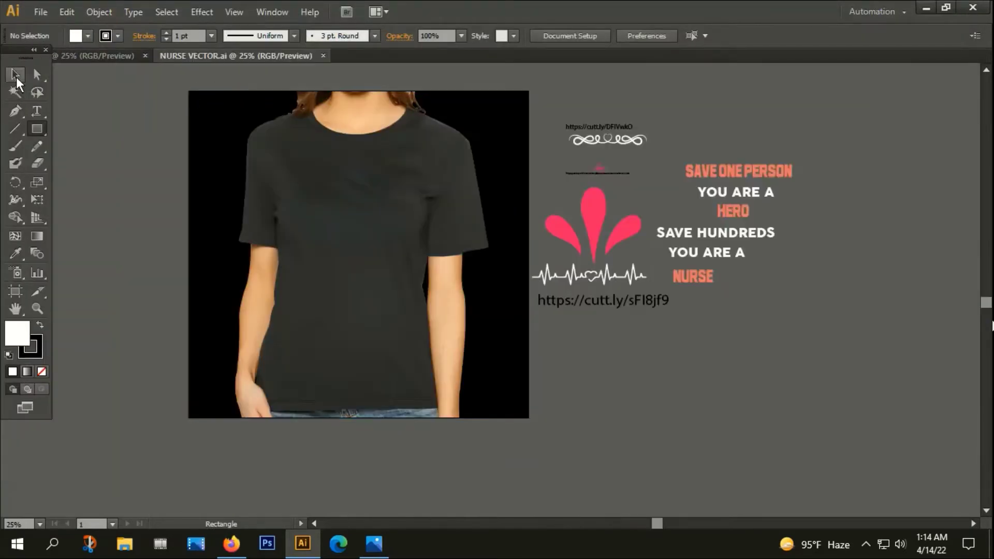
pyautogui.click(16, 78)
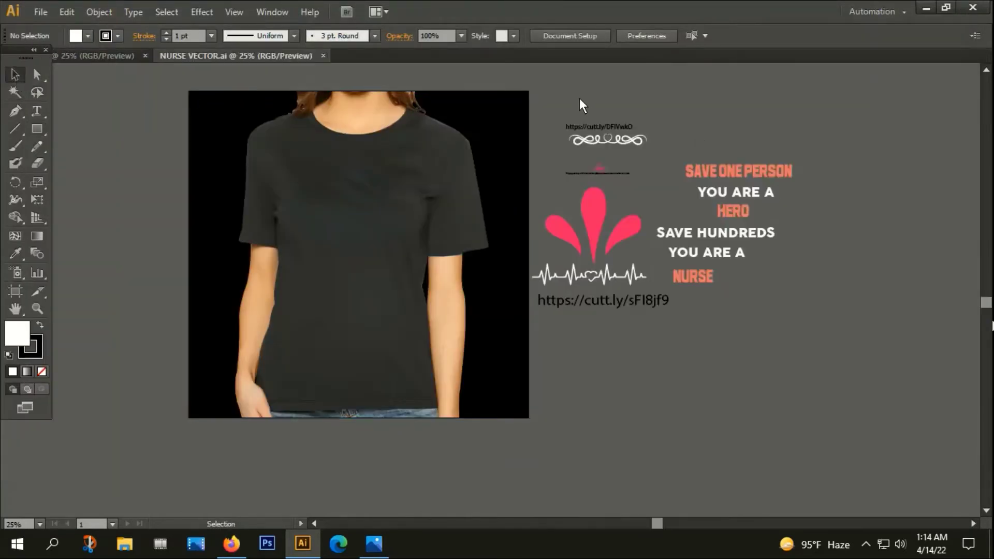
pyautogui.moveTo(579, 98); pyautogui.dragTo(773, 327)
pyautogui.press('a')
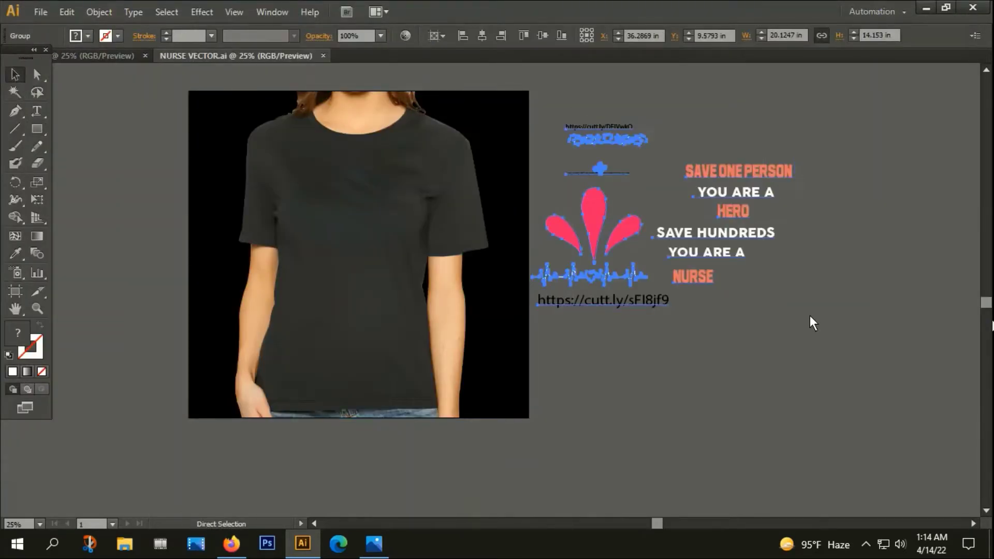
pyautogui.press('v')
# - Bring the nurse artwork into the t-shirt document, right of the black artboard
pyautogui.click(115, 55)
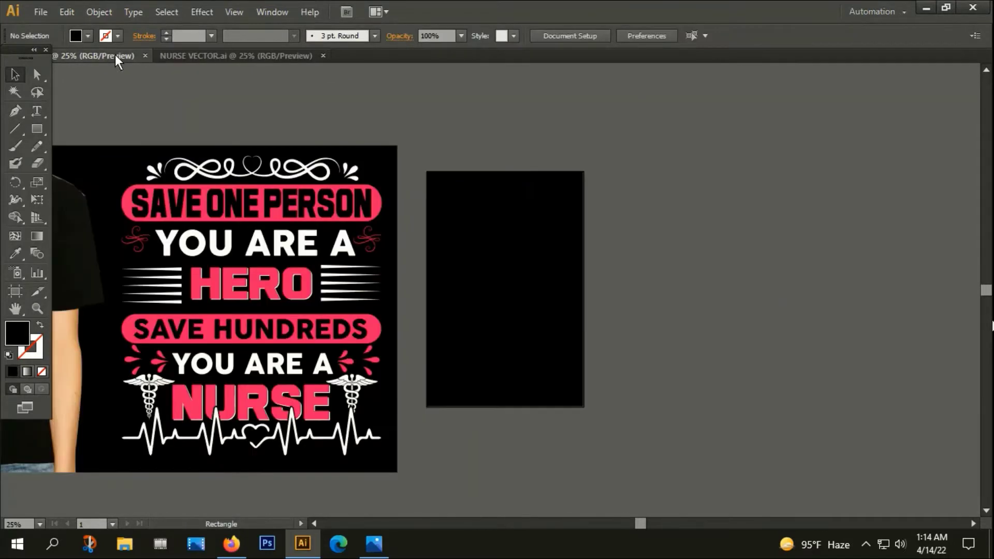
pyautogui.moveTo(115, 54)
pyautogui.mouseDown()
pyautogui.moveTo(433, 302)
pyautogui.moveTo(714, 237)
pyautogui.mouseUp()
pyautogui.hscroll(3, 596, 192)
pyautogui.click(492, 103)
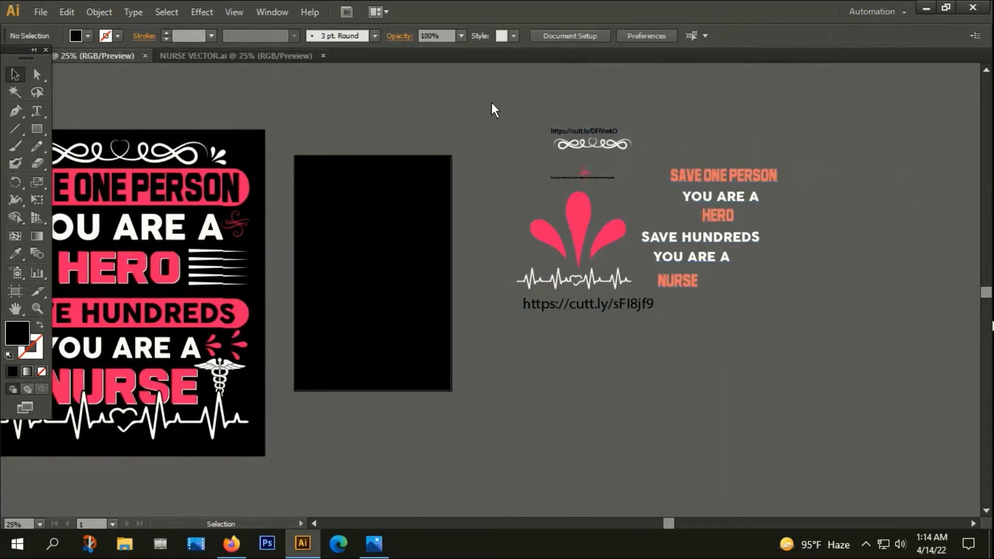
pyautogui.hscroll(-1, 654, 362)
pyautogui.scroll(-1, 574, 168)
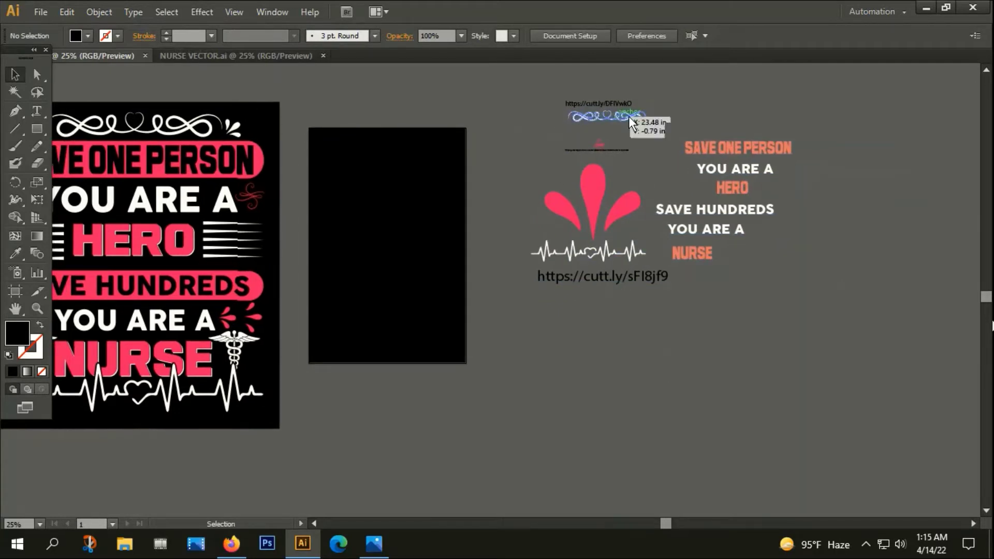
pyautogui.scroll(1, 588, 341)
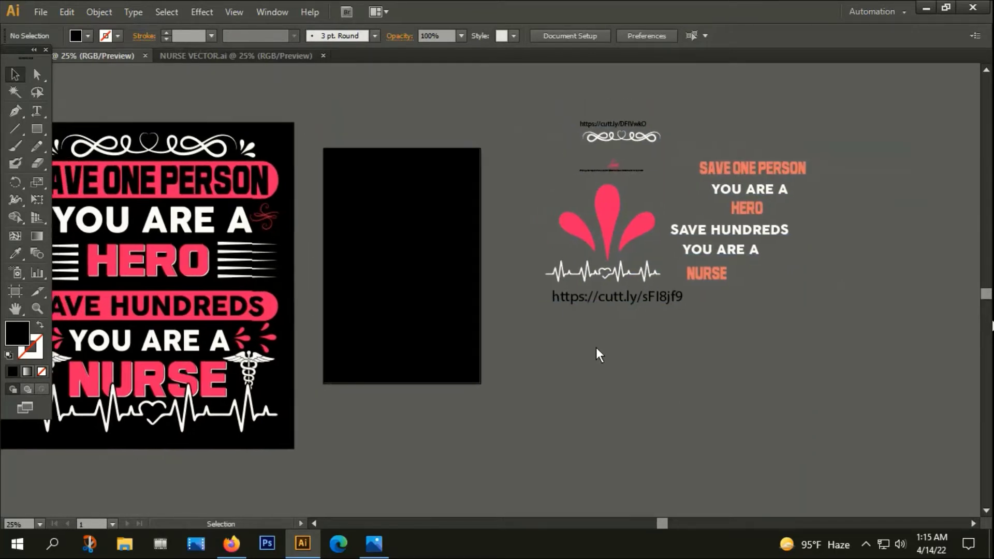
pyautogui.hotkey('ctrl', '-')
pyautogui.scroll(-1, 565, 321)
pyautogui.moveTo(565, 321)
pyautogui.mouseDown()
pyautogui.moveTo(598, 308)
pyautogui.moveTo(572, 297)
pyautogui.mouseUp()
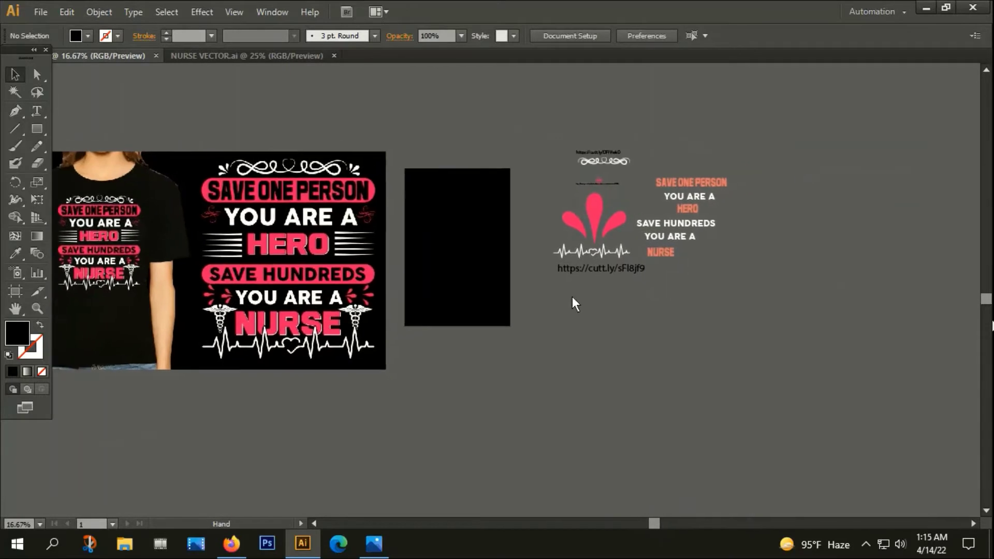
pyautogui.scroll(1, 659, 236)
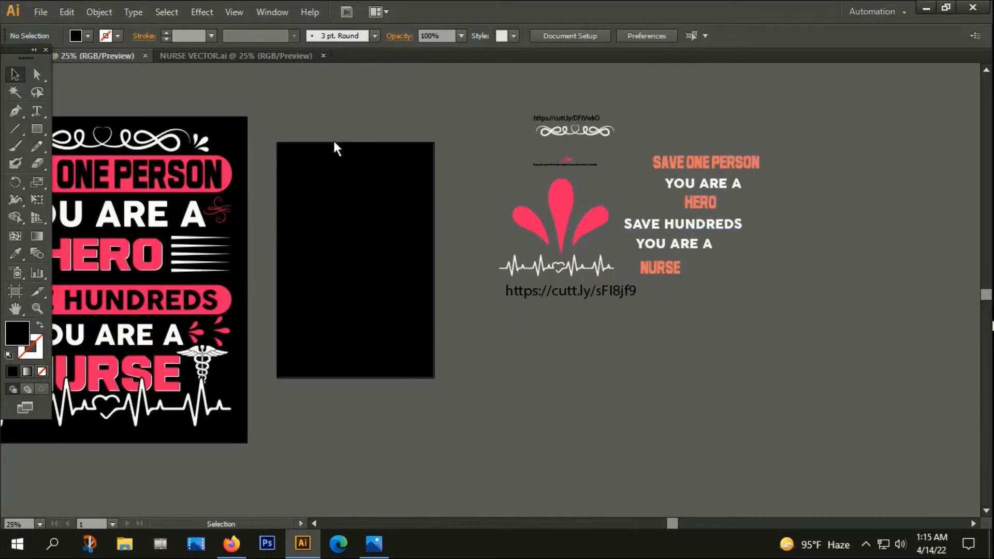
# - Check the text tool variants, then select the nurse artwork group
pyautogui.click(37, 111)
pyautogui.moveTo(37, 111); pyautogui.dragTo(148, 157)
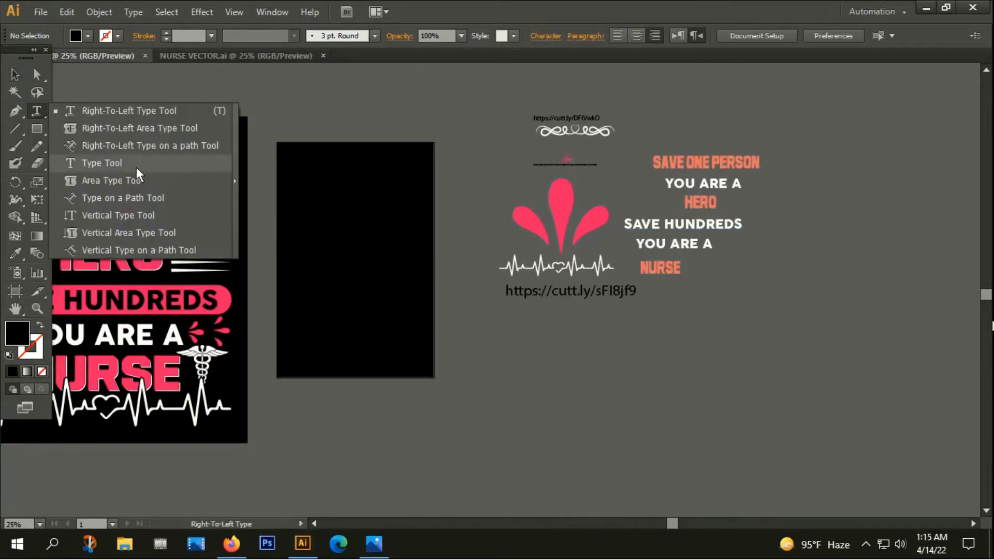
pyautogui.click(14, 74)
pyautogui.scroll(1, 763, 197)
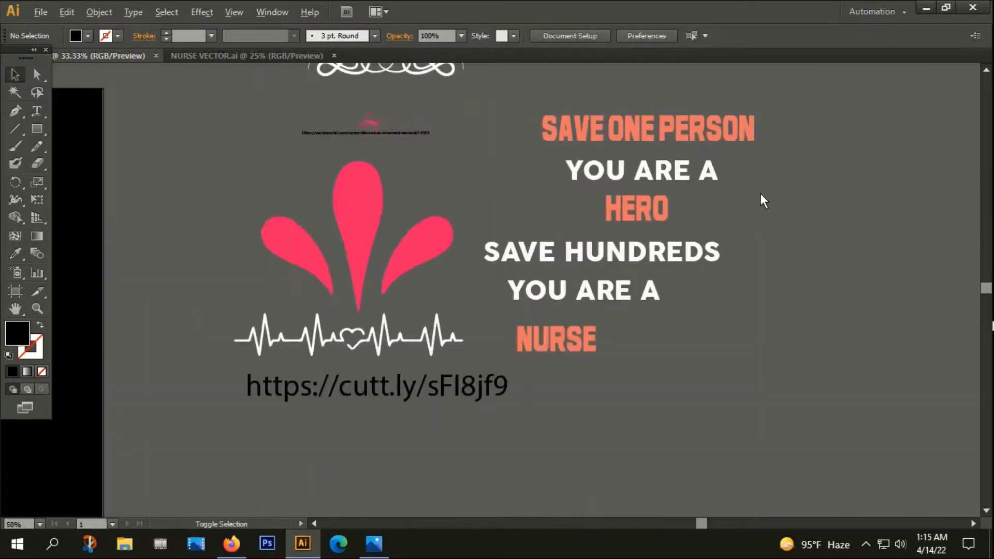
pyautogui.scroll(-1, 760, 193)
pyautogui.moveTo(726, 325)
pyautogui.mouseDown()
pyautogui.moveTo(719, 294)
pyautogui.moveTo(746, 323)
pyautogui.mouseUp()
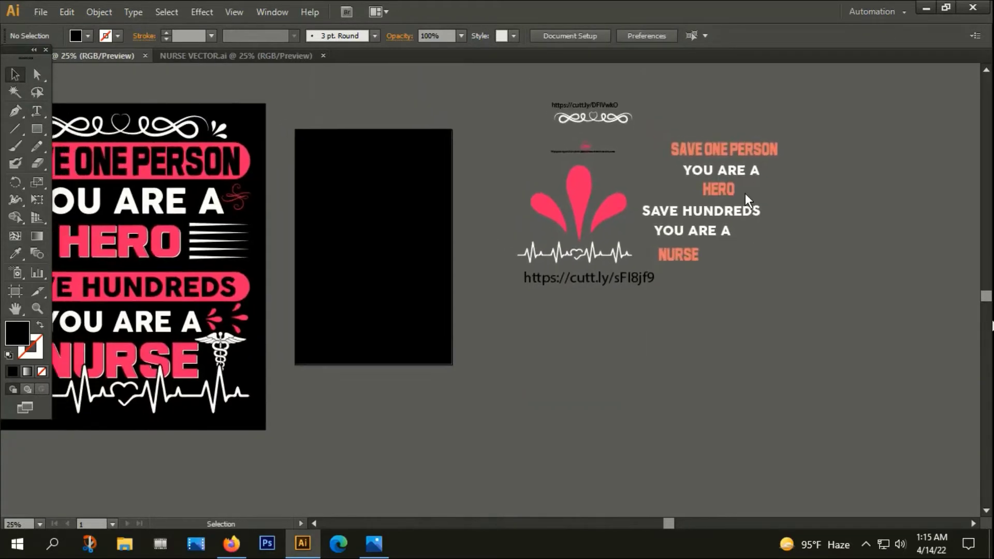
pyautogui.click(746, 151)
# - Ungroup the nurse artwork and move SAVE ONE PERSON onto the black artboard
pyautogui.rightClick(722, 150)
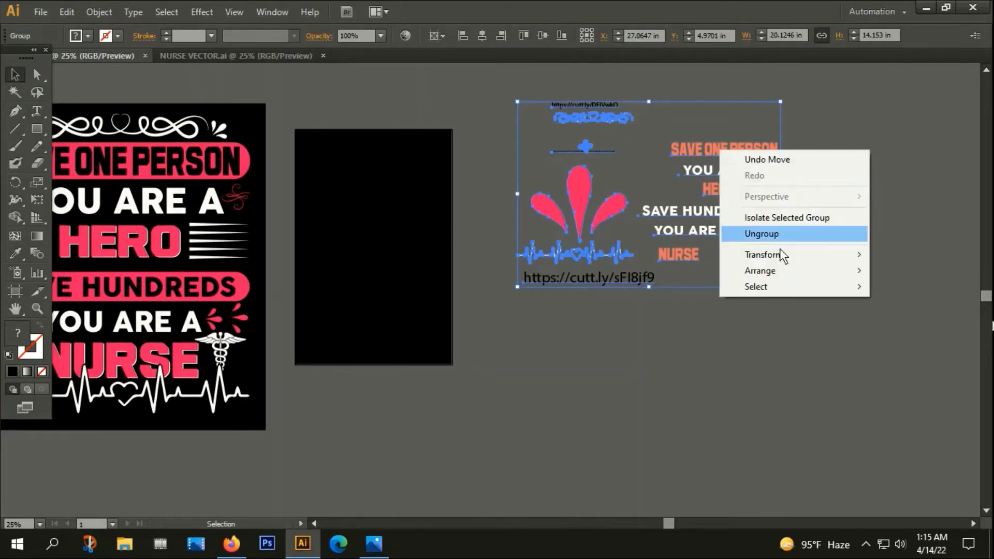
pyautogui.click(759, 236)
pyautogui.click(747, 150)
pyautogui.moveTo(745, 148)
pyautogui.mouseDown()
pyautogui.moveTo(525, 149)
pyautogui.moveTo(398, 168)
pyautogui.moveTo(389, 179)
pyautogui.mouseUp()
pyautogui.scroll(2, 358, 171)
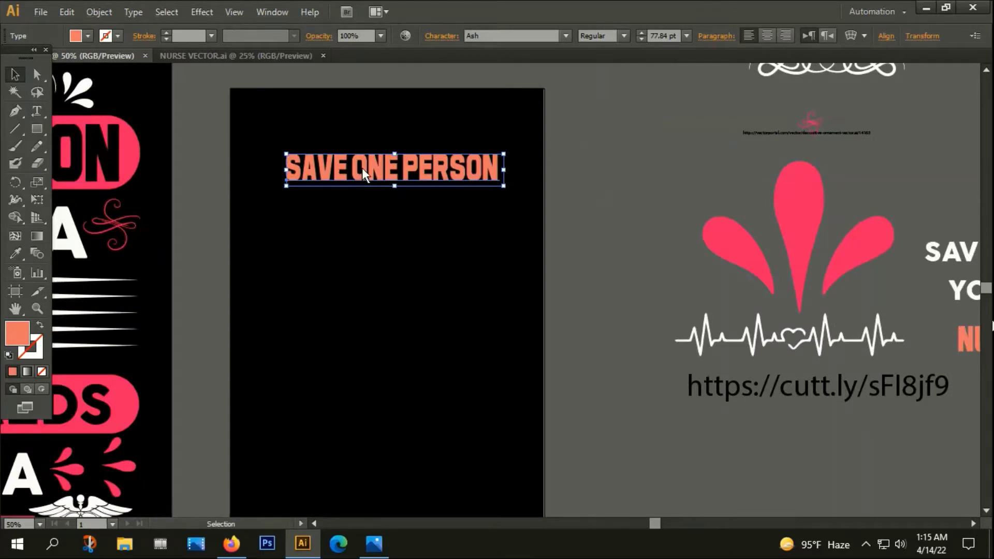
pyautogui.rightClick(374, 162)
pyautogui.click(610, 149)
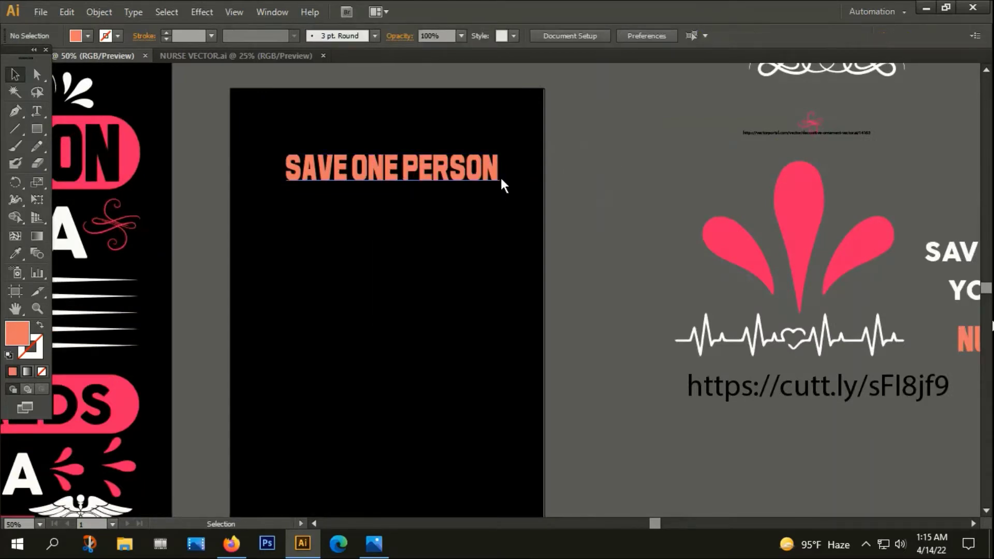
pyautogui.scroll(-3, 500, 176)
pyautogui.scroll(2, 441, 177)
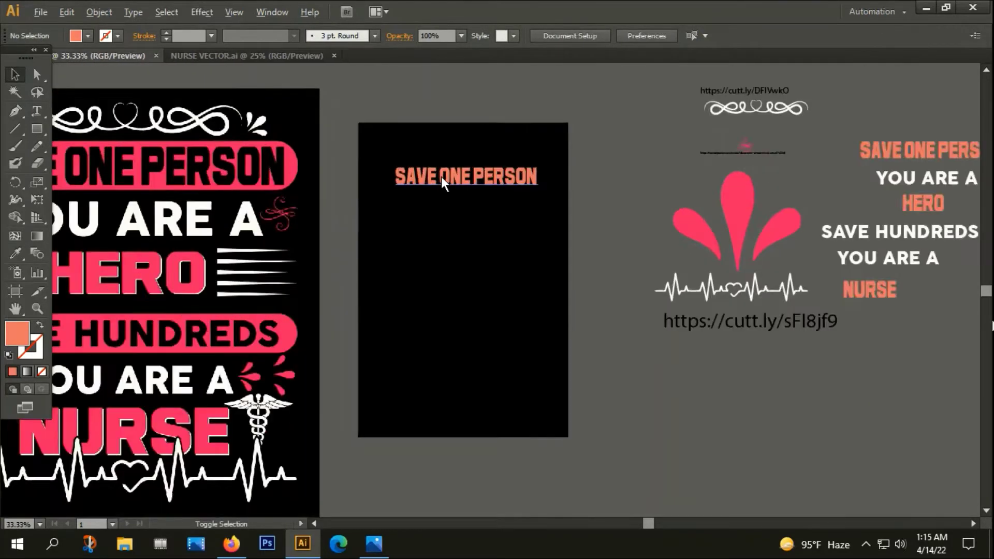
pyautogui.scroll(1, 441, 176)
pyautogui.scroll(-1, 468, 181)
# - Convert SAVE ONE PERSON to outlines and stretch the lettering wider
pyautogui.click(467, 181)
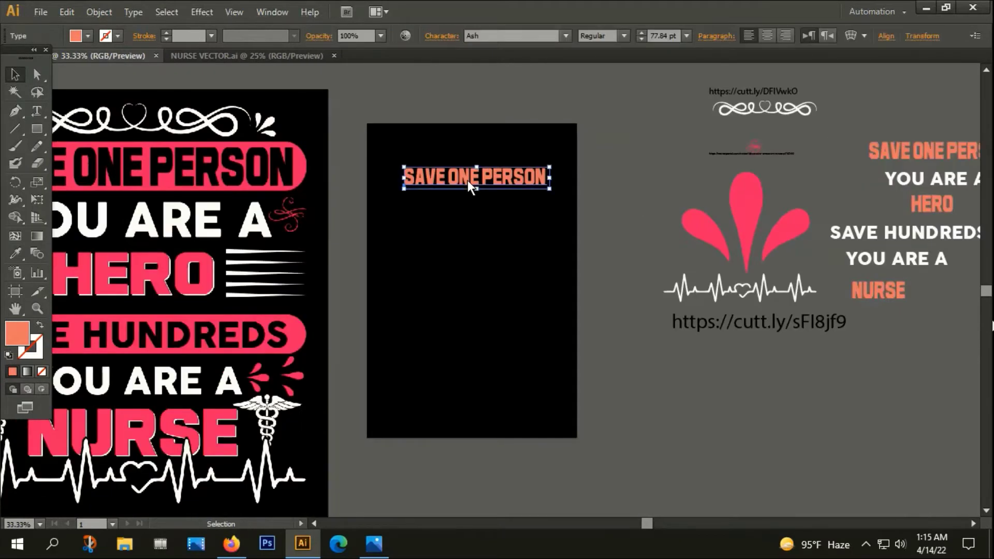
pyautogui.rightClick(467, 181)
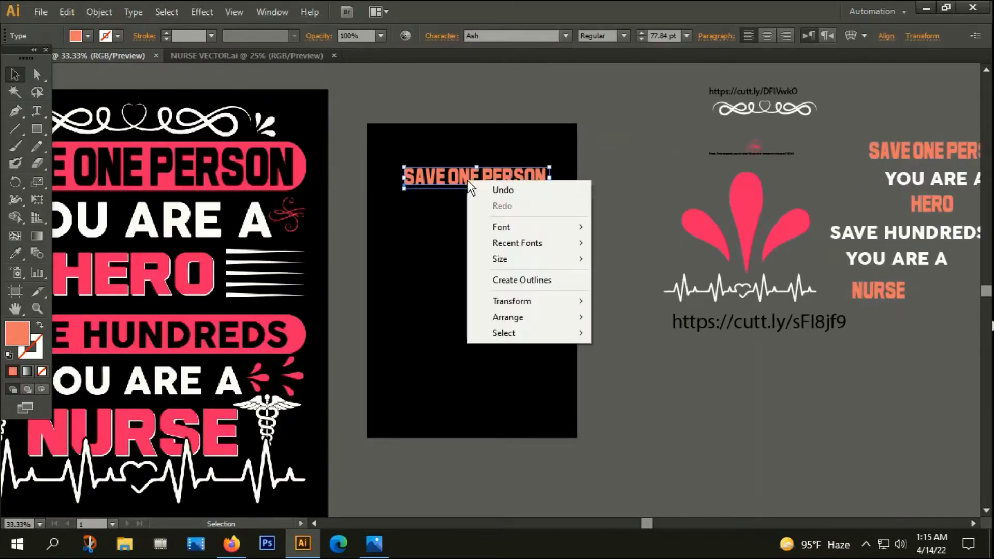
pyautogui.click(487, 280)
pyautogui.click(493, 264)
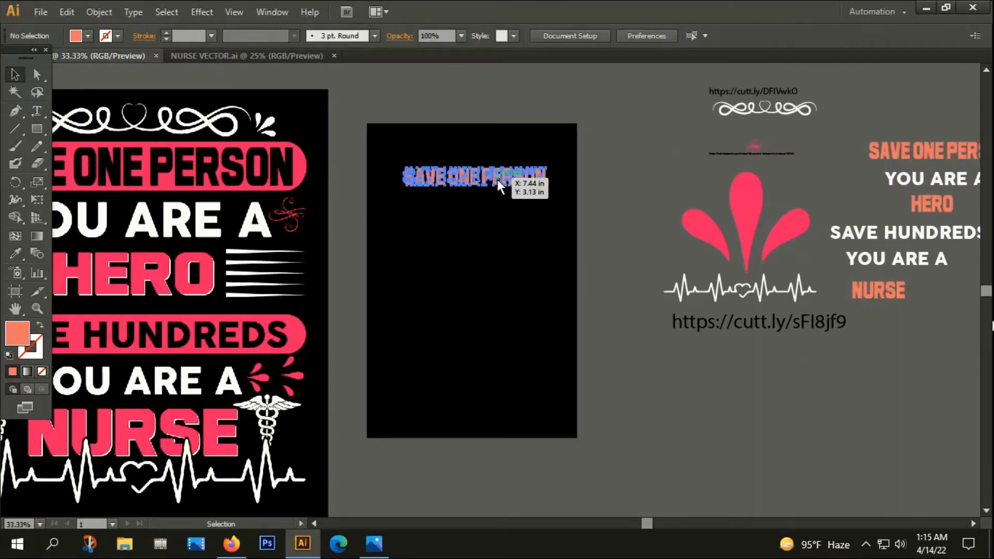
pyautogui.click(497, 179)
pyautogui.scroll(2, 512, 195)
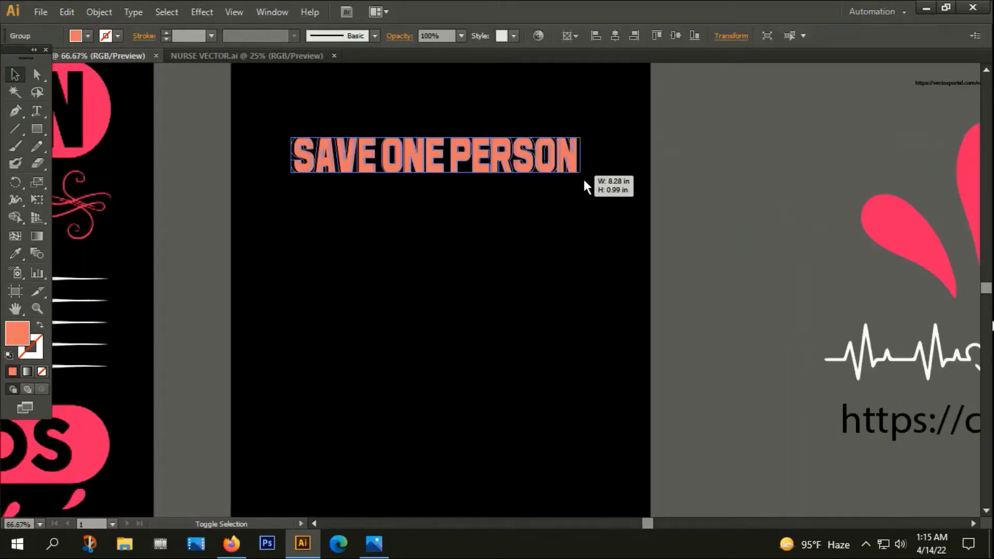
pyautogui.moveTo(583, 182); pyautogui.dragTo(597, 195)
pyautogui.scroll(-3, 595, 194)
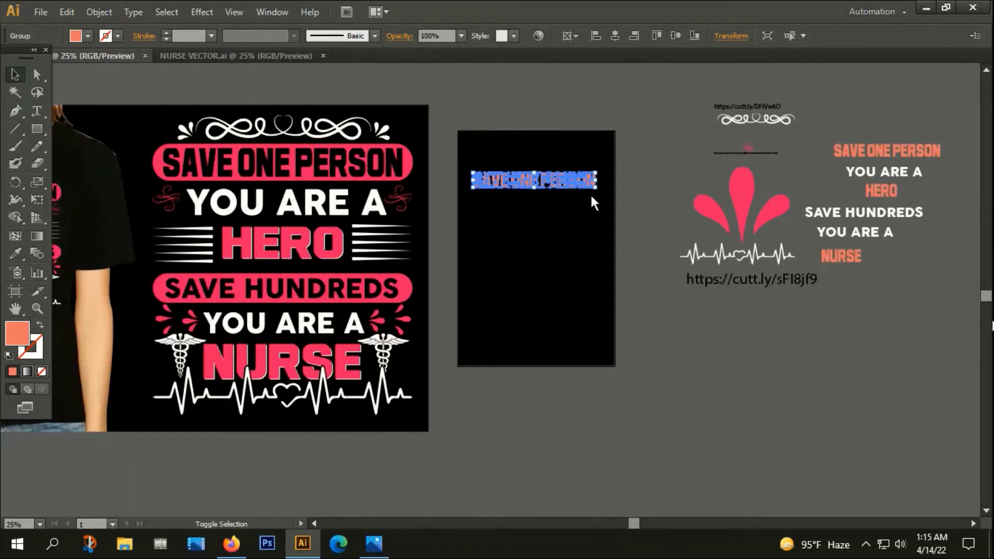
pyautogui.click(580, 212)
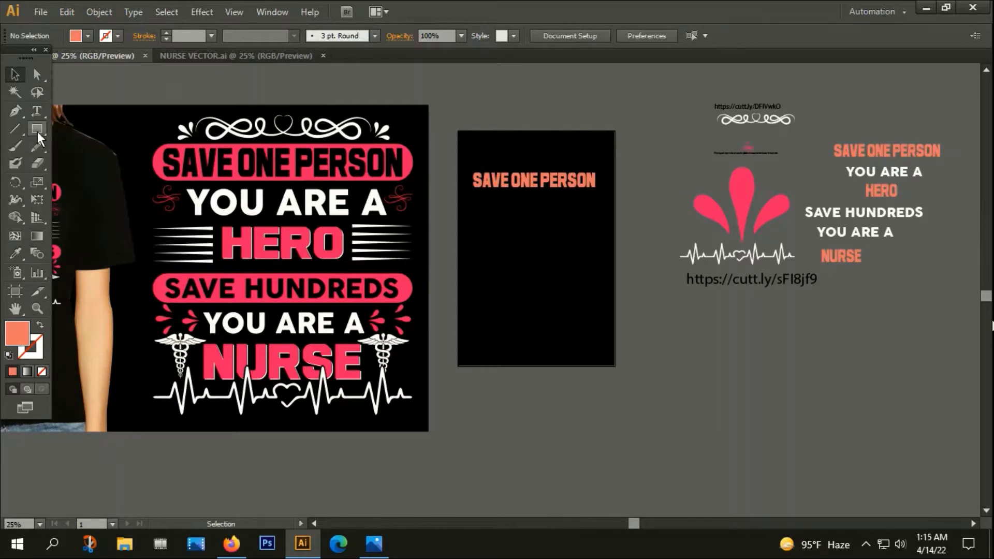
# - Draw a rounded rectangle over SAVE ONE PERSON and send it to the back
pyautogui.moveTo(38, 131); pyautogui.dragTo(97, 143)
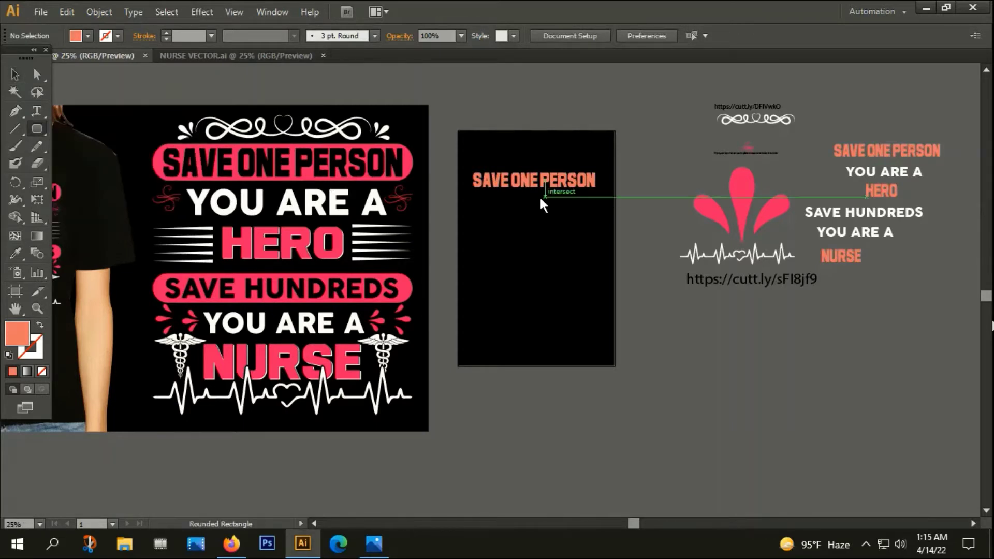
pyautogui.moveTo(469, 168); pyautogui.dragTo(606, 193)
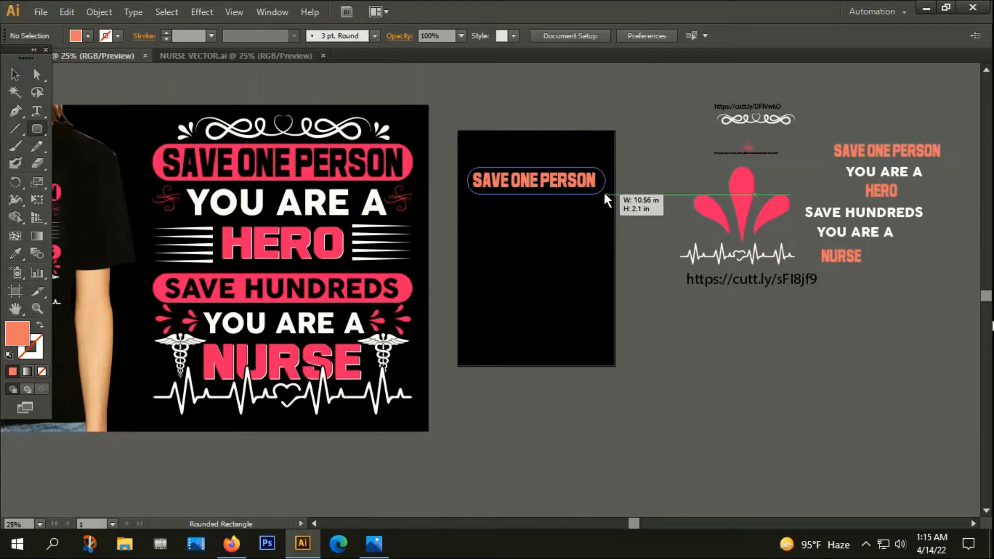
pyautogui.moveTo(607, 193); pyautogui.dragTo(602, 189)
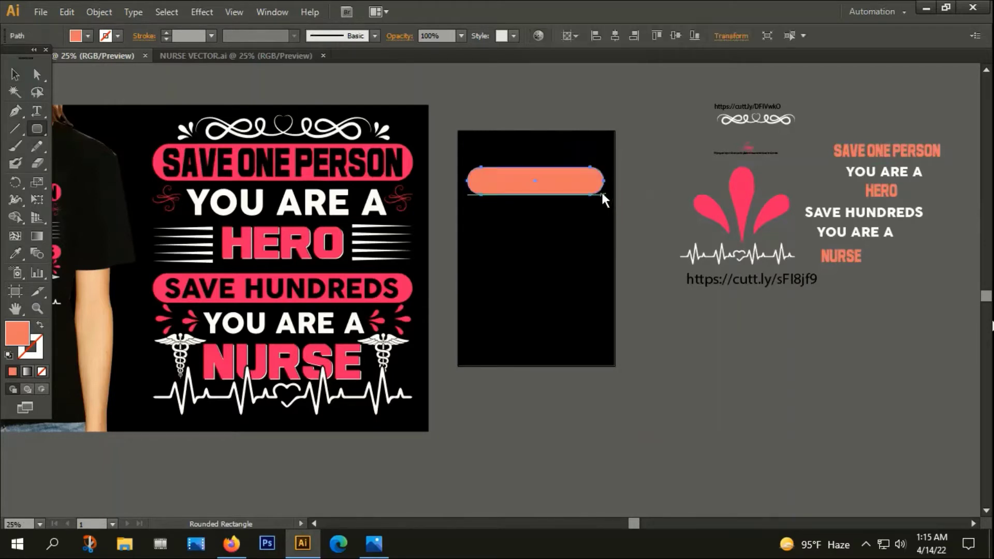
pyautogui.rightClick(526, 178)
pyautogui.moveTo(608, 384)
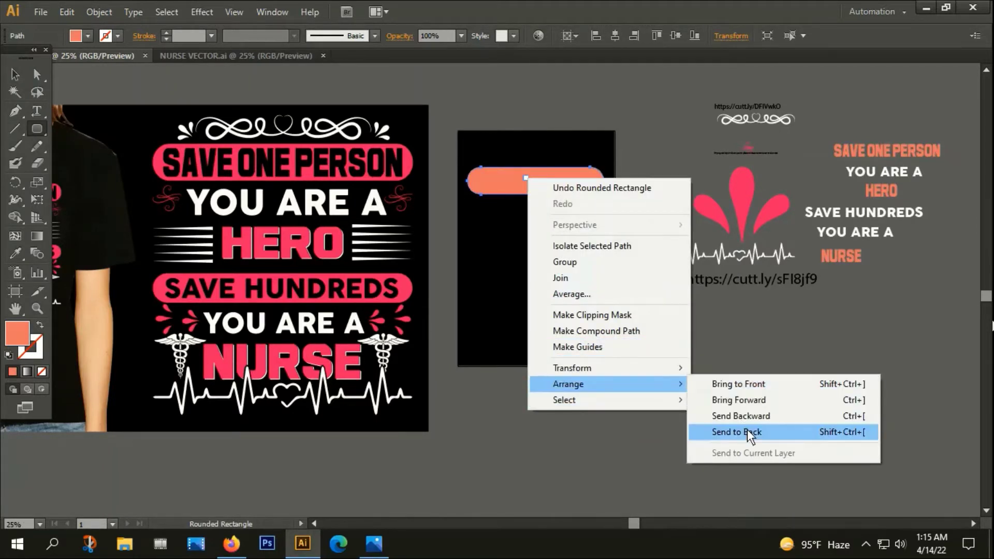
pyautogui.click(746, 431)
pyautogui.scroll(1, 525, 190)
pyautogui.scroll(1, 524, 191)
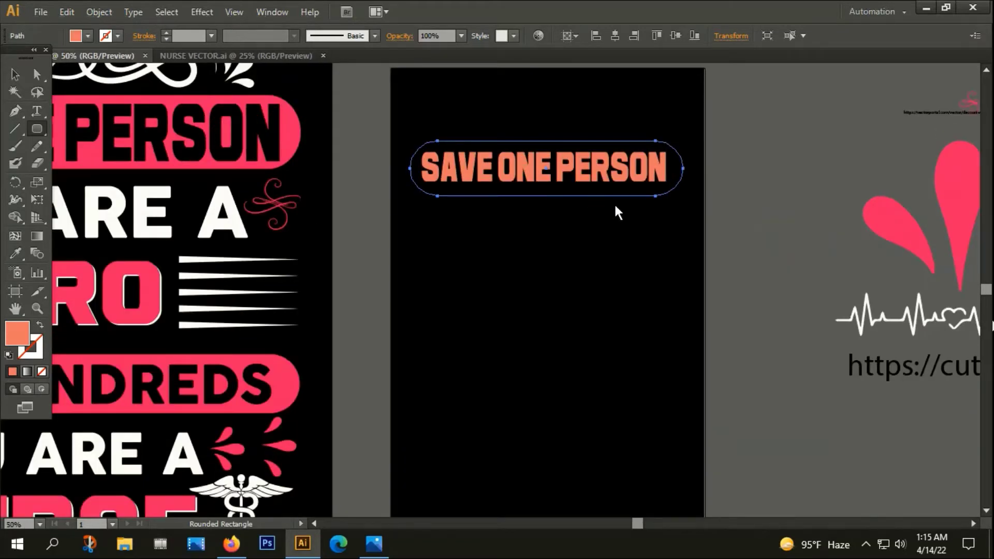
# - Undo the send-to-back, then cut the rounded rectangle and paste it back in place
pyautogui.press('v')
pyautogui.hotkey('ctrl', 'z')
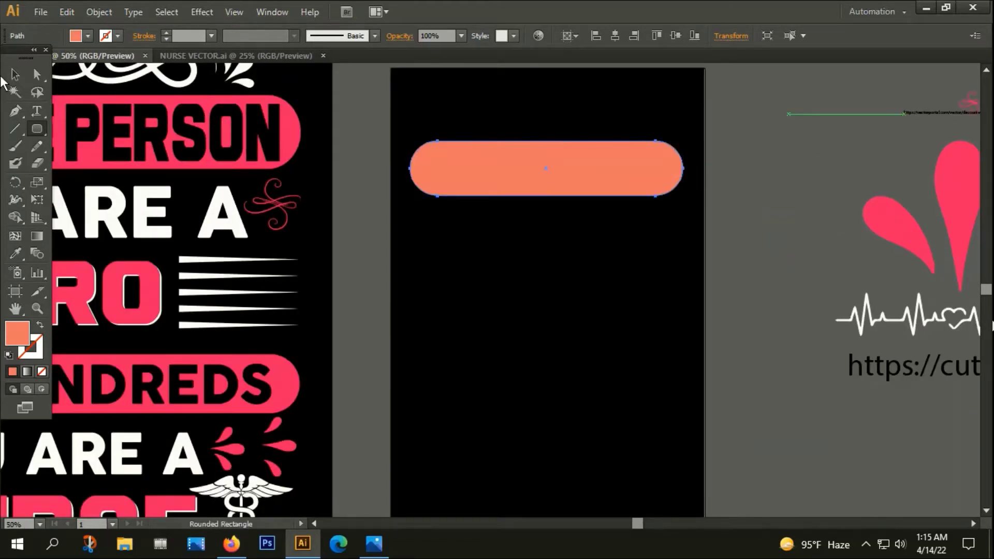
pyautogui.hotkey('ctrl', 'x')
pyautogui.press('v')
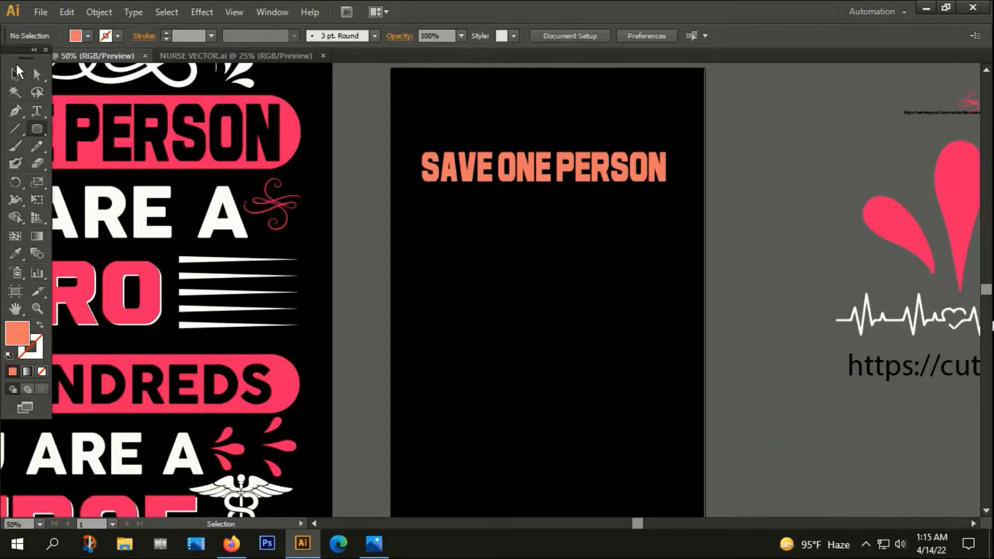
pyautogui.click(526, 170)
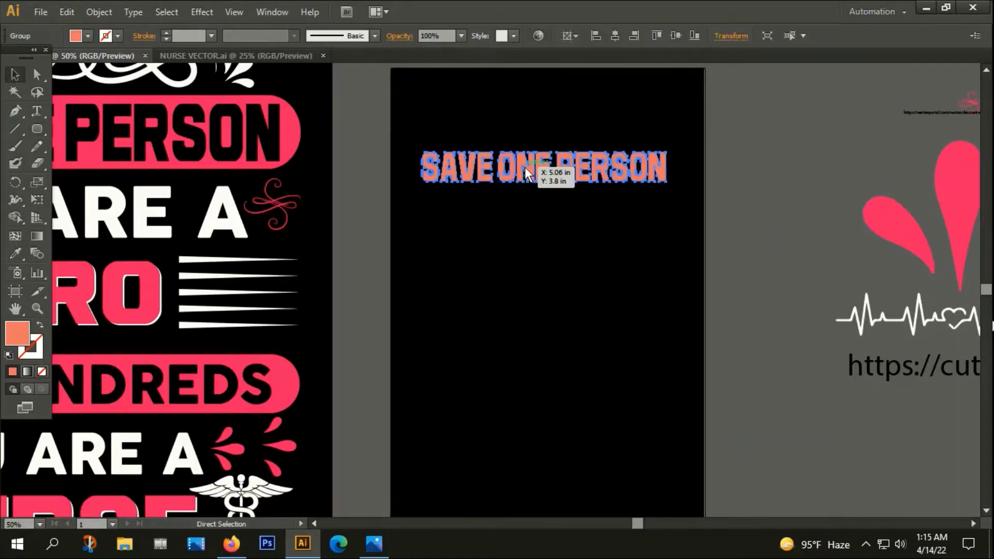
pyautogui.hotkey('ctrl', 'f')
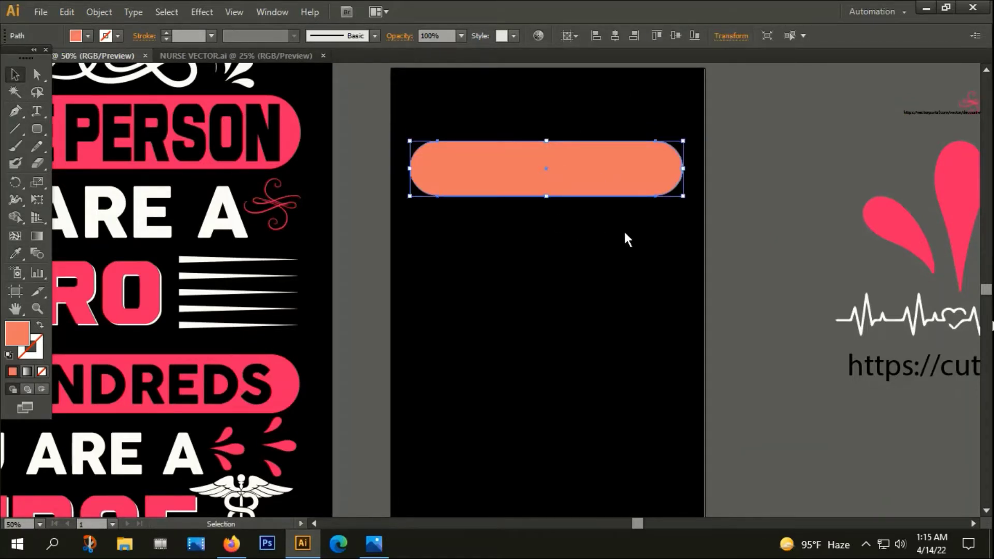
pyautogui.click(623, 229)
# - Recolour the SAVE ONE PERSON lettering black with the eyedropper
pyautogui.keyDown('ctrl'); pyautogui.click(567, 171); pyautogui.keyUp('ctrl')
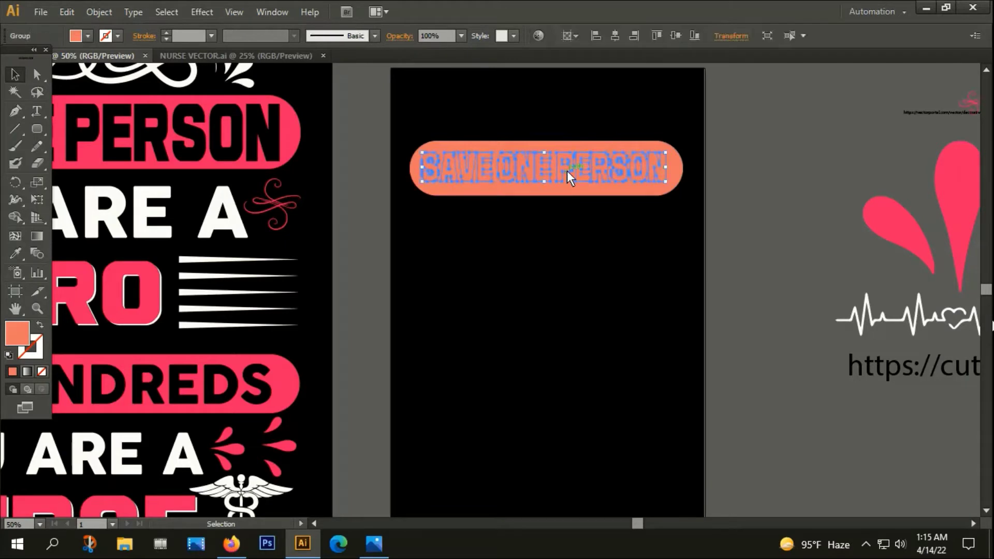
pyautogui.press('i')
pyautogui.click(577, 341)
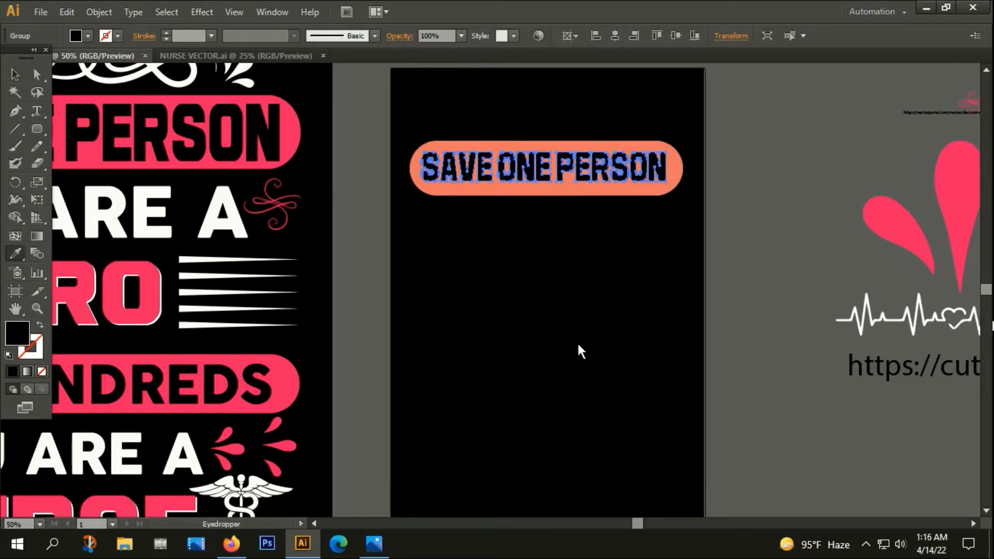
pyautogui.click(15, 72)
pyautogui.click(459, 119)
# - Centre the lettering horizontally on the salmon pill
pyautogui.moveTo(470, 106); pyautogui.dragTo(586, 234)
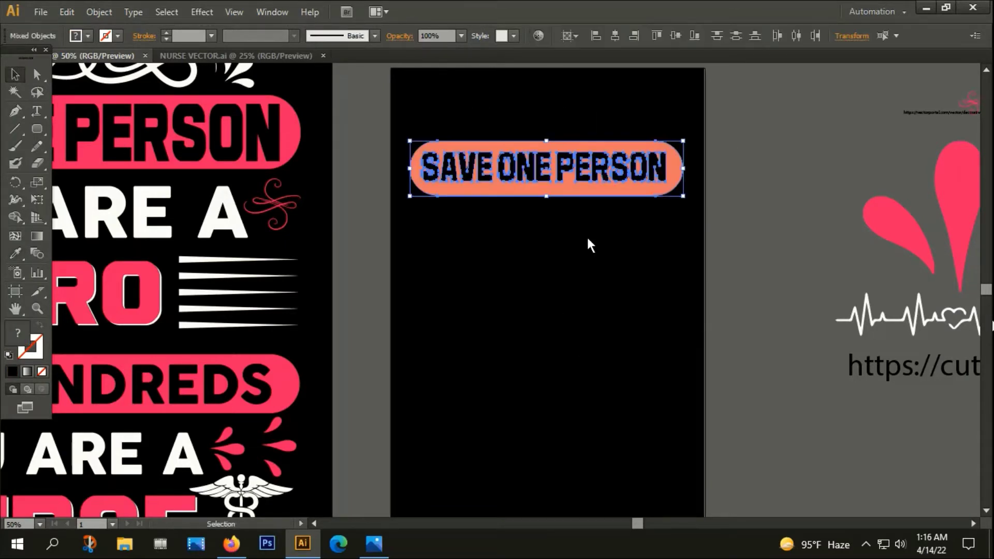
pyautogui.click(616, 37)
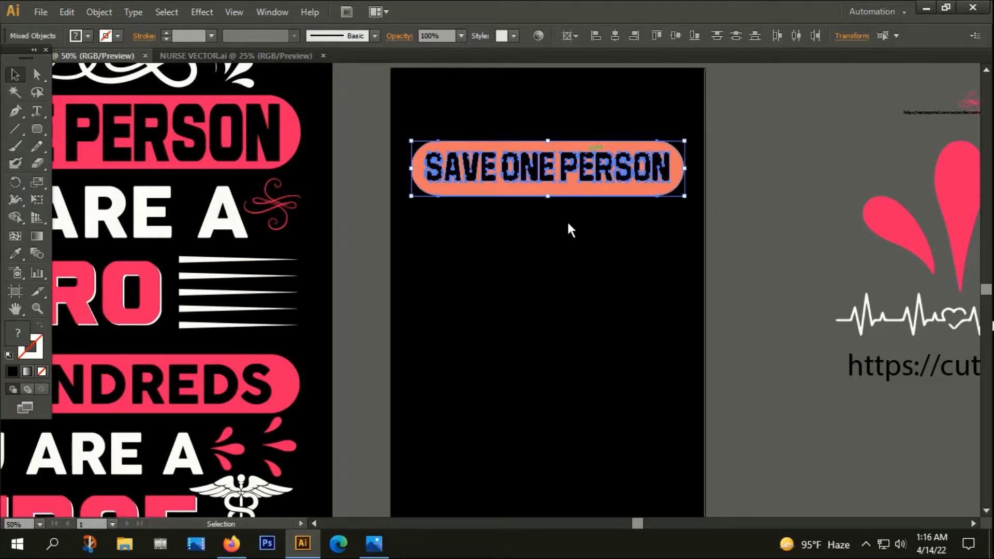
pyautogui.click(558, 264)
pyautogui.scroll(1, 570, 187)
pyautogui.moveTo(576, 255); pyautogui.dragTo(515, 288)
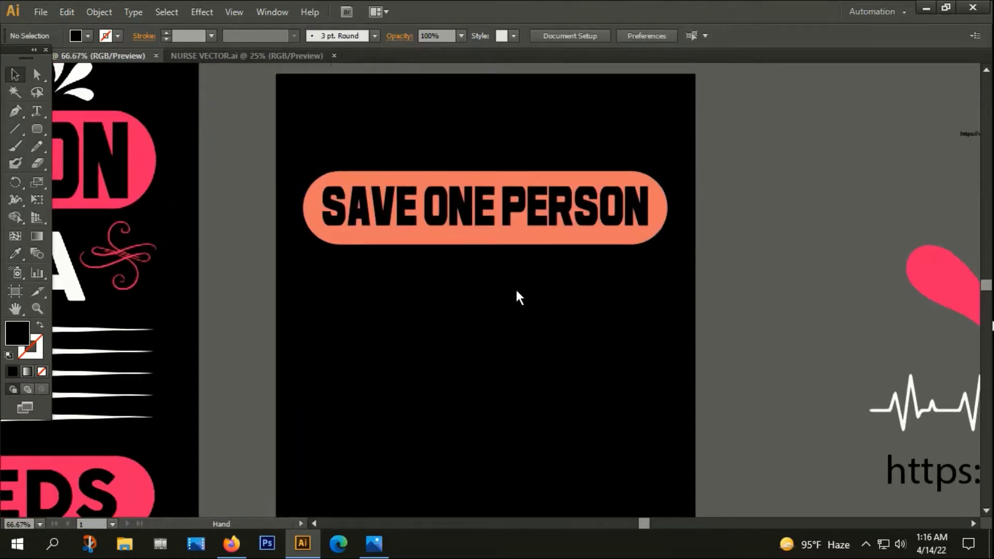
# - Make the pill shorter and narrower, nudging it into position behind the lettering
pyautogui.click(493, 241)
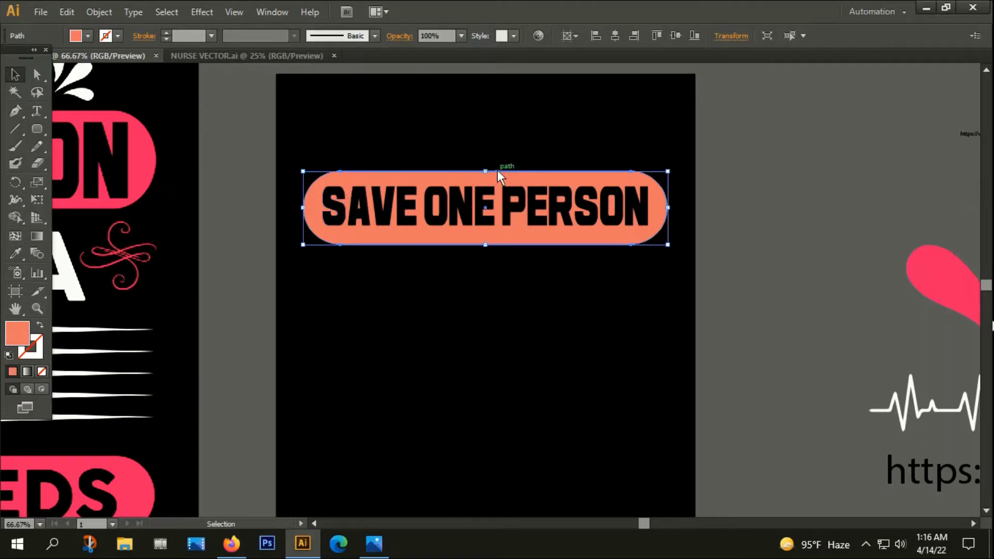
pyautogui.moveTo(487, 170); pyautogui.dragTo(488, 181)
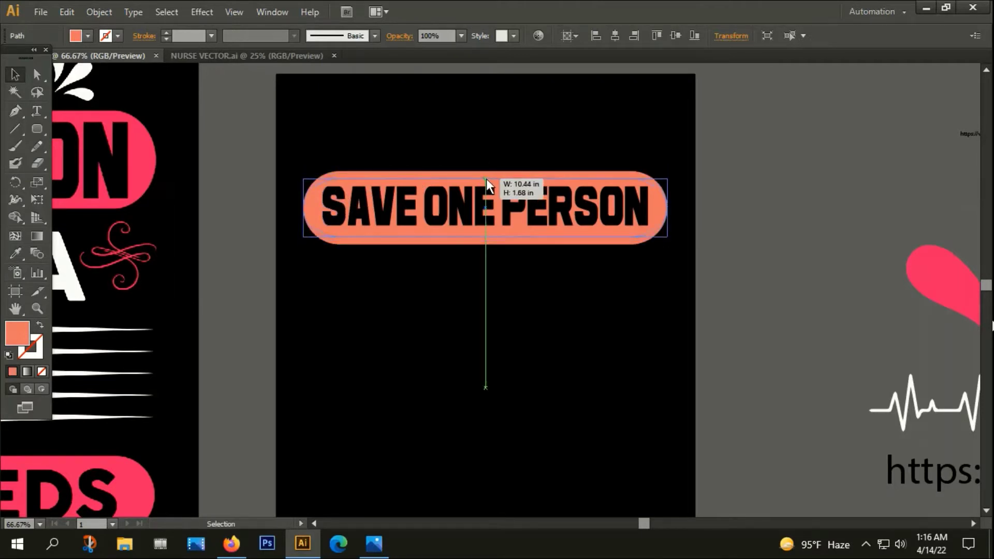
pyautogui.press('Up')
pyautogui.press('Up')
pyautogui.press('Up')
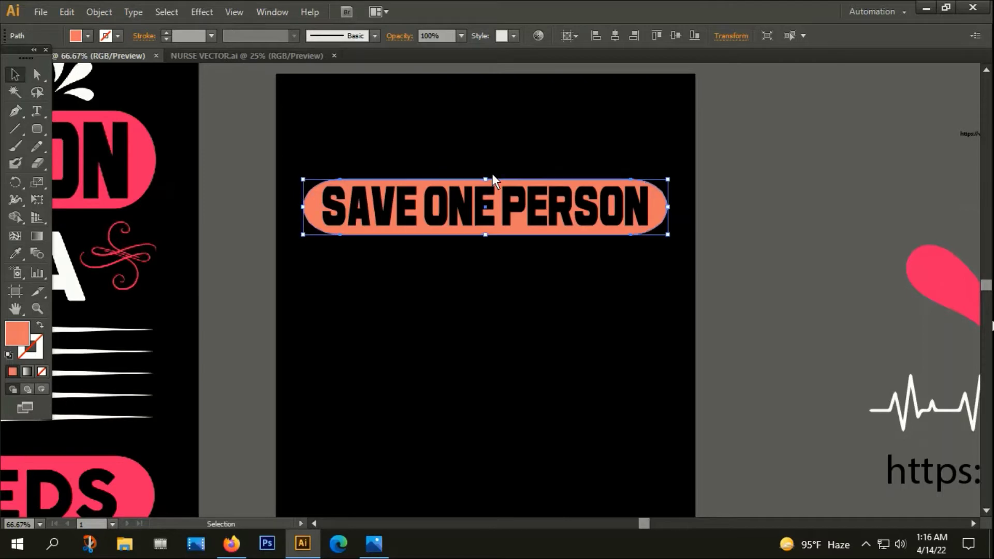
pyautogui.press('Up')
pyautogui.press('Up')
pyautogui.press('Up')
pyautogui.press('Up')
pyautogui.press('Up')
pyautogui.press('Up')
pyautogui.press('Down')
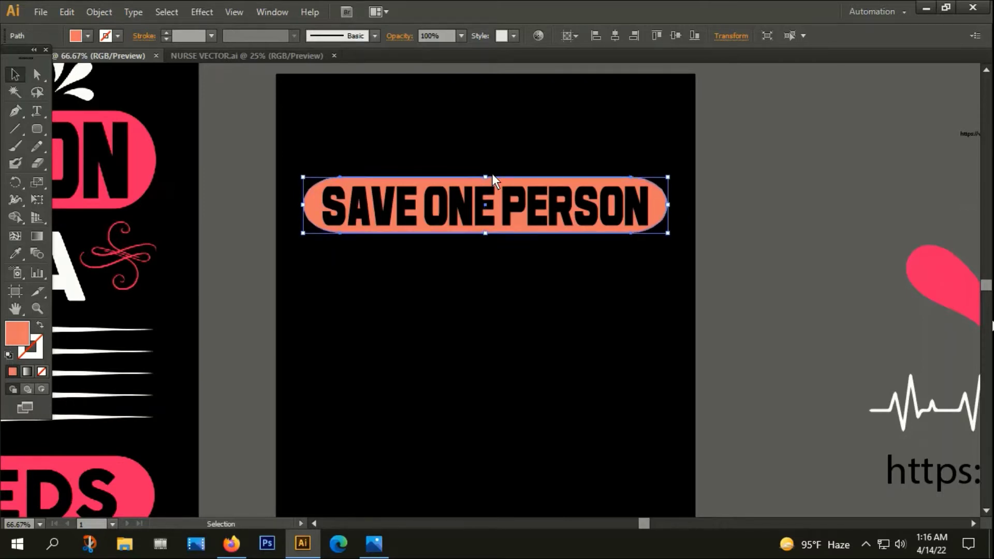
pyautogui.moveTo(666, 205); pyautogui.dragTo(660, 206)
pyautogui.click(643, 288)
pyautogui.scroll(-1, 609, 256)
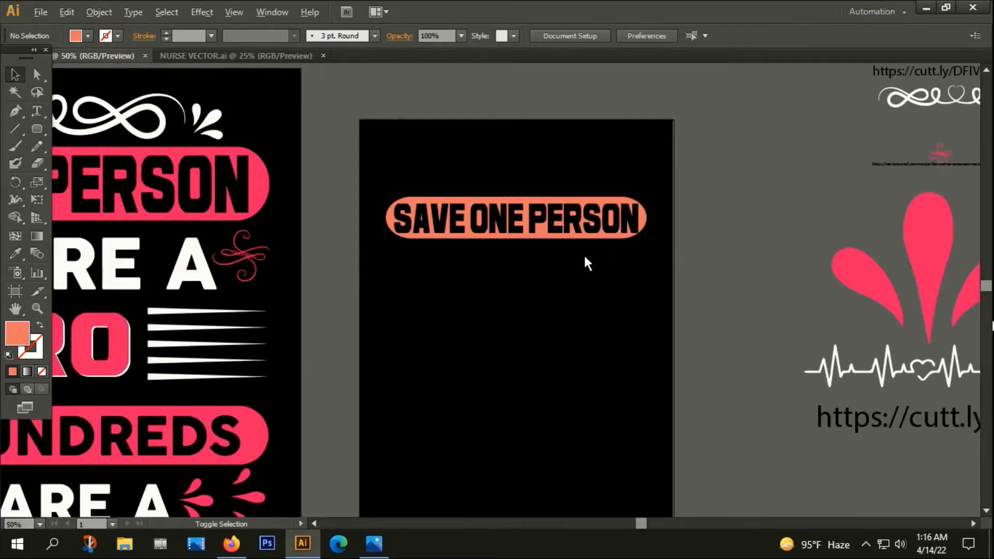
# - Fill the pill with the pink sampled from the reference design
pyautogui.click(531, 240)
pyautogui.press('i')
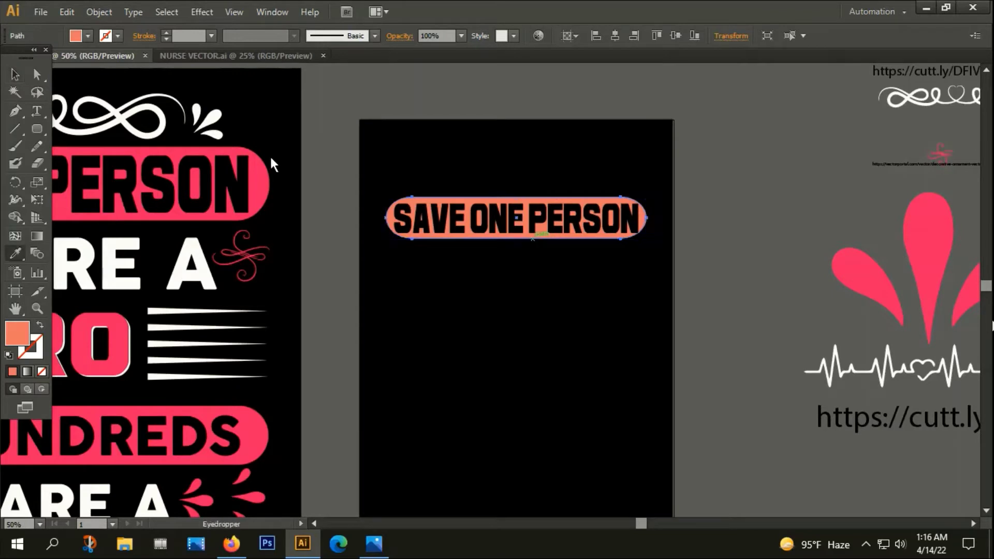
pyautogui.click(256, 178)
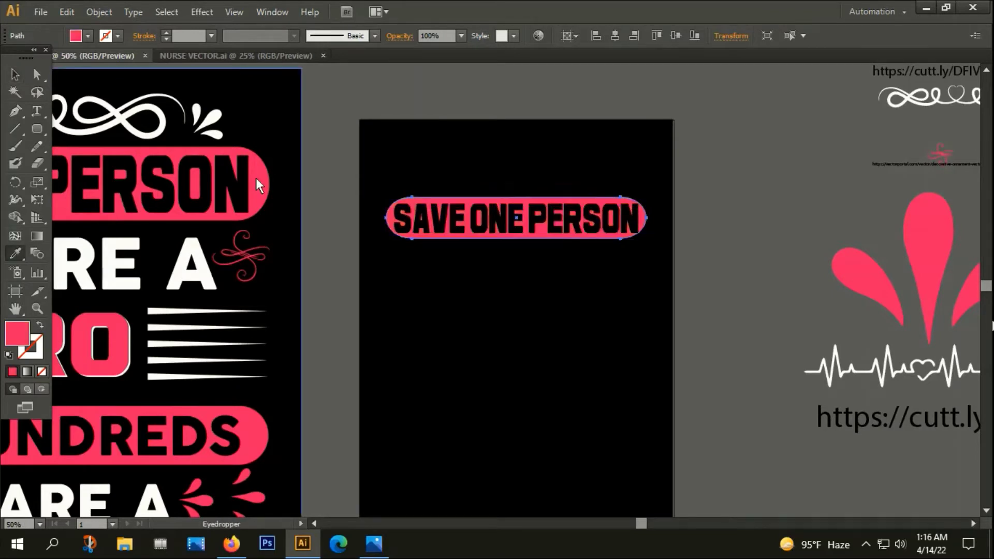
pyautogui.click(15, 73)
pyautogui.click(454, 311)
# - Group the pink pill with the SAVE ONE PERSON lettering
pyautogui.moveTo(476, 177); pyautogui.dragTo(538, 211)
pyautogui.rightClick(540, 215)
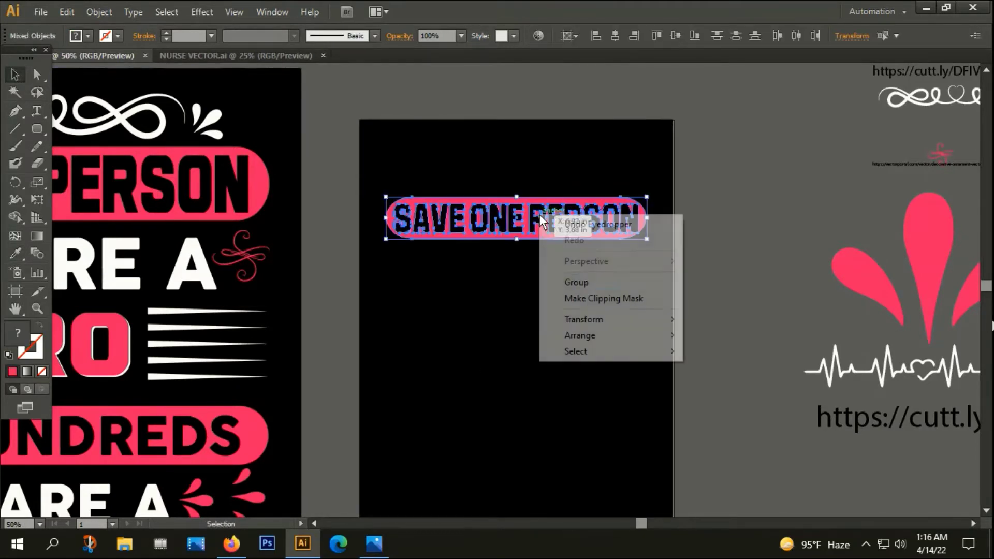
pyautogui.click(578, 280)
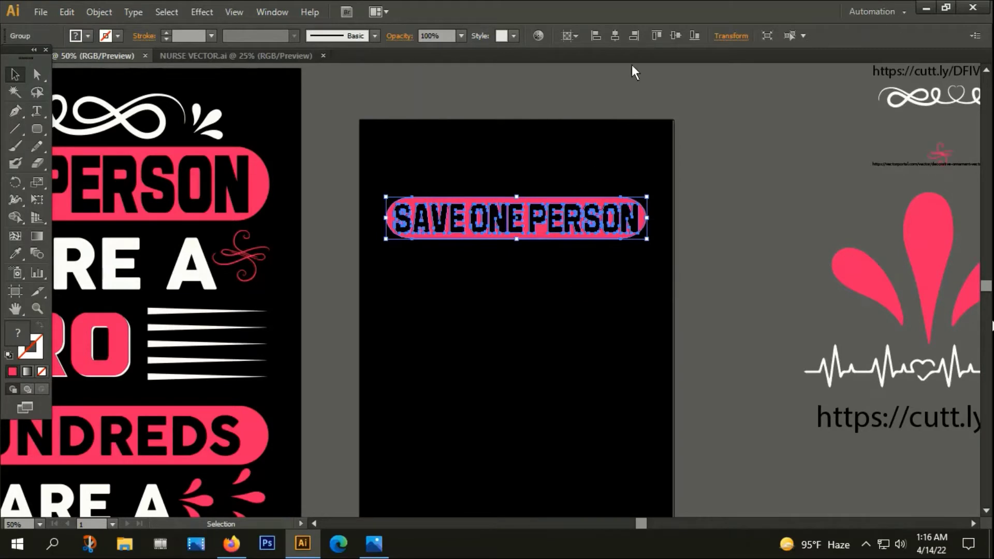
pyautogui.click(573, 293)
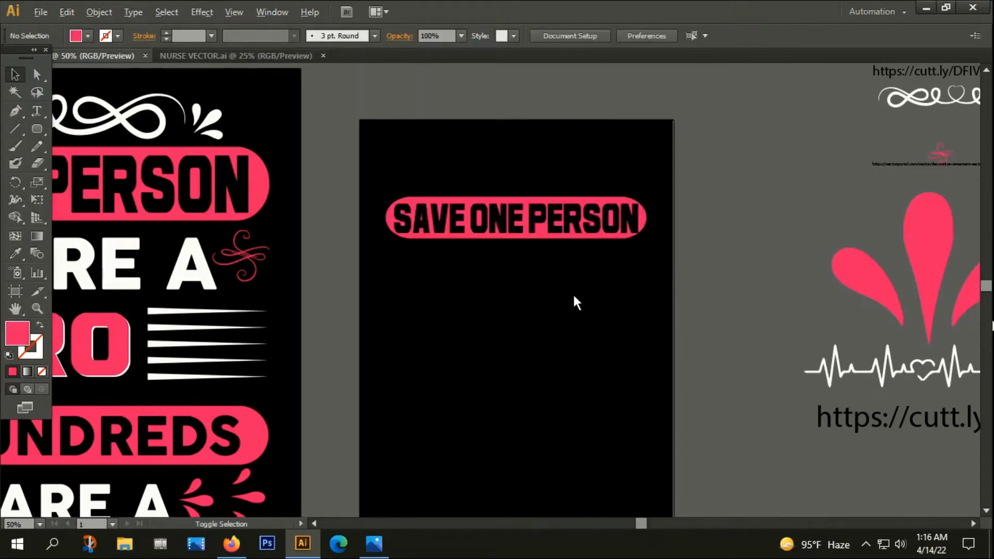
pyautogui.scroll(-1, 603, 308)
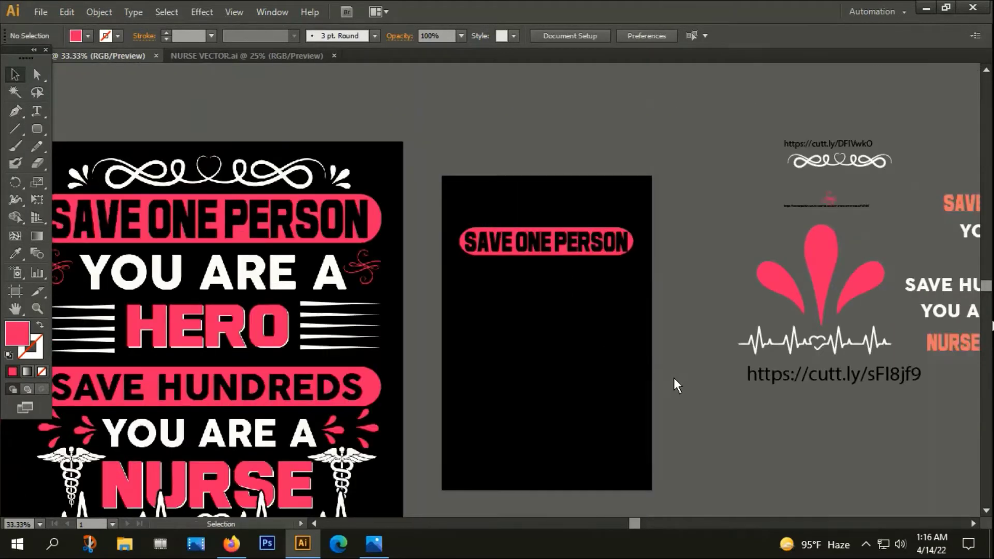
# - Show rulers and add vertical guides at the artboard's left and right edges
pyautogui.press('ctrl')
pyautogui.hotkey('ctrl', 'r')
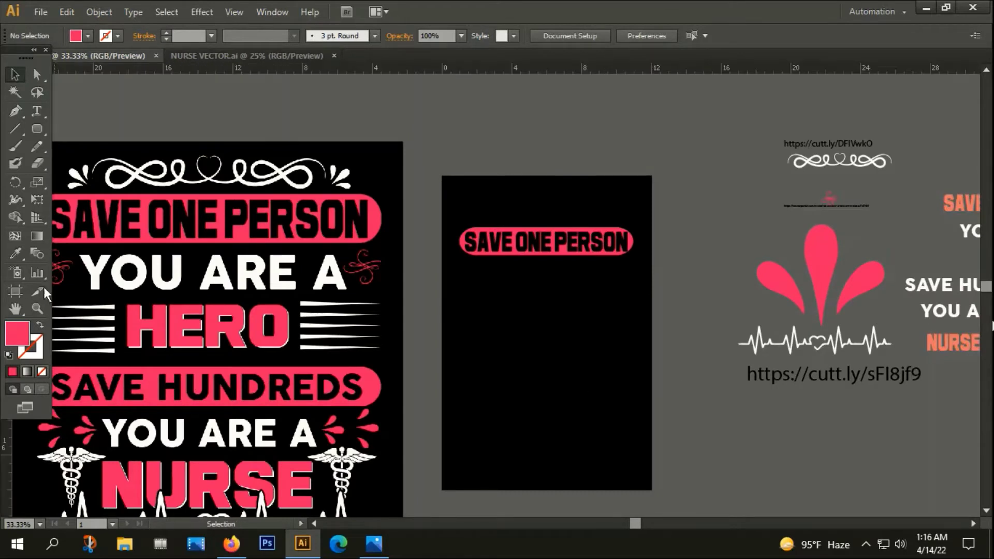
pyautogui.moveTo(12, 449)
pyautogui.mouseDown()
pyautogui.moveTo(552, 481)
pyautogui.moveTo(450, 473)
pyautogui.moveTo(459, 474)
pyautogui.mouseUp()
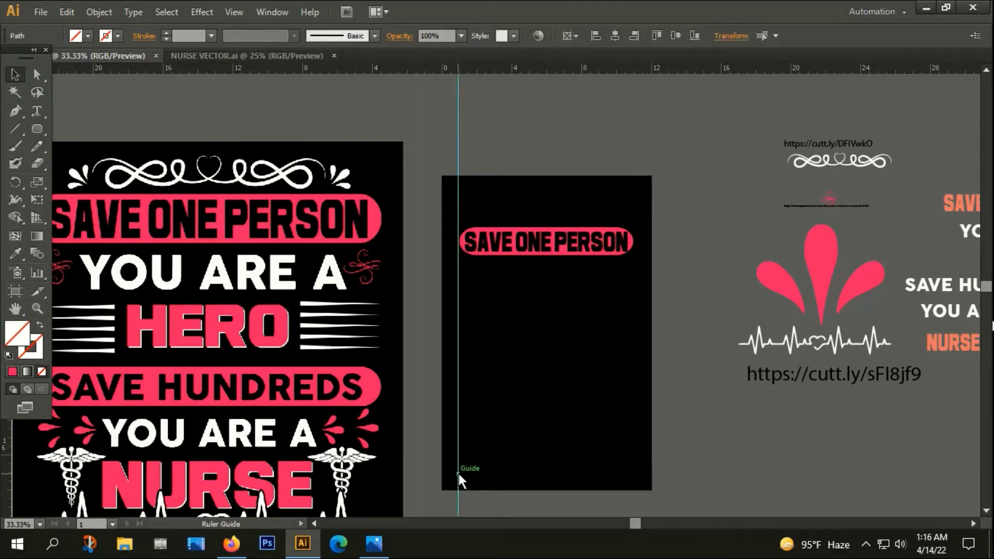
pyautogui.moveTo(5, 445); pyautogui.dragTo(632, 470)
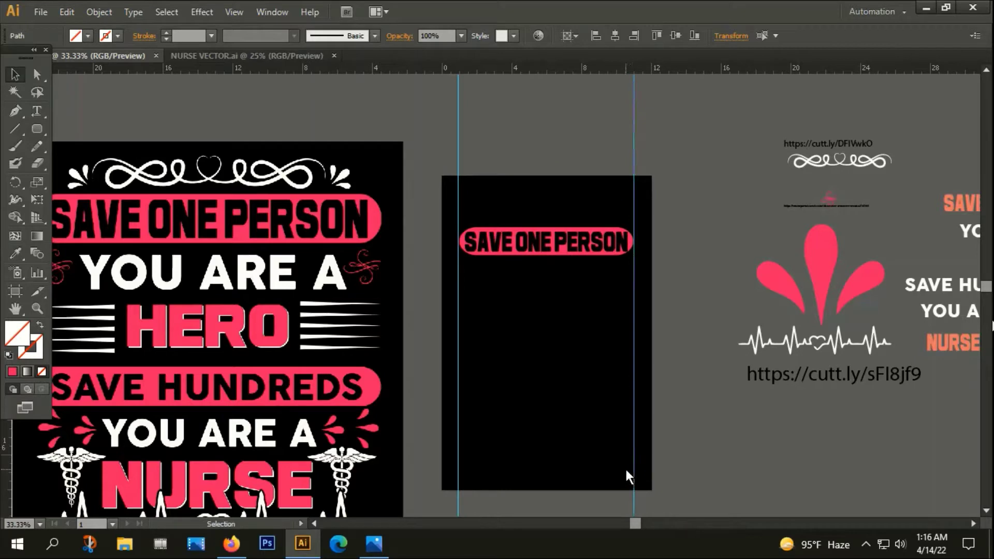
pyautogui.scroll(-2, 687, 429)
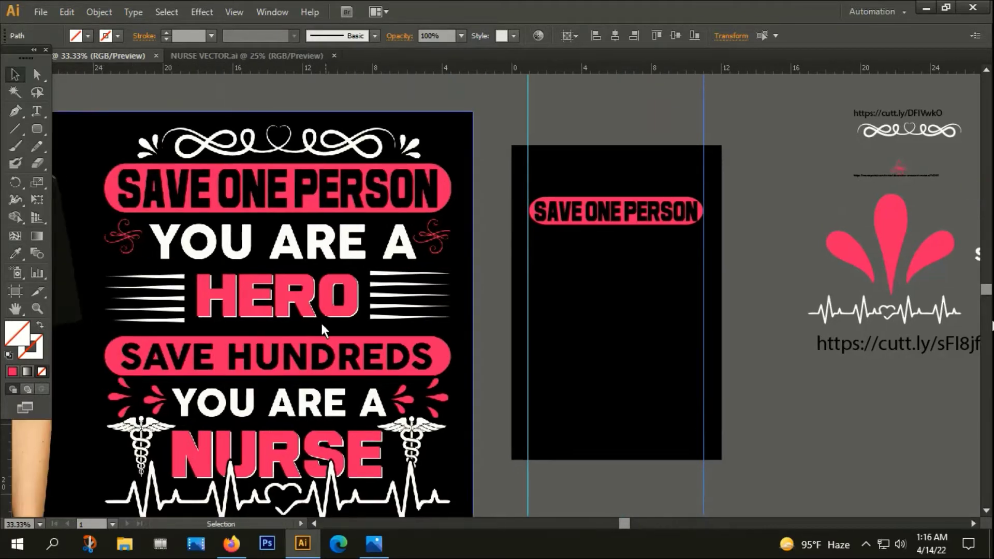
pyautogui.scroll(-1, 285, 292)
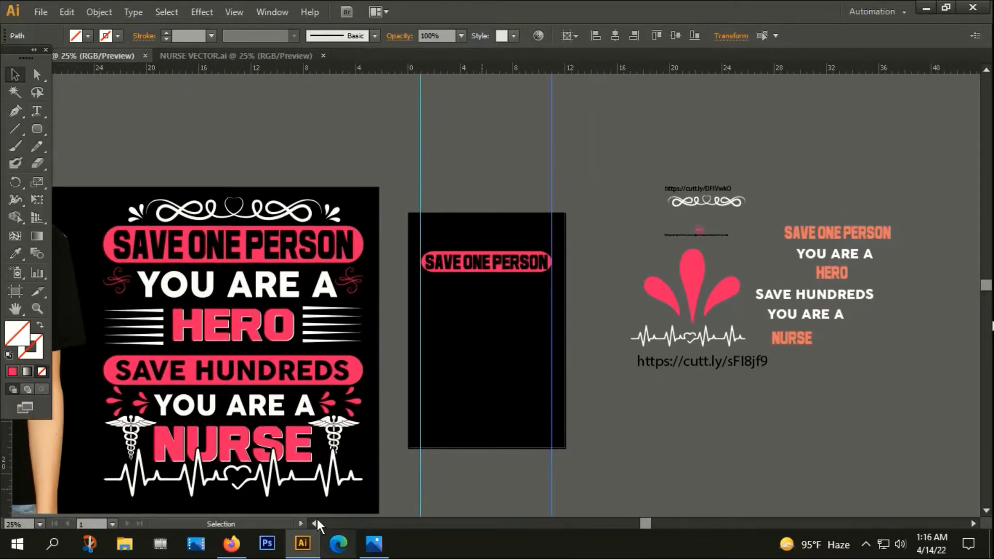
pyautogui.click(231, 544)
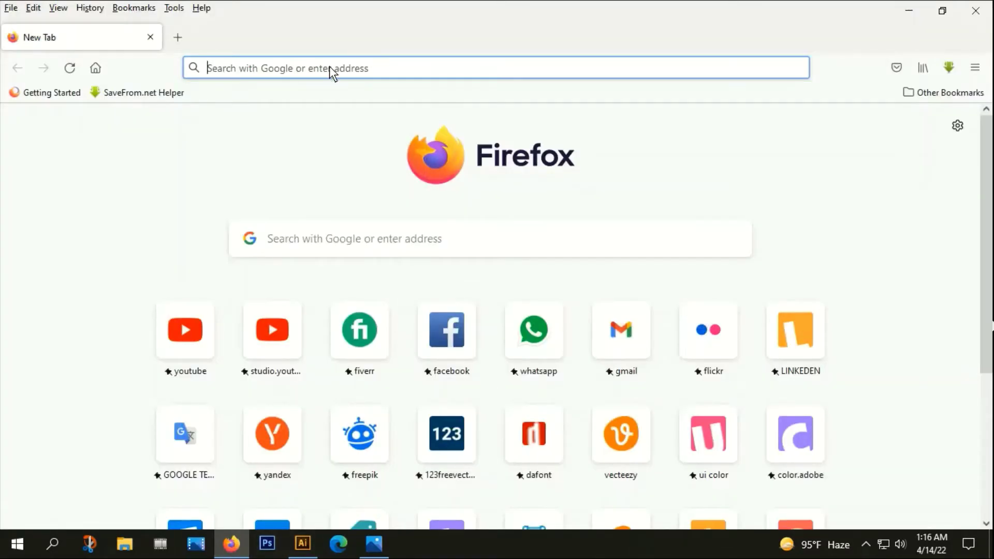
# - Search Google Images for 'design ornament'
pyautogui.click(329, 67)
pyautogui.write('des')
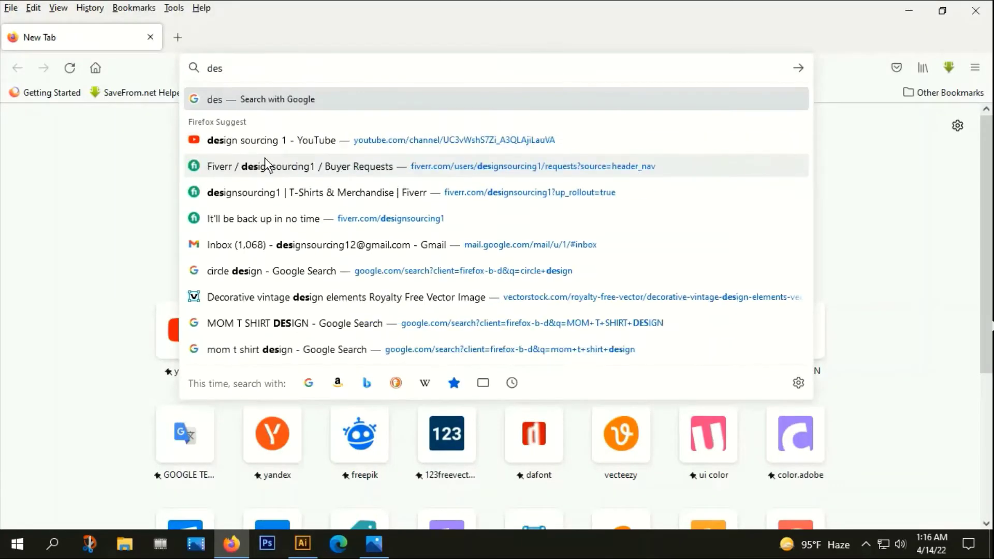
pyautogui.write('ign or')
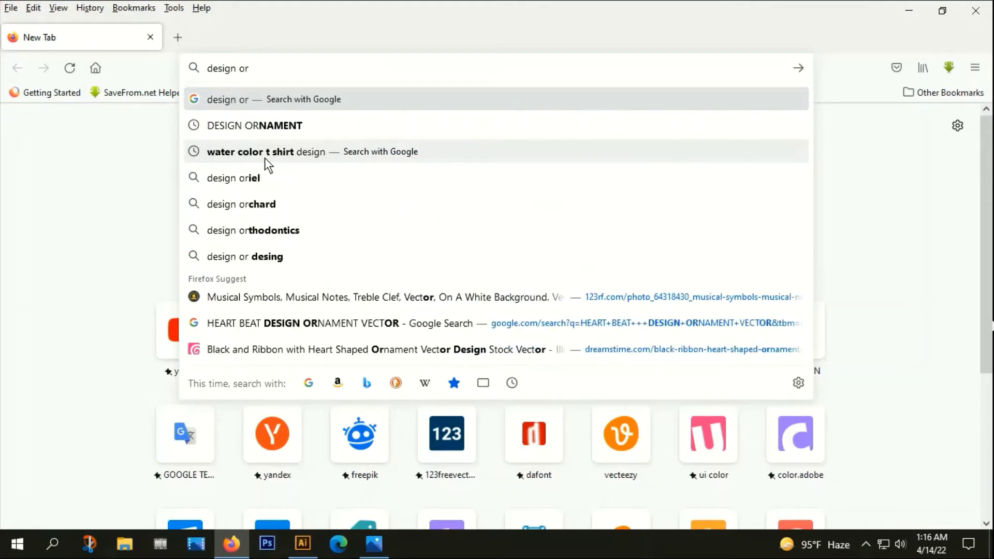
pyautogui.write('name')
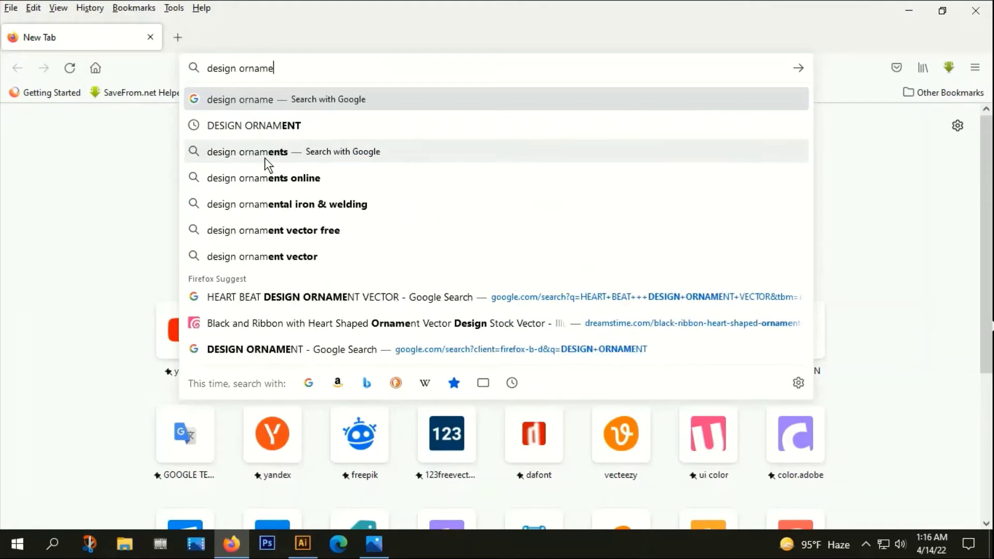
pyautogui.write('nt')
pyautogui.press('Return')
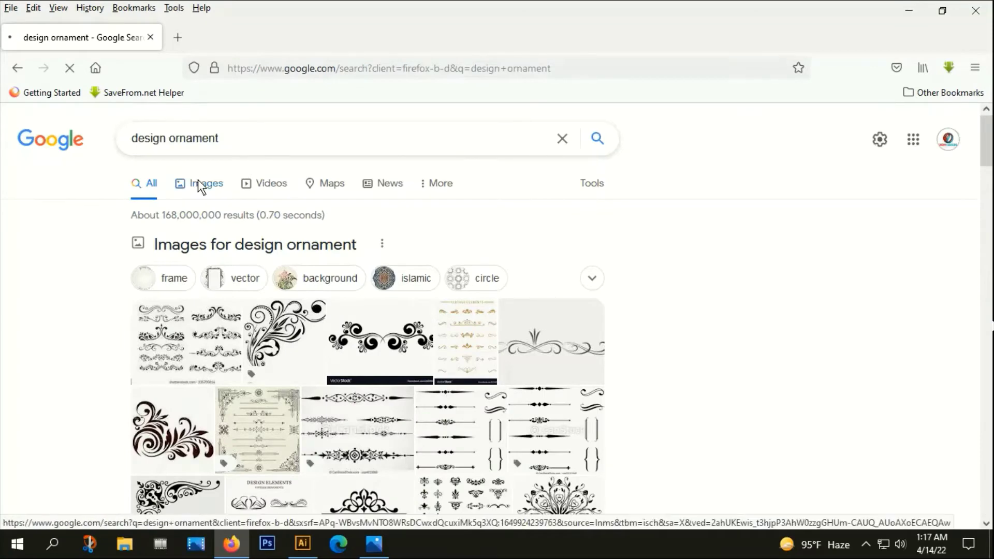
pyautogui.click(200, 183)
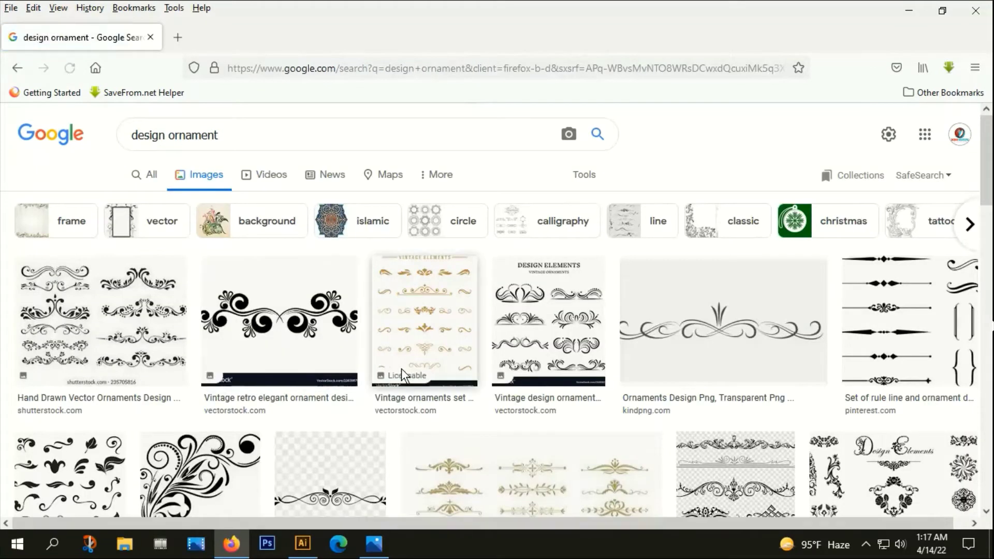
pyautogui.scroll(-3, 401, 368)
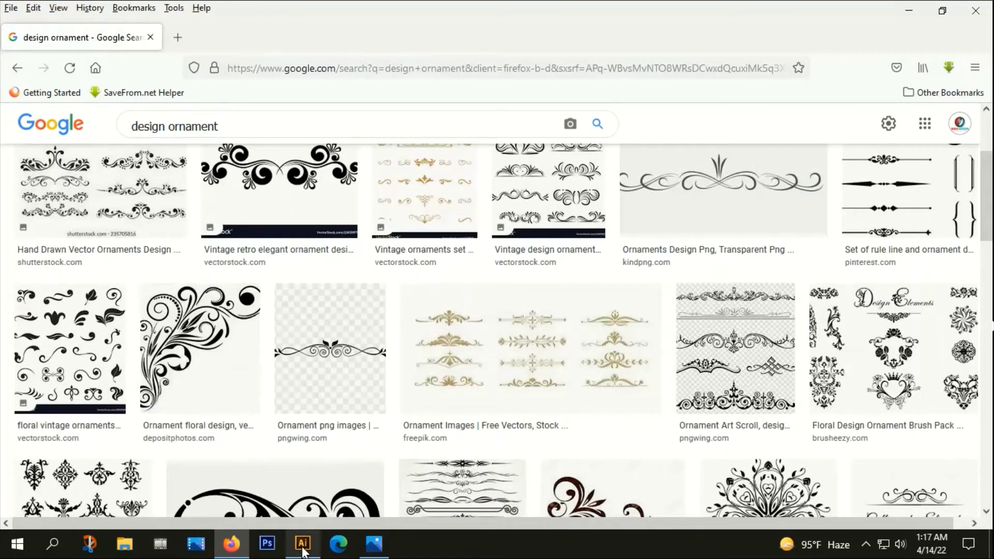
# - Copy the cutt.ly link from the Illustrator document and open it in Firefox
pyautogui.click(303, 544)
pyautogui.click(714, 186)
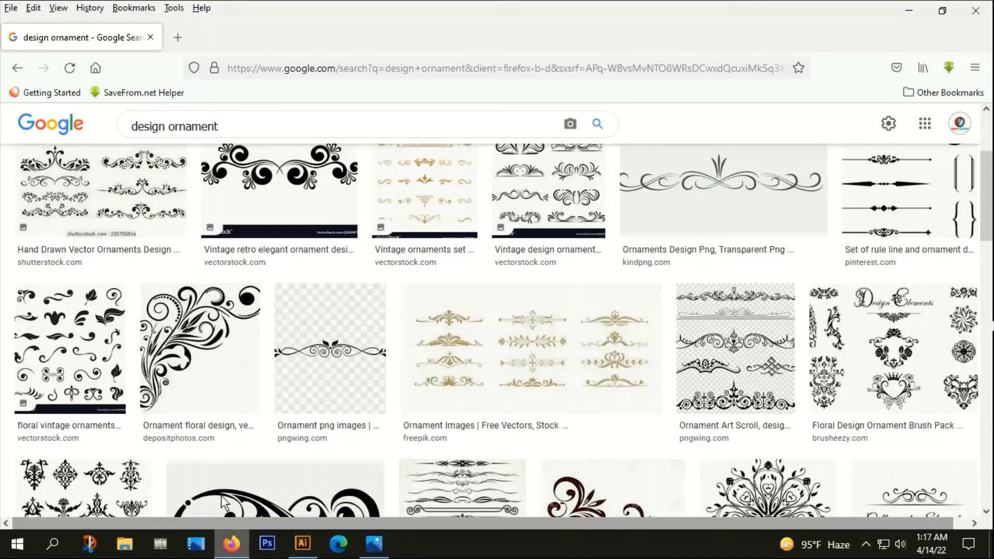
pyautogui.click(231, 544)
pyautogui.click(336, 73)
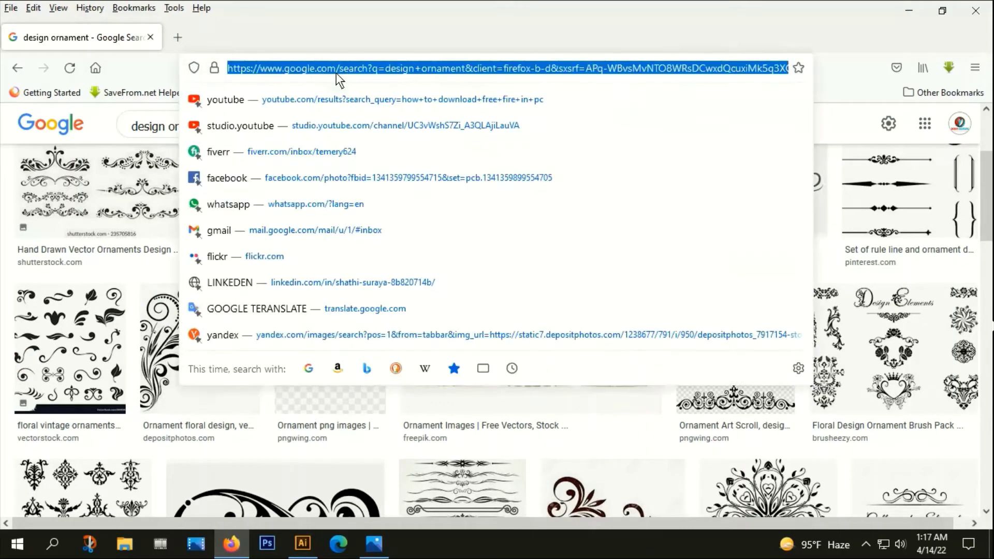
pyautogui.write('https://cutt.ly/DFIVwkO')
pyautogui.press('Return')
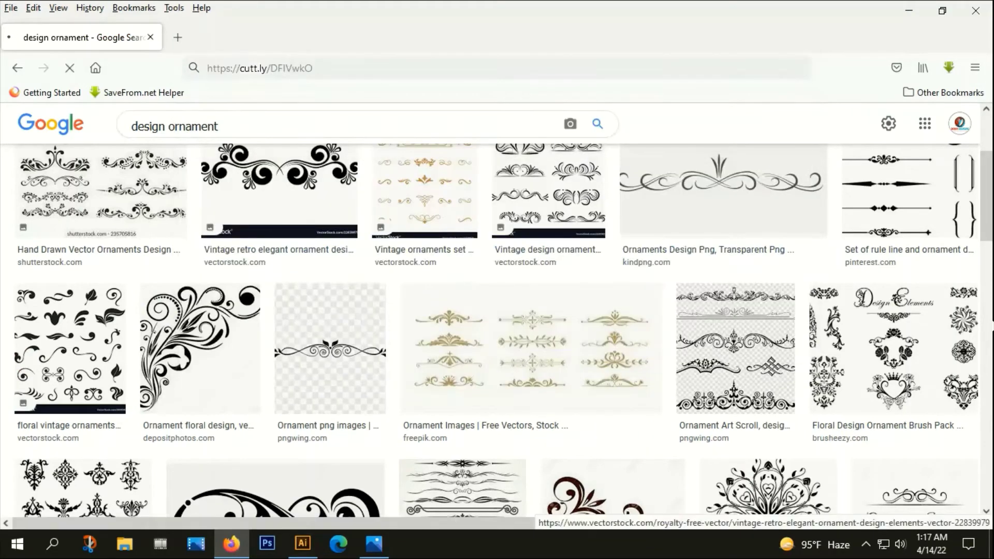
# - Copy the black ribbon heart-shaped ornament image from the Dreamstime page
pyautogui.scroll(-3, 305, 310)
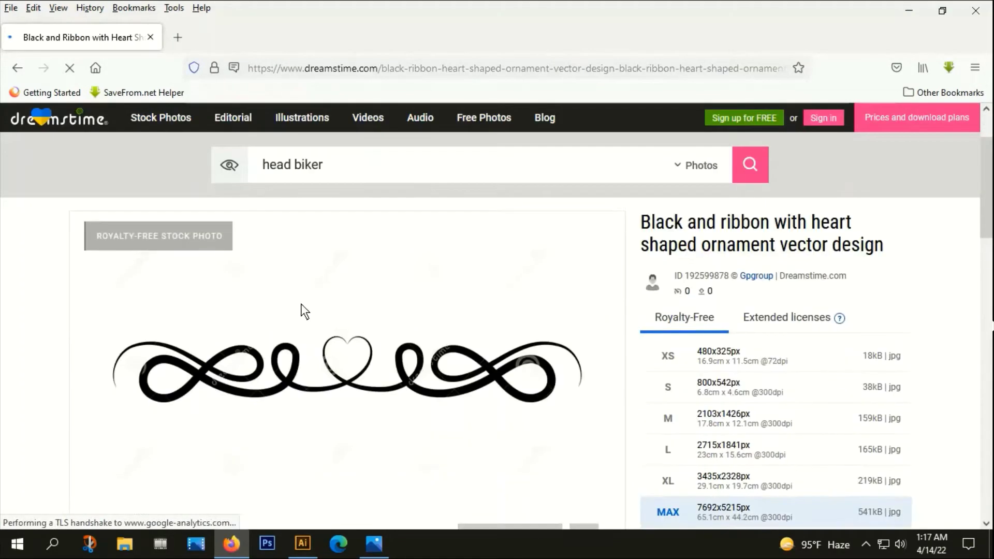
pyautogui.rightClick(299, 280)
pyautogui.click(346, 343)
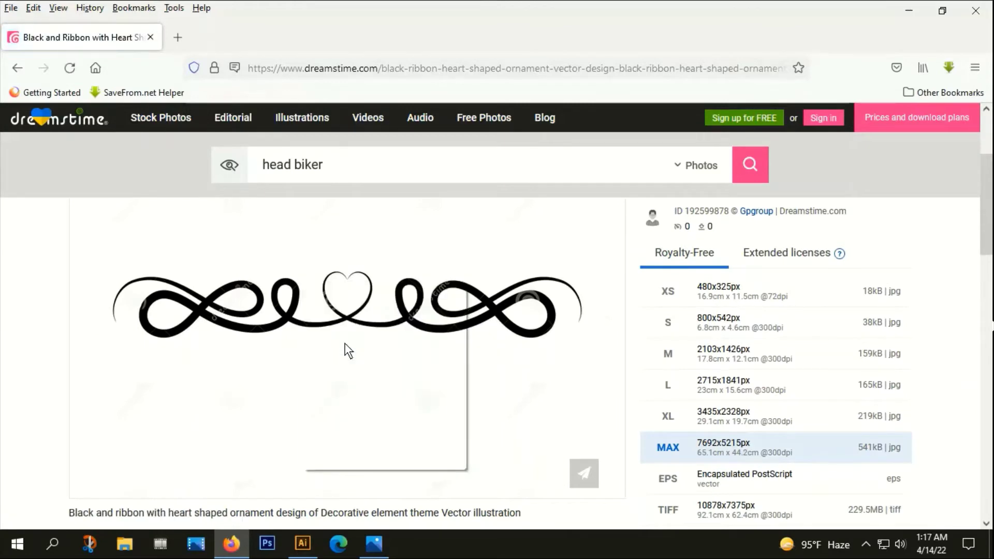
pyautogui.click(373, 544)
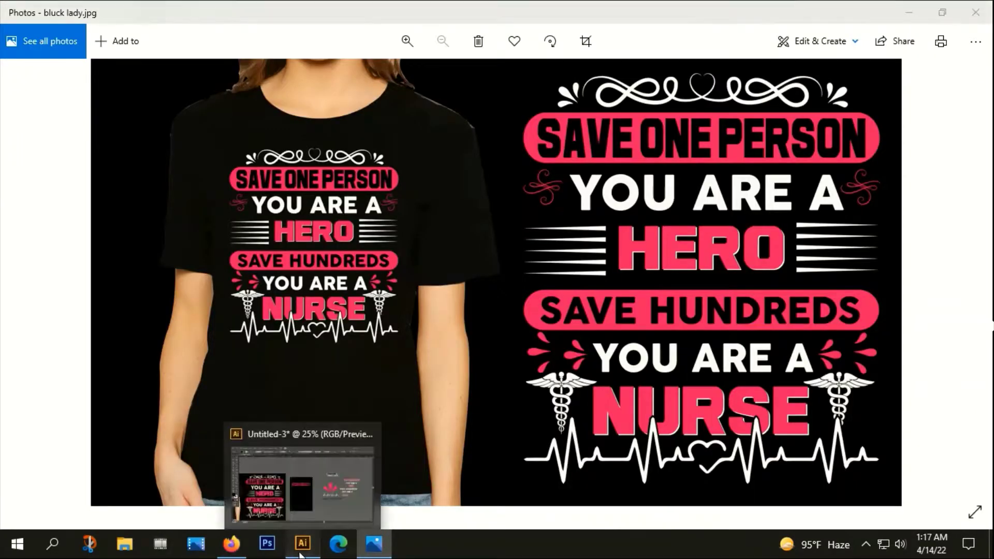
# - Paste the ornament image and turn it into ungrouped vector paths with Image Trace and Expand
pyautogui.click(302, 543)
pyautogui.hotkey('ctrl', 'v')
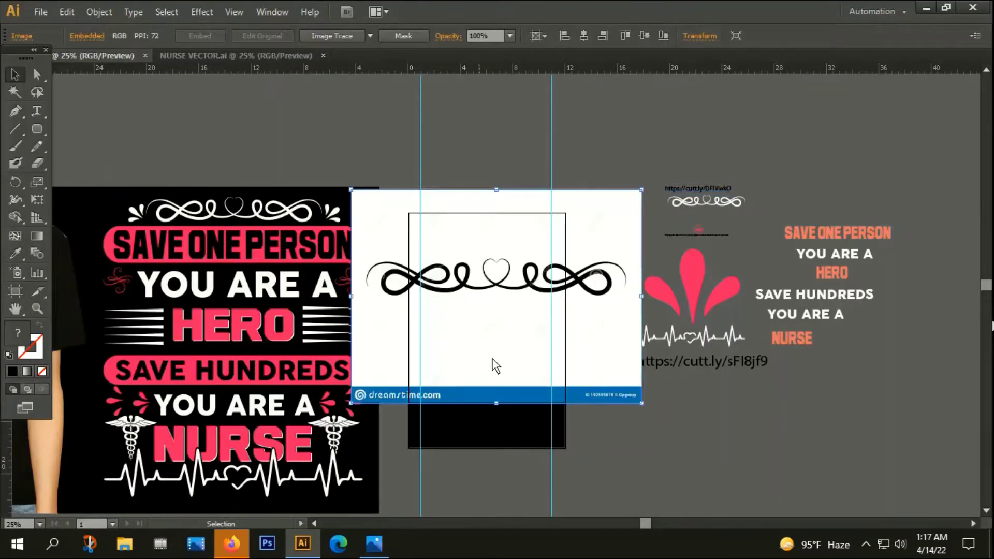
pyautogui.hotkey('ctrl', '-')
pyautogui.scroll(3, 566, 467)
pyautogui.moveTo(536, 412)
pyautogui.mouseDown()
pyautogui.moveTo(483, 212)
pyautogui.moveTo(458, 237)
pyautogui.mouseUp()
pyautogui.click(331, 36)
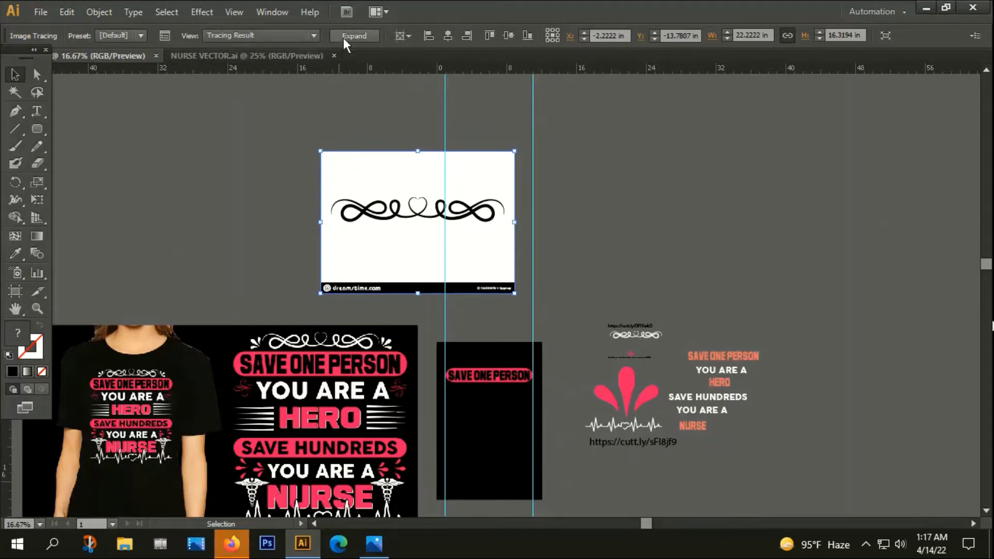
pyautogui.click(353, 34)
pyautogui.rightClick(413, 187)
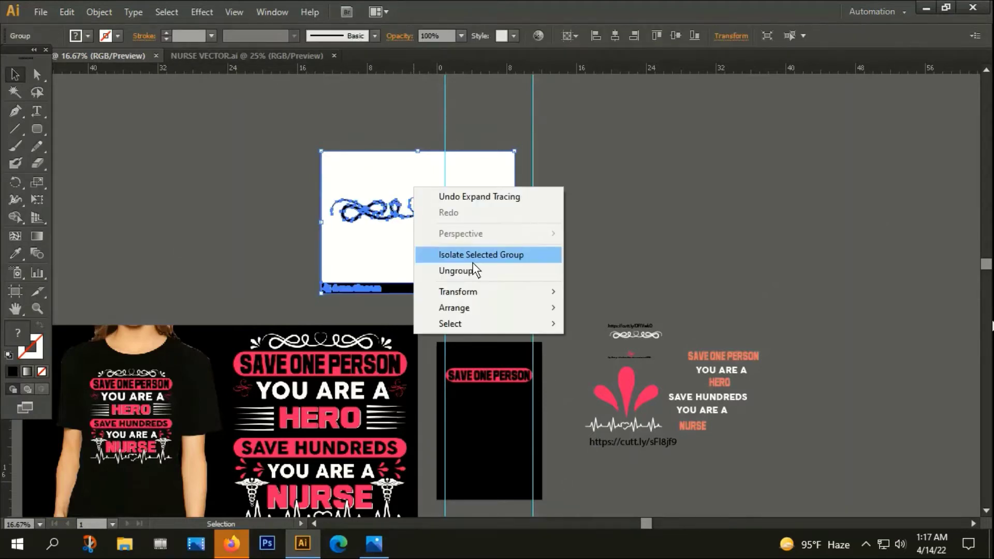
pyautogui.click(474, 270)
# - Delete the traced white background and the dreamstime watermark strip
pyautogui.click(423, 258)
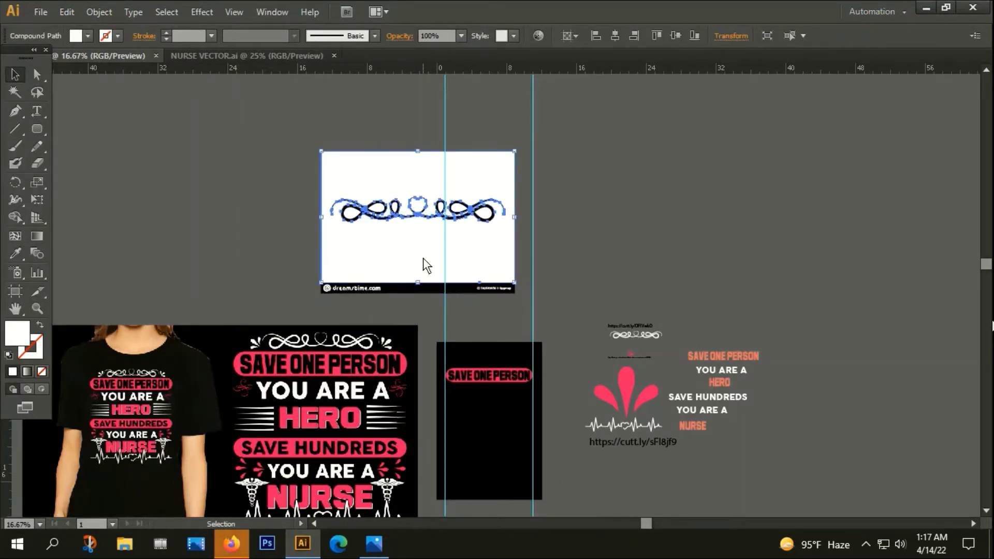
pyautogui.press('Delete')
pyautogui.moveTo(303, 274); pyautogui.dragTo(522, 299)
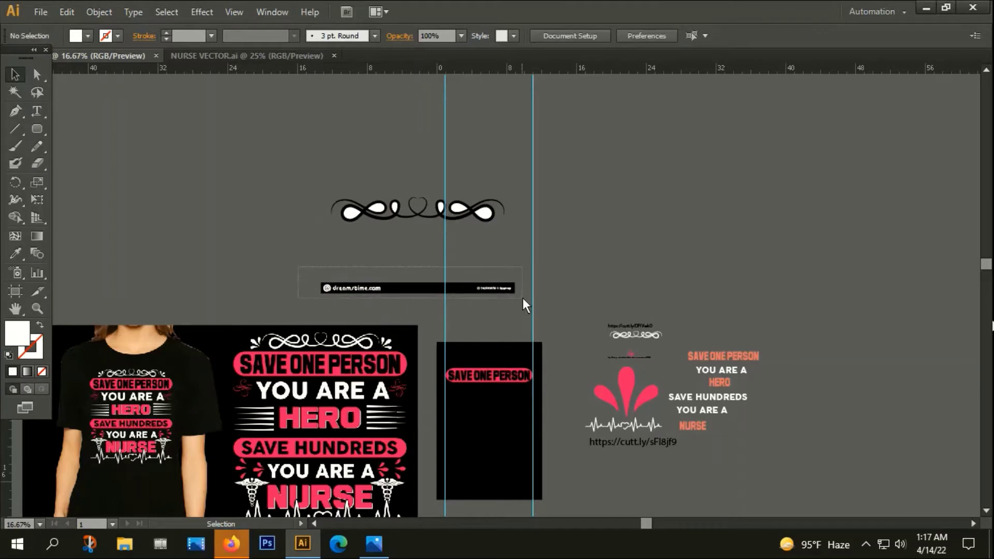
pyautogui.press('Delete')
# - Move the ornament to the right and set its fill to white
pyautogui.moveTo(449, 220); pyautogui.dragTo(678, 172)
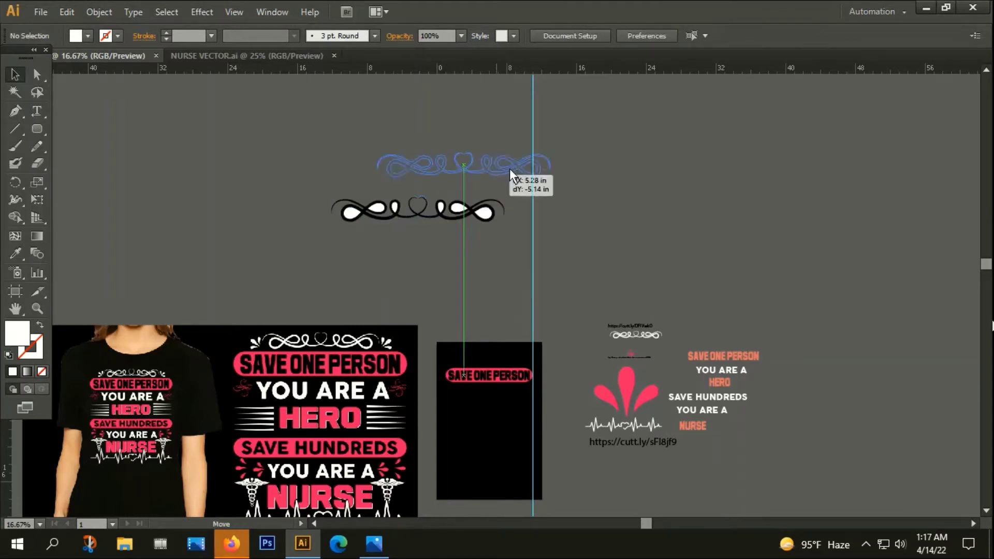
pyautogui.click(687, 257)
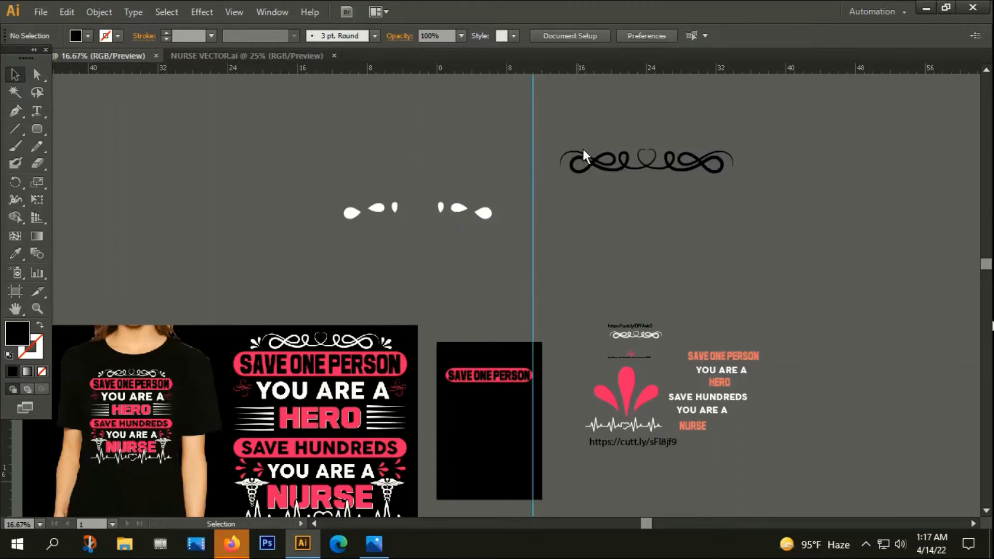
pyautogui.click(655, 170)
pyautogui.click(656, 170)
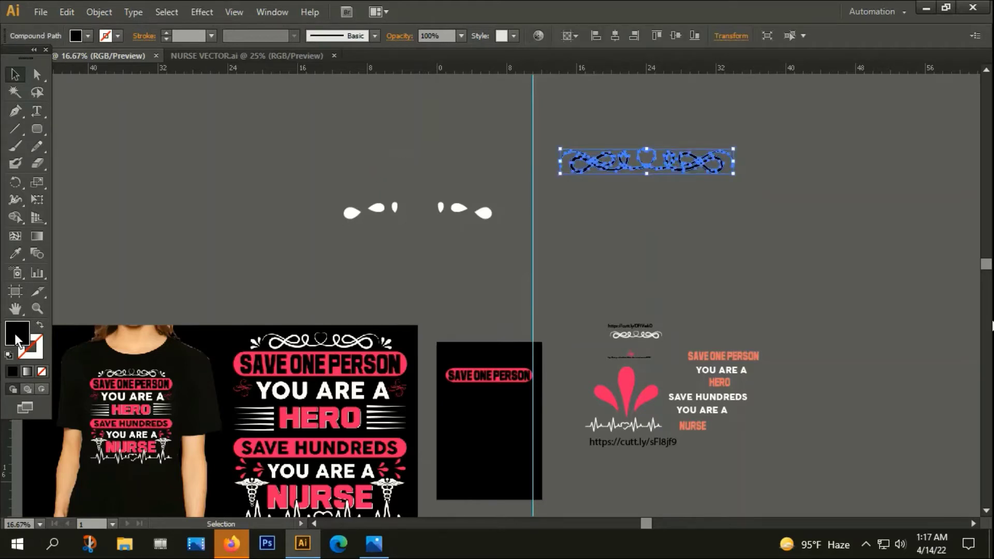
pyautogui.doubleClick(15, 333)
pyautogui.click(33, 275)
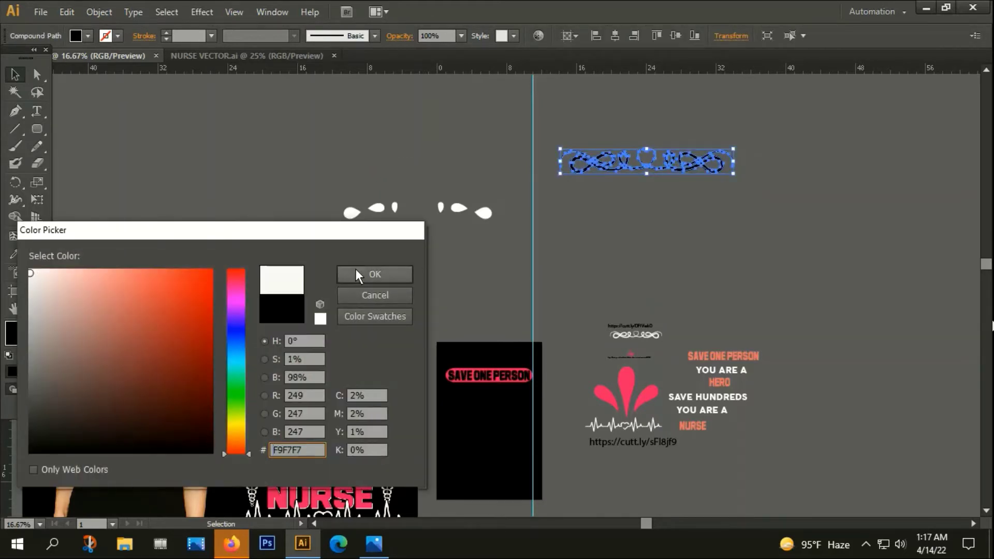
pyautogui.click(375, 274)
# - Move the white ornament onto the black artboard and shrink it to fit above SAVE ONE PERSON
pyautogui.moveTo(665, 171)
pyautogui.mouseDown()
pyautogui.moveTo(505, 385)
pyautogui.moveTo(520, 396)
pyautogui.mouseUp()
pyautogui.scroll(4, 522, 396)
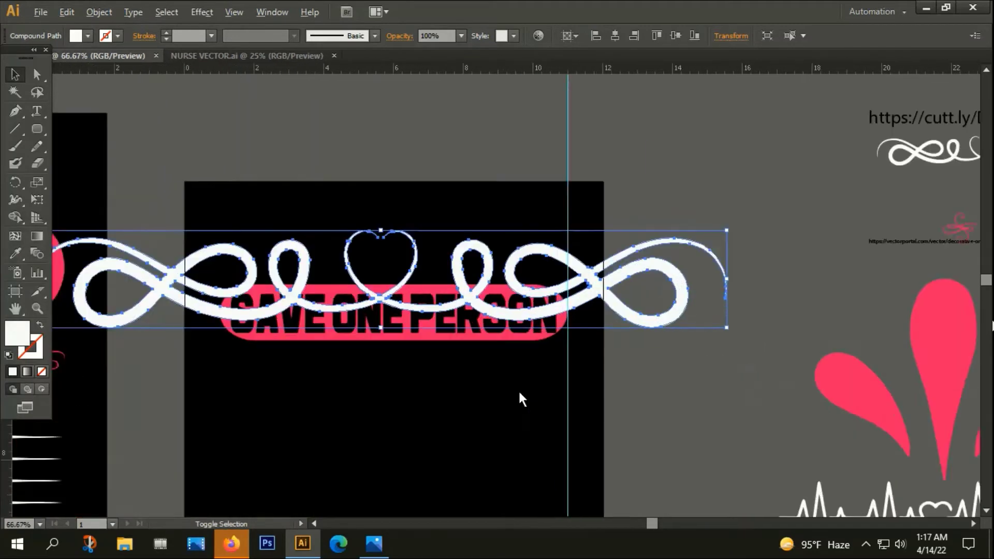
pyautogui.moveTo(728, 230); pyautogui.dragTo(504, 265)
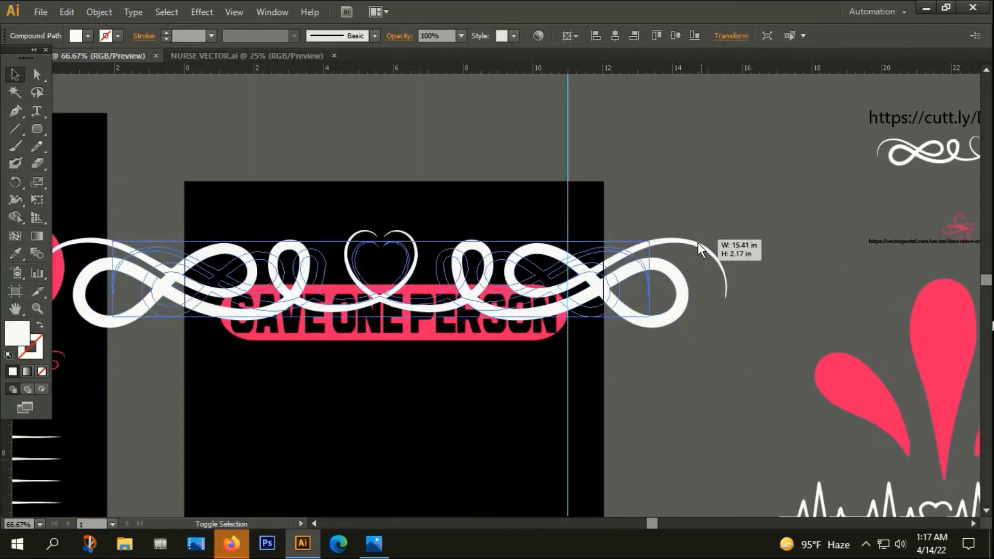
pyautogui.click(218, 341)
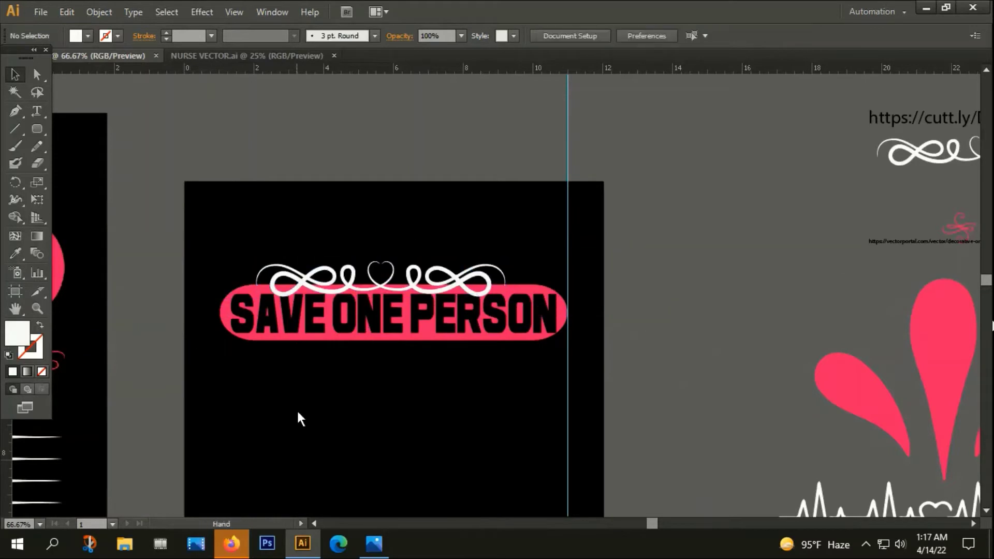
# - Drag a vertical ruler guide out to the banner's left edge
pyautogui.moveTo(297, 410); pyautogui.dragTo(351, 330)
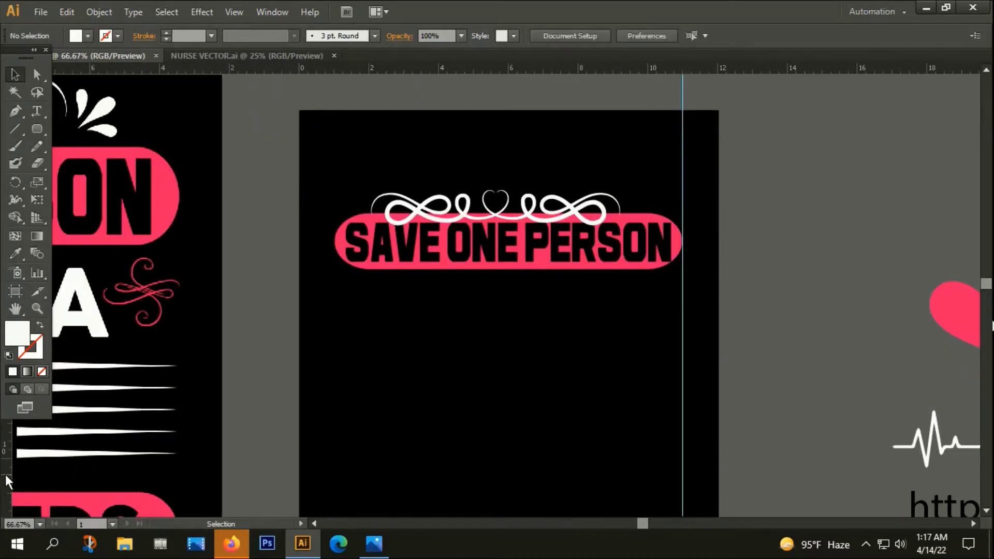
pyautogui.moveTo(7, 487); pyautogui.dragTo(343, 501)
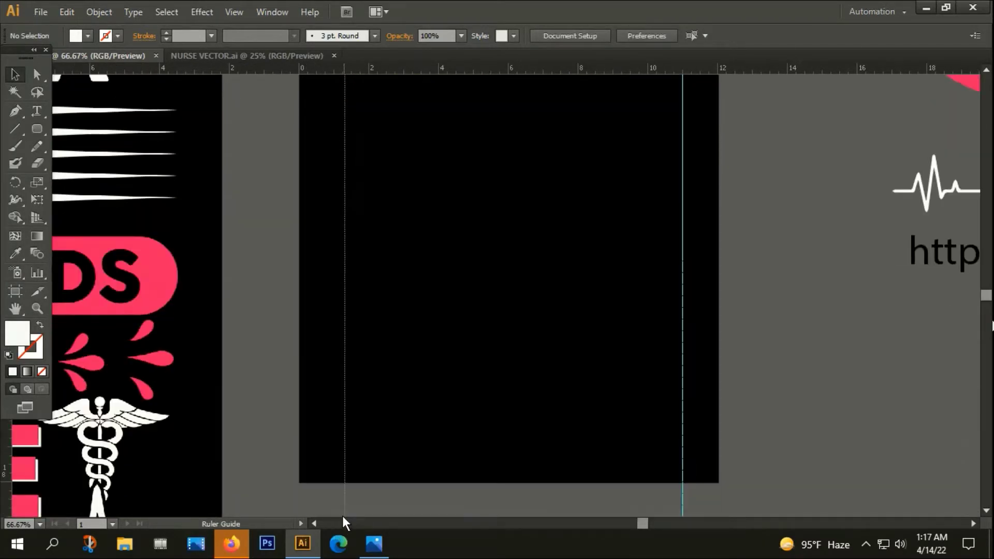
pyautogui.scroll(5, 513, 332)
pyautogui.scroll(1, 319, 136)
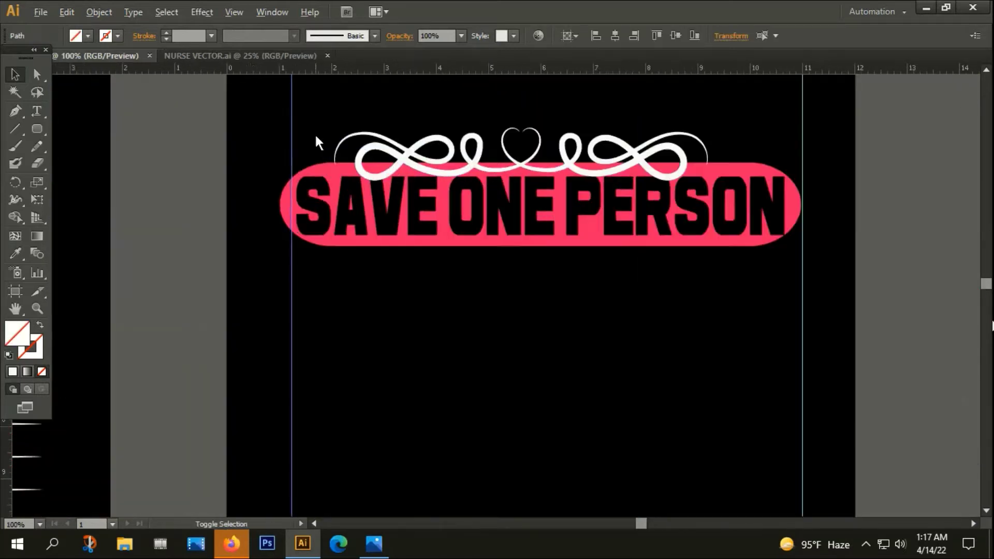
pyautogui.scroll(2, 306, 145)
pyautogui.moveTo(268, 158); pyautogui.dragTo(244, 158)
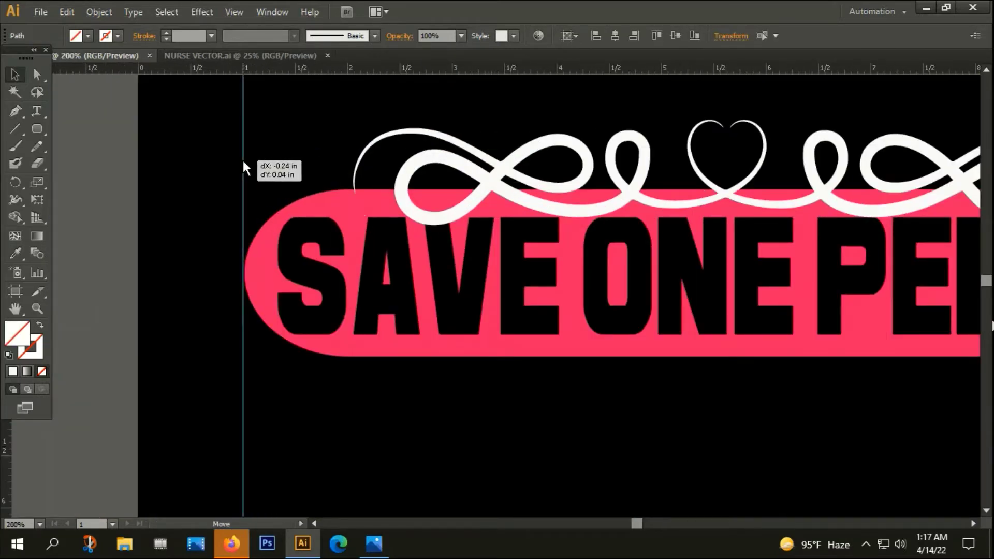
pyautogui.scroll(-2, 227, 202)
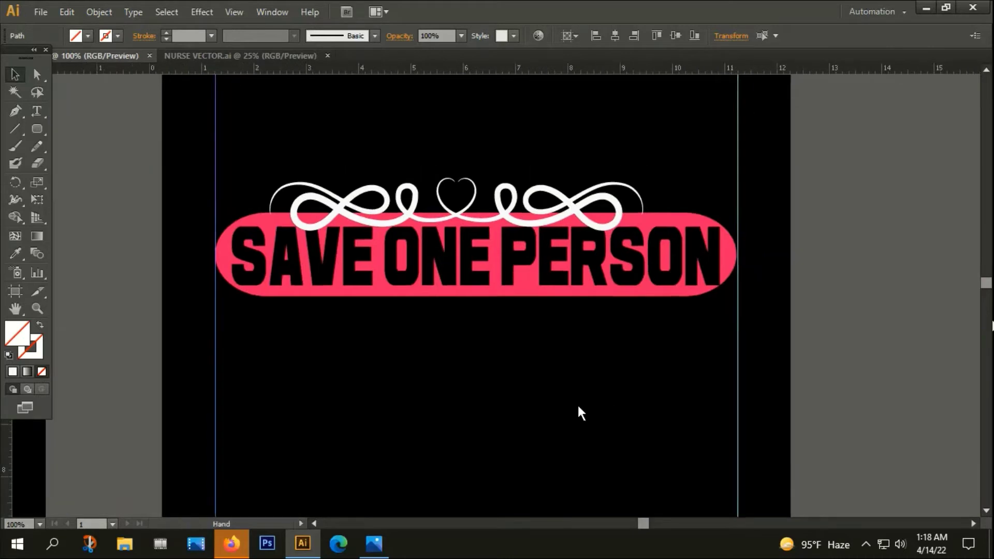
pyautogui.hscroll(2, 577, 403)
# - Widen the swirl, lower it toward the banner, and centre it horizontally over the banner
pyautogui.click(538, 248)
pyautogui.hotkey('ctrl', 'z')
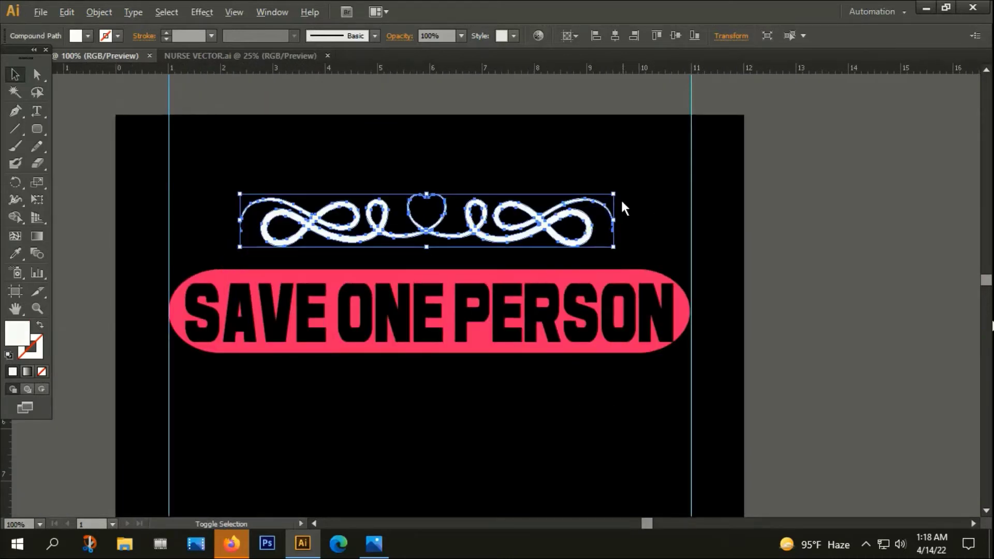
pyautogui.moveTo(615, 194); pyautogui.dragTo(653, 188)
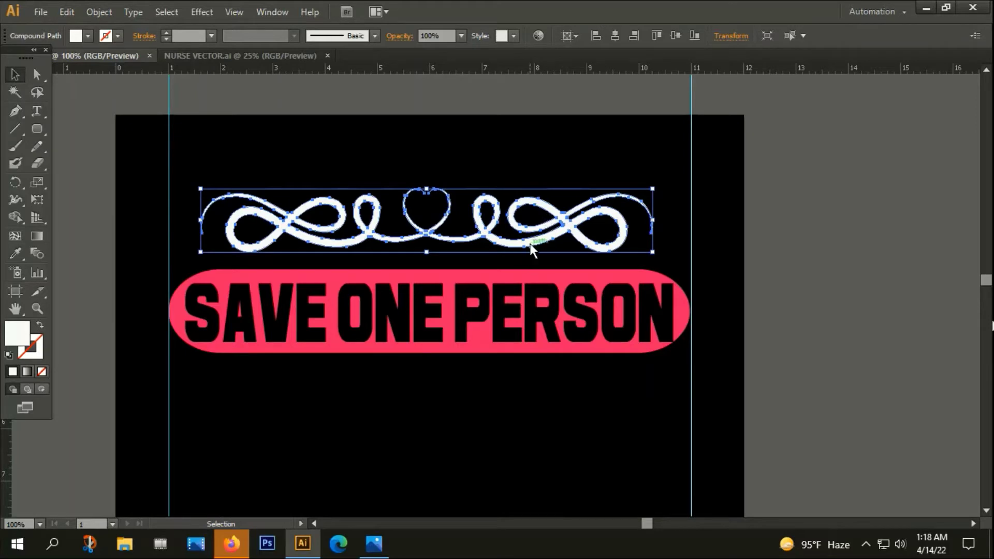
pyautogui.moveTo(529, 246); pyautogui.dragTo(530, 260)
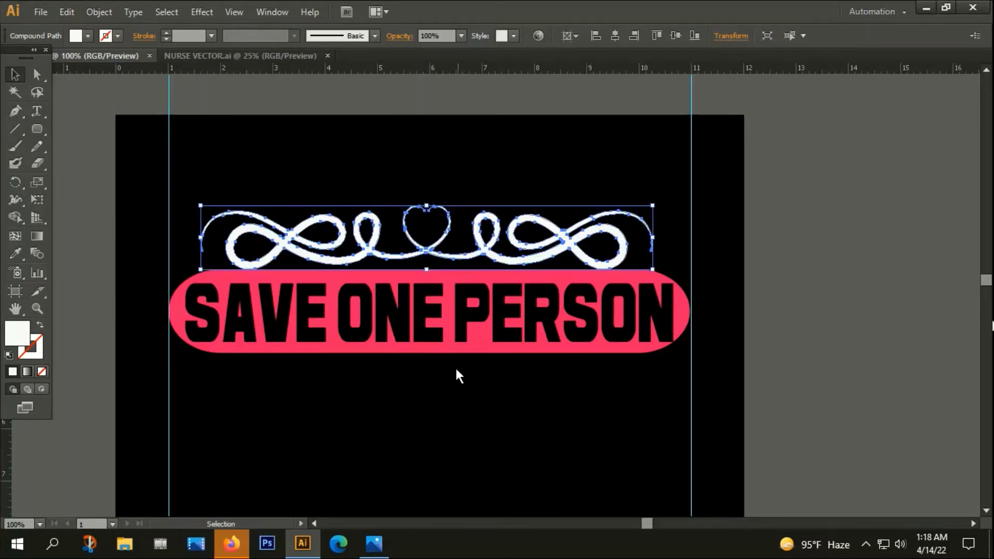
pyautogui.moveTo(426, 175); pyautogui.dragTo(492, 377)
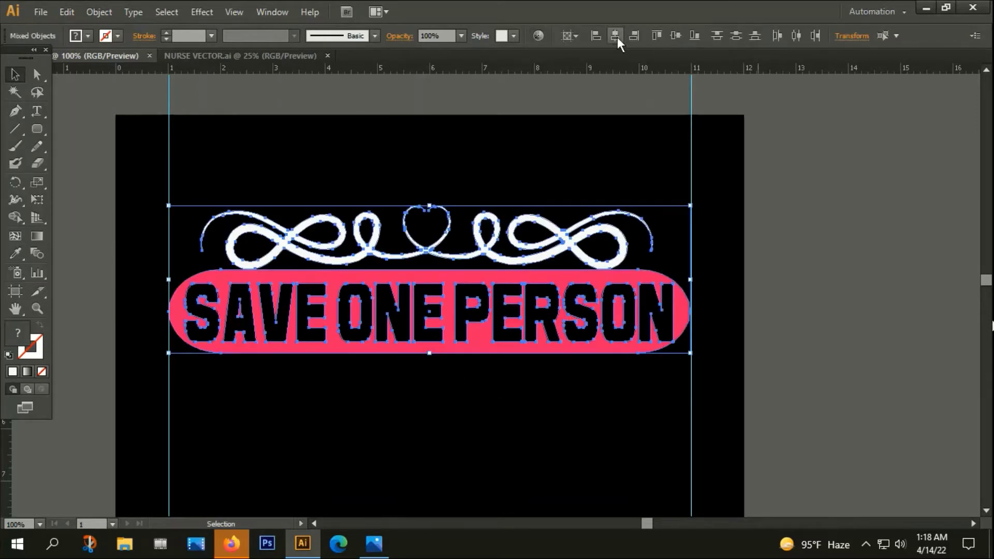
pyautogui.click(617, 37)
pyautogui.click(466, 166)
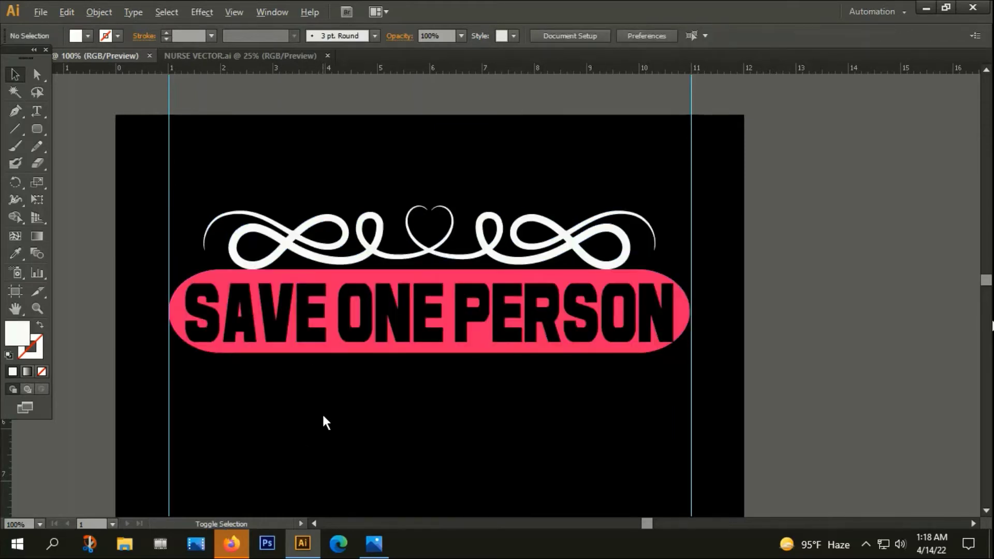
# - Shrink the centred swirl ornament slightly around its centre
pyautogui.click(568, 226)
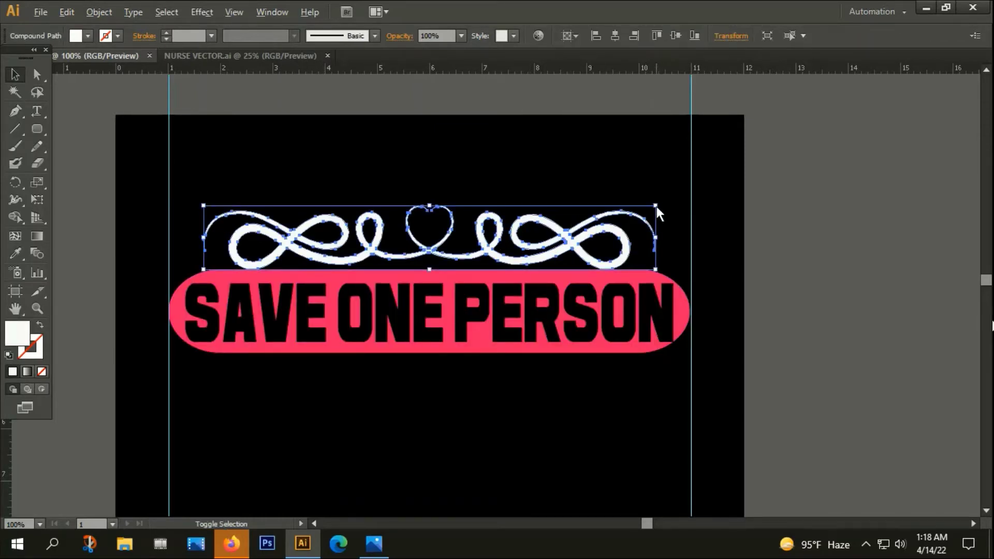
pyautogui.moveTo(656, 205); pyautogui.dragTo(625, 212)
pyautogui.scroll(-1, 635, 226)
pyautogui.hscroll(-3, 634, 226)
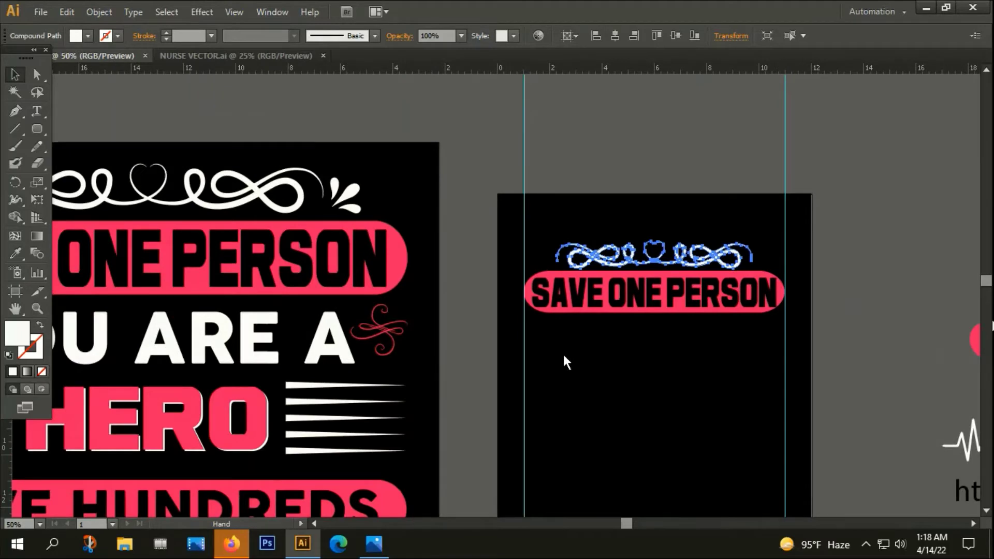
pyautogui.moveTo(564, 359); pyautogui.dragTo(533, 359)
pyautogui.scroll(-1, 645, 282)
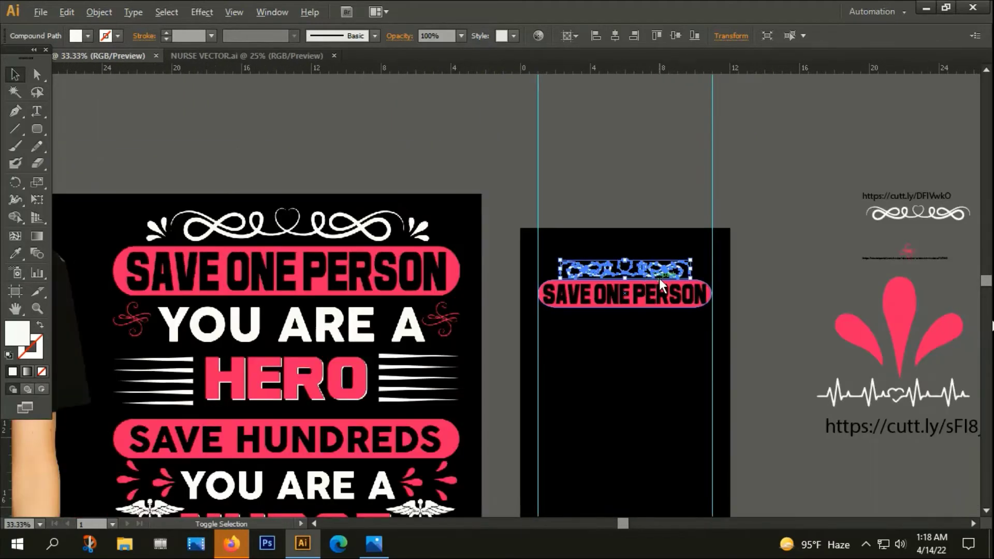
pyautogui.scroll(2, 659, 279)
pyautogui.moveTo(720, 240); pyautogui.dragTo(707, 245)
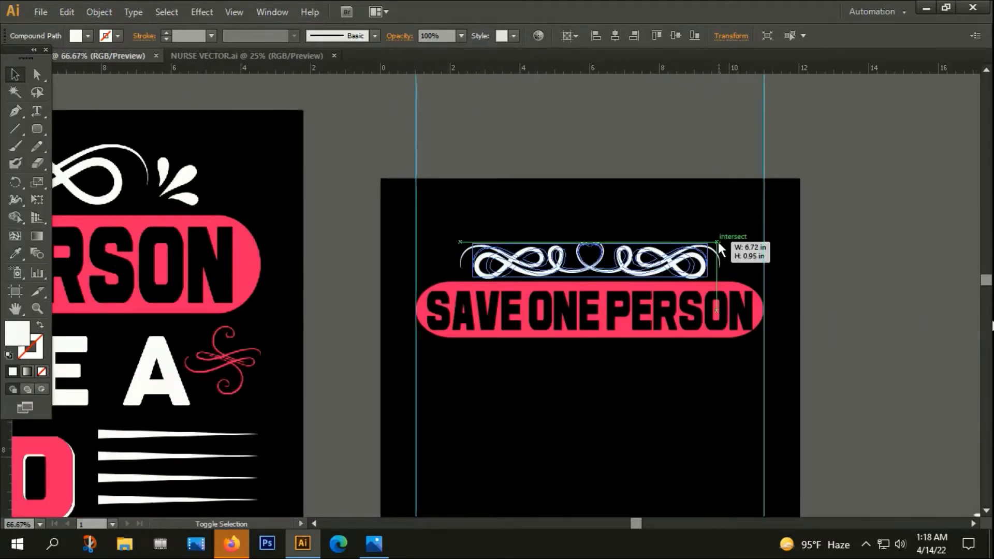
pyautogui.click(713, 217)
pyautogui.scroll(-1, 689, 264)
pyautogui.moveTo(694, 381); pyautogui.dragTo(400, 293)
pyautogui.scroll(-1, 482, 277)
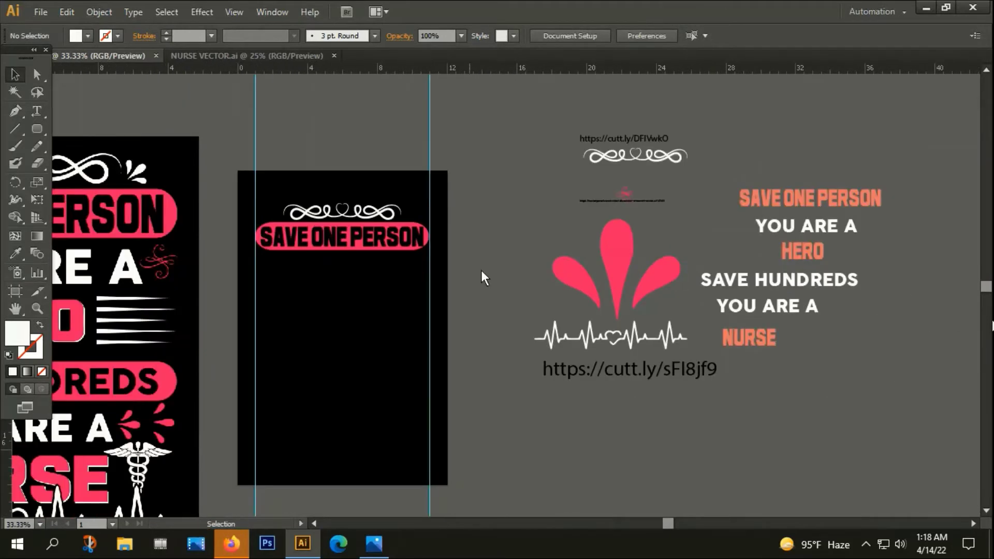
pyautogui.moveTo(482, 278)
pyautogui.mouseDown()
pyautogui.moveTo(411, 284)
pyautogui.moveTo(425, 251)
pyautogui.mouseUp()
# - Copy the pink splash onto the artboard, shrink it, and place it at the ornament's right end
pyautogui.click(529, 275)
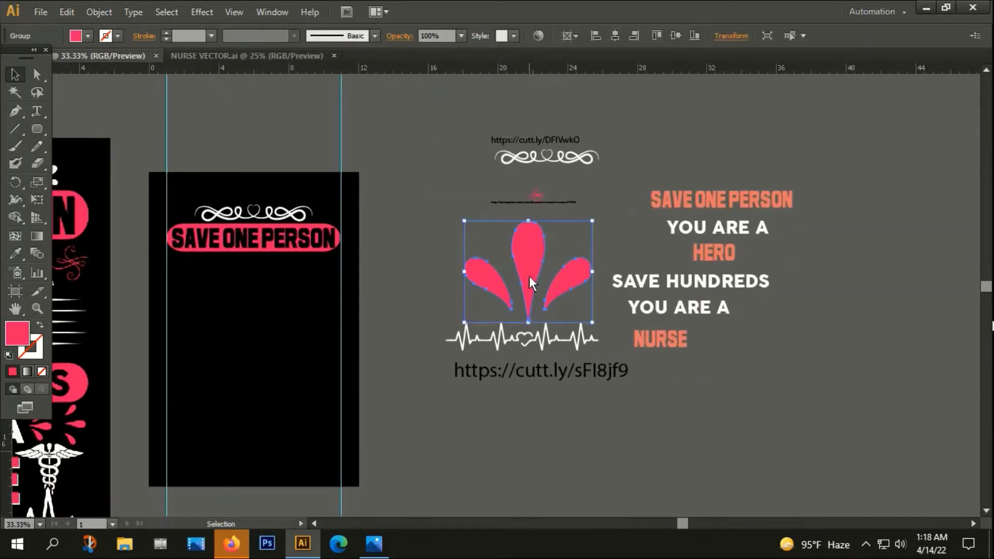
pyautogui.moveTo(528, 276)
pyautogui.mouseDown()
pyautogui.moveTo(609, 289)
pyautogui.moveTo(365, 240)
pyautogui.mouseUp()
pyautogui.scroll(2, 383, 211)
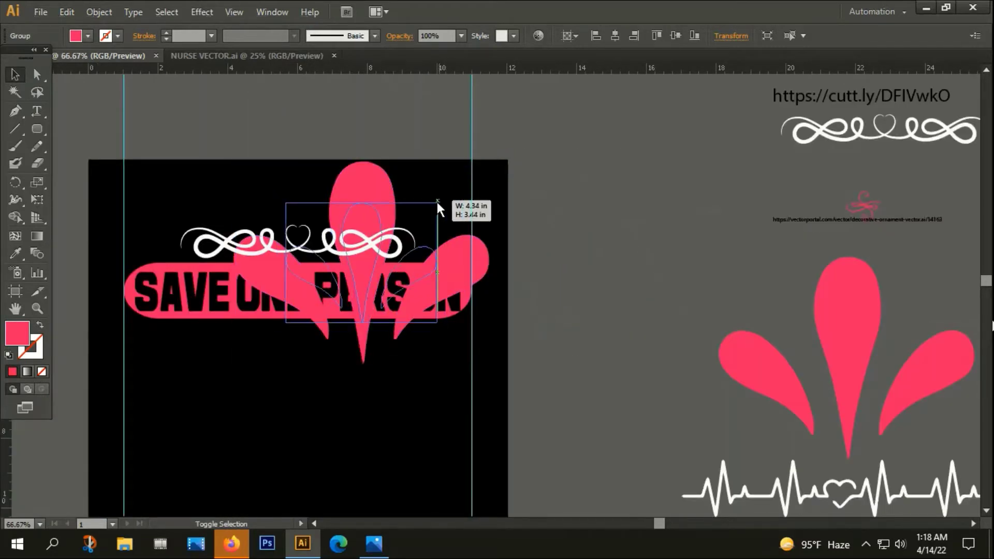
pyautogui.moveTo(489, 162); pyautogui.dragTo(401, 233)
pyautogui.scroll(2, 400, 233)
pyautogui.scroll(1, 402, 233)
pyautogui.moveTo(314, 292)
pyautogui.mouseDown()
pyautogui.moveTo(563, 185)
pyautogui.moveTo(519, 203)
pyautogui.mouseUp()
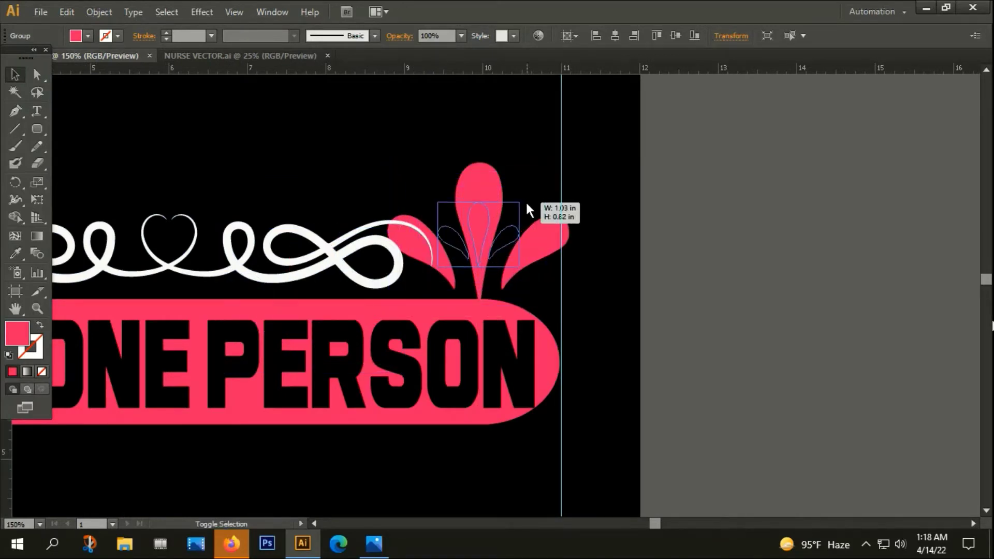
# - Rotate the splash about 45° and recolour it white with the Eyedropper from the ornament
pyautogui.moveTo(525, 277)
pyautogui.mouseDown()
pyautogui.moveTo(489, 223)
pyautogui.moveTo(484, 255)
pyautogui.moveTo(486, 244)
pyautogui.mouseUp()
pyautogui.scroll(-2, 486, 243)
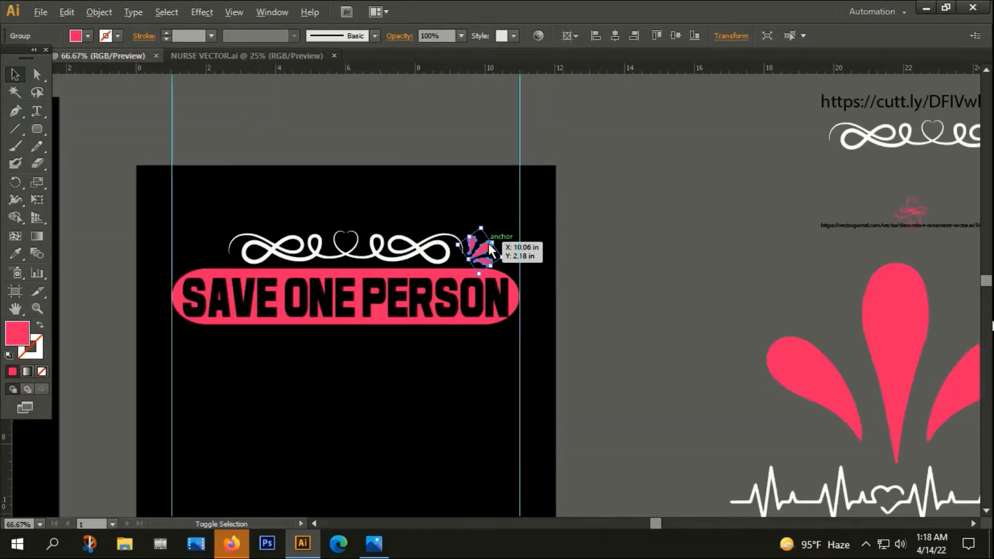
pyautogui.press('i')
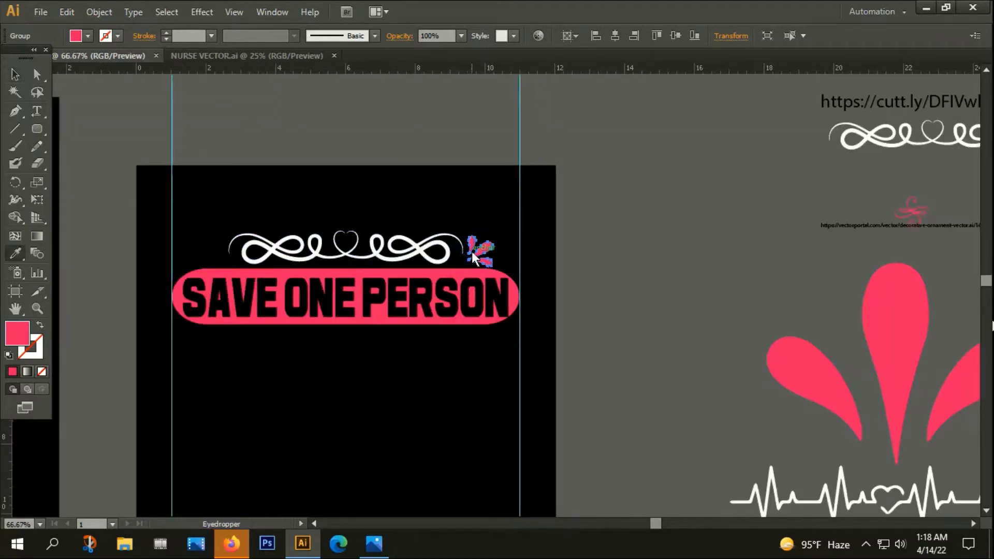
pyautogui.click(447, 244)
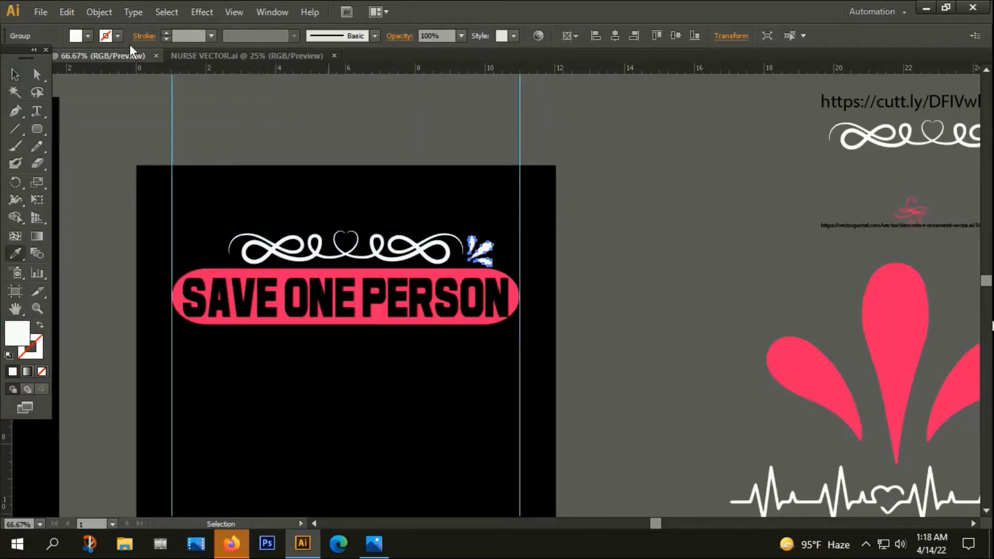
pyautogui.click(14, 74)
# - Make a vertically reflected copy of the white splash and place it at the ornament's left end
pyautogui.rightClick(478, 252)
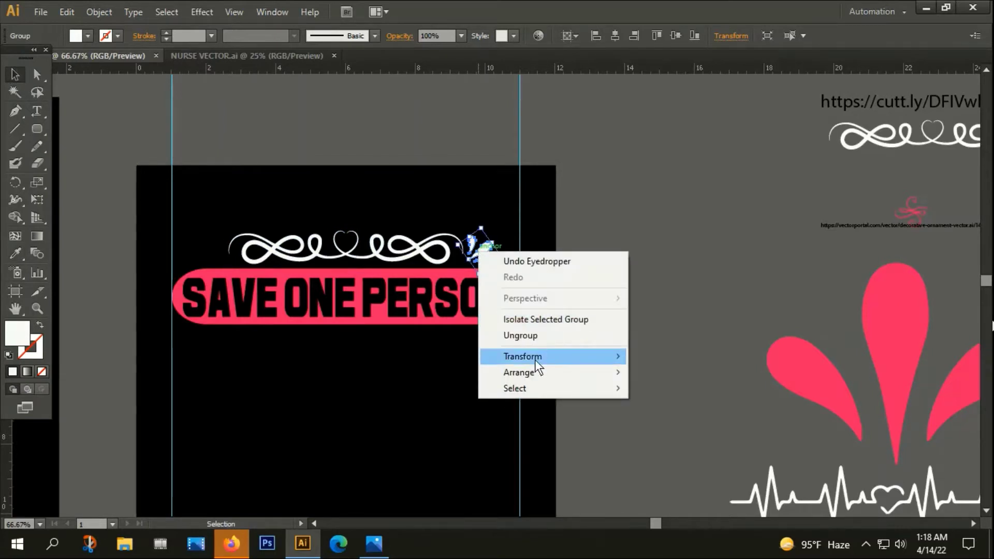
pyautogui.moveTo(522, 356)
pyautogui.click(663, 409)
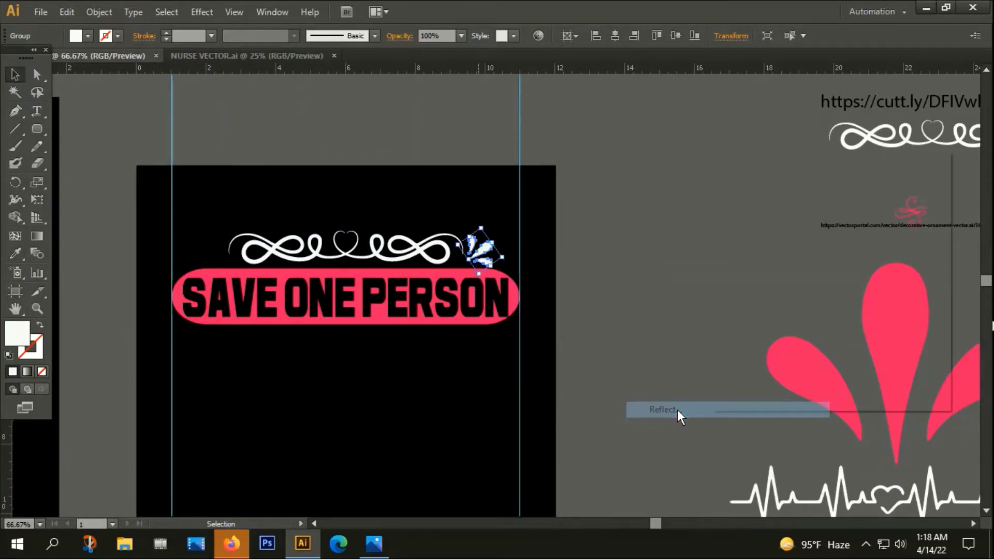
pyautogui.click(728, 346)
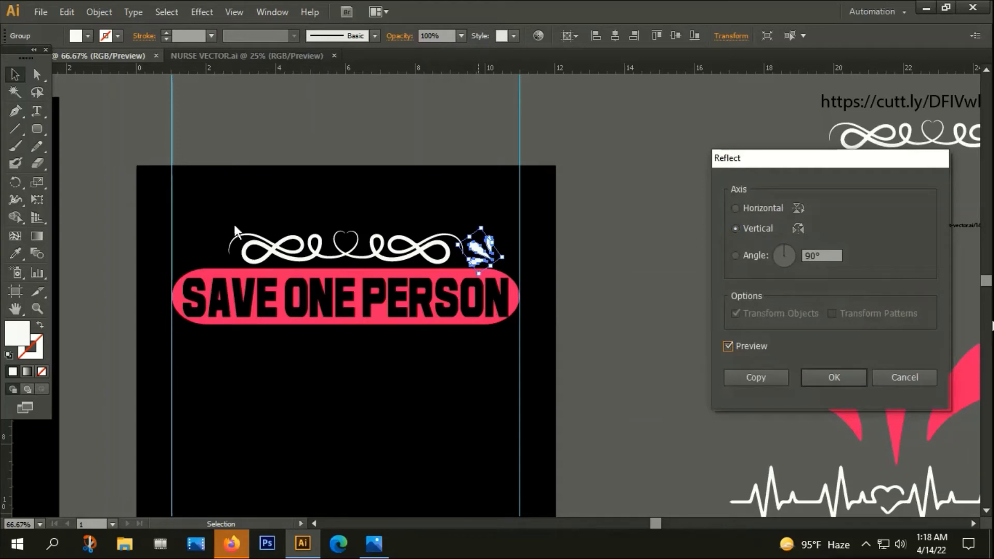
pyautogui.click(747, 374)
pyautogui.moveTo(467, 246)
pyautogui.mouseDown()
pyautogui.moveTo(182, 243)
pyautogui.moveTo(207, 246)
pyautogui.moveTo(217, 268)
pyautogui.mouseUp()
pyautogui.scroll(3, 204, 251)
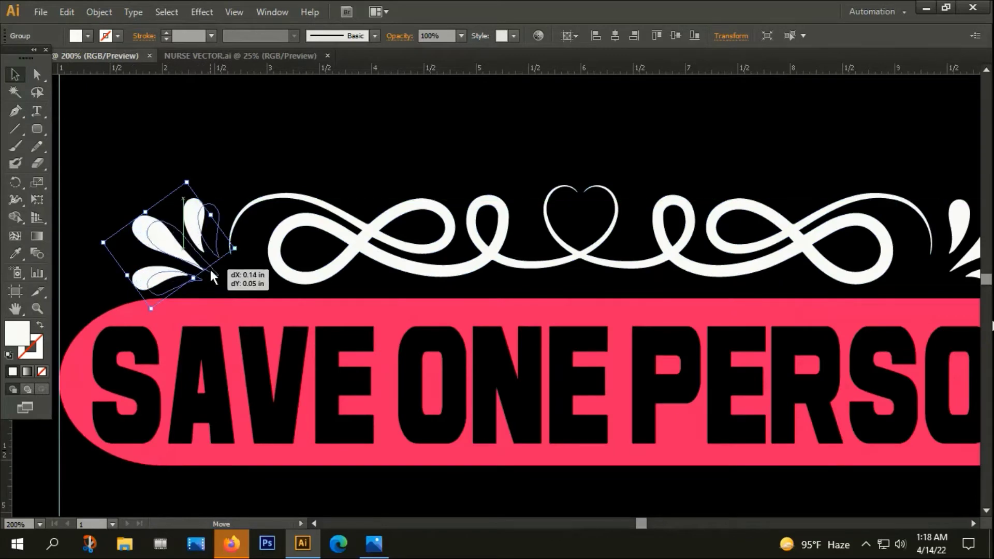
pyautogui.click(240, 141)
pyautogui.scroll(-5, 240, 150)
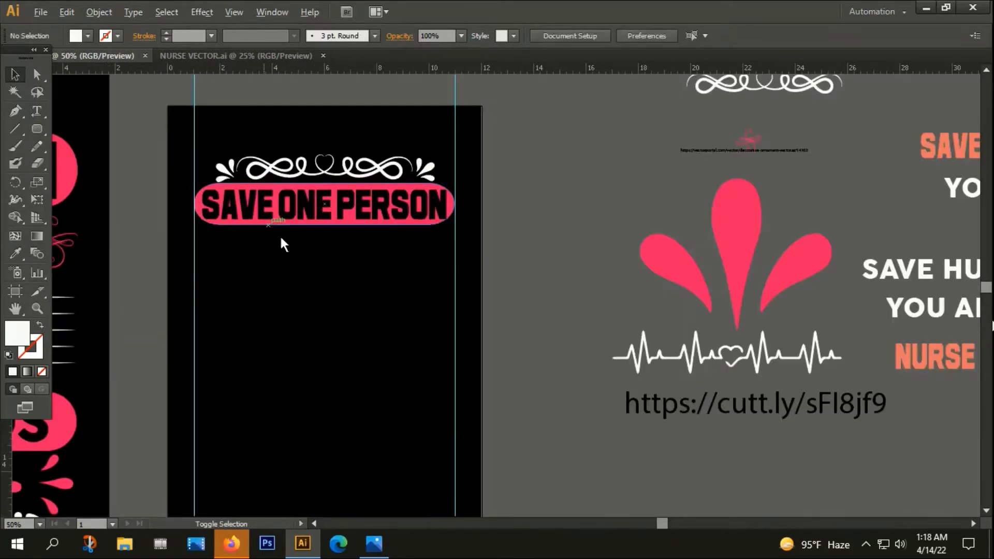
pyautogui.moveTo(330, 276)
pyautogui.mouseDown()
pyautogui.moveTo(534, 294)
pyautogui.moveTo(424, 293)
pyautogui.mouseUp()
# - Copy YOU ARE A below the banner, convert it to outlines, and nudge it up
pyautogui.scroll(-1, 425, 293)
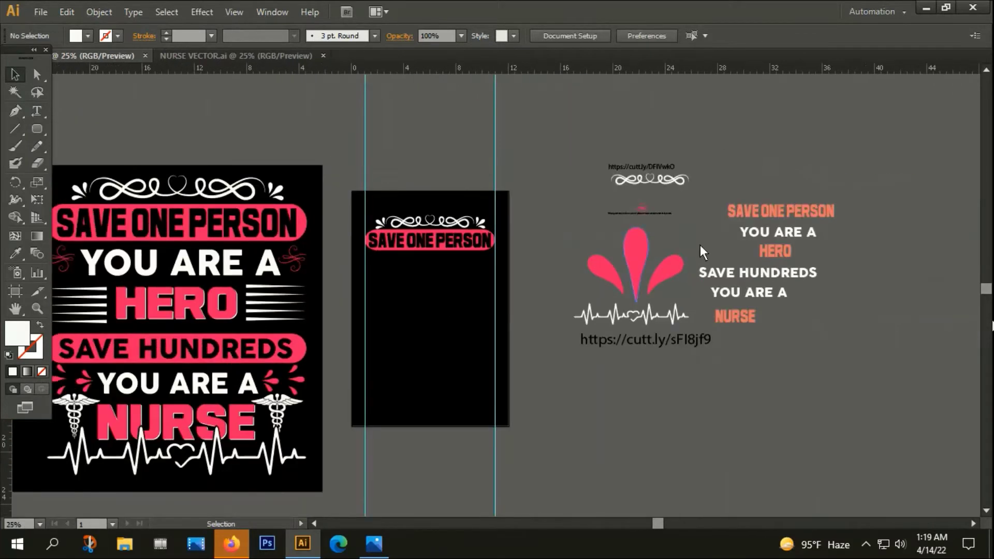
pyautogui.click(802, 233)
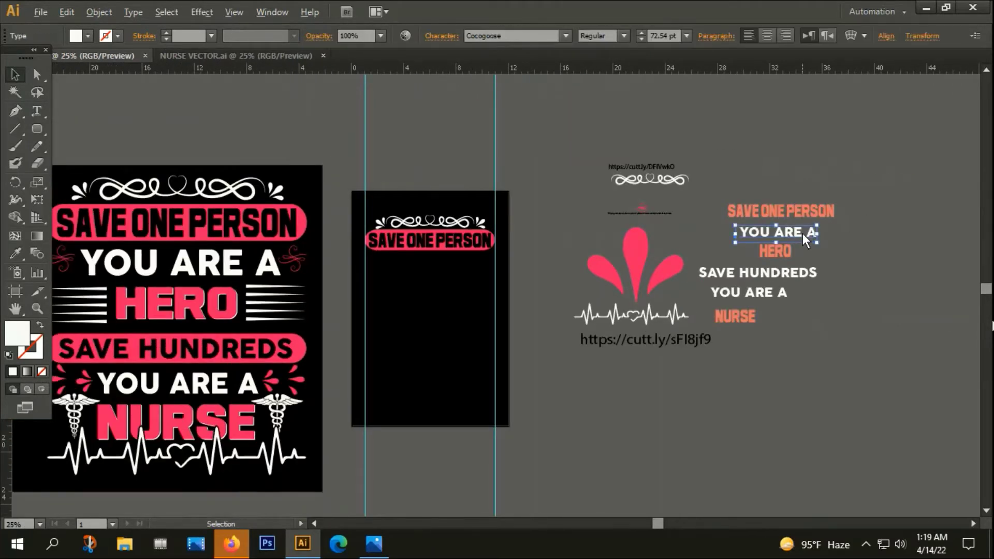
pyautogui.moveTo(802, 233); pyautogui.dragTo(454, 269)
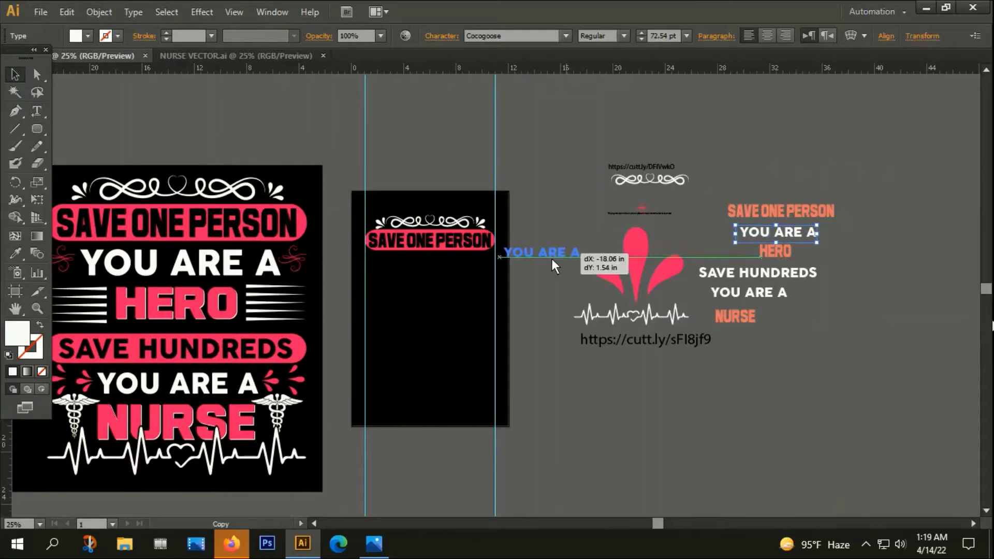
pyautogui.rightClick(444, 269)
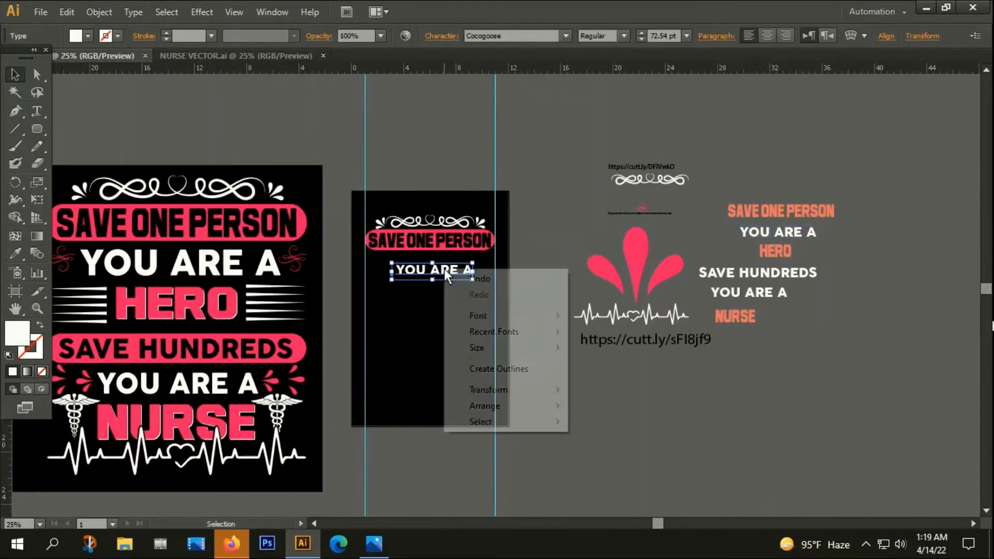
pyautogui.click(504, 367)
pyautogui.scroll(1, 466, 272)
pyautogui.scroll(1, 467, 272)
pyautogui.scroll(-1, 466, 272)
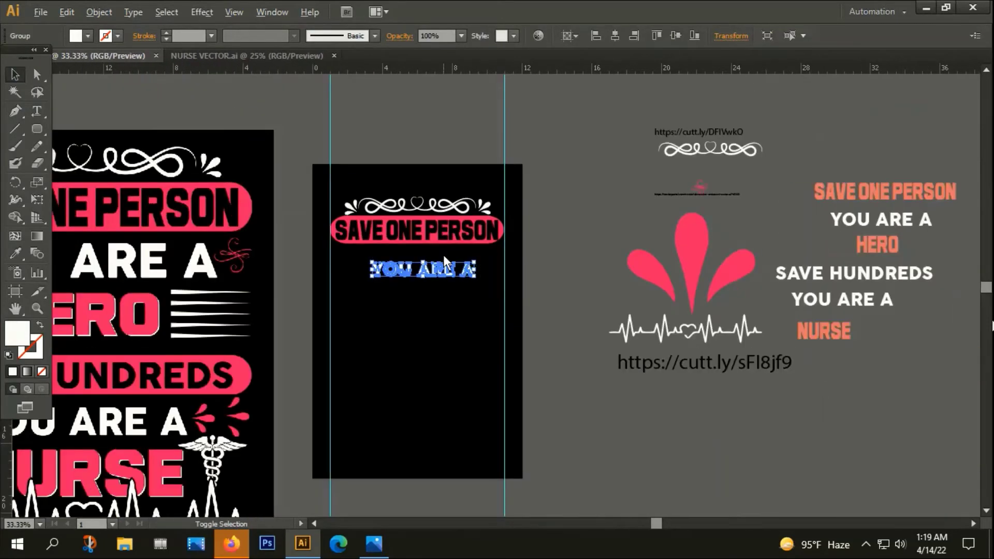
pyautogui.scroll(-1, 466, 271)
pyautogui.scroll(1, 470, 277)
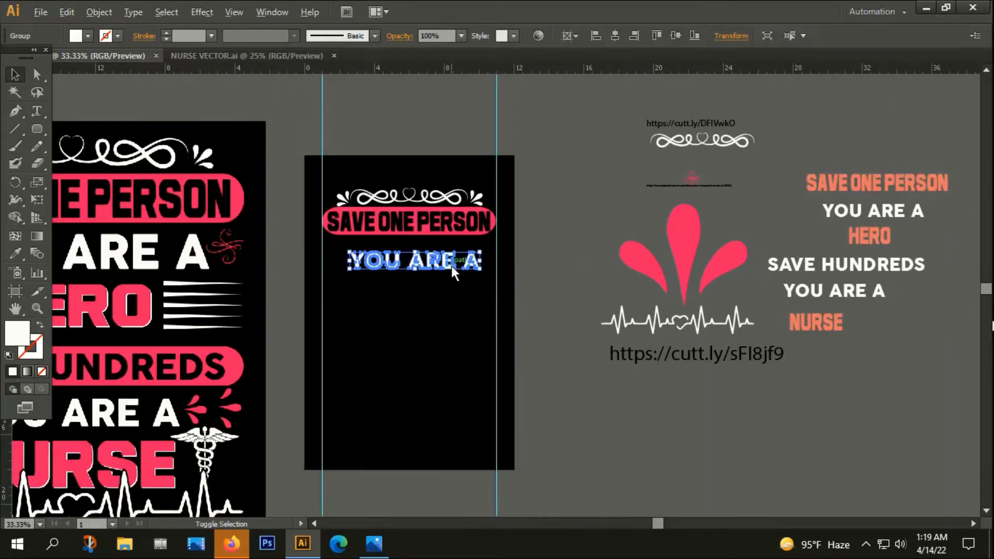
pyautogui.moveTo(451, 269); pyautogui.dragTo(448, 261)
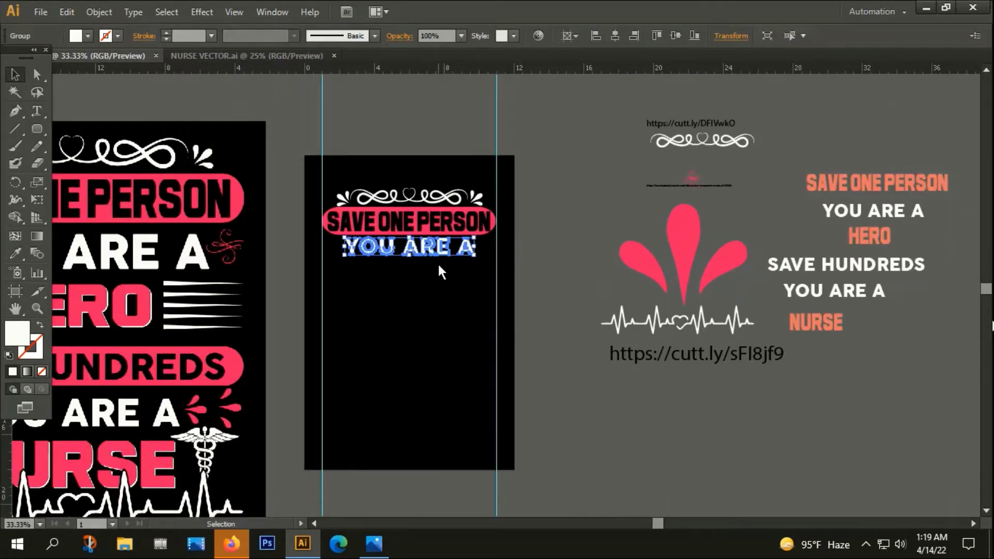
# - Align YOU ARE A and the SAVE ONE PERSON banner with Horizontal Align Center
pyautogui.hotkey('ctrl', 'shift', 'a')
pyautogui.scroll(2, 420, 255)
pyautogui.click(406, 247)
pyautogui.keyDown('shift'); pyautogui.click(407, 194); pyautogui.keyUp('shift')
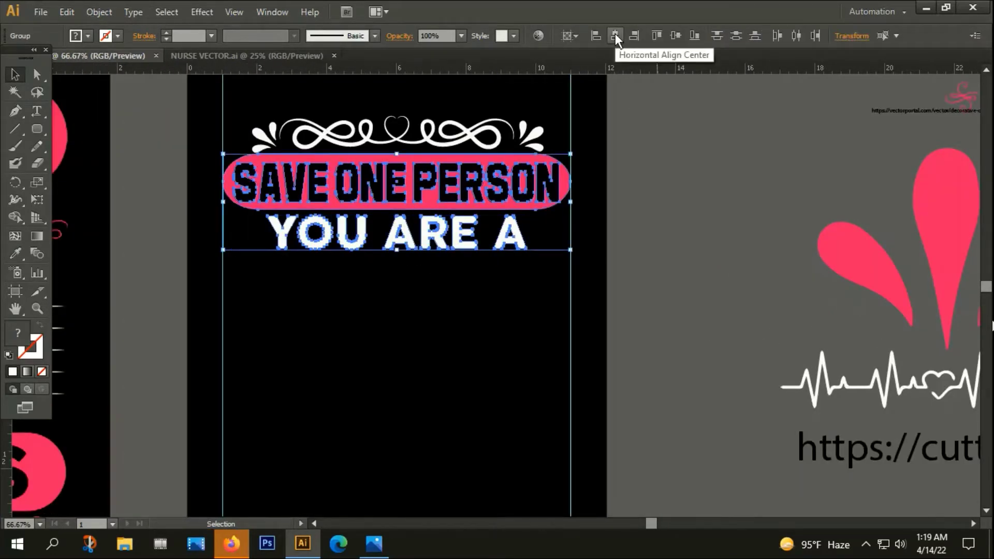
pyautogui.click(457, 294)
pyautogui.click(406, 183)
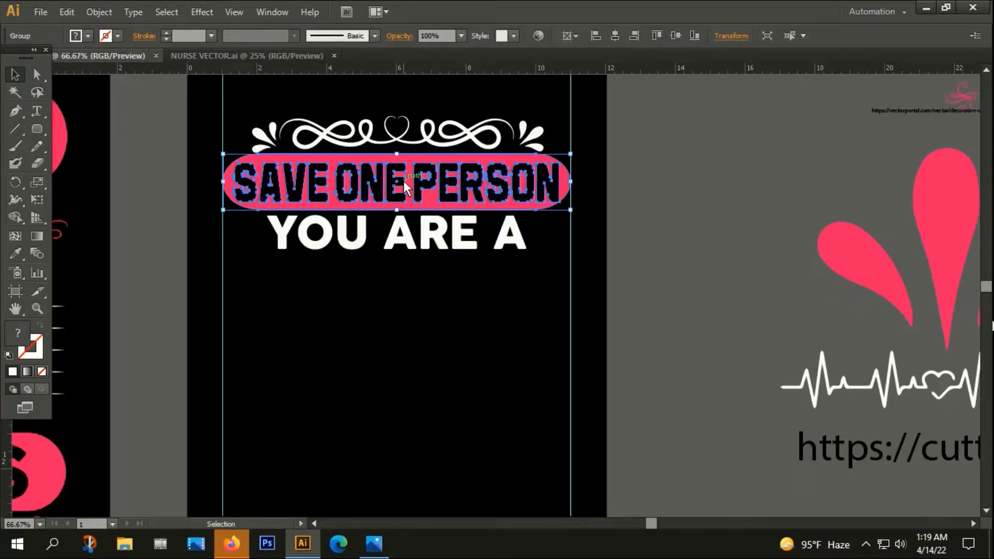
pyautogui.keyDown('shift'); pyautogui.click(438, 242); pyautogui.keyUp('shift')
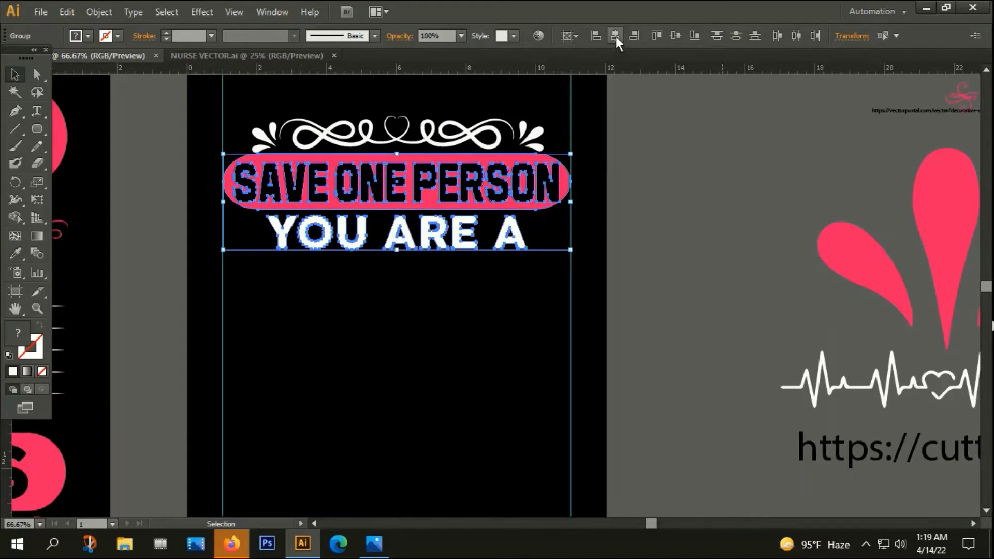
pyautogui.click(428, 353)
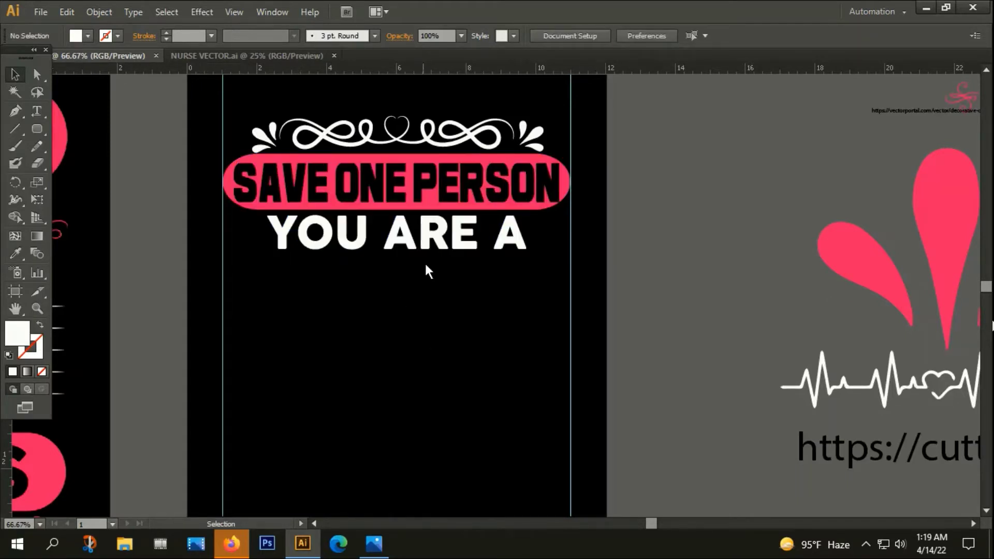
pyautogui.click(427, 246)
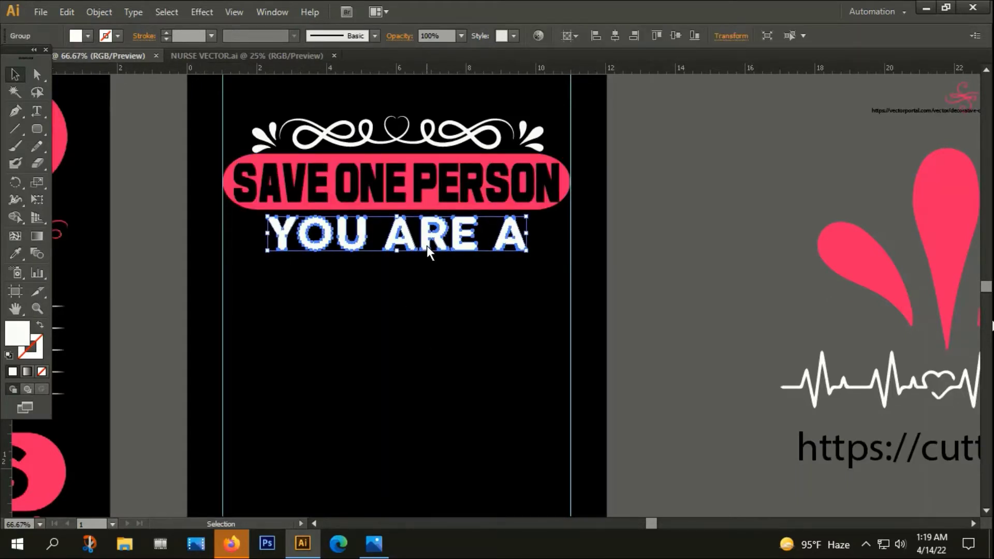
pyautogui.click(537, 244)
pyautogui.scroll(-2, 508, 288)
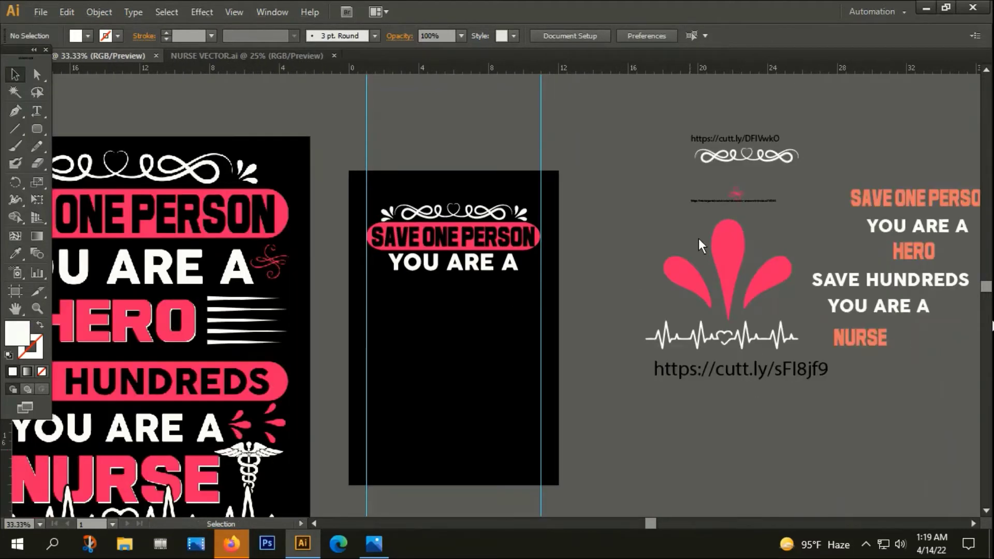
pyautogui.scroll(1, 751, 210)
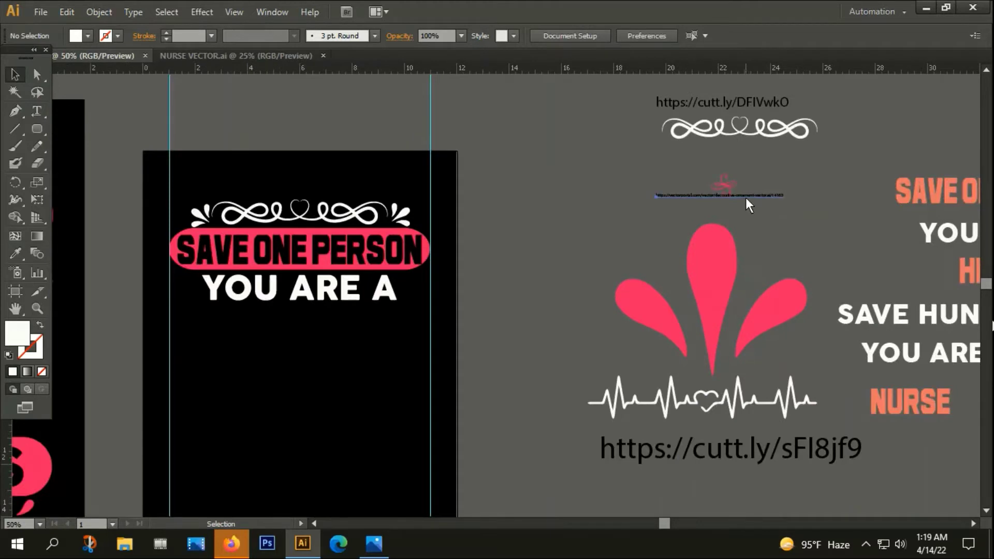
pyautogui.click(745, 196)
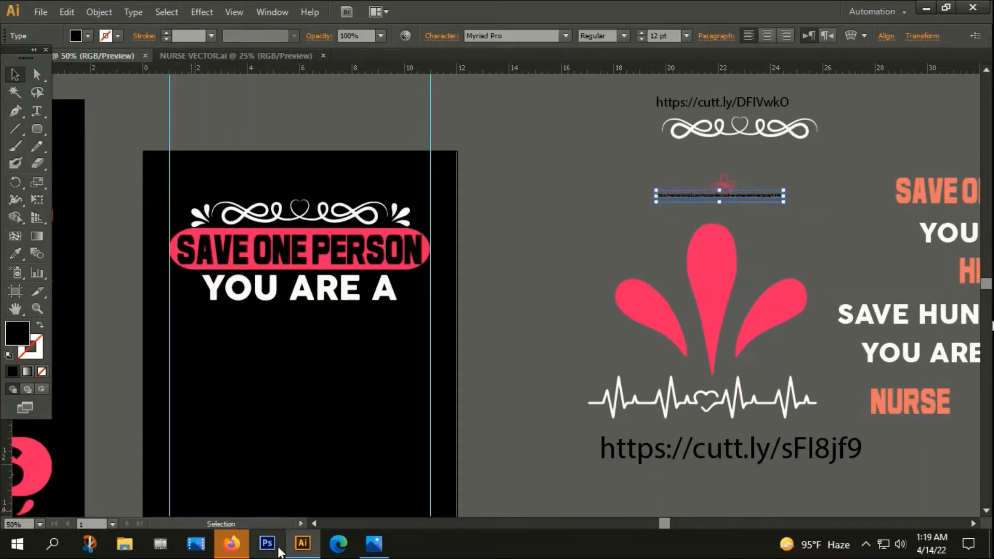
# - Load the VectorPortal Decorative Ornament Vector.ai page in Firefox and copy its swirl image
pyautogui.click(231, 544)
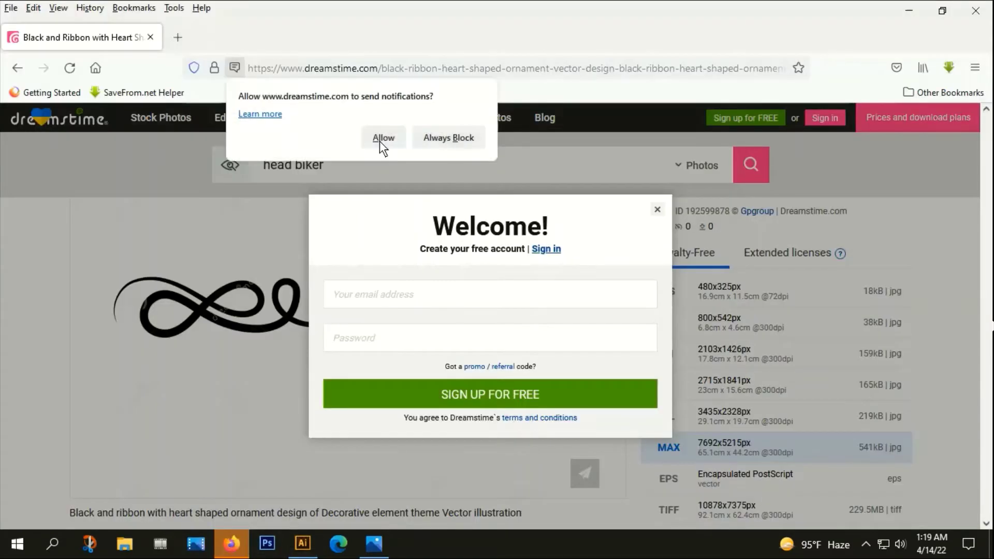
pyautogui.click(360, 69)
pyautogui.hotkey('ctrl', 'v')
pyautogui.press('Return')
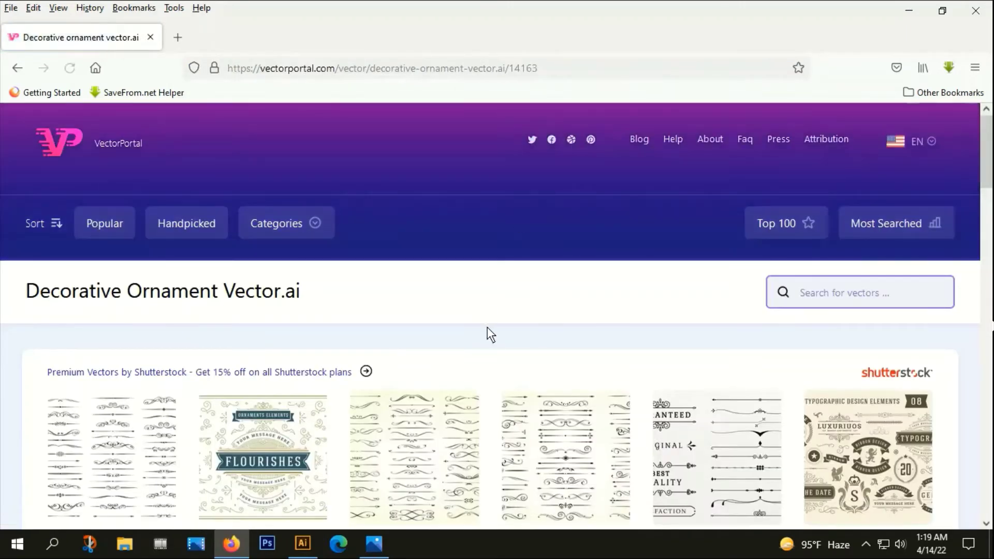
pyautogui.scroll(-5, 491, 335)
pyautogui.scroll(-5, 614, 338)
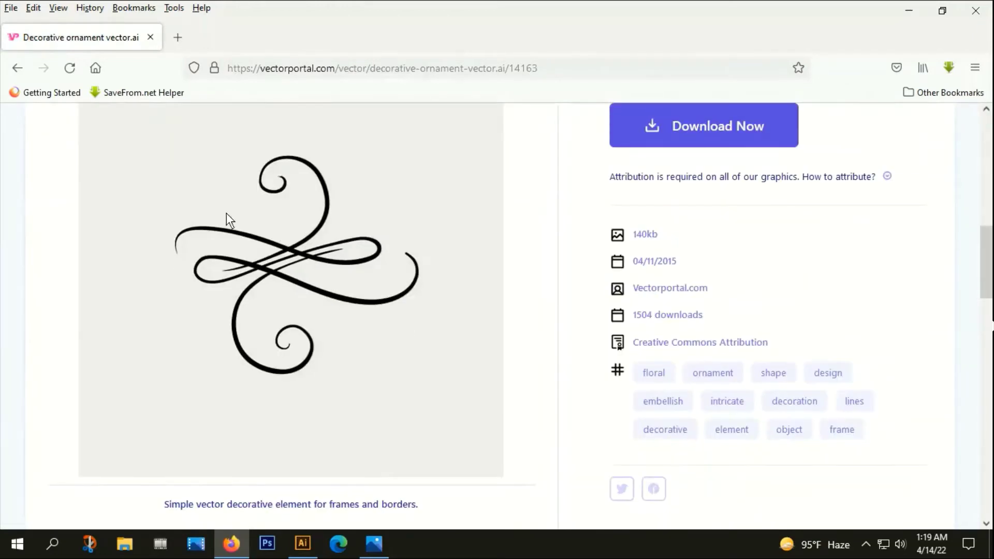
pyautogui.rightClick(254, 213)
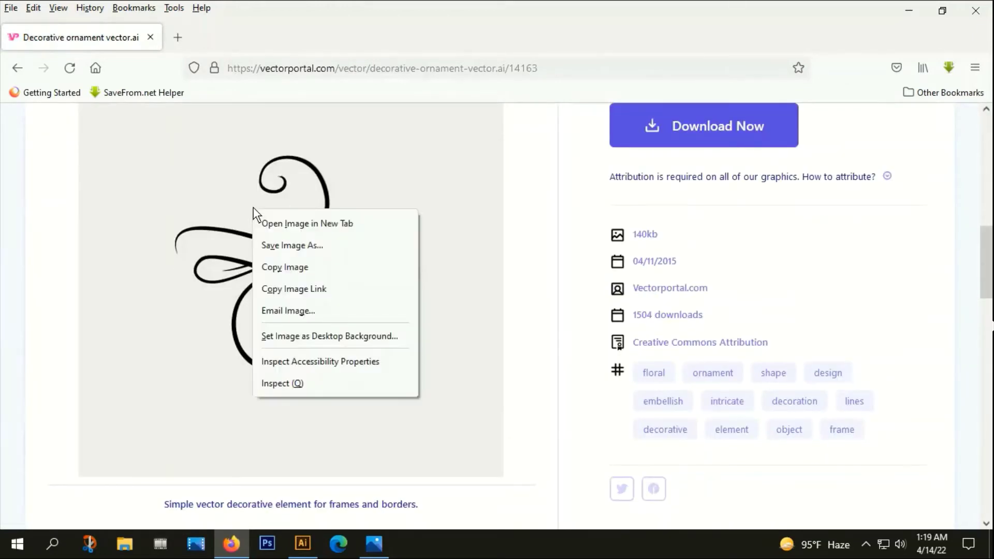
pyautogui.click(301, 269)
pyautogui.click(303, 554)
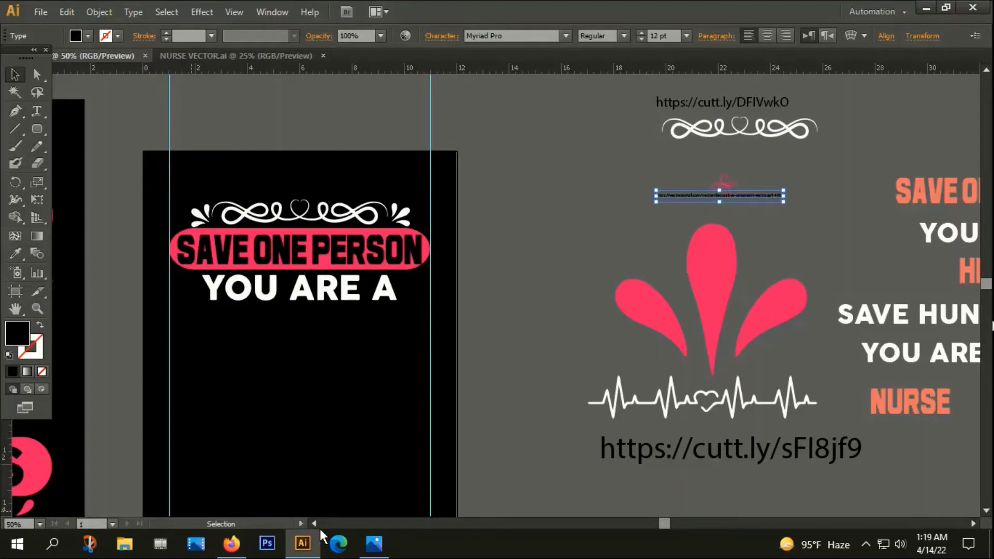
# - Paste the swirl image and turn it into ungrouped paths with Image Trace and Expand
pyautogui.hotkey('ctrl', 'v')
pyautogui.scroll(-2, 433, 429)
pyautogui.scroll(-1, 519, 425)
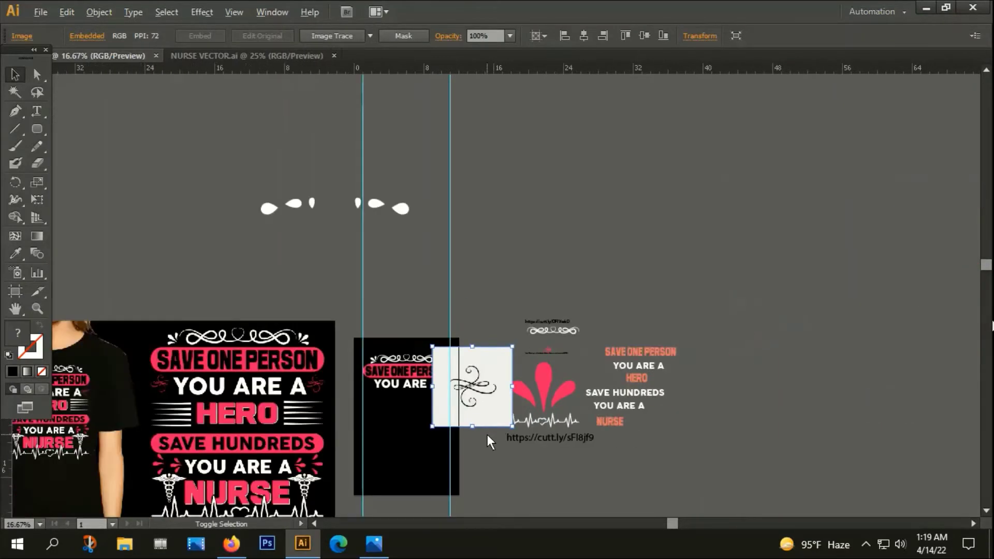
pyautogui.moveTo(487, 434); pyautogui.dragTo(475, 461)
pyautogui.moveTo(468, 420); pyautogui.dragTo(502, 188)
pyautogui.scroll(4, 505, 176)
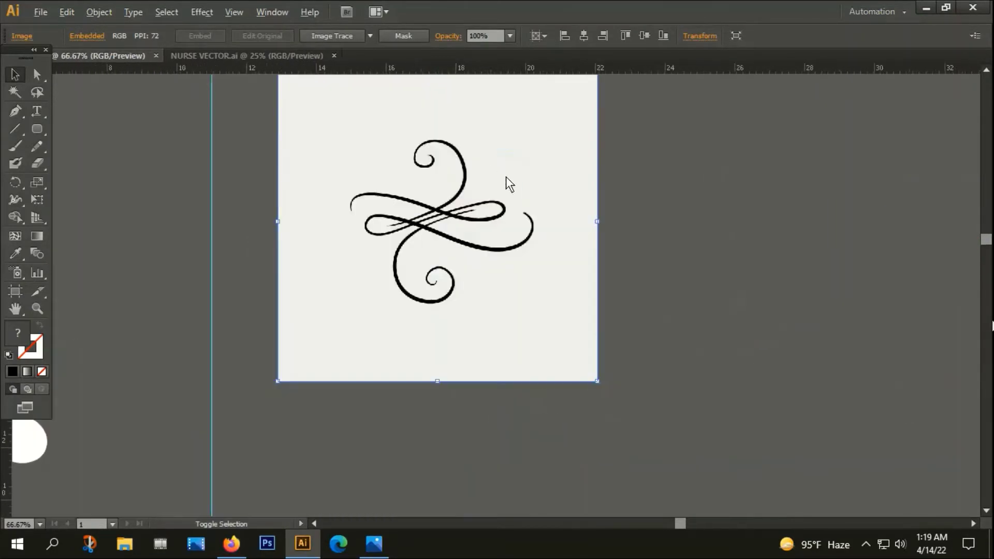
pyautogui.click(335, 35)
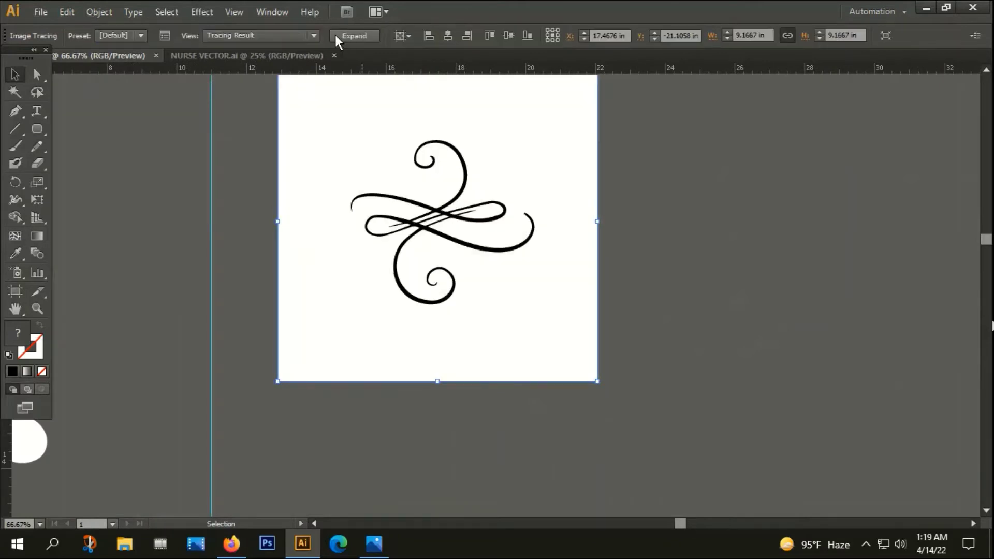
pyautogui.click(355, 37)
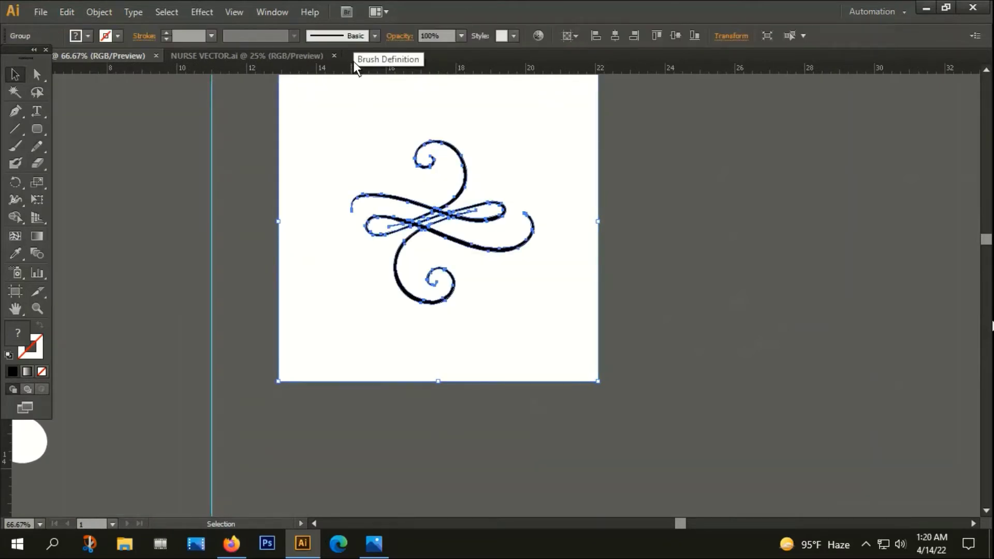
pyautogui.rightClick(366, 172)
pyautogui.click(408, 258)
# - Pull the white background off the swirl and move the swirl onto the artboard beside YOU ARE A
pyautogui.click(815, 251)
pyautogui.hotkey('ctrl', '-')
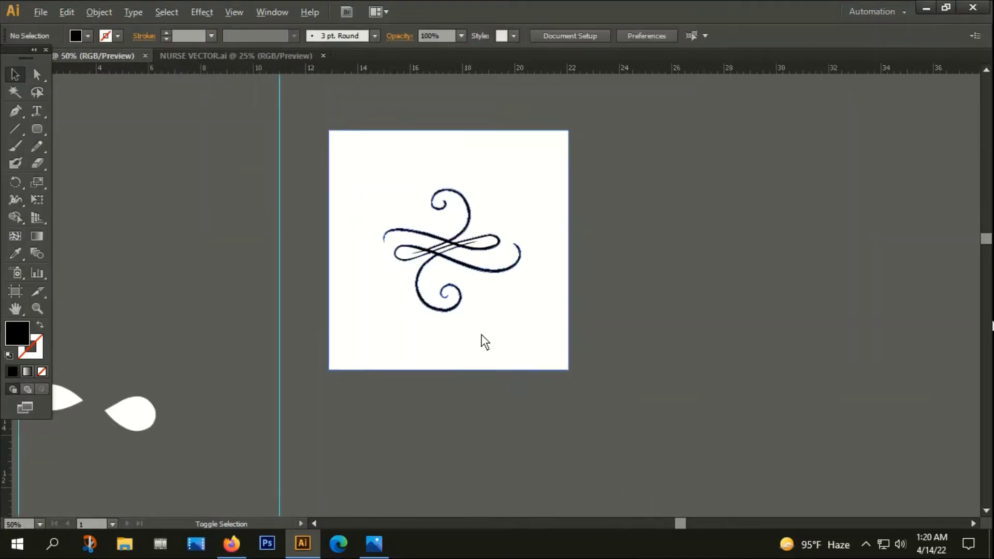
pyautogui.hotkey('ctrl', '-')
pyautogui.moveTo(513, 233); pyautogui.dragTo(755, 221)
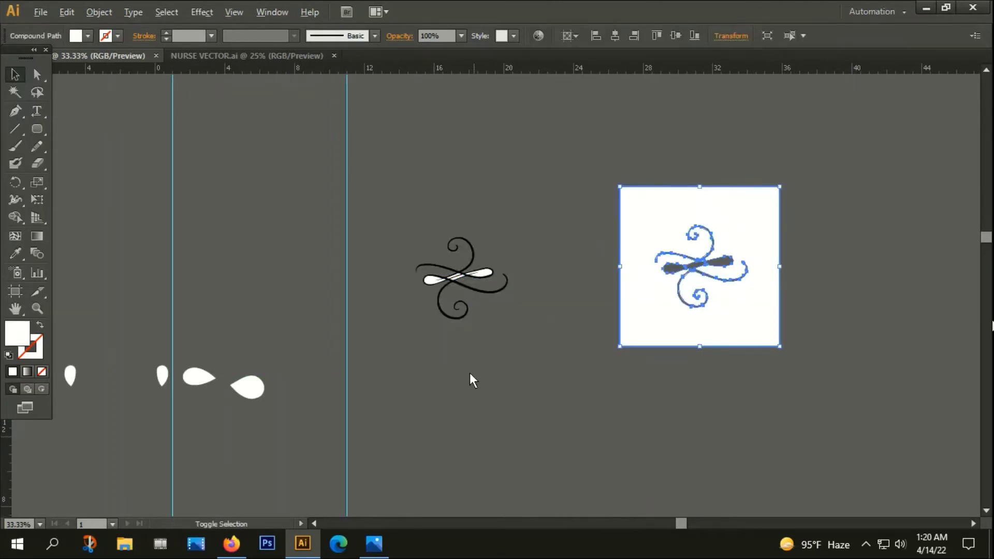
pyautogui.hotkey('ctrl', '+')
pyautogui.hotkey('ctrl', '+')
pyautogui.click(462, 286)
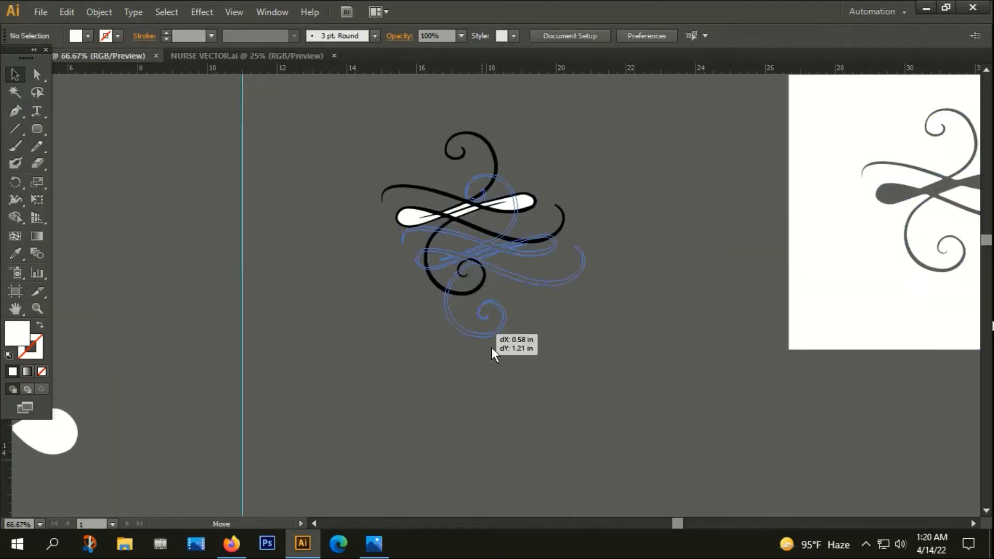
pyautogui.moveTo(462, 294)
pyautogui.mouseDown()
pyautogui.moveTo(610, 413)
pyautogui.moveTo(614, 221)
pyautogui.mouseUp()
pyautogui.hotkey('ctrl', '-')
pyautogui.hotkey('ctrl', '-')
pyautogui.hotkey('ctrl', '-')
pyautogui.click(584, 201)
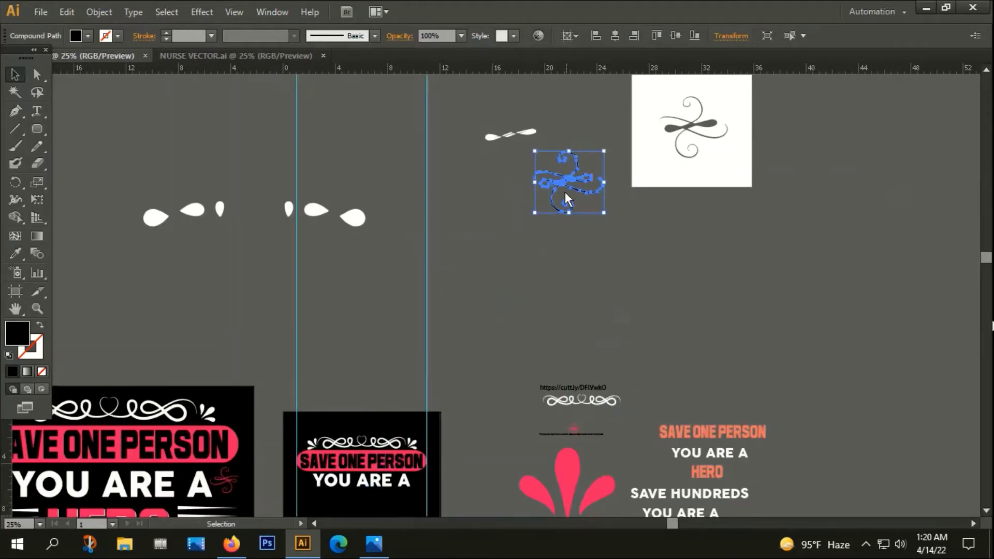
pyautogui.moveTo(565, 199); pyautogui.dragTo(394, 466)
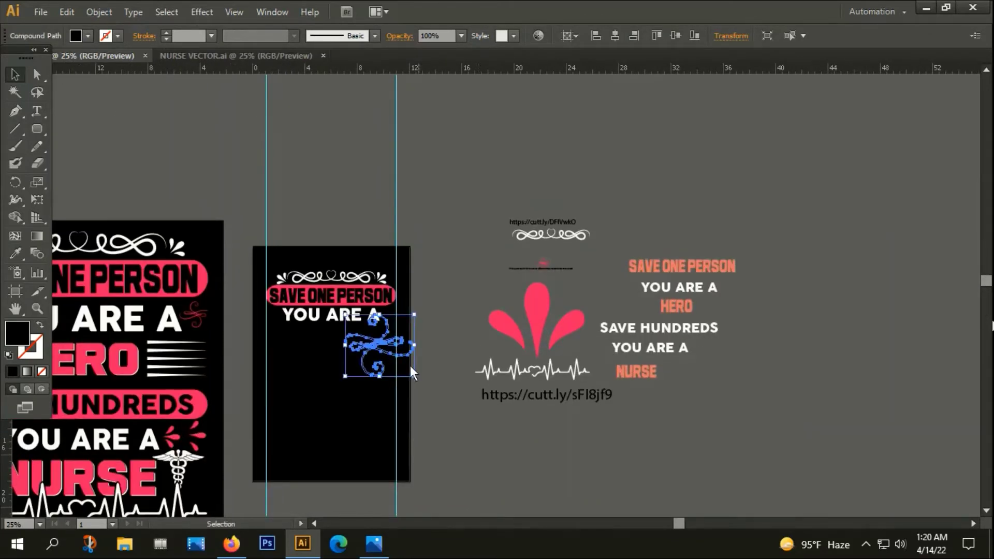
# - Colour the swirl with the splash shape's pink and shrink it around its centre
pyautogui.press('i')
pyautogui.click(540, 308)
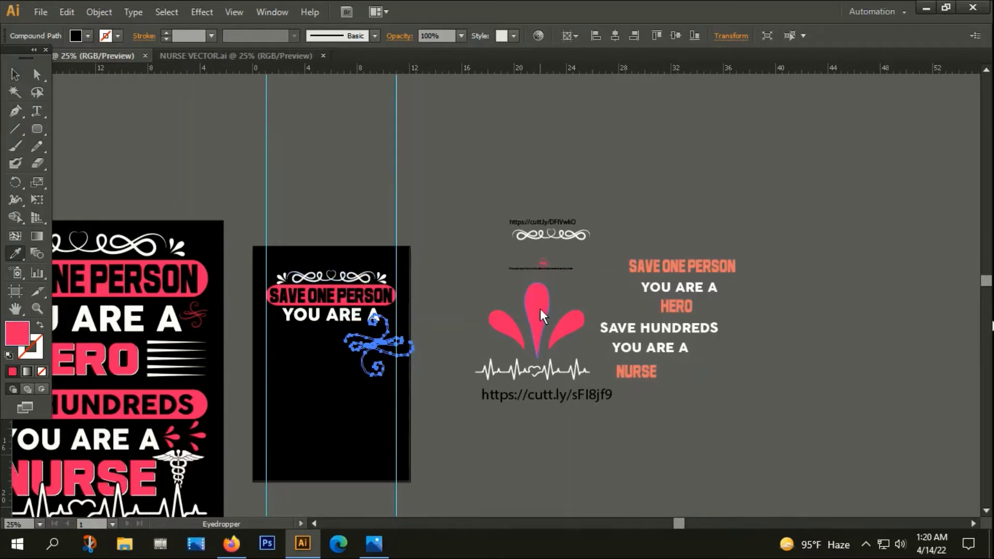
pyautogui.click(14, 74)
pyautogui.scroll(2, 373, 358)
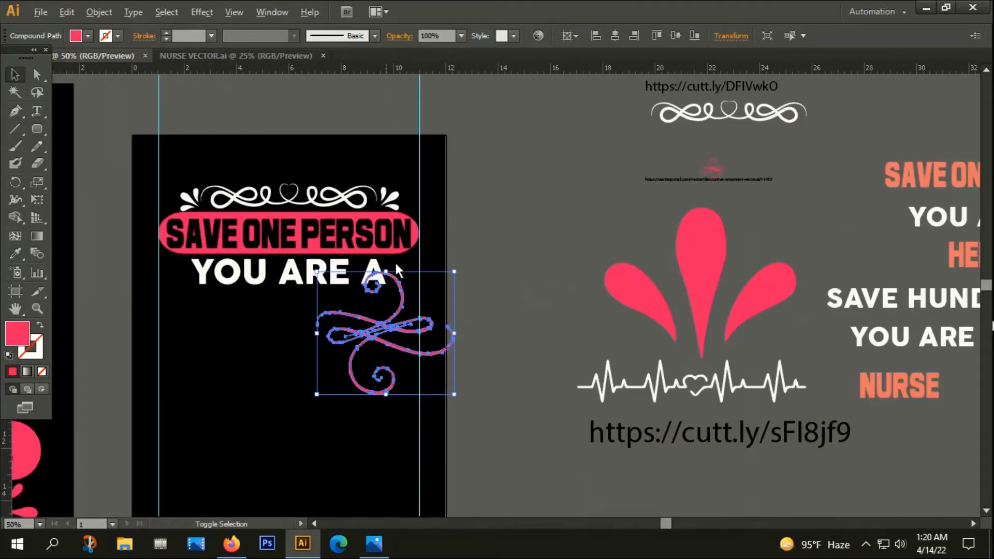
pyautogui.moveTo(454, 273); pyautogui.dragTo(412, 310)
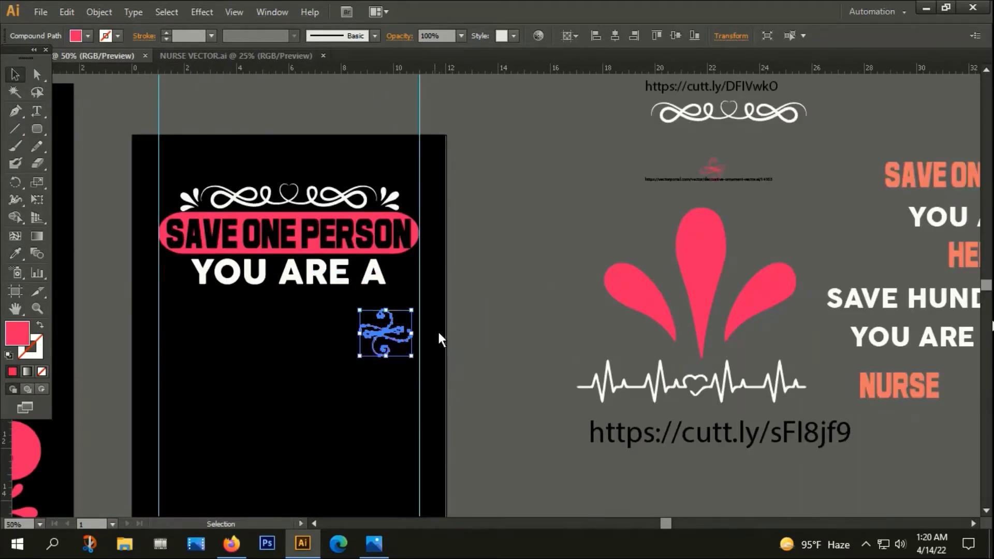
pyautogui.click(438, 328)
# - Shrink the pink swirl further and move it beside the final A of YOU ARE A
pyautogui.scroll(3, 407, 355)
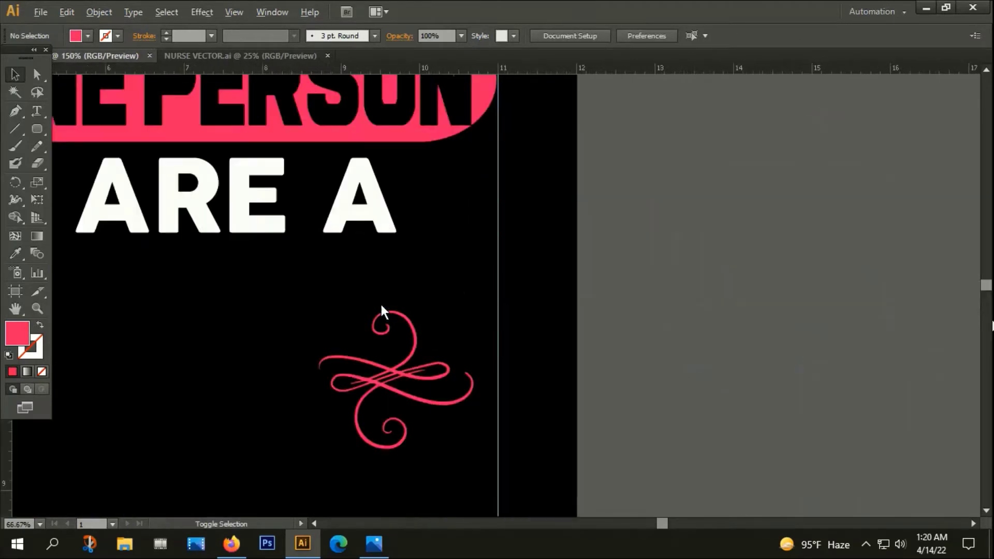
pyautogui.scroll(1, 381, 311)
pyautogui.moveTo(399, 394); pyautogui.dragTo(473, 155)
pyautogui.scroll(3, 560, 251)
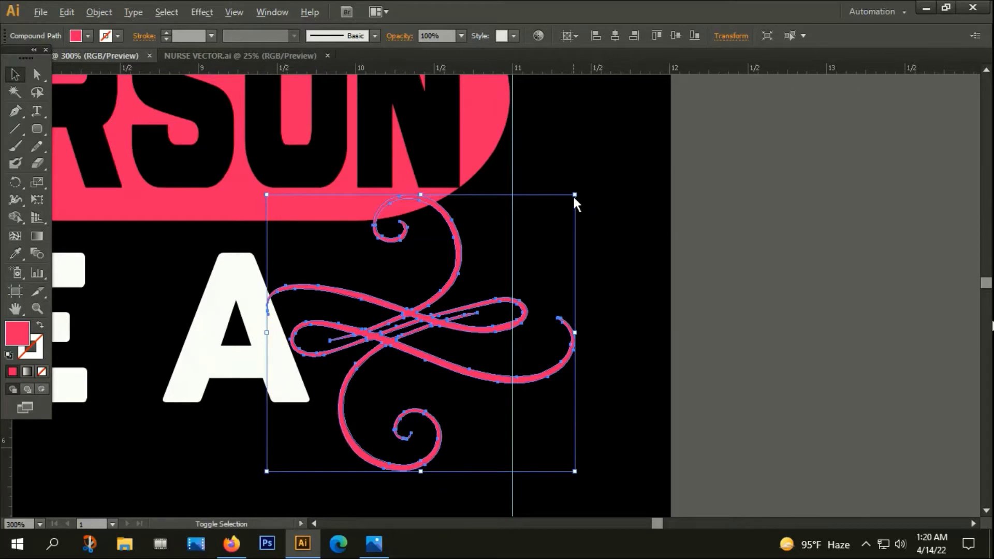
pyautogui.moveTo(575, 195); pyautogui.dragTo(510, 248)
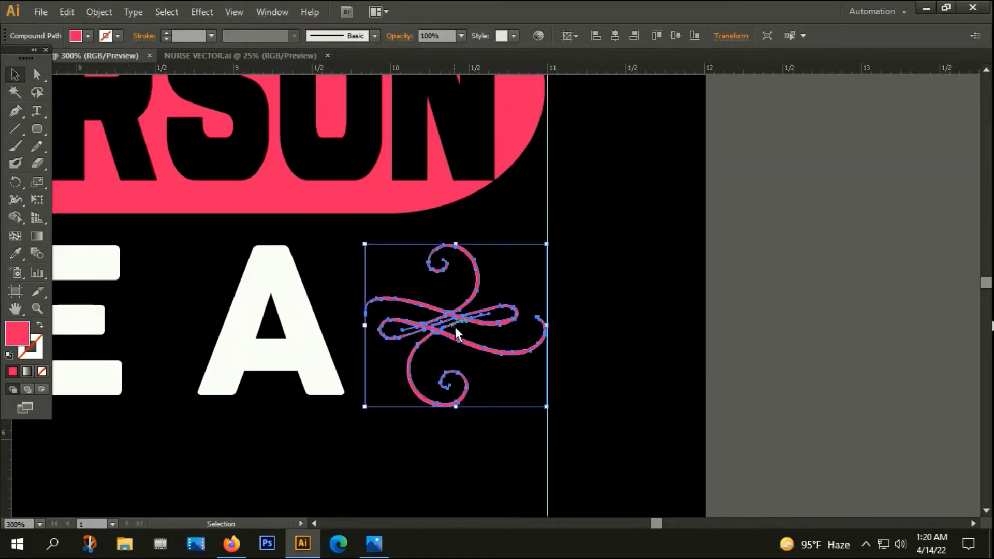
pyautogui.moveTo(455, 327); pyautogui.dragTo(447, 299)
pyautogui.scroll(-1, 583, 378)
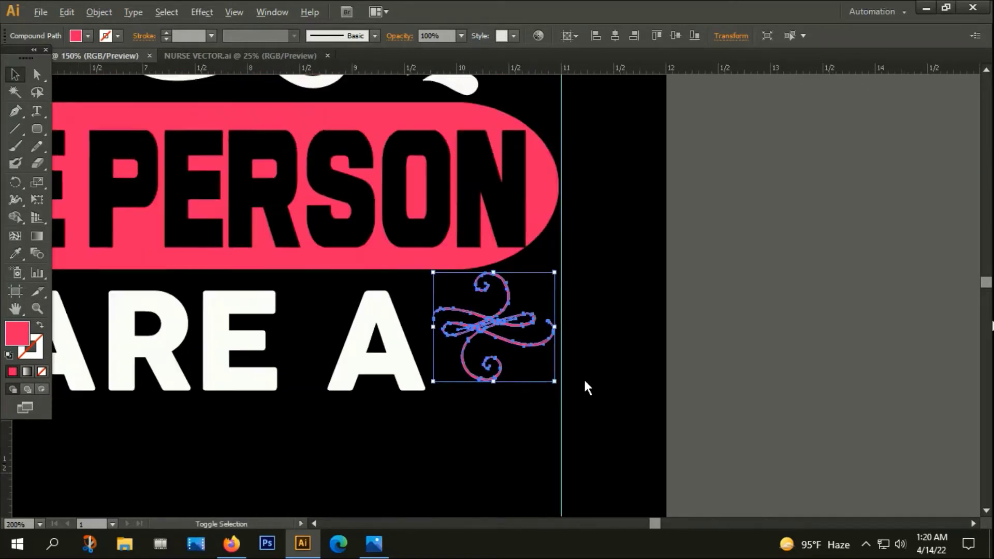
pyautogui.scroll(-1, 583, 378)
pyautogui.hscroll(-3, 728, 466)
pyautogui.scroll(-1, 843, 362)
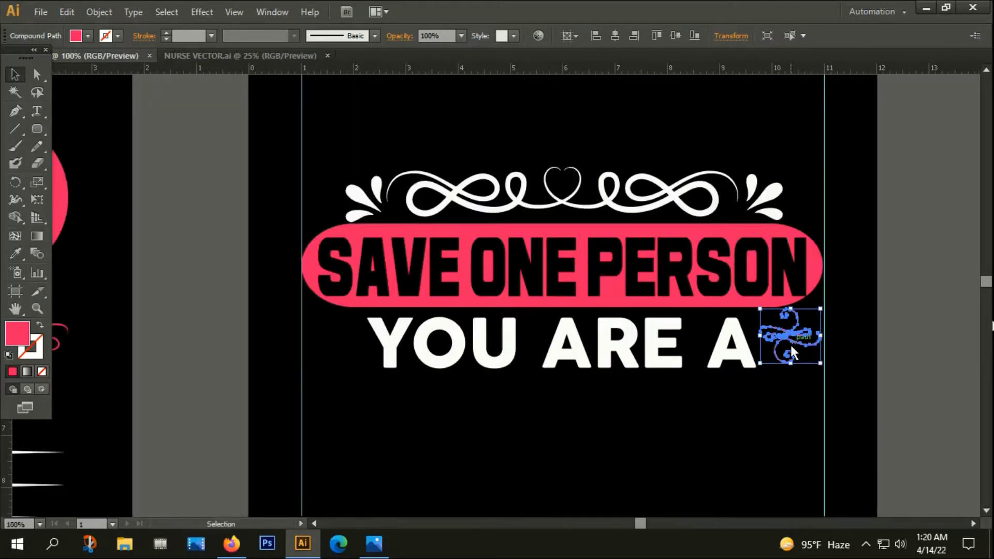
# - Alt-drag a copy of the swirl to the left of YOU
pyautogui.moveTo(791, 348); pyautogui.dragTo(338, 350)
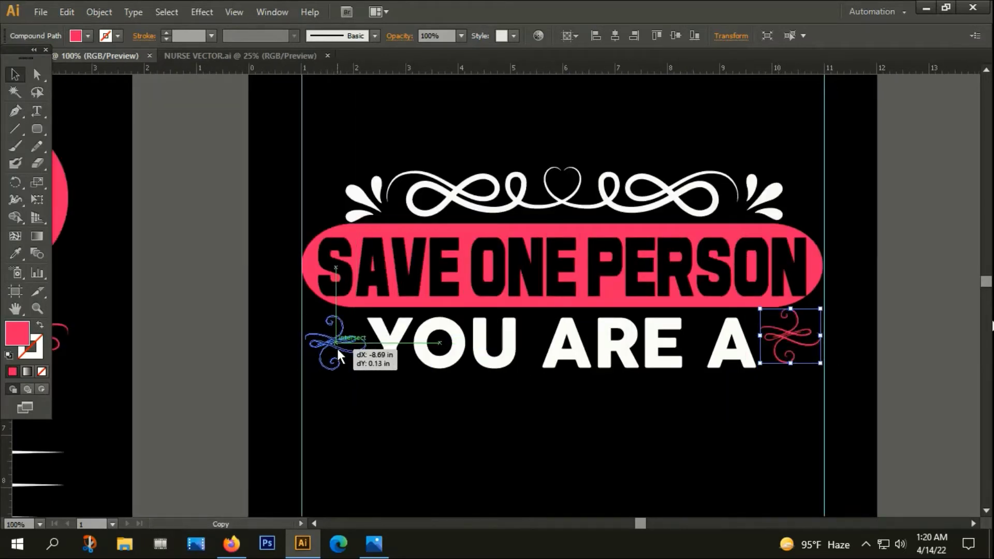
pyautogui.click(365, 430)
pyautogui.scroll(1, 341, 358)
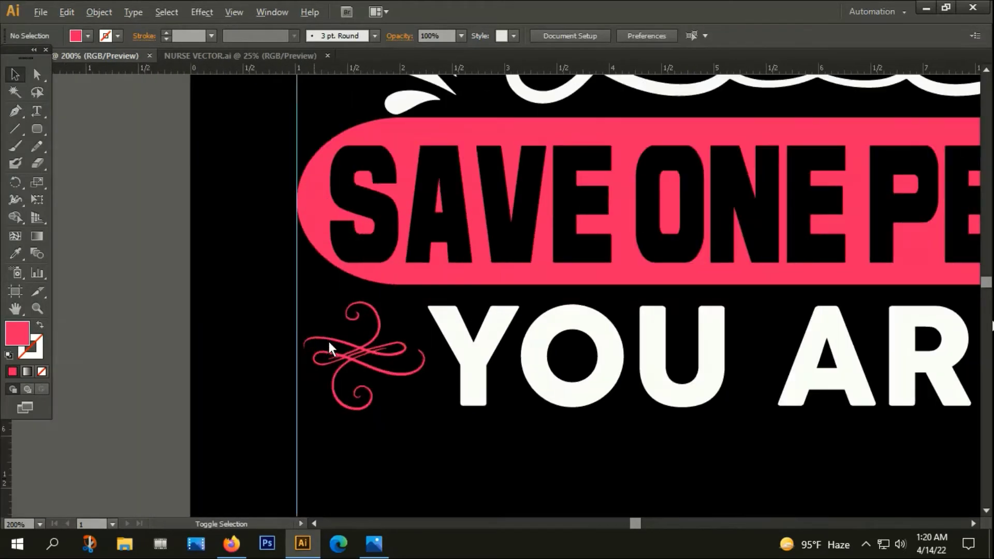
pyautogui.click(372, 350)
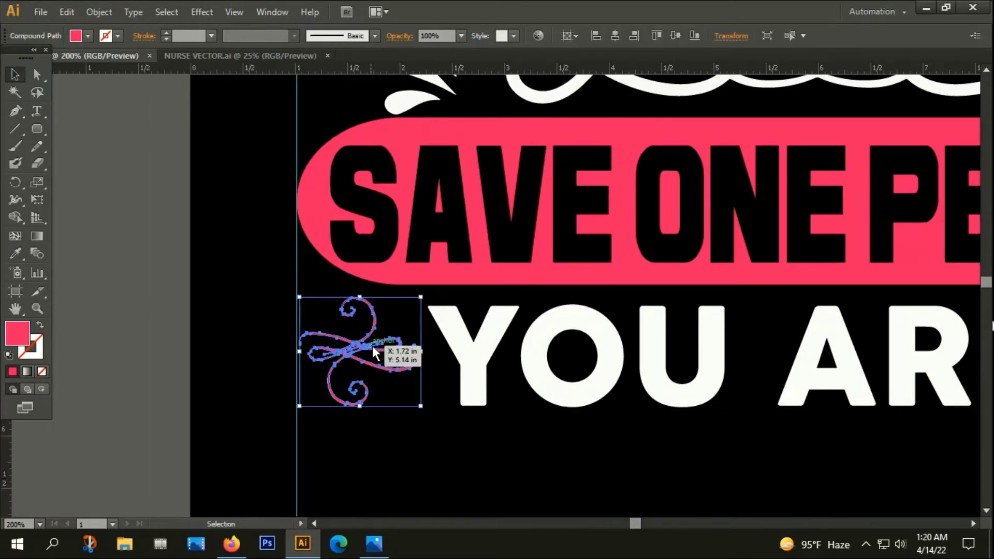
# - Nudge the right swirl slightly down and right into place
pyautogui.scroll(-1, 371, 348)
pyautogui.hscroll(3, 454, 414)
pyautogui.scroll(1, 773, 352)
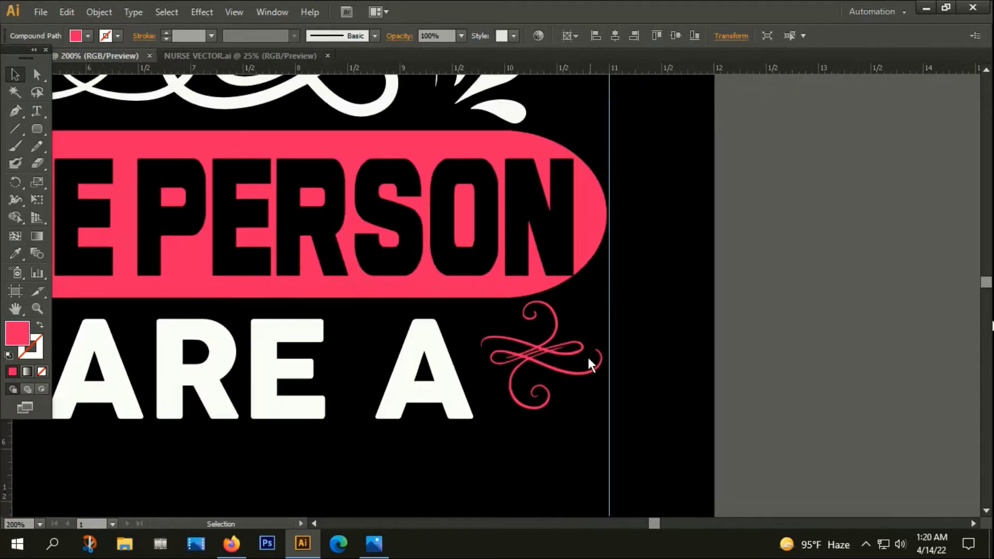
pyautogui.moveTo(583, 373); pyautogui.dragTo(589, 385)
pyautogui.click(624, 369)
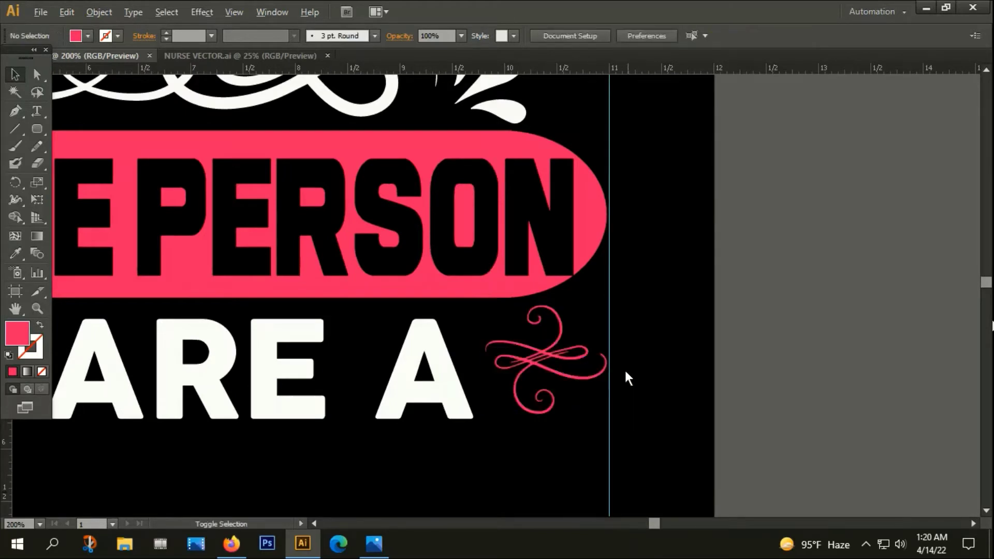
# - Check the YOU ARE A lettering and zoom out to show the whole left artboard
pyautogui.scroll(-1, 517, 403)
pyautogui.scroll(-1, 461, 434)
pyautogui.click(476, 293)
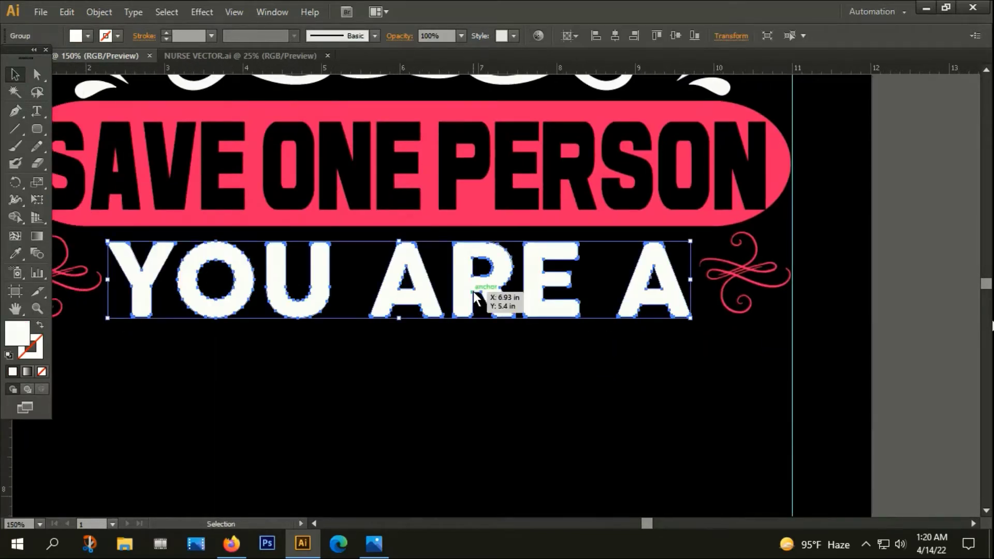
pyautogui.scroll(-2, 476, 310)
pyautogui.click(475, 336)
pyautogui.scroll(-2, 473, 357)
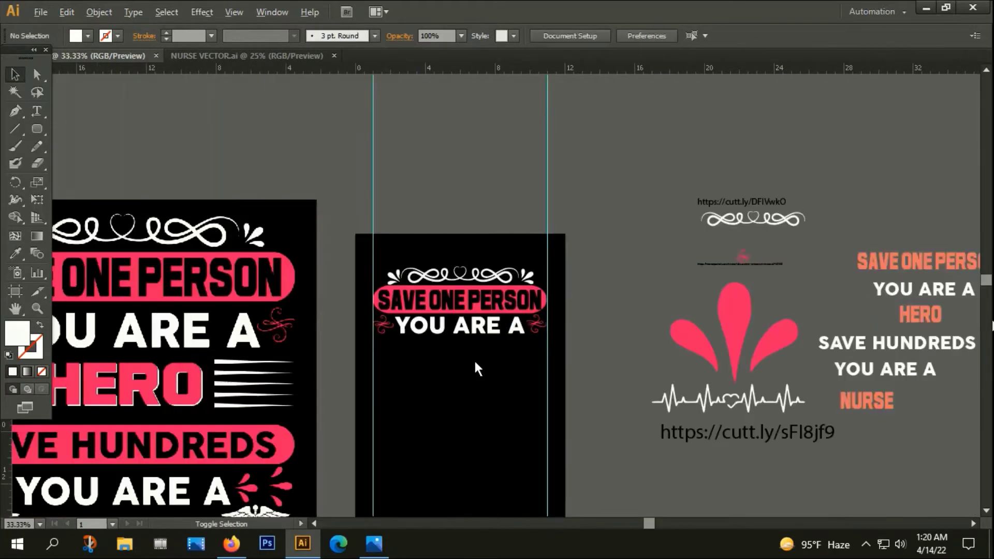
pyautogui.moveTo(642, 466); pyautogui.dragTo(578, 346)
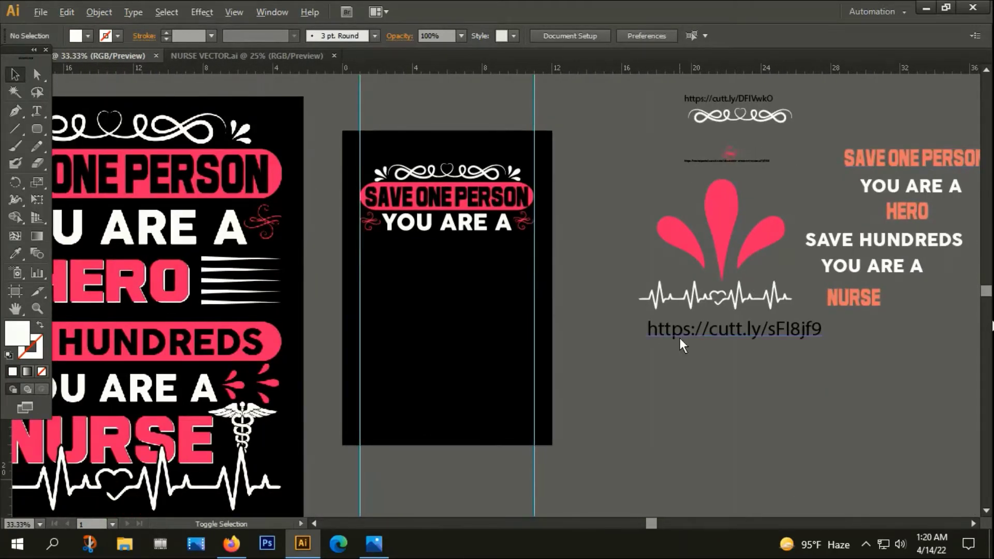
pyautogui.scroll(-1, 679, 338)
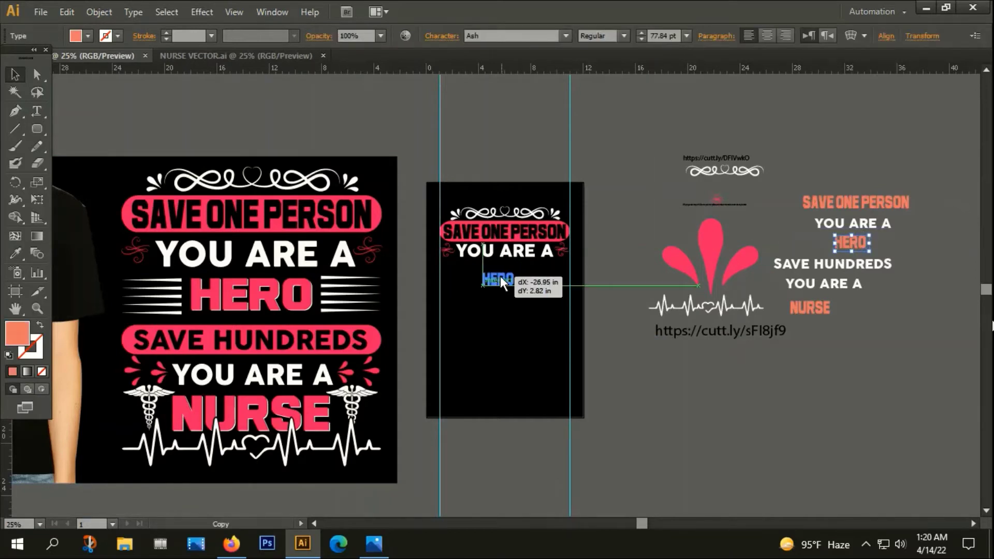
# - Copy HERO below YOU ARE A, convert it to outlines and enlarge it
pyautogui.moveTo(852, 240); pyautogui.dragTo(499, 271)
pyautogui.scroll(2, 499, 271)
pyautogui.rightClick(499, 268)
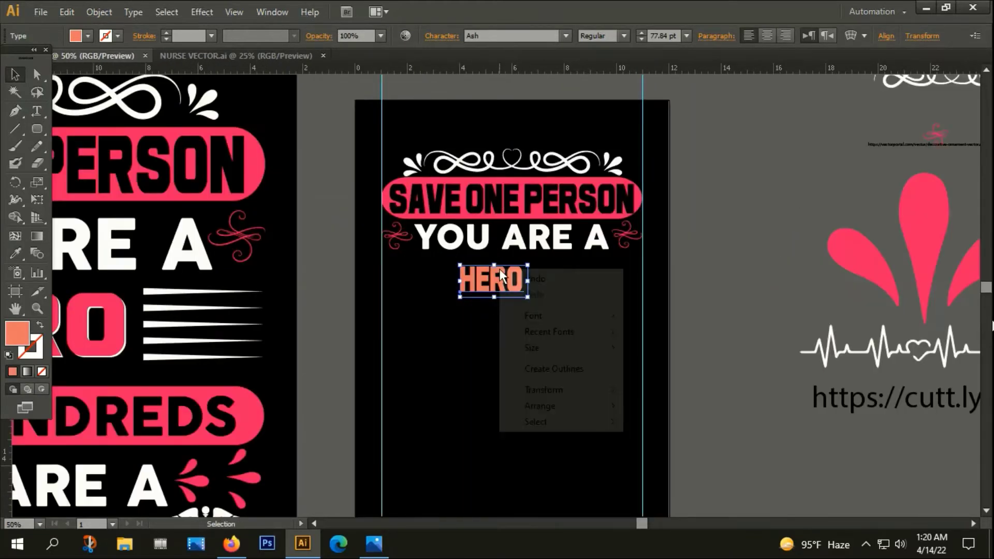
pyautogui.click(544, 369)
pyautogui.moveTo(525, 296); pyautogui.dragTo(557, 323)
pyautogui.moveTo(522, 285); pyautogui.dragTo(545, 299)
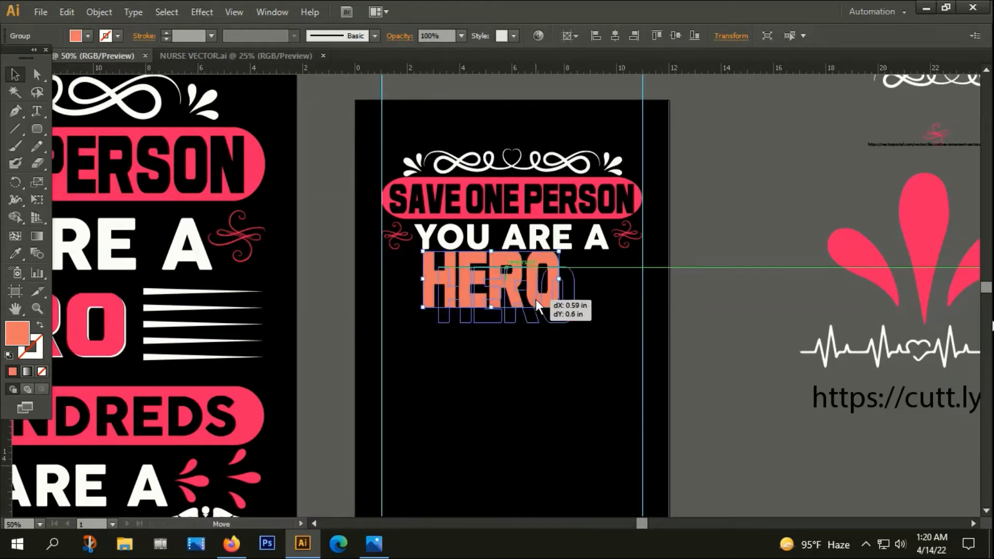
# - Shorten HERO slightly by lowering its top edge
pyautogui.scroll(-1, 535, 309)
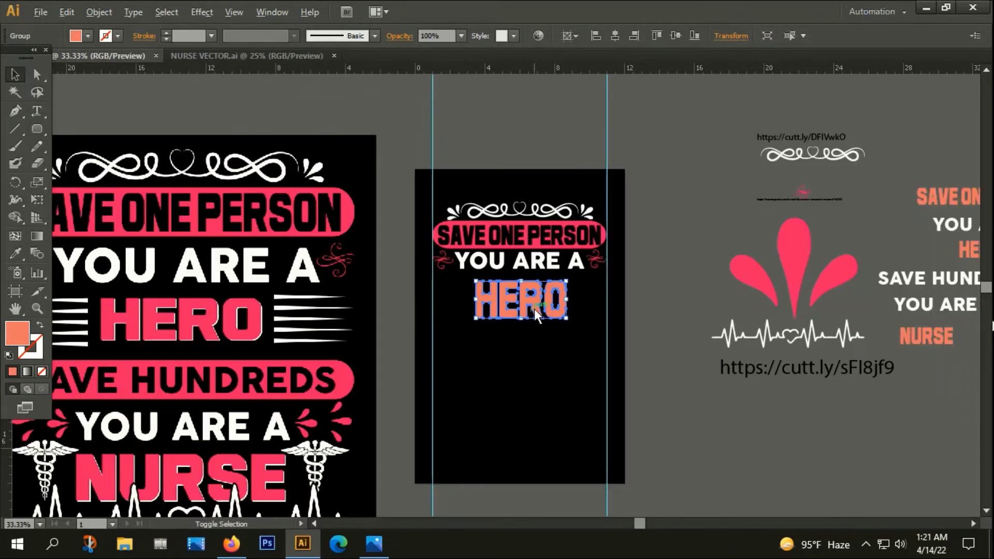
pyautogui.scroll(1, 525, 309)
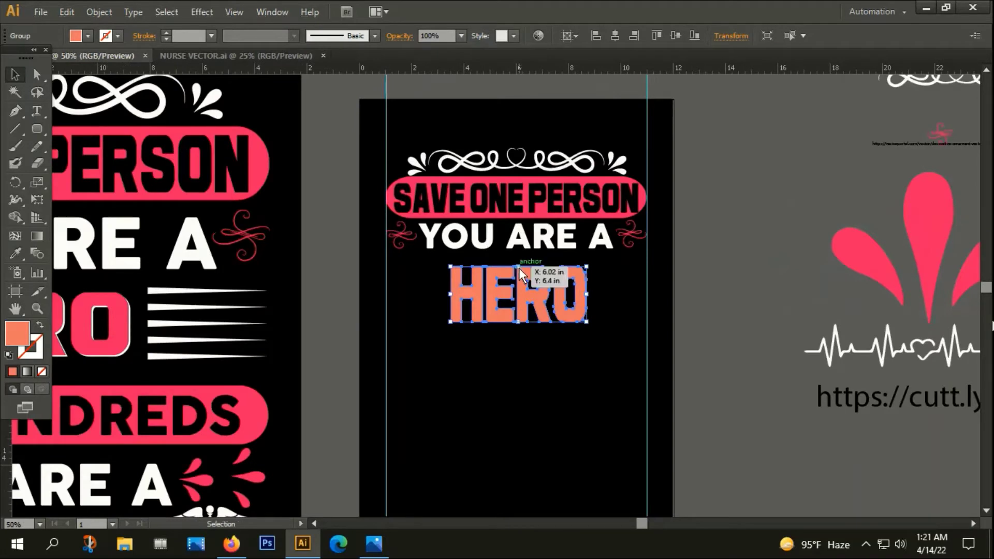
pyautogui.moveTo(518, 268); pyautogui.dragTo(519, 273)
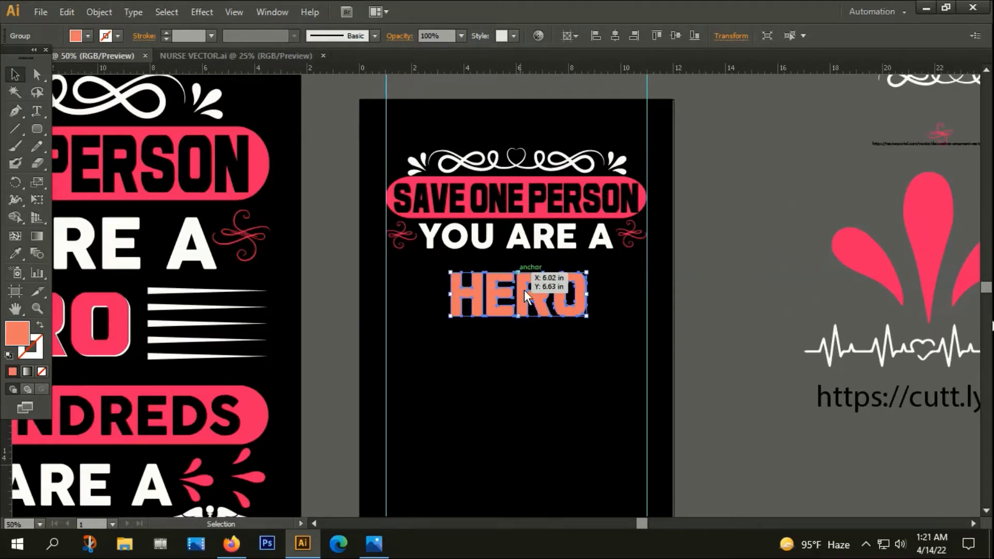
pyautogui.hotkey('ctrl', 'shift', 'a')
# - Fill HERO with the banner's pink and enlarge it slightly around its centre
pyautogui.click(524, 304)
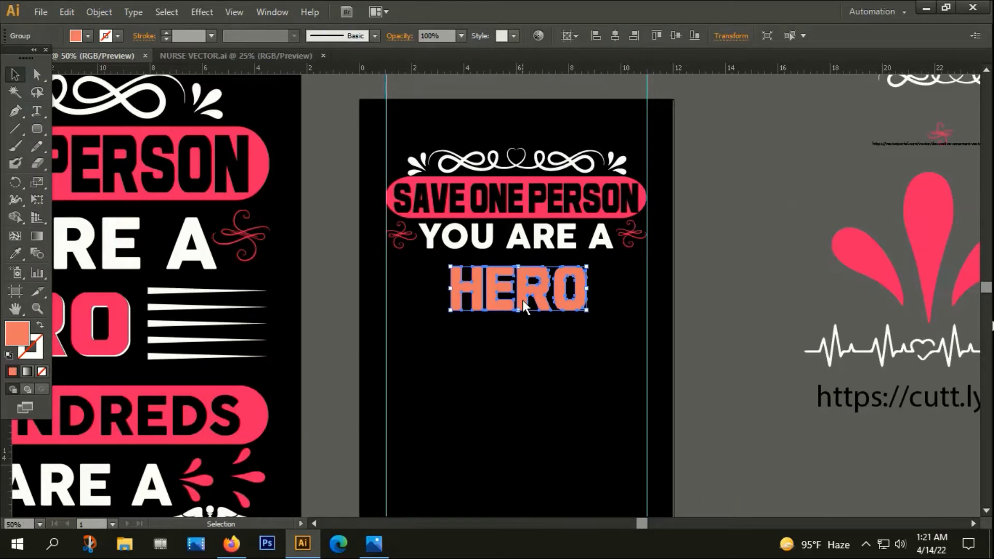
pyautogui.press('i')
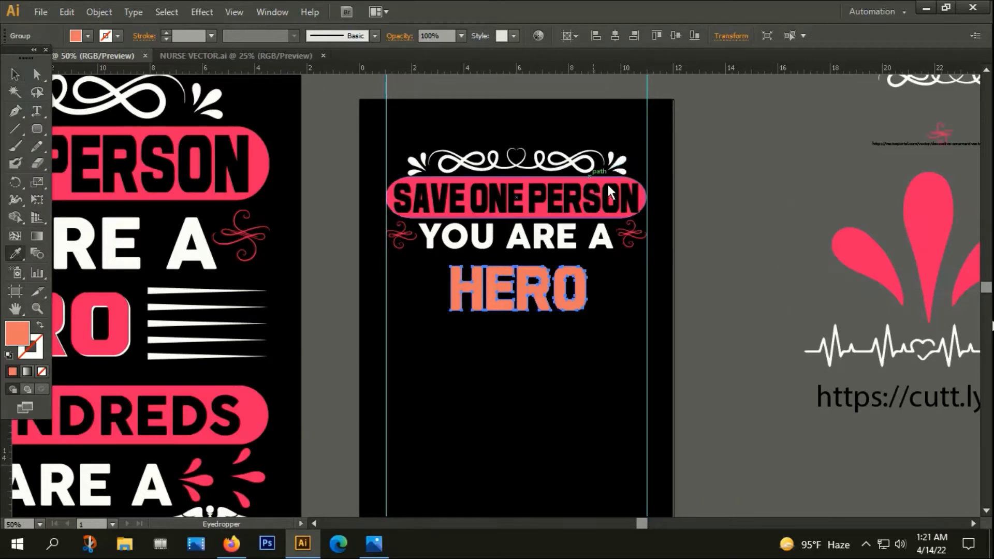
pyautogui.click(926, 207)
pyautogui.click(23, 78)
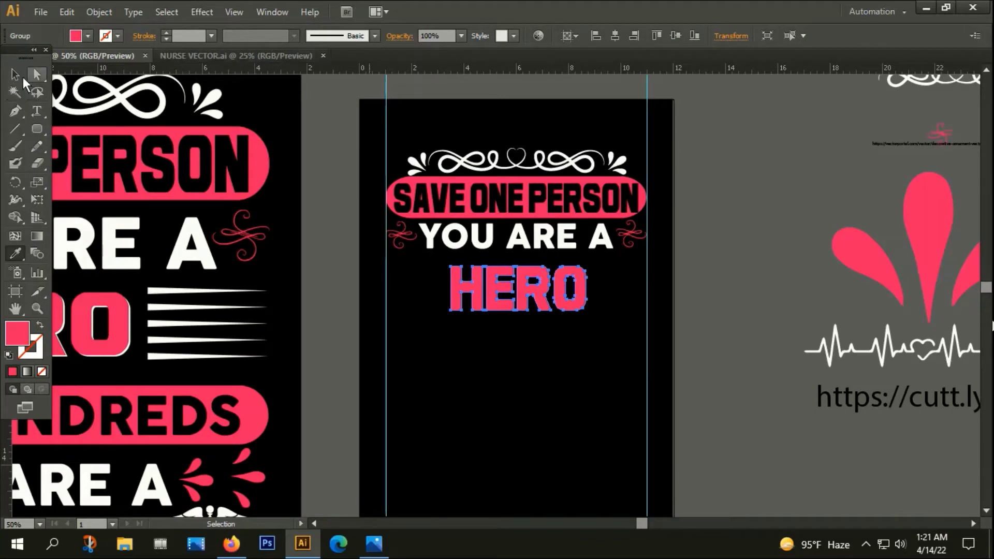
pyautogui.moveTo(588, 309); pyautogui.dragTo(600, 318)
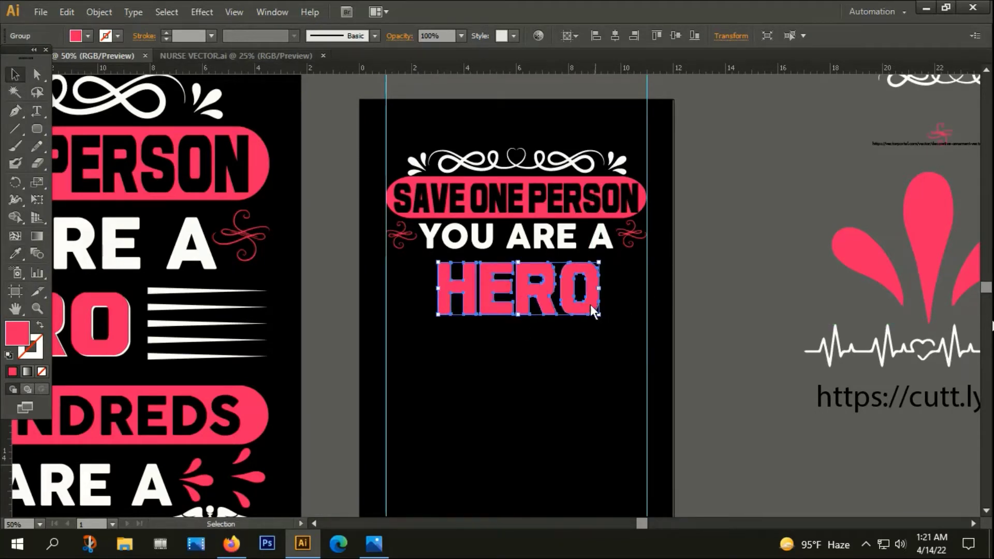
# - Align HERO's horizontal centre with the YOU ARE A line
pyautogui.keyDown('shift'); pyautogui.click(588, 237); pyautogui.keyUp('shift')
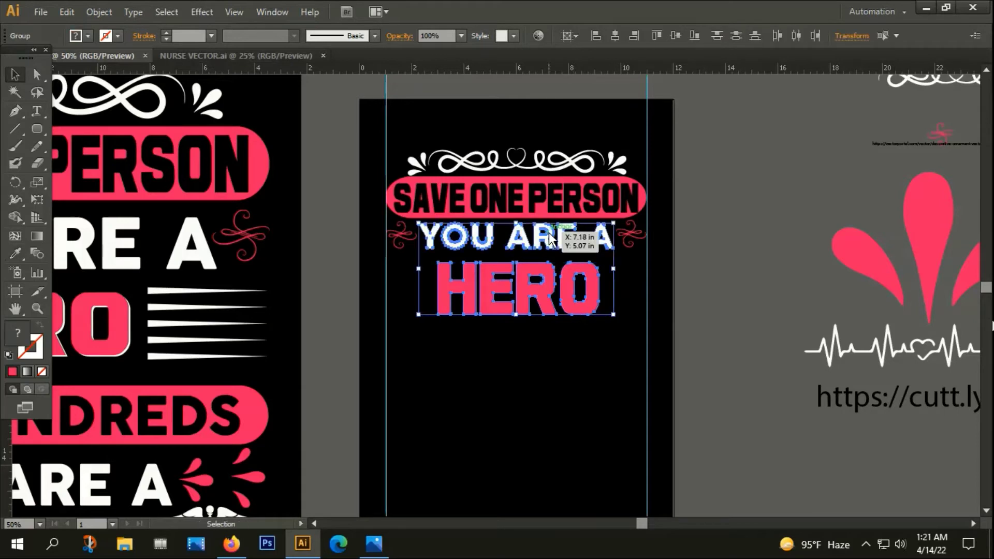
pyautogui.click(614, 38)
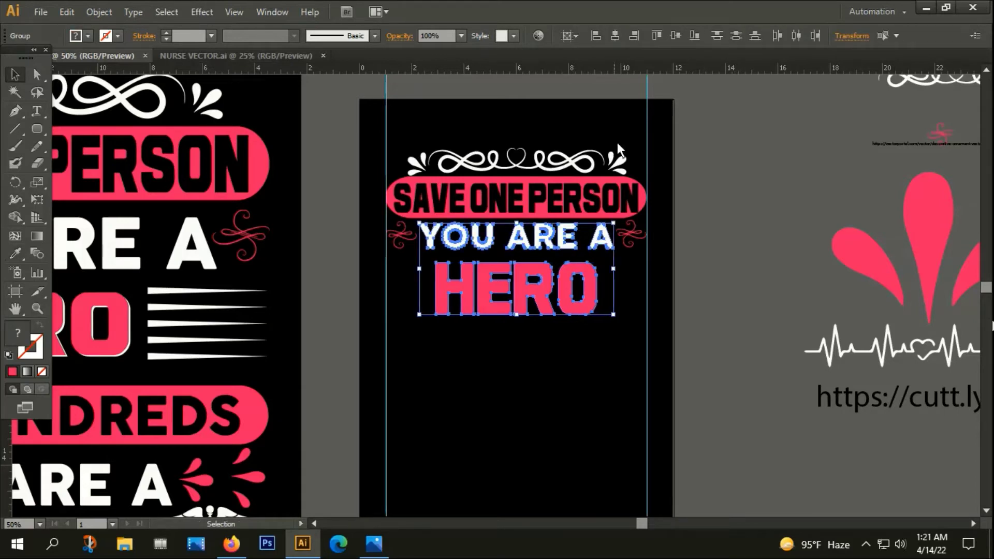
pyautogui.click(511, 299)
pyautogui.scroll(2, 511, 299)
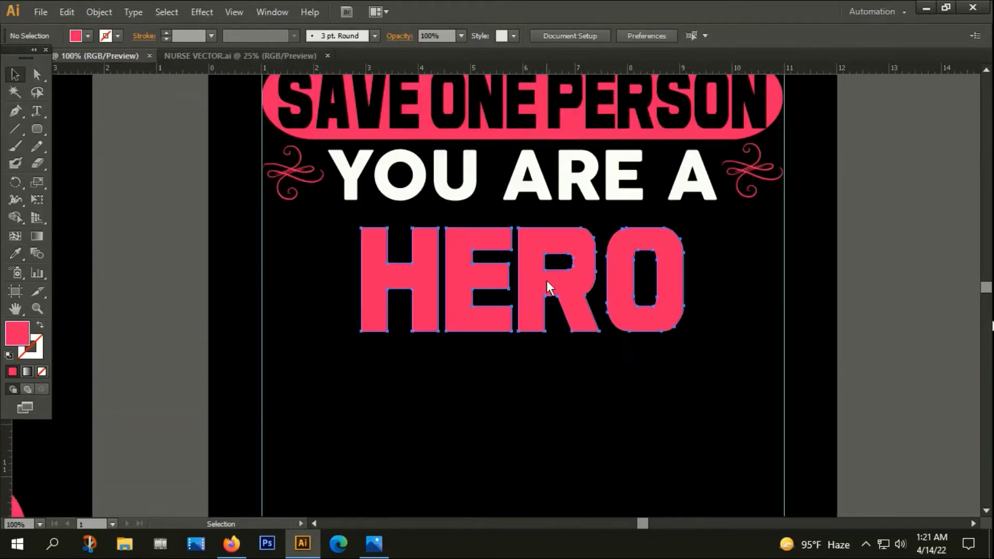
# - Nudge the HERO copy up and slightly right with arrow keys
pyautogui.press('Up')
pyautogui.press('Up')
pyautogui.press('Up')
pyautogui.press('Up')
pyautogui.press('Up')
pyautogui.press('Up')
pyautogui.press('Up')
pyautogui.press('Up')
pyautogui.press('Up')
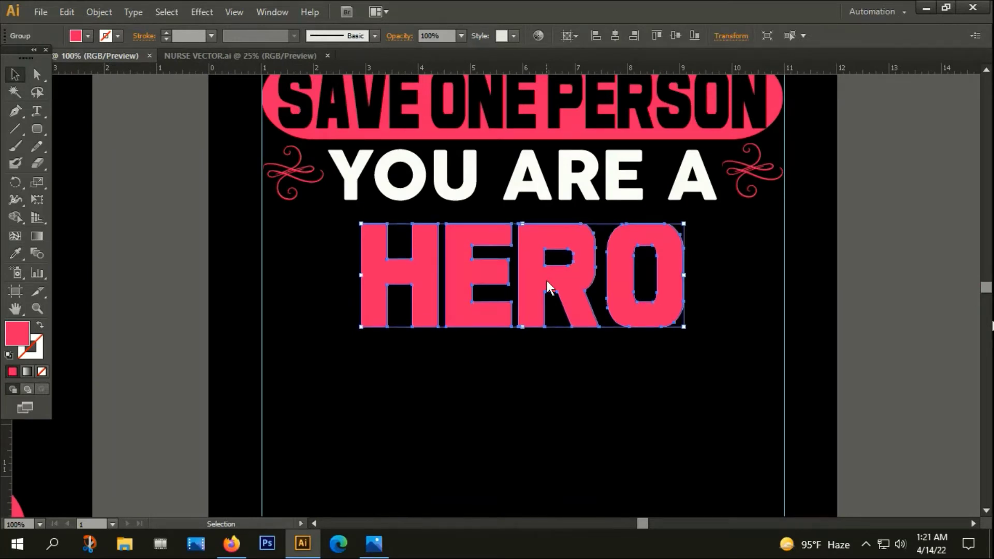
pyautogui.press('Up')
pyautogui.press('Up')
pyautogui.press('Up')
pyautogui.press('a')
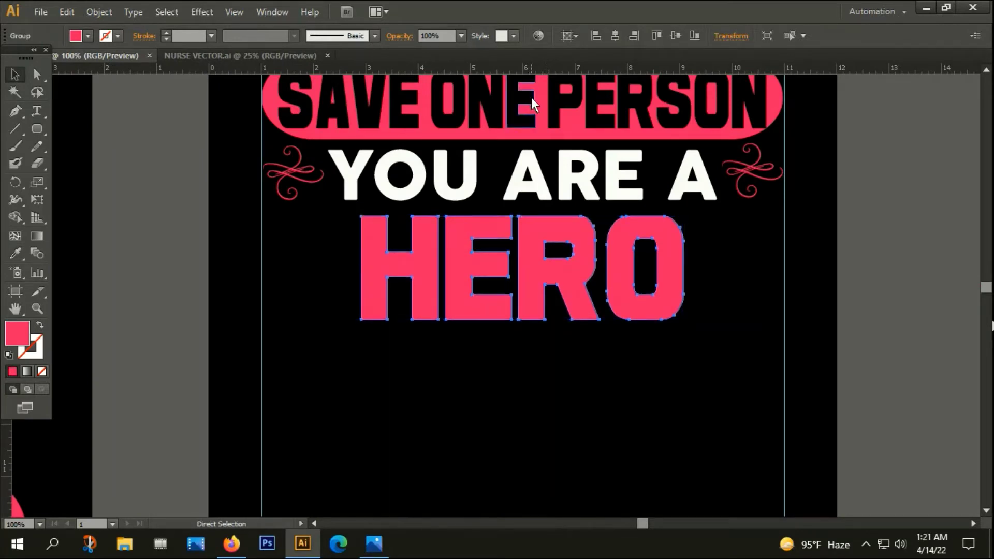
pyautogui.press('v')
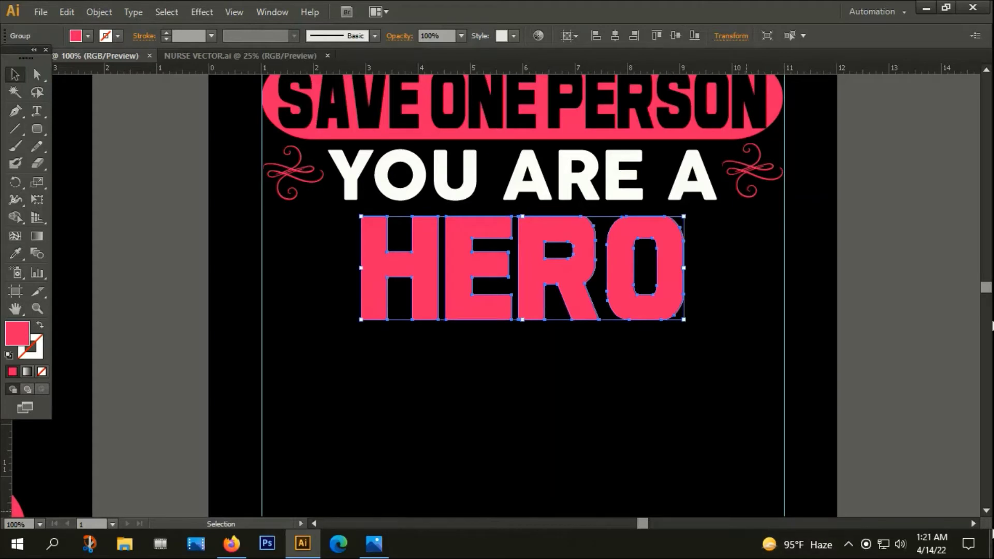
pyautogui.press('Right')
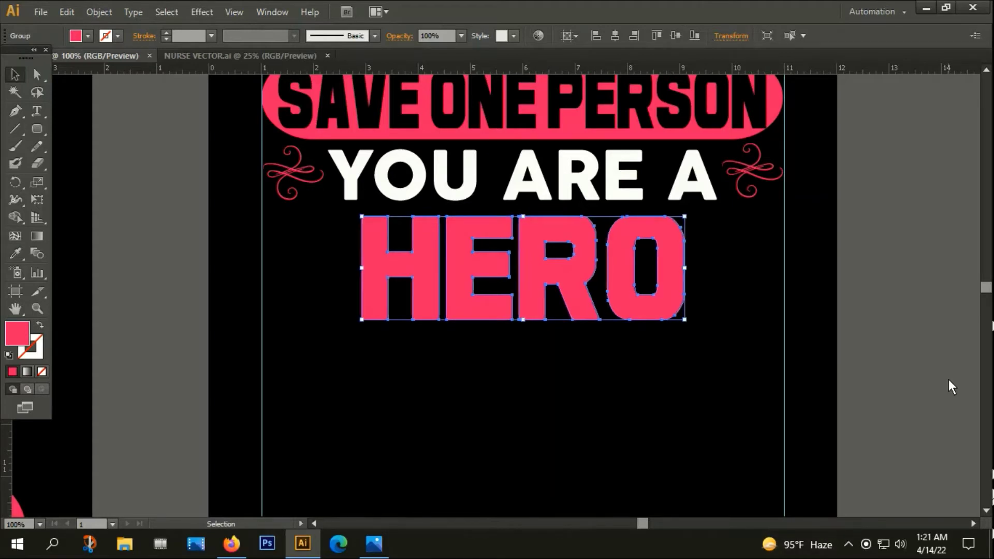
pyautogui.press('Right')
pyautogui.press('Down')
pyautogui.press('Down')
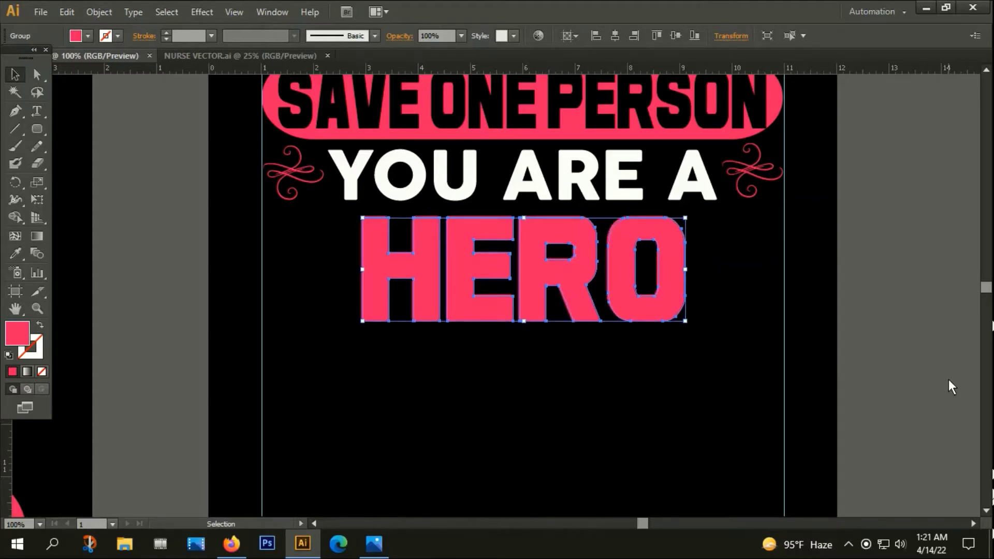
# - Fill the HERO copy with near-white FCFCFC
pyautogui.doubleClick(18, 333)
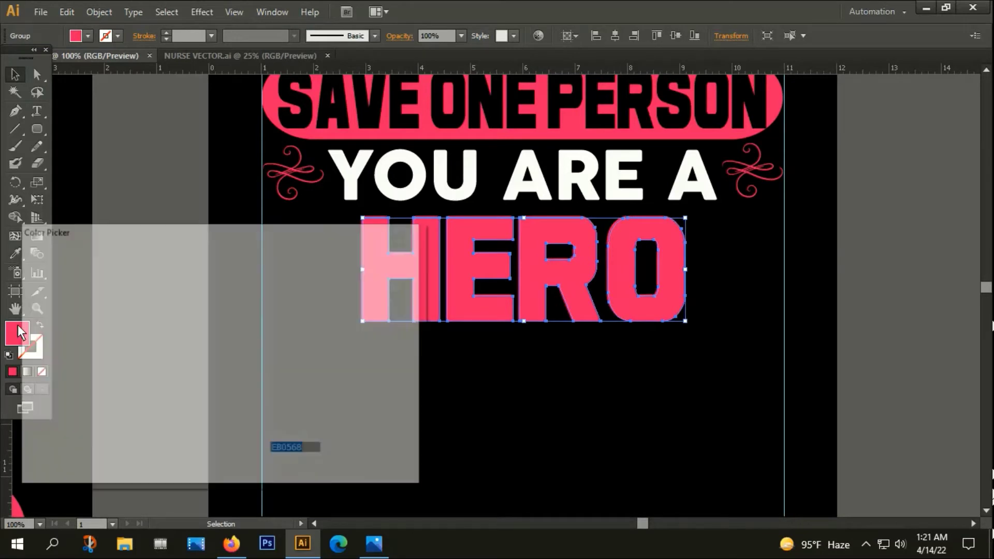
pyautogui.click(30, 271)
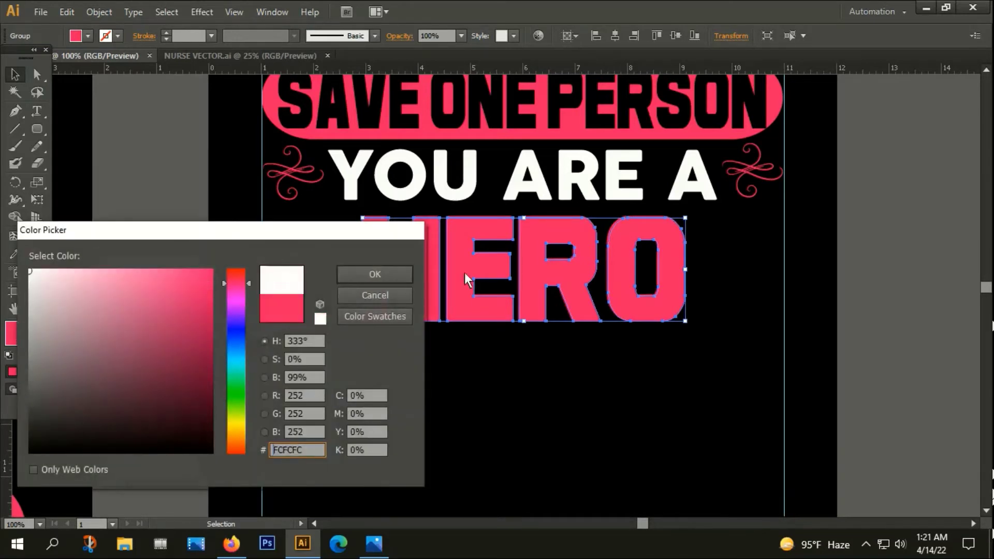
pyautogui.click(383, 273)
pyautogui.click(425, 385)
# - Offset the white HERO down and left behind the pink letters
pyautogui.scroll(1, 441, 336)
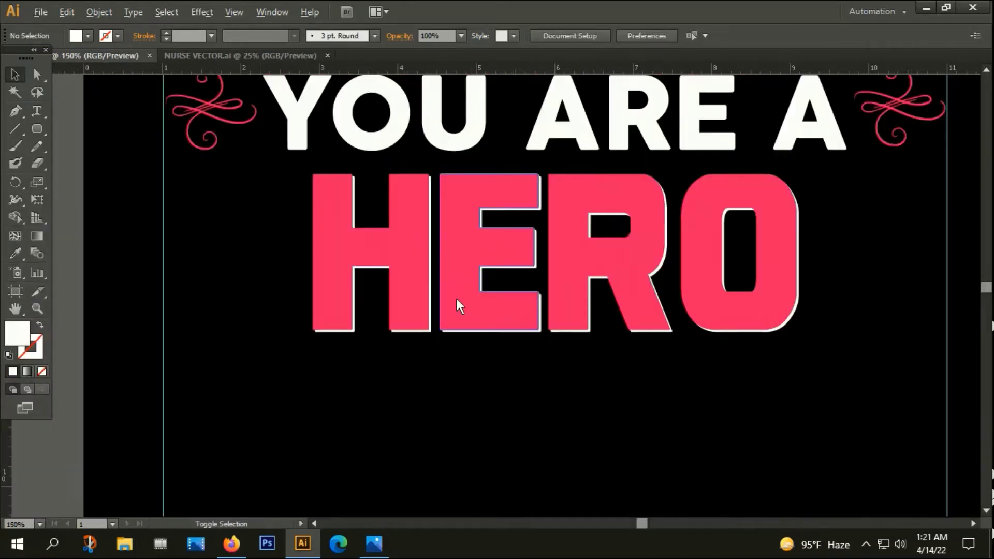
pyautogui.scroll(2, 455, 299)
pyautogui.click(403, 366)
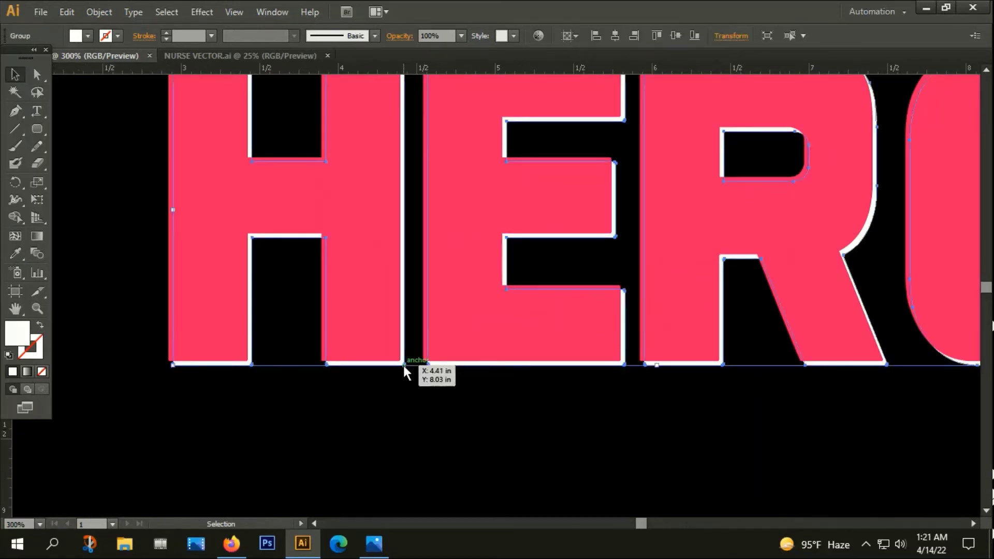
pyautogui.press('Right')
pyautogui.press('Right')
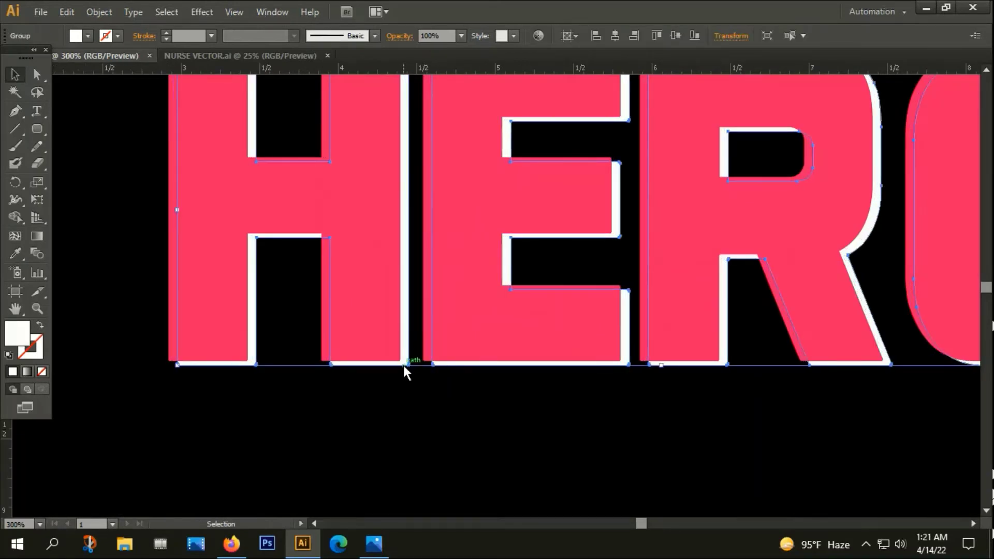
pyautogui.press('Left')
pyautogui.press('Down')
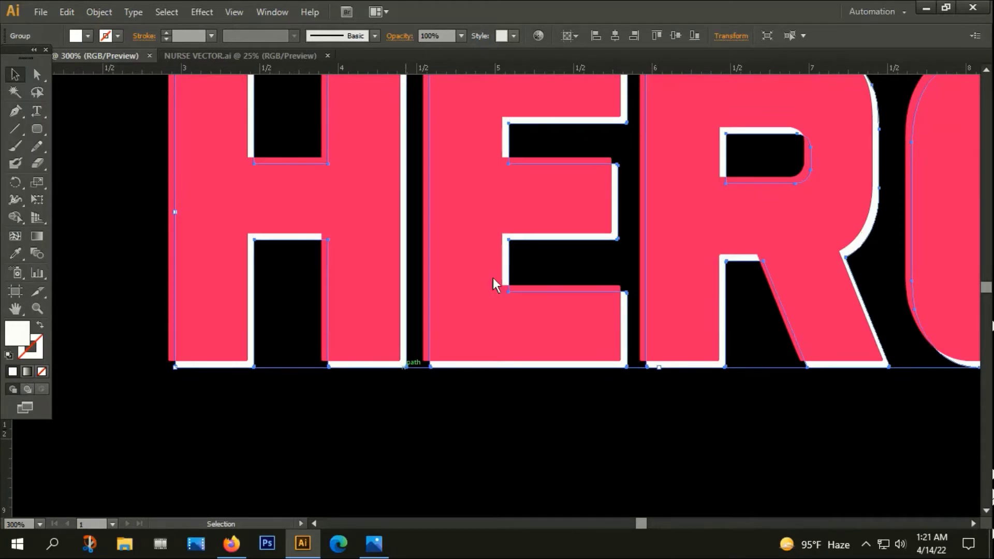
# - Zoom out and group the pink HERO letters with their white outline
pyautogui.hotkey('ctrl', '-')
pyautogui.hotkey('ctrl', '-')
pyautogui.hotkey('ctrl', '-')
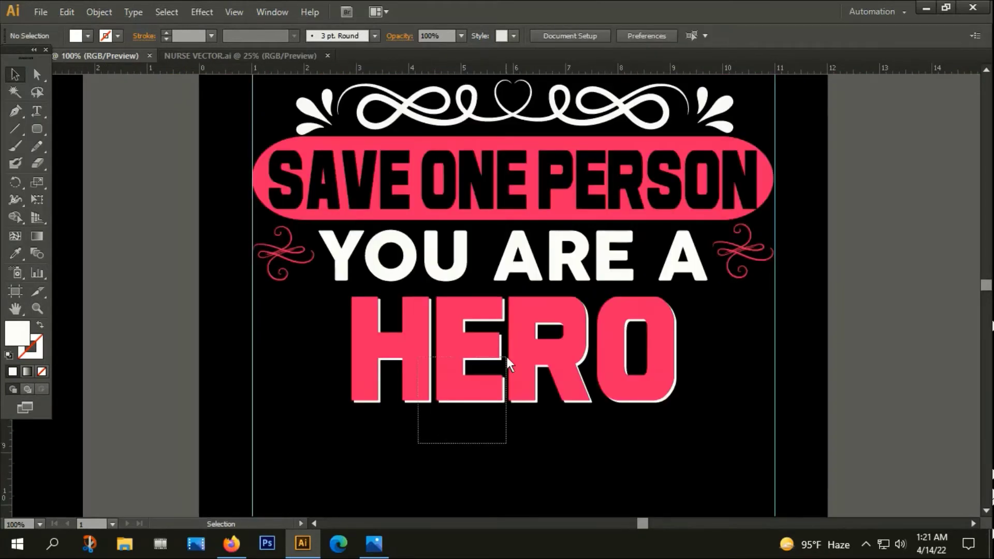
pyautogui.rightClick(507, 356)
pyautogui.click(550, 425)
pyautogui.hotkey('ctrl', '-')
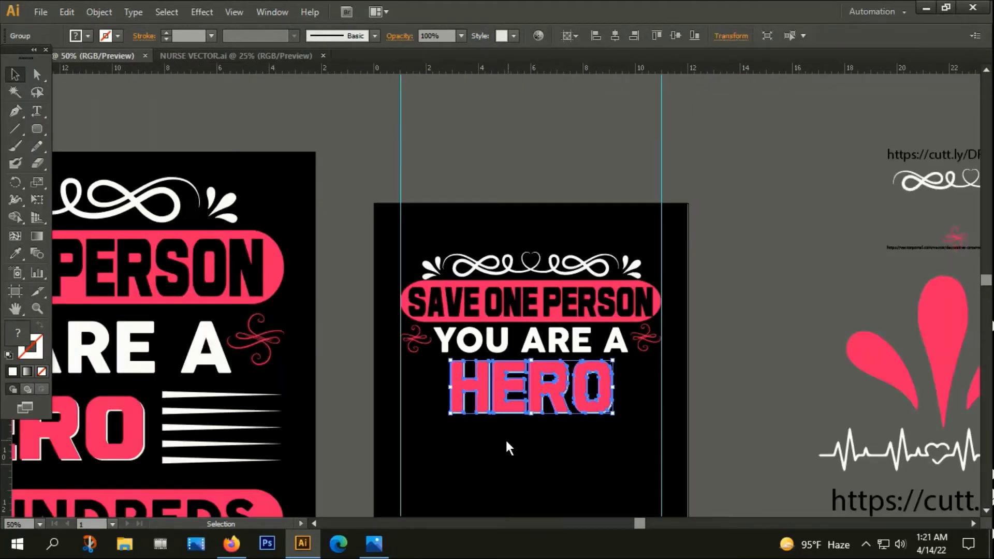
# - Draw a short horizontal line from the left guide toward HERO
pyautogui.moveTo(505, 439); pyautogui.dragTo(697, 368)
pyautogui.keyDown('alt'); pyautogui.scroll(2, 627, 307); pyautogui.keyUp('alt')
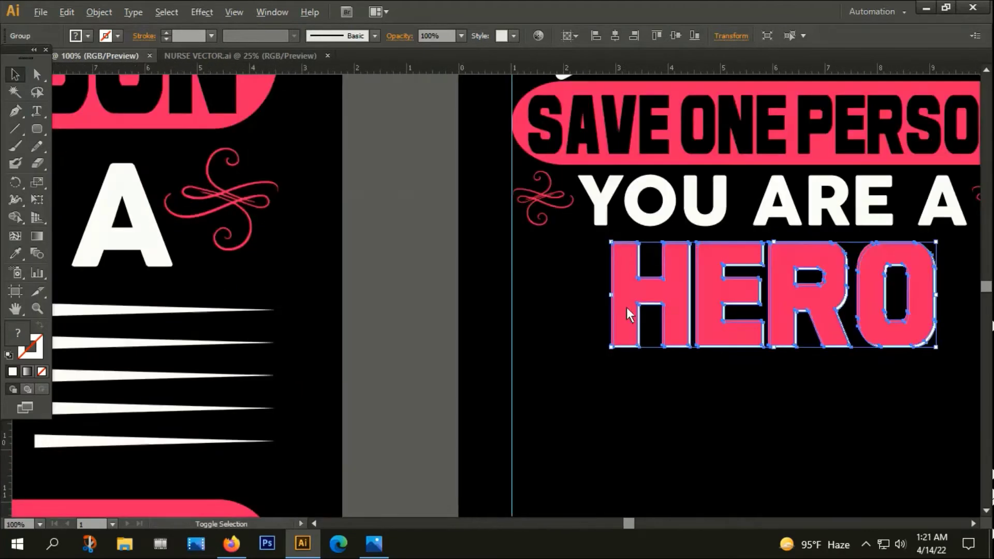
pyautogui.keyDown('alt'); pyautogui.scroll(-1, 224, 405); pyautogui.keyUp('alt')
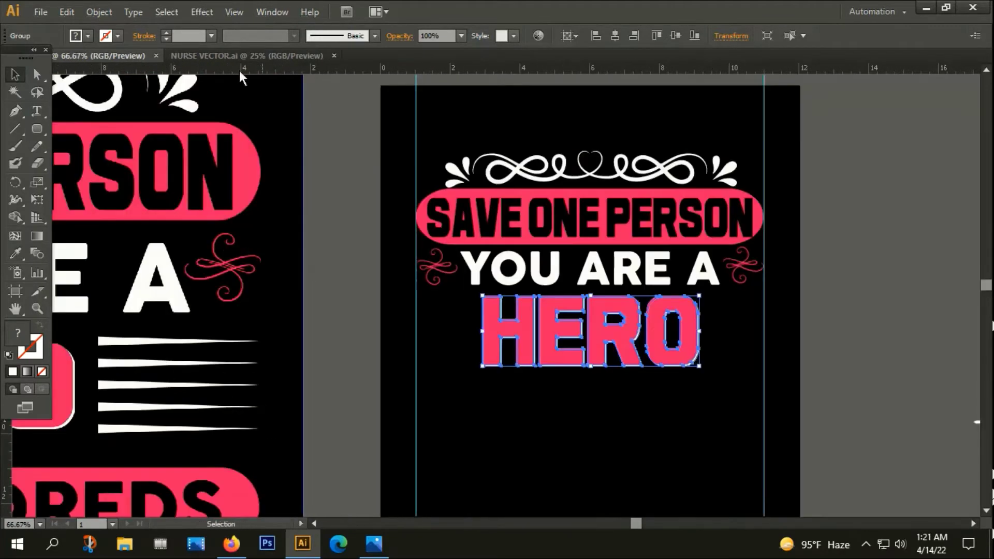
pyautogui.click(13, 127)
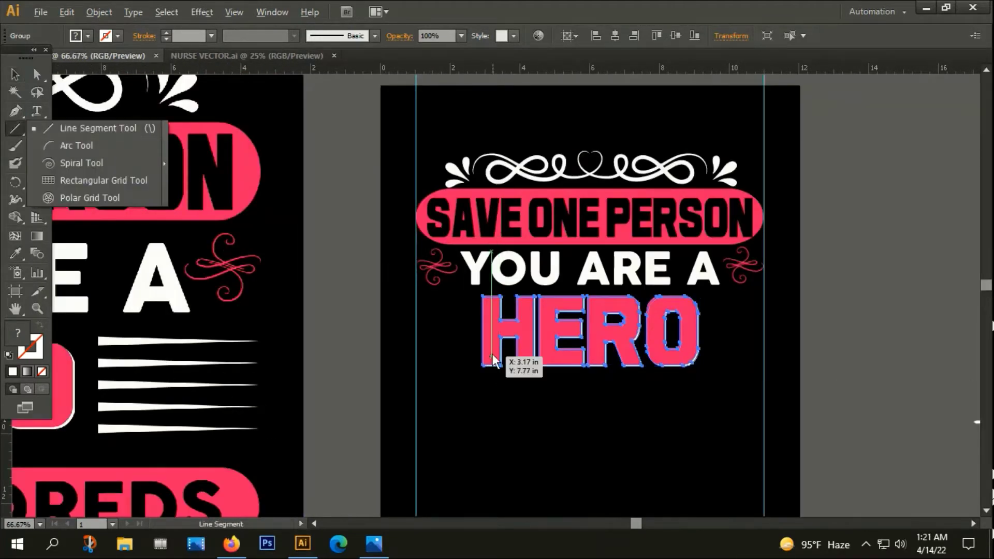
pyautogui.keyDown('alt'); pyautogui.scroll(2, 487, 342); pyautogui.keyUp('alt')
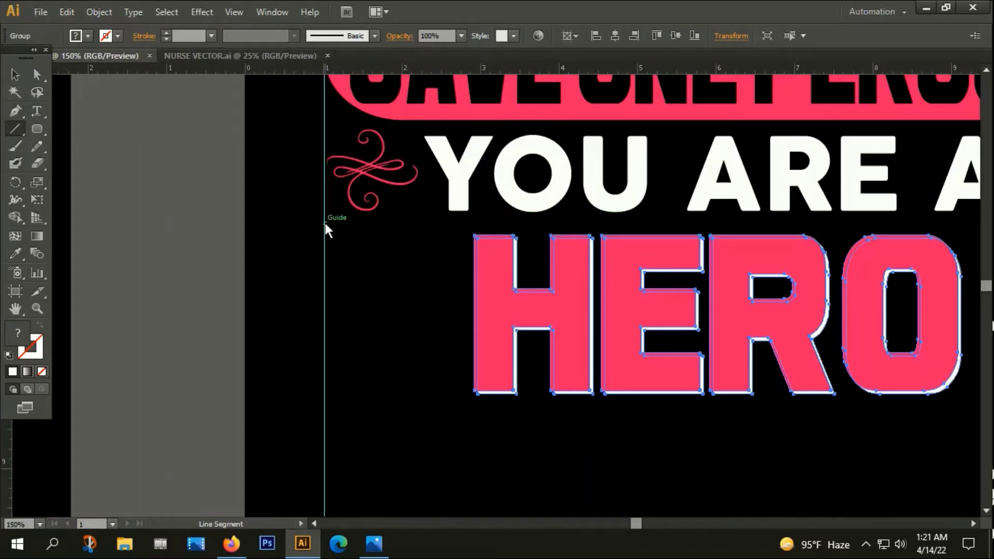
pyautogui.moveTo(326, 230); pyautogui.dragTo(457, 253)
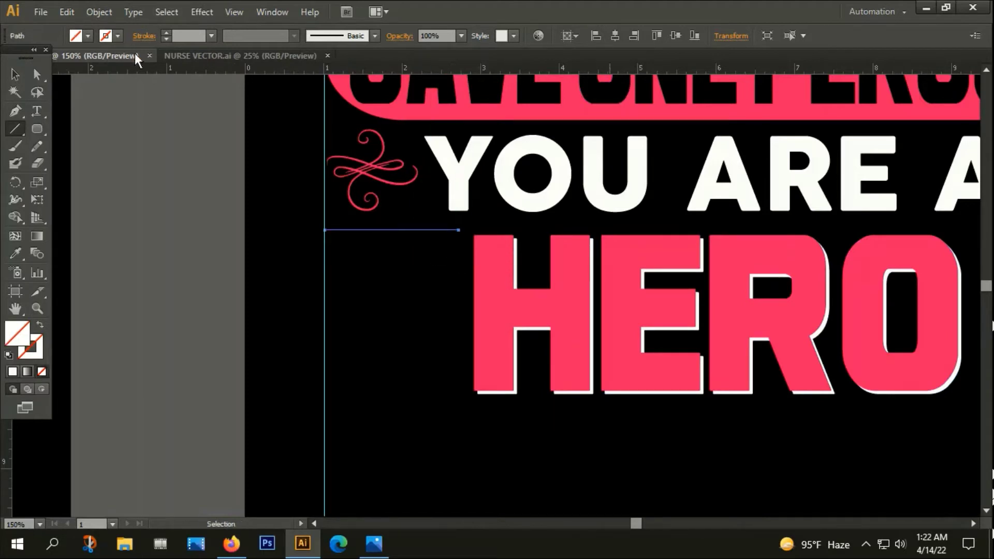
# - Give the line a 5 pt pink ED4395 stroke with a tapered triangle width profile
pyautogui.click(167, 31)
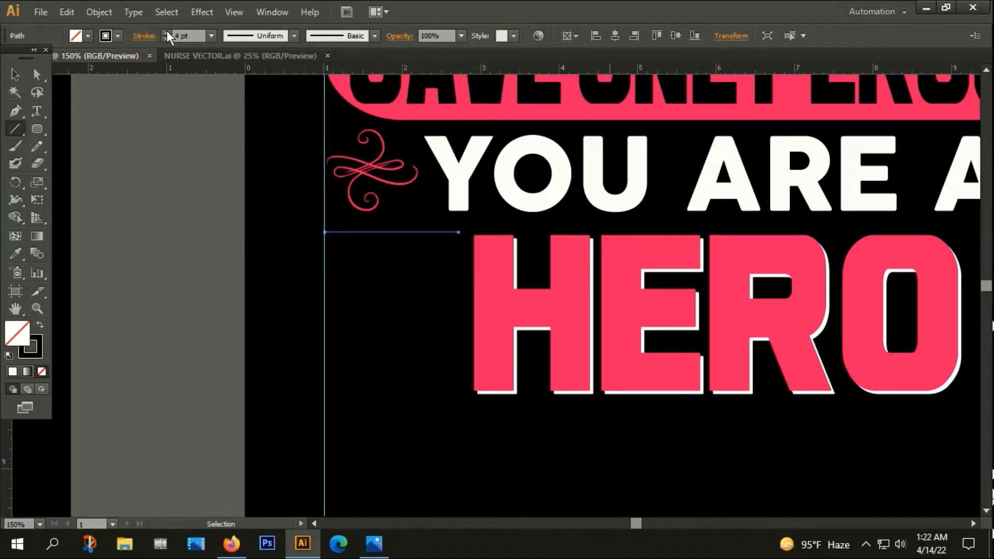
pyautogui.doubleClick(41, 348)
pyautogui.click(161, 282)
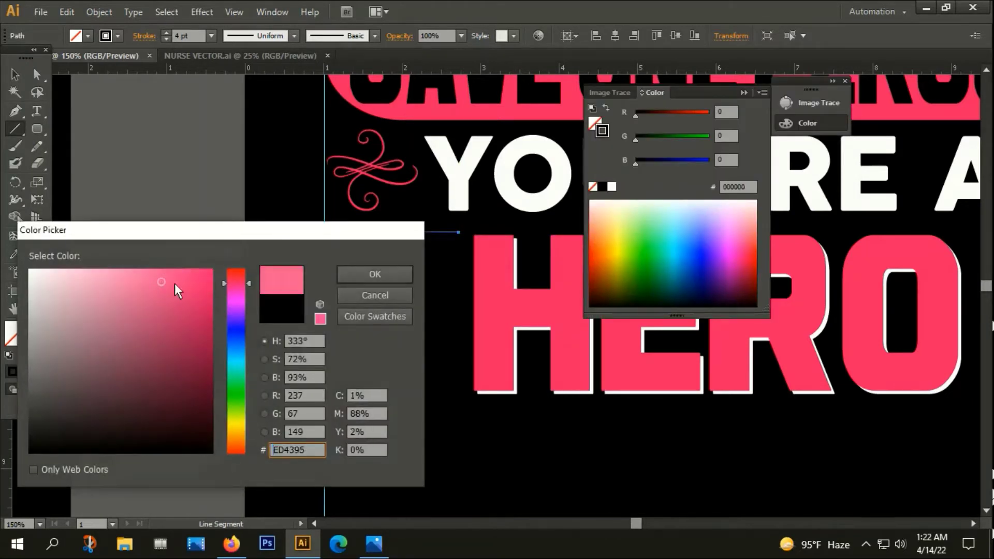
pyautogui.click(345, 277)
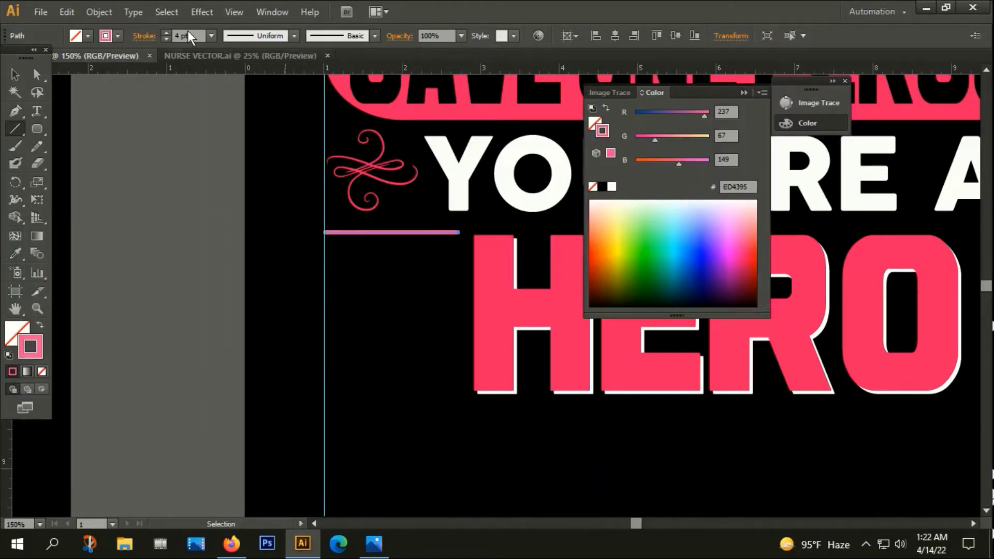
pyautogui.click(166, 33)
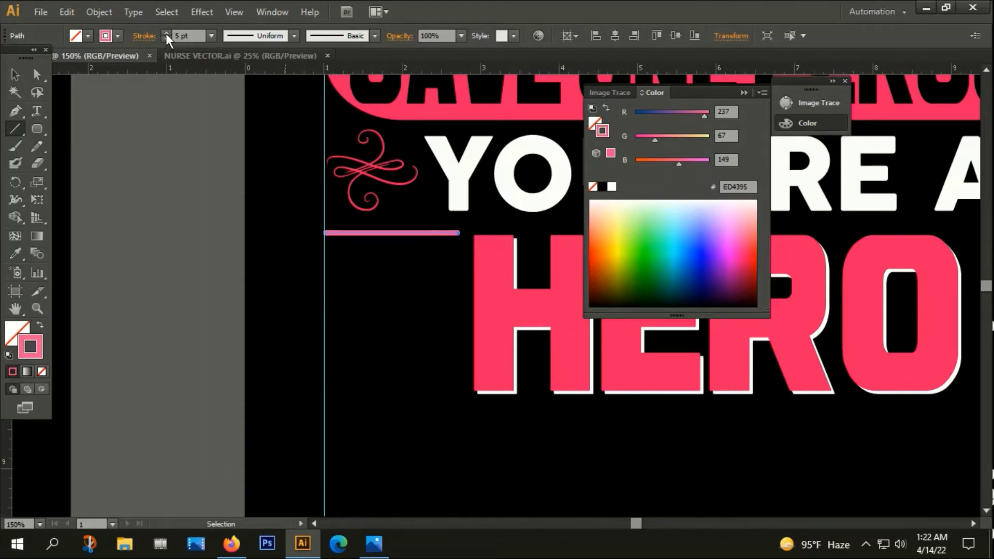
pyautogui.click(290, 36)
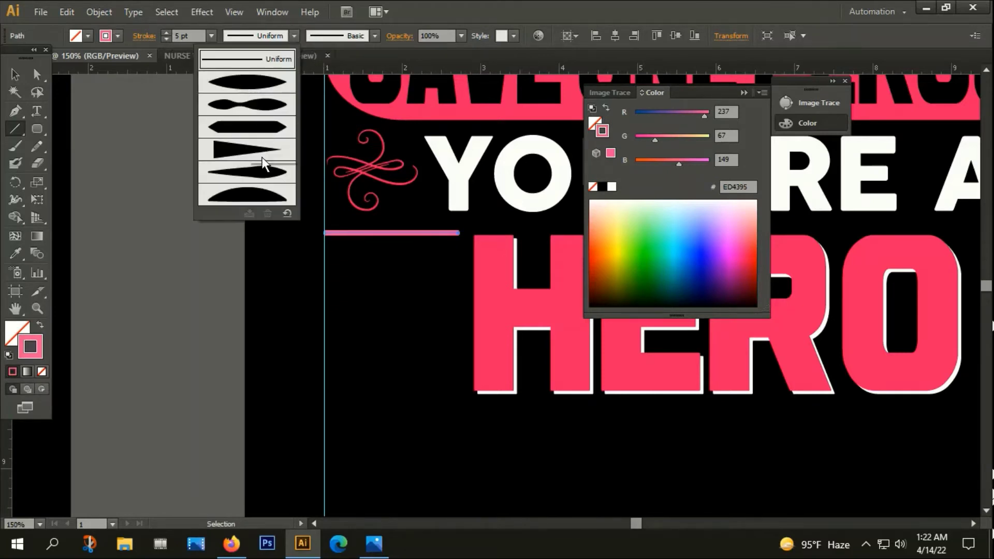
pyautogui.click(234, 151)
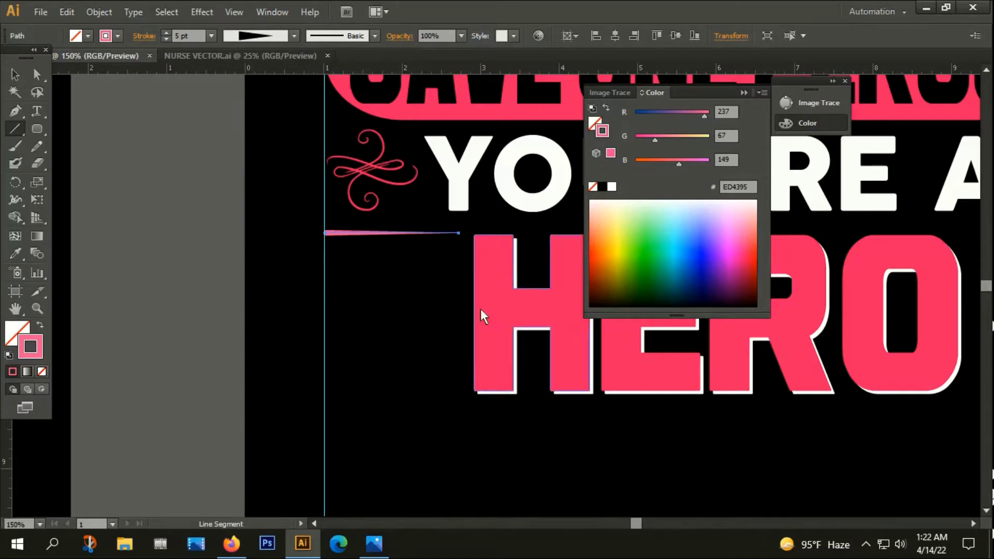
# - Expand the tapered stroke's appearance into a filled shape
pyautogui.scroll(2, 447, 249)
pyautogui.click(13, 77)
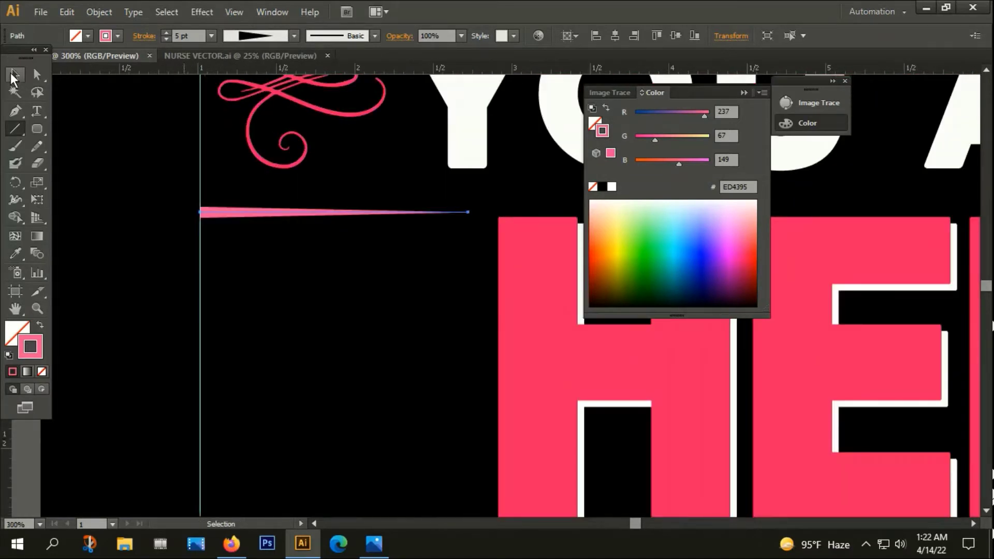
pyautogui.click(87, 15)
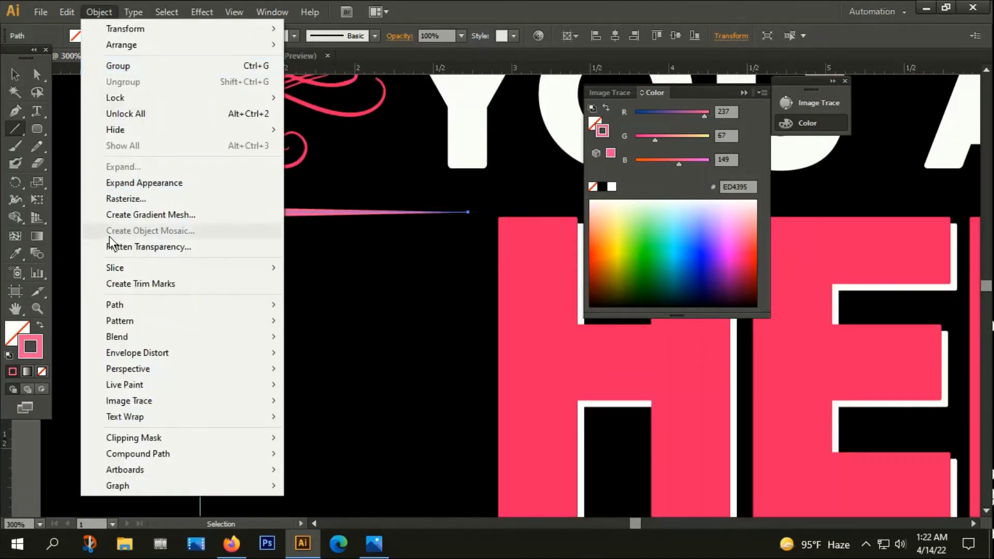
pyautogui.click(130, 183)
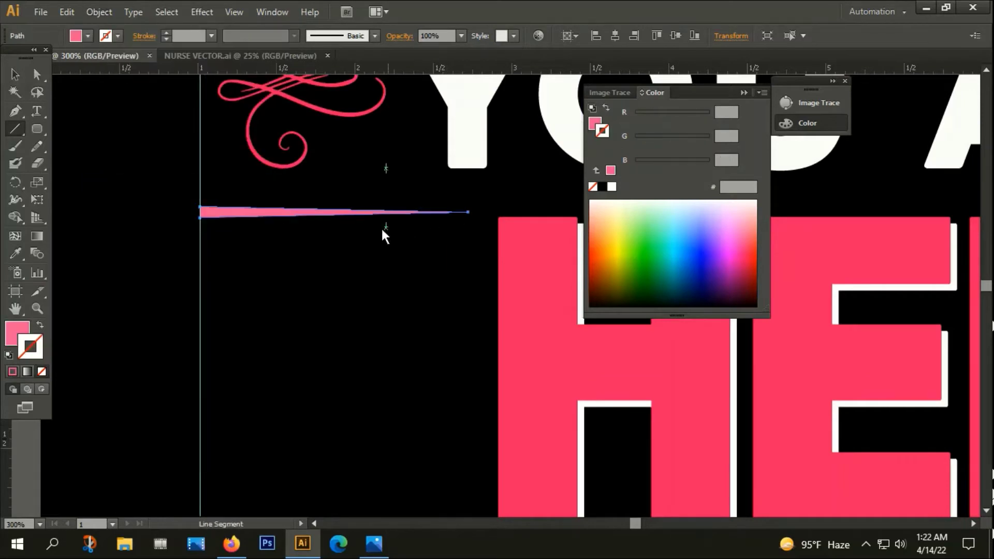
# - Recolour the expanded streak white, sampled from YOU ARE
pyautogui.scroll(-4, 388, 274)
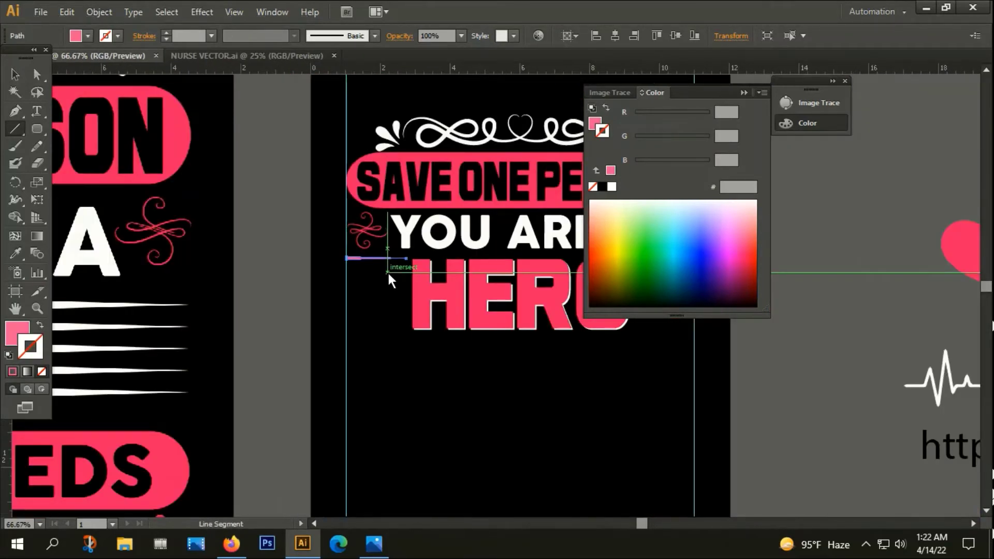
pyautogui.press('i')
pyautogui.click(407, 234)
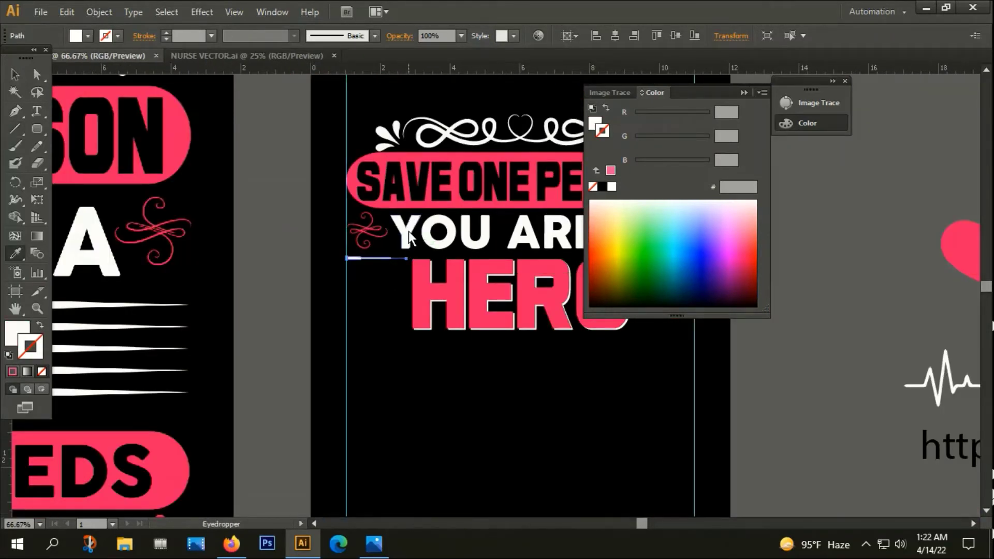
pyautogui.click(15, 73)
pyautogui.click(397, 354)
pyautogui.scroll(2, 397, 355)
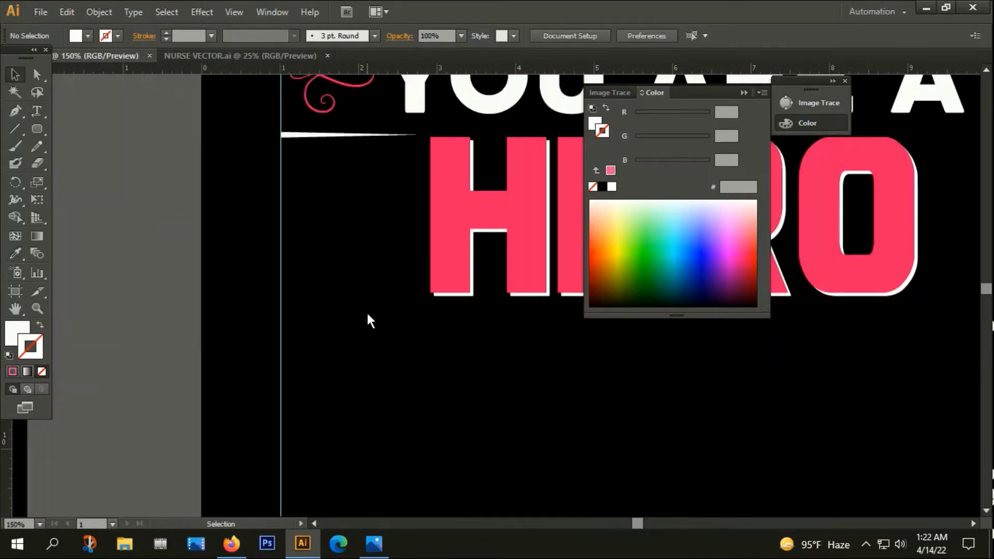
# - Nudge the white tapered line slightly lower
pyautogui.moveTo(367, 314); pyautogui.dragTo(349, 377)
pyautogui.scroll(3, 298, 219)
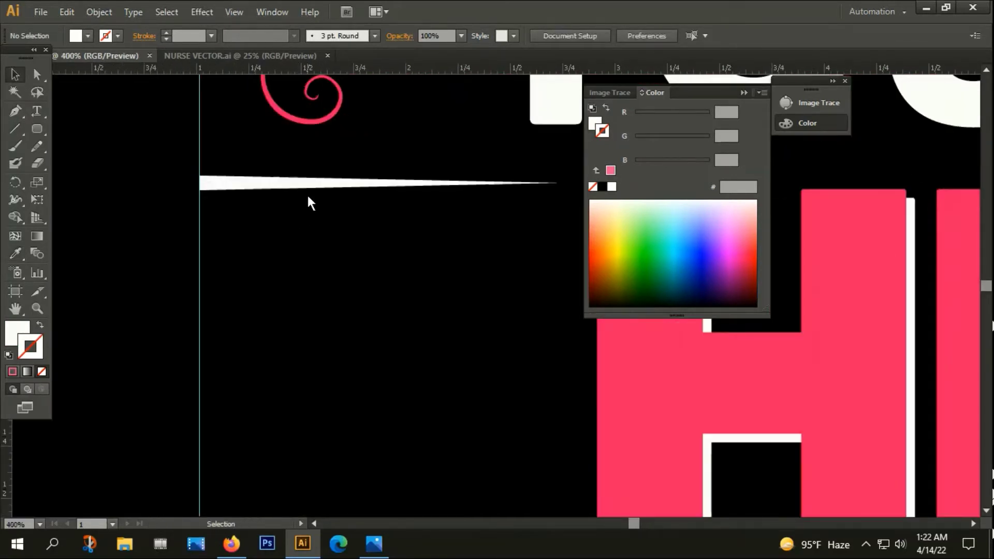
pyautogui.moveTo(300, 186); pyautogui.dragTo(299, 194)
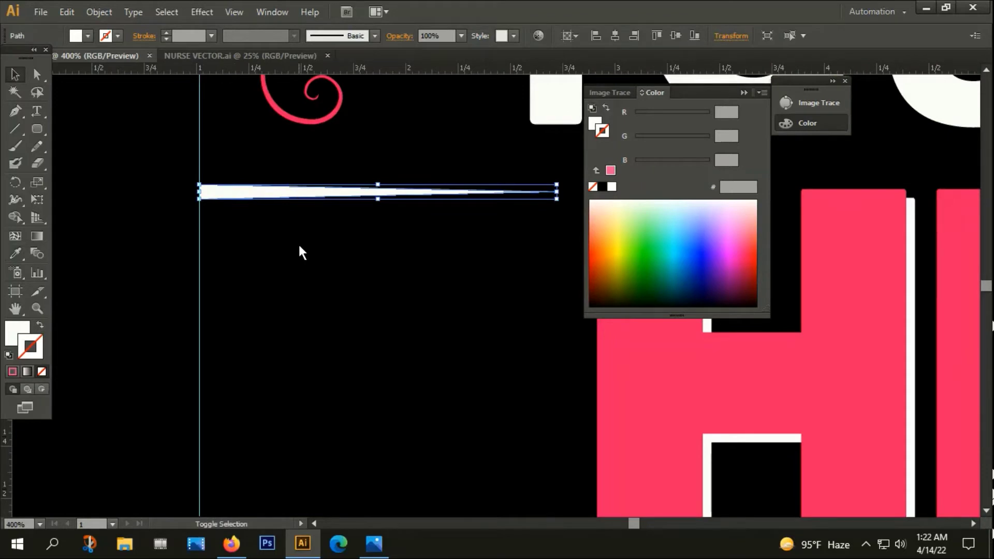
pyautogui.scroll(-3, 298, 243)
pyautogui.scroll(3, 305, 231)
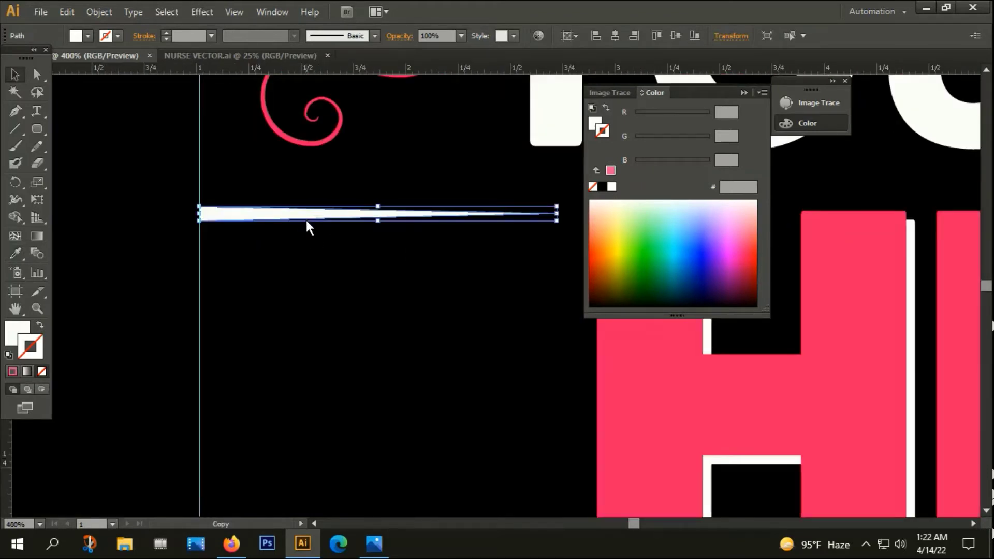
# - Alt-drag a copy just below the line and repeat it twice with Ctrl+D
pyautogui.moveTo(306, 219); pyautogui.dragTo(308, 238)
pyautogui.scroll(-2, 307, 266)
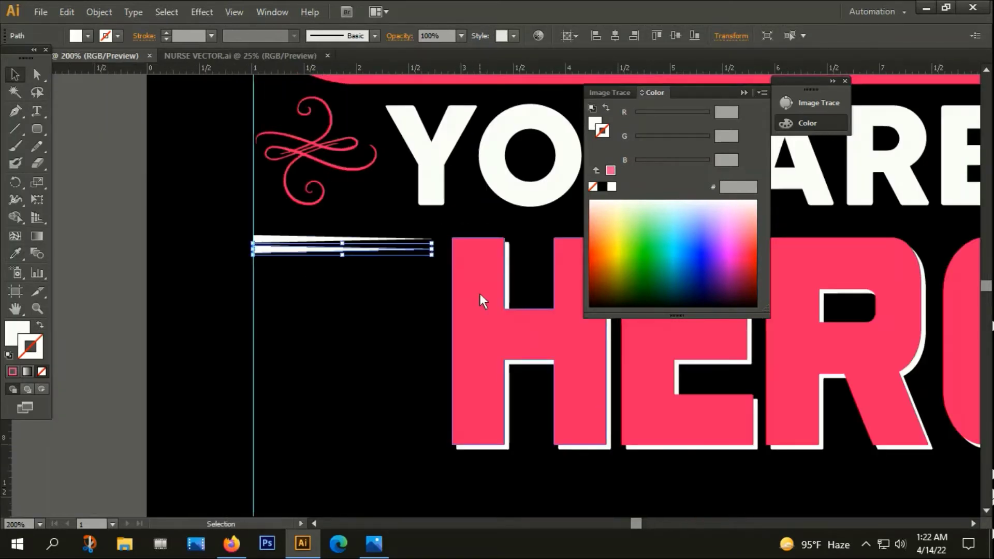
pyautogui.hotkey('ctrl', 'd')
pyautogui.hotkey('ctrl', 'd')
pyautogui.hotkey('ctrl', 'd')
pyautogui.hotkey('ctrl', 'd')
pyautogui.hotkey('ctrl', 'd')
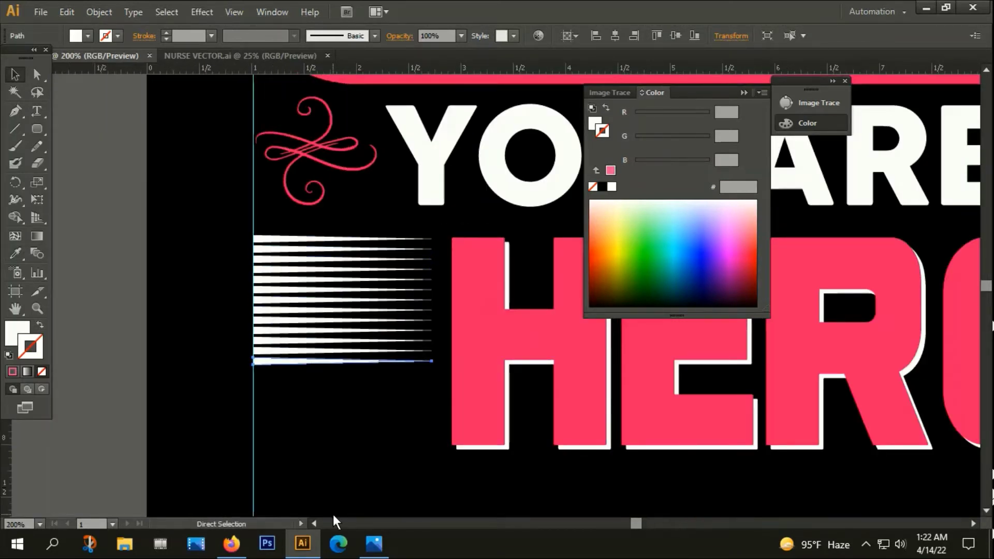
pyautogui.hotkey('ctrl', 'd')
pyautogui.hotkey('ctrl', 'd')
pyautogui.hotkey('ctrl', 'd')
pyautogui.hotkey('ctrl', 'd')
pyautogui.hotkey('ctrl', 'd')
pyautogui.hotkey('ctrl', 'd')
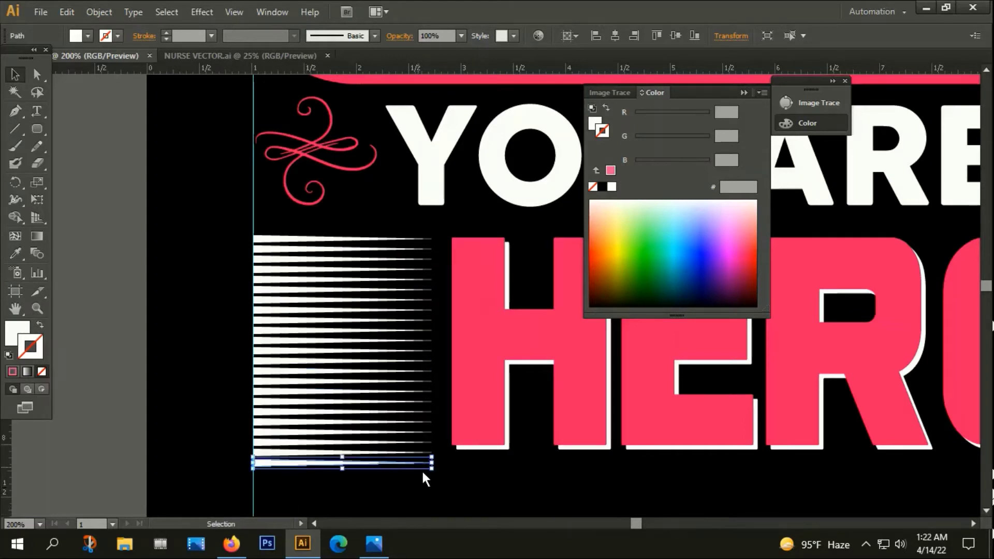
# - Delete the extra line at the bottom of the stack
pyautogui.click(431, 494)
pyautogui.click(425, 462)
pyautogui.press('Delete')
pyautogui.scroll(-3, 334, 373)
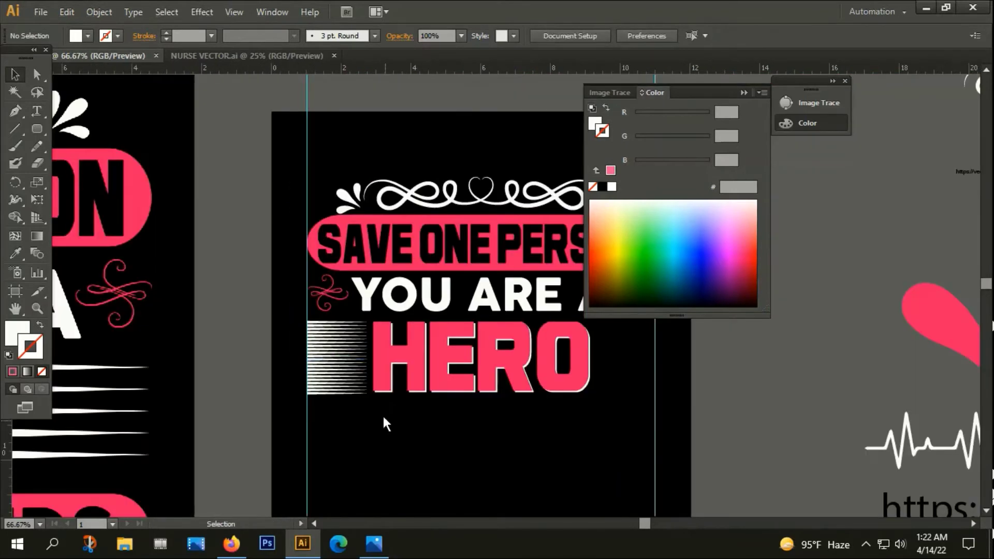
pyautogui.scroll(-1, 561, 415)
pyautogui.scroll(-1, 553, 409)
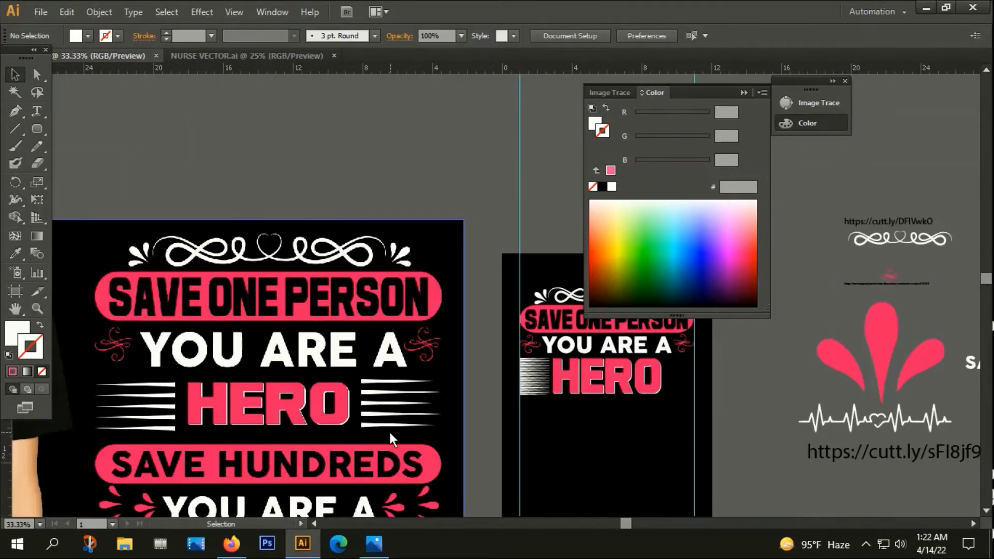
pyautogui.scroll(3, 399, 350)
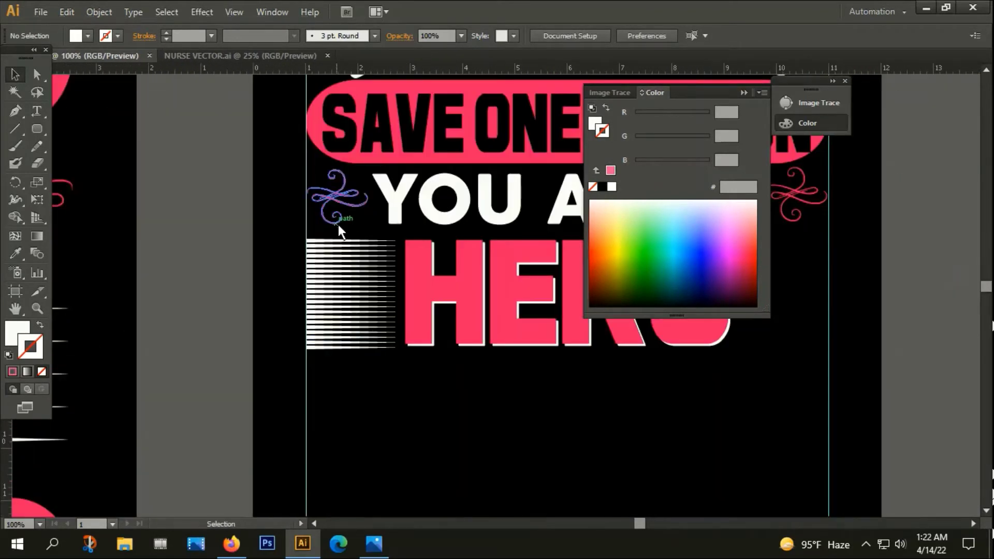
# - Delete the white line stack and draw a new line along the left guide
pyautogui.moveTo(359, 229); pyautogui.dragTo(364, 366)
pyautogui.press('Delete')
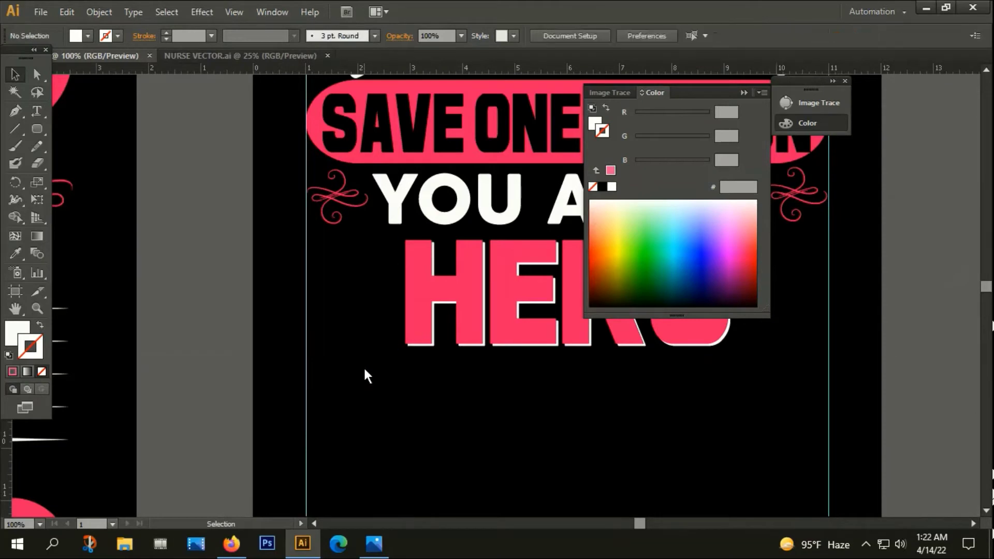
pyautogui.click(15, 128)
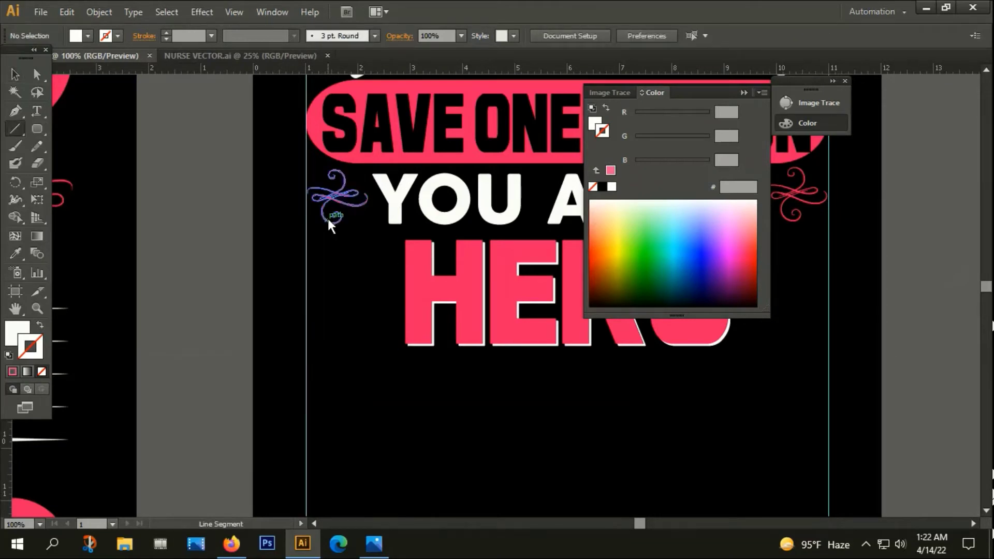
pyautogui.moveTo(308, 169)
pyautogui.mouseDown()
pyautogui.moveTo(308, 248)
pyautogui.moveTo(396, 247)
pyautogui.mouseUp()
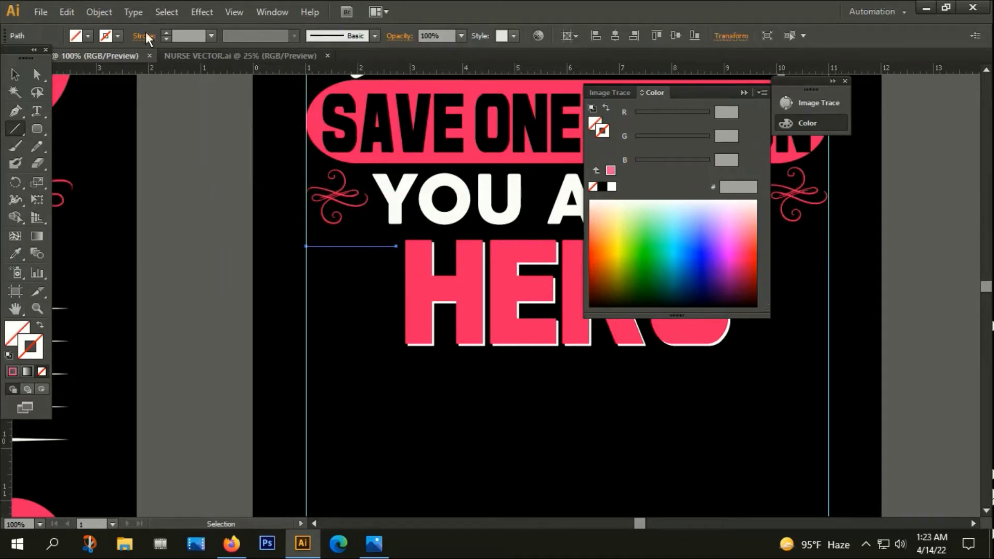
# - Give the line an 11 pt pink tapered stroke using Width Profile 3, then expand it
pyautogui.click(165, 33)
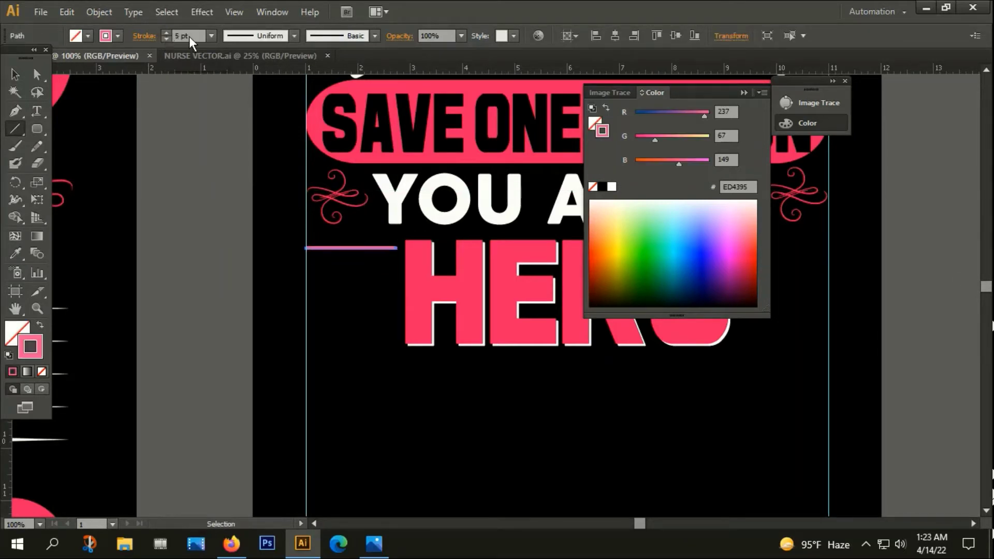
pyautogui.click(166, 33)
pyautogui.click(166, 33)
pyautogui.click(165, 34)
pyautogui.click(166, 33)
pyautogui.click(165, 33)
pyautogui.click(165, 33)
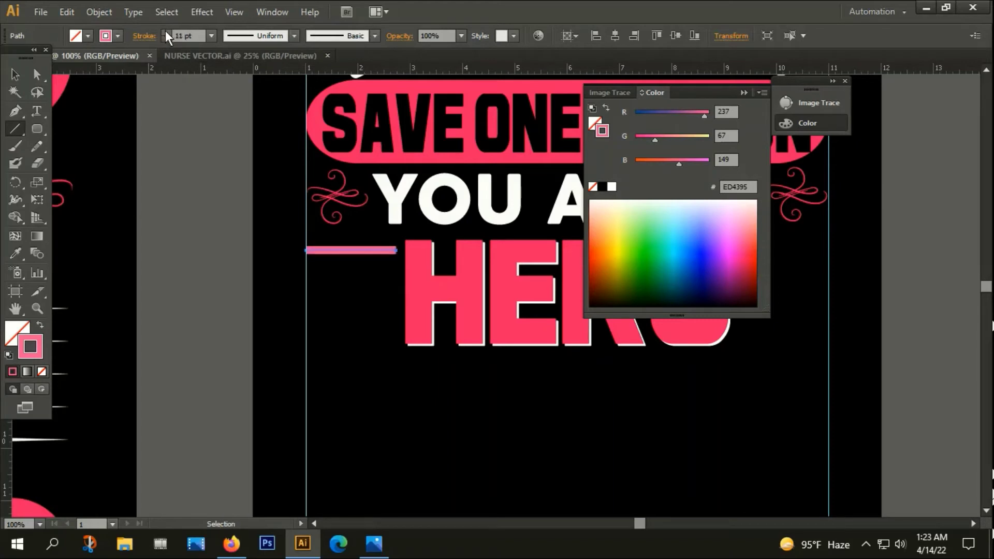
pyautogui.click(296, 36)
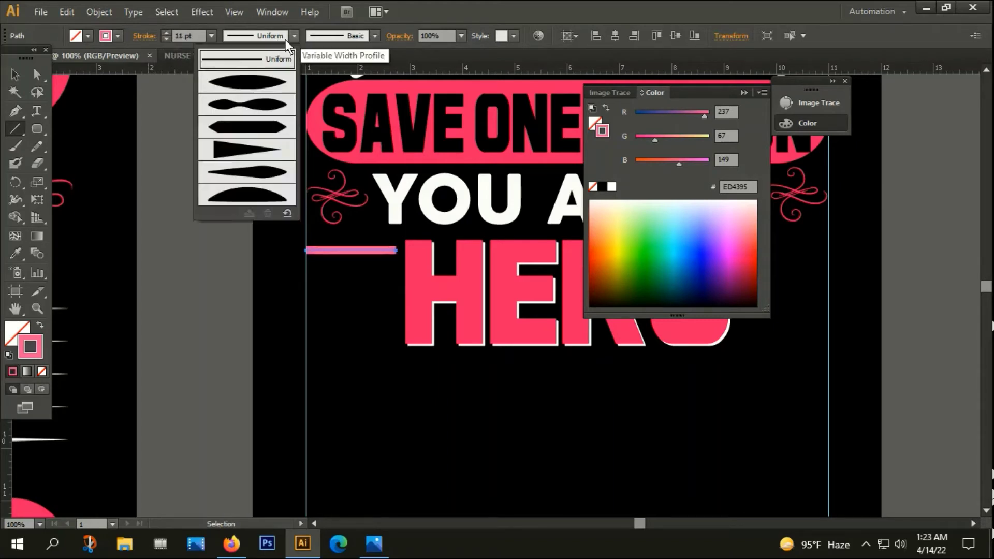
pyautogui.click(248, 139)
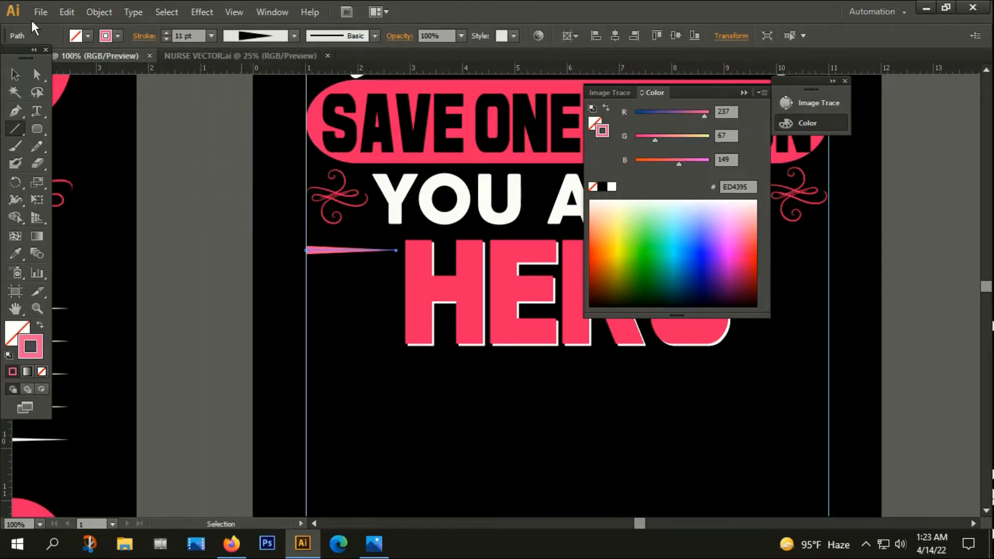
pyautogui.click(96, 8)
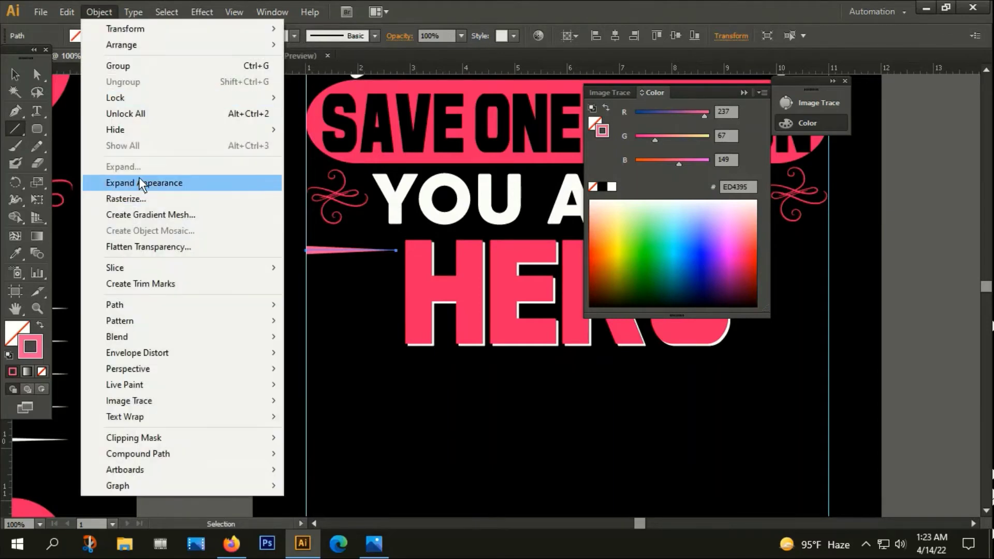
pyautogui.click(140, 177)
# - Duplicate the pink tapered spike downward into an evenly spaced vertical stack
pyautogui.press('v')
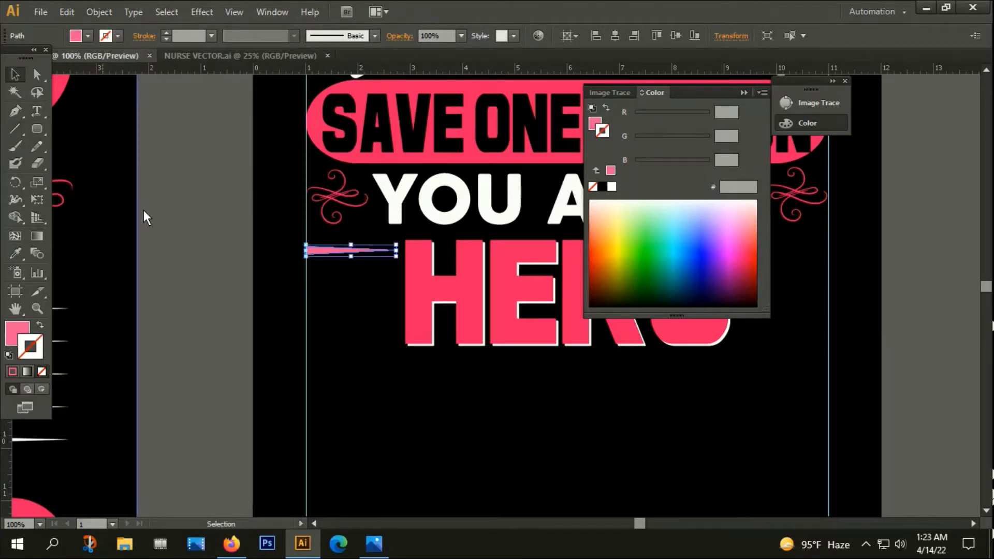
pyautogui.scroll(1, 332, 256)
pyautogui.moveTo(333, 240); pyautogui.dragTo(336, 271)
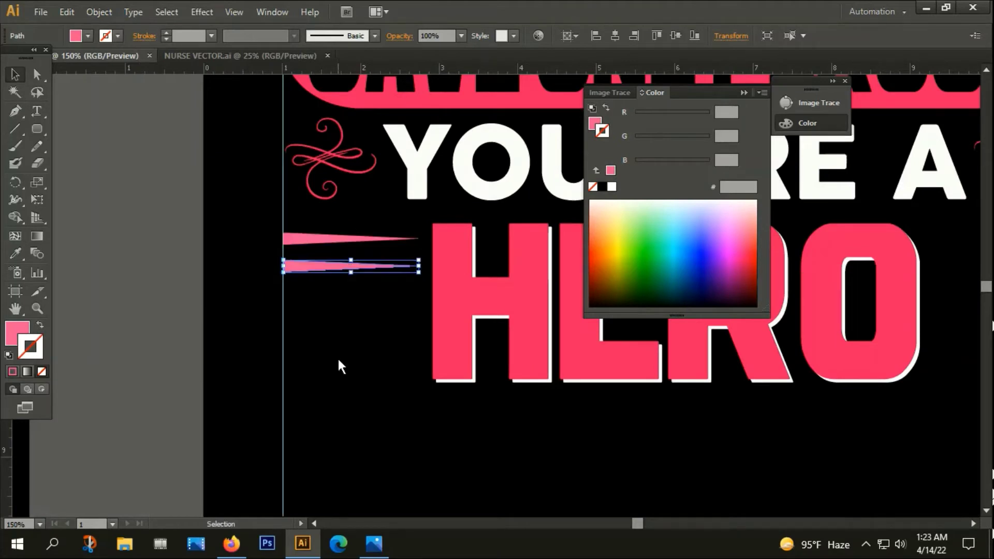
pyautogui.hotkey('ctrl', 'd')
pyautogui.hotkey('ctrl', 'd')
pyautogui.hotkey('ctrl', 'd')
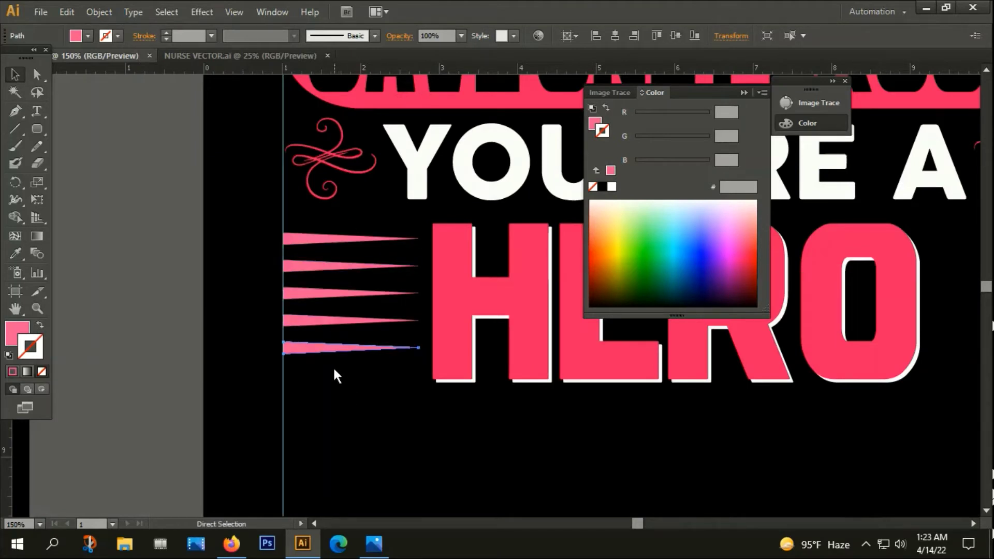
pyautogui.hotkey('ctrl', 'd')
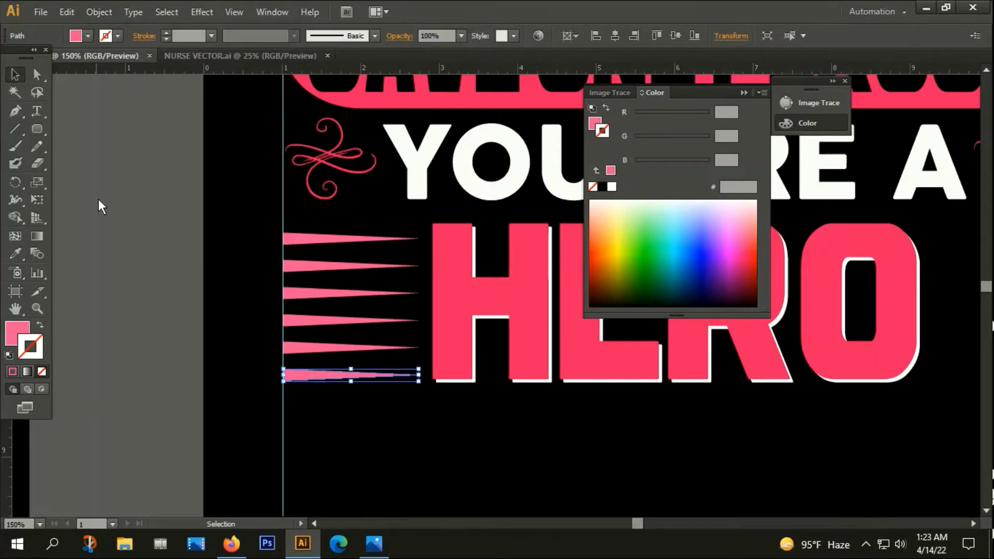
# - Select all six spikes and group them together
pyautogui.click(99, 200)
pyautogui.moveTo(362, 220); pyautogui.dragTo(377, 388)
pyautogui.rightClick(376, 389)
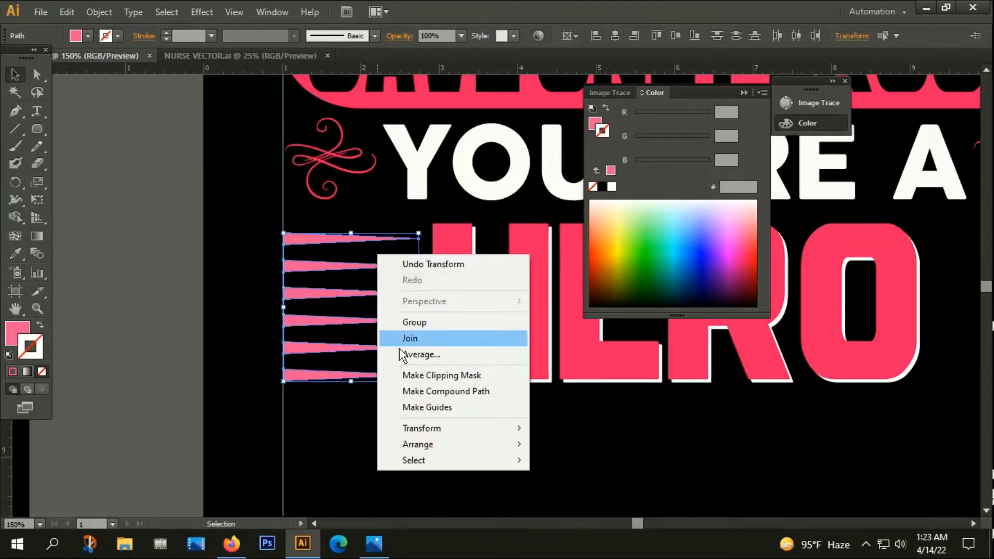
pyautogui.click(416, 323)
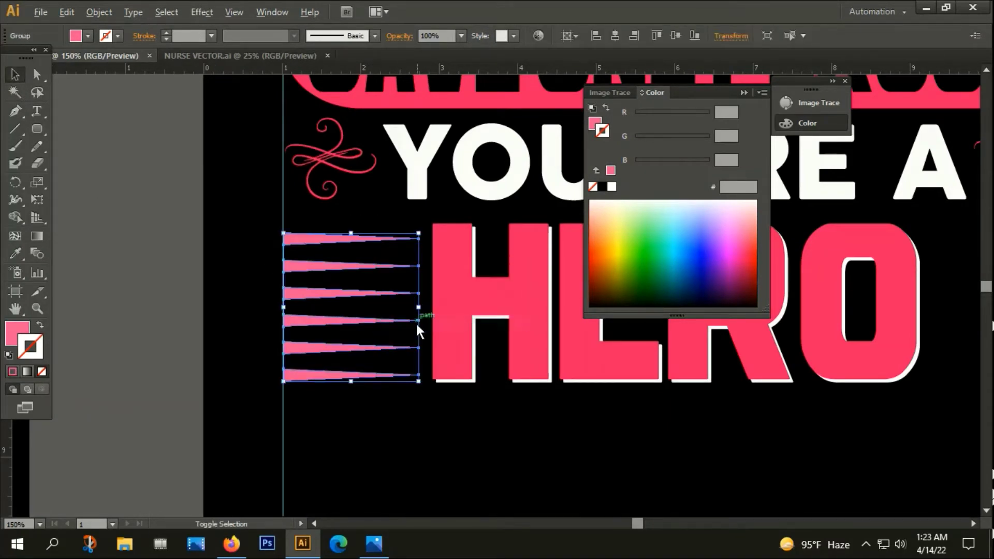
# - Zoom and pan to bring both artboards into view, then collapse the colour panel
pyautogui.hotkey('ctrl', '-')
pyautogui.hotkey('ctrl', '-')
pyautogui.moveTo(324, 395)
pyautogui.mouseDown()
pyautogui.moveTo(797, 387)
pyautogui.moveTo(369, 329)
pyautogui.mouseUp()
pyautogui.hotkey('ctrl', '+')
pyautogui.scroll(3, 432, 264)
pyautogui.scroll(-5, 369, 273)
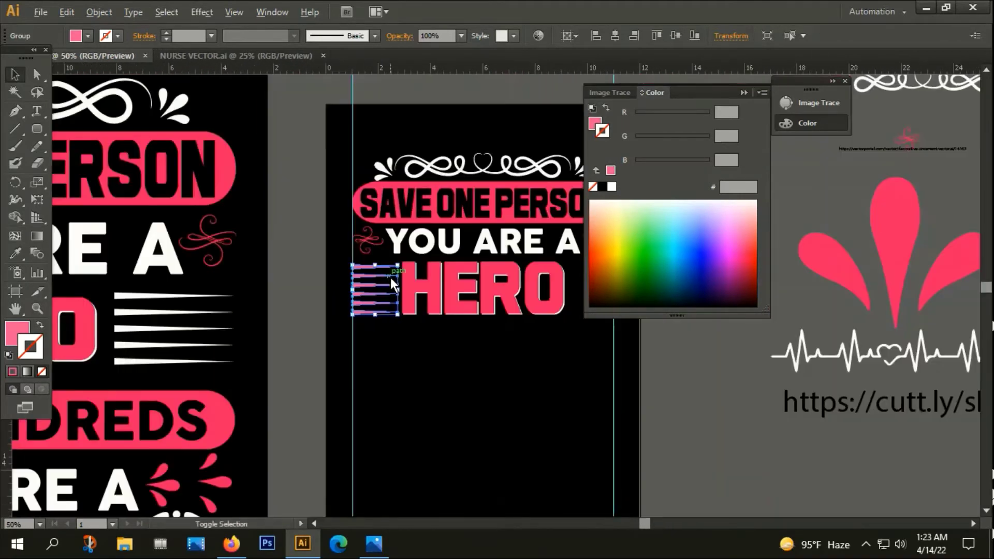
pyautogui.moveTo(352, 365); pyautogui.dragTo(754, 358)
pyautogui.scroll(-1, 508, 387)
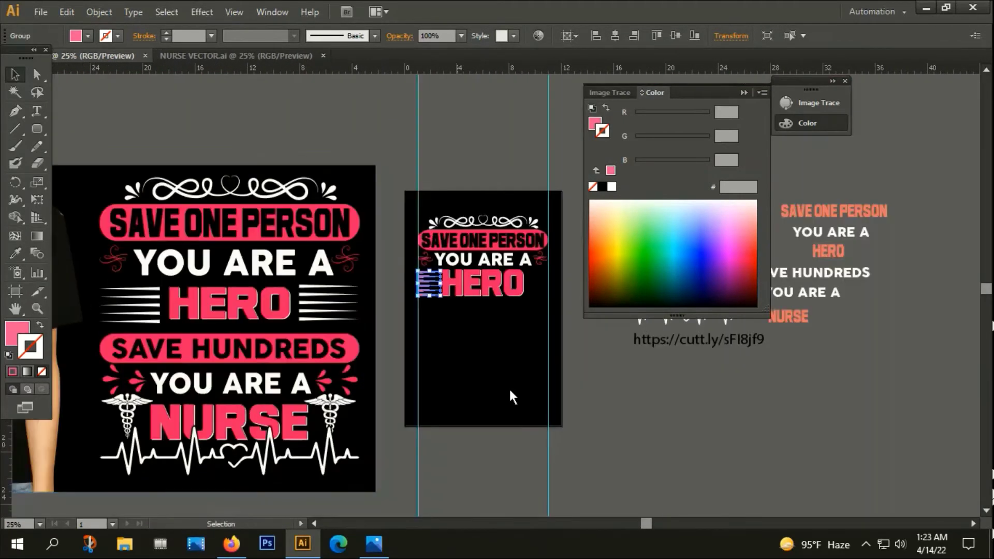
pyautogui.moveTo(509, 387); pyautogui.dragTo(422, 408)
pyautogui.scroll(1, 350, 338)
pyautogui.scroll(3, 349, 338)
pyautogui.scroll(-1, 342, 303)
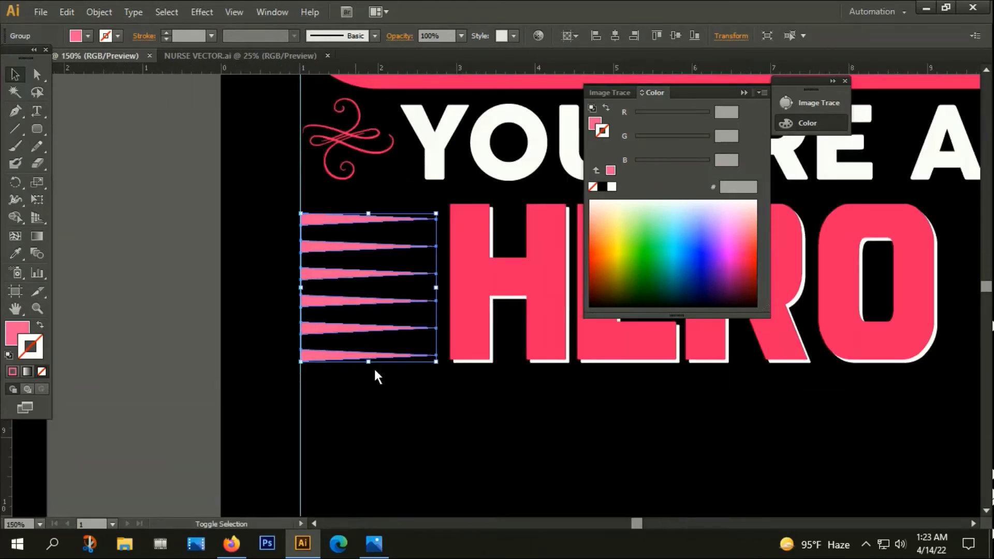
pyautogui.click(743, 94)
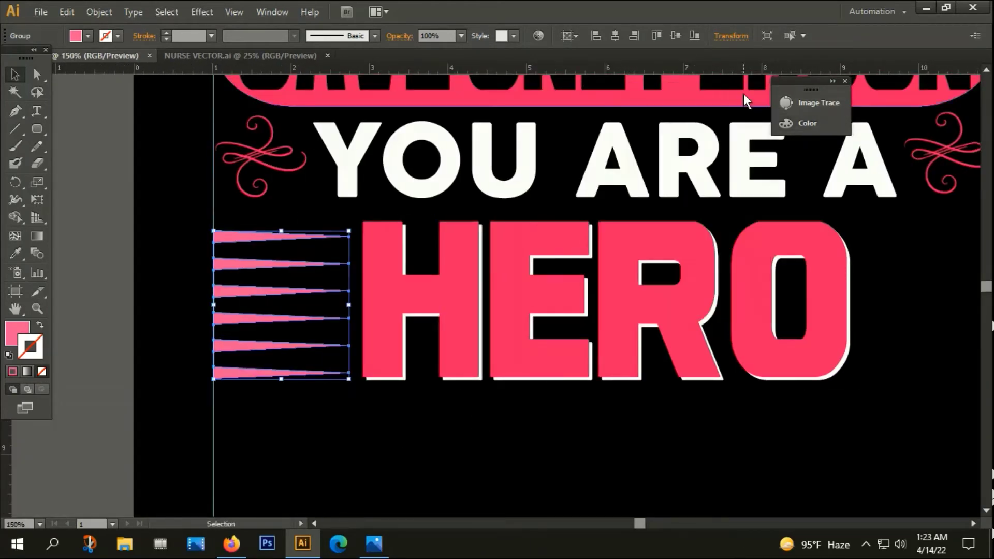
# - Recolour the spike group white from the lettering and move it right of HERO
pyautogui.press('i')
pyautogui.click(457, 185)
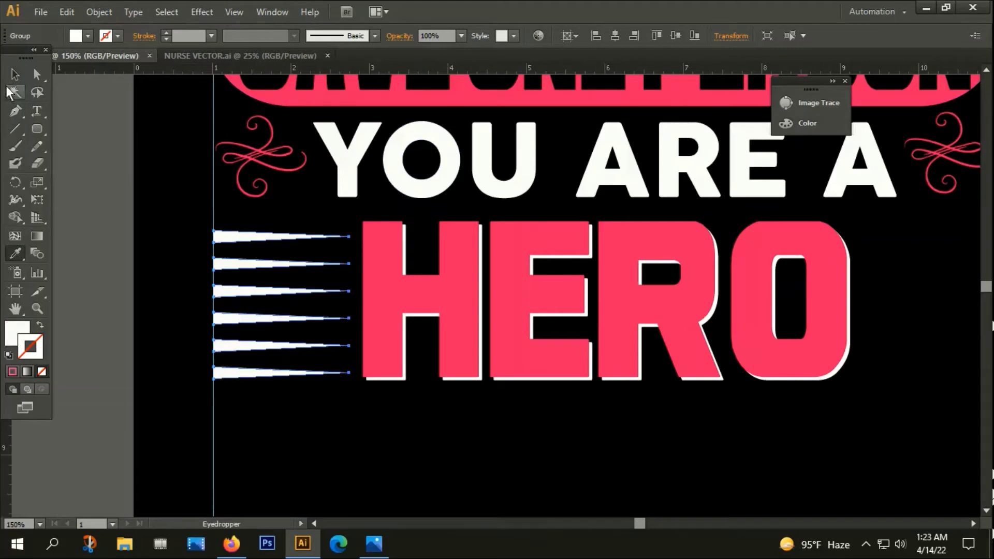
pyautogui.press('v')
pyautogui.rightClick(288, 259)
pyautogui.moveTo(333, 365)
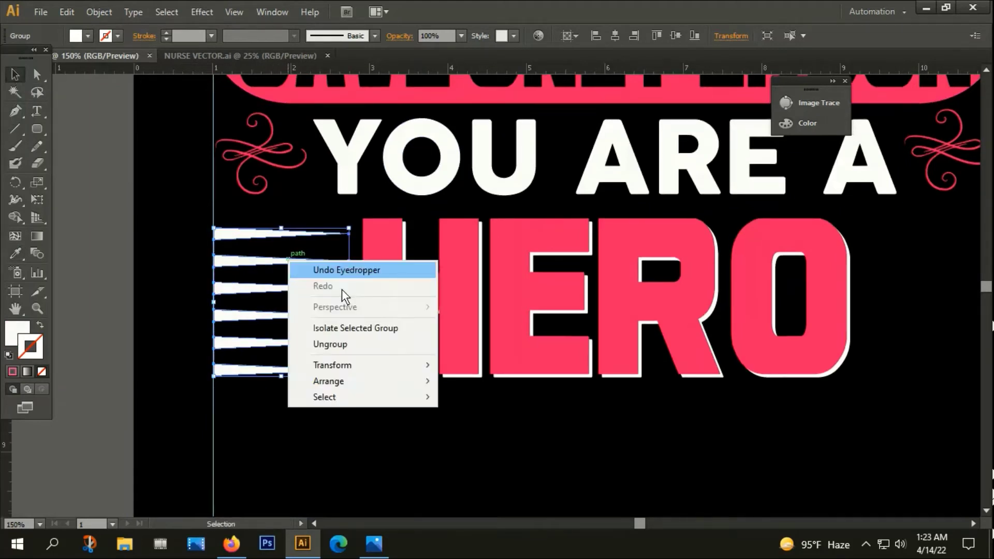
pyautogui.press('Escape')
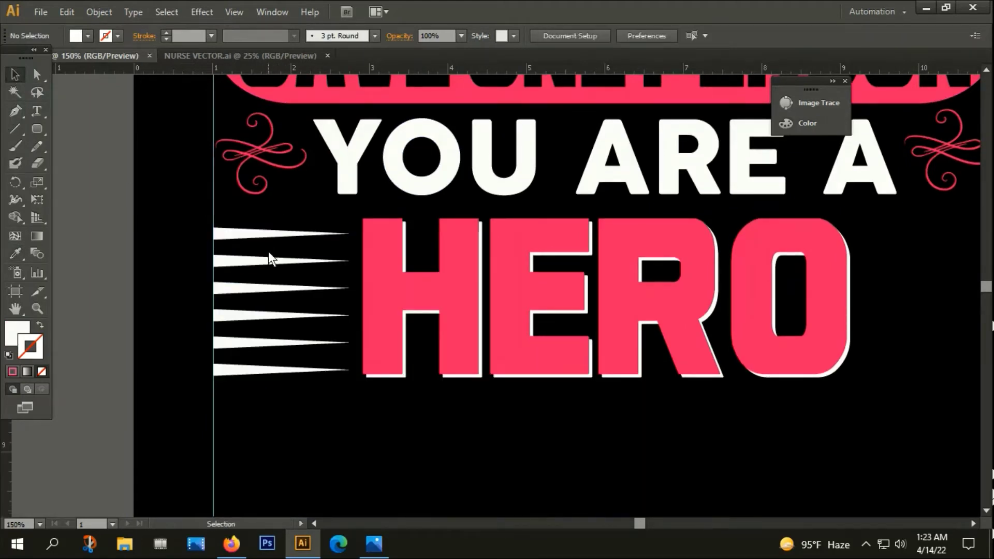
pyautogui.moveTo(271, 261); pyautogui.dragTo(934, 229)
# - Butt the spike group against the right-hand guide and nudge it down two steps
pyautogui.moveTo(898, 357); pyautogui.dragTo(420, 356)
pyautogui.moveTo(416, 357); pyautogui.dragTo(417, 359)
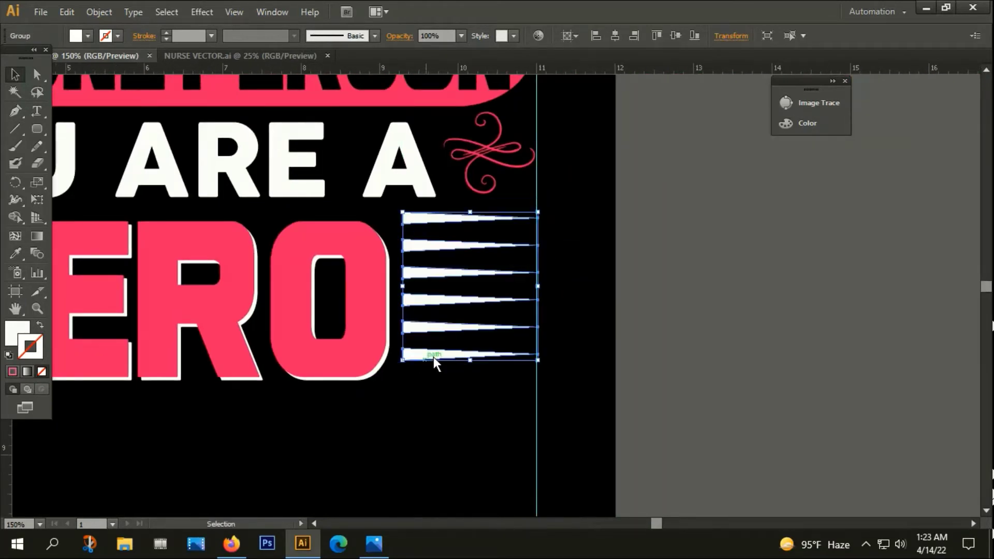
pyautogui.hotkey('ctrl', '+')
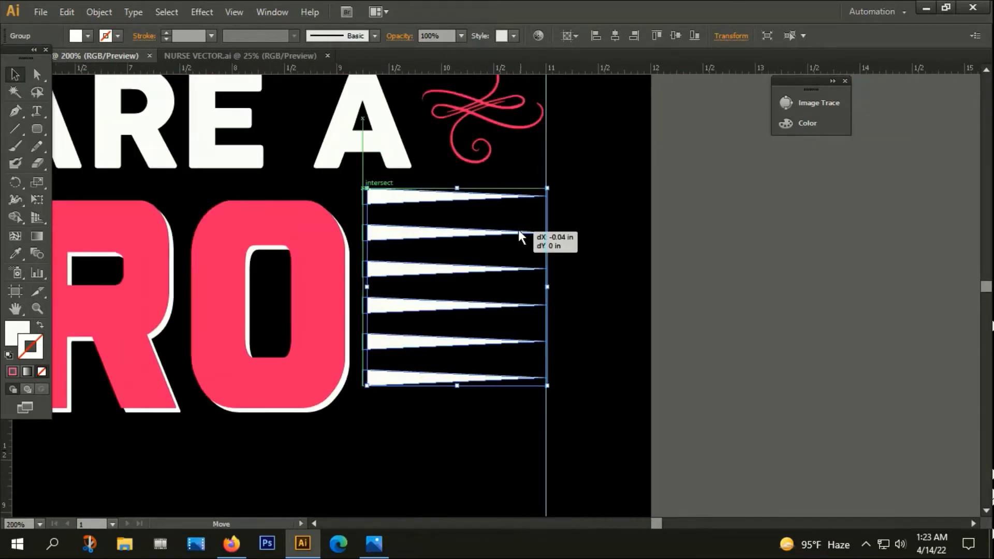
pyautogui.click(594, 224)
pyautogui.moveTo(538, 234); pyautogui.dragTo(540, 234)
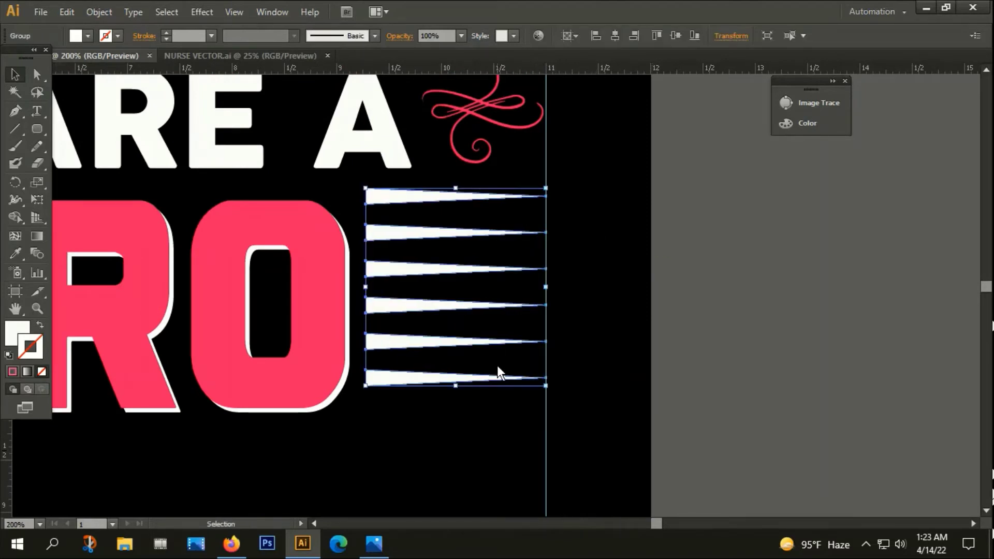
pyautogui.press('Down')
pyautogui.press('Down')
pyautogui.press('Down')
pyautogui.press('Down')
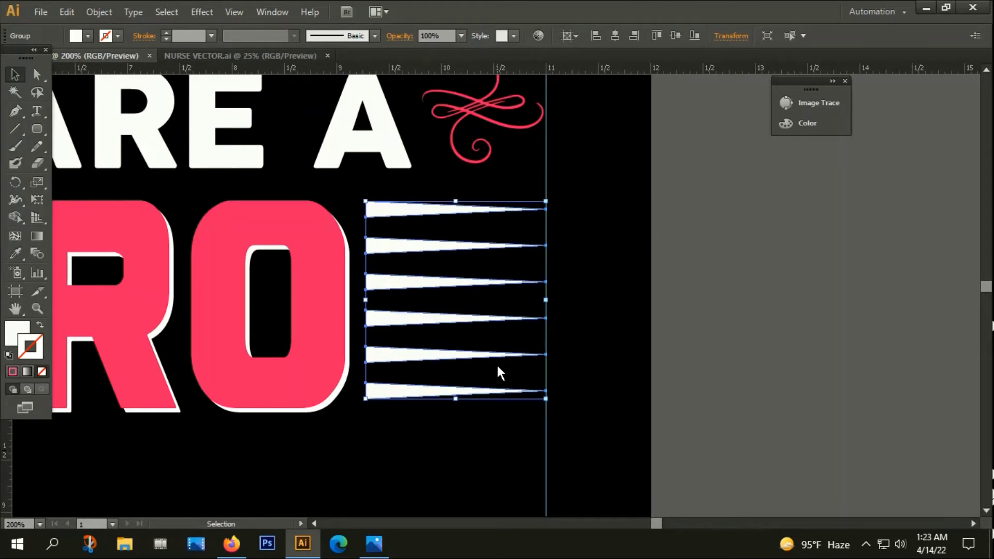
pyautogui.press('Down')
pyautogui.press('Down')
pyautogui.scroll(-1, 507, 306)
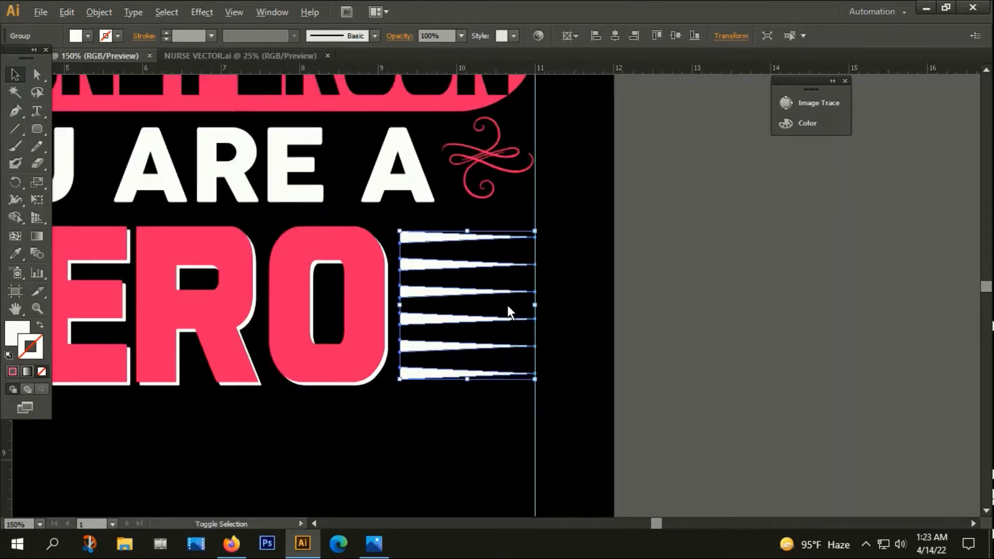
pyautogui.scroll(-2, 508, 303)
# - Make a vertically reflected copy of the white spikes and nudge it against HERO's left side
pyautogui.rightClick(491, 302)
pyautogui.moveTo(535, 407)
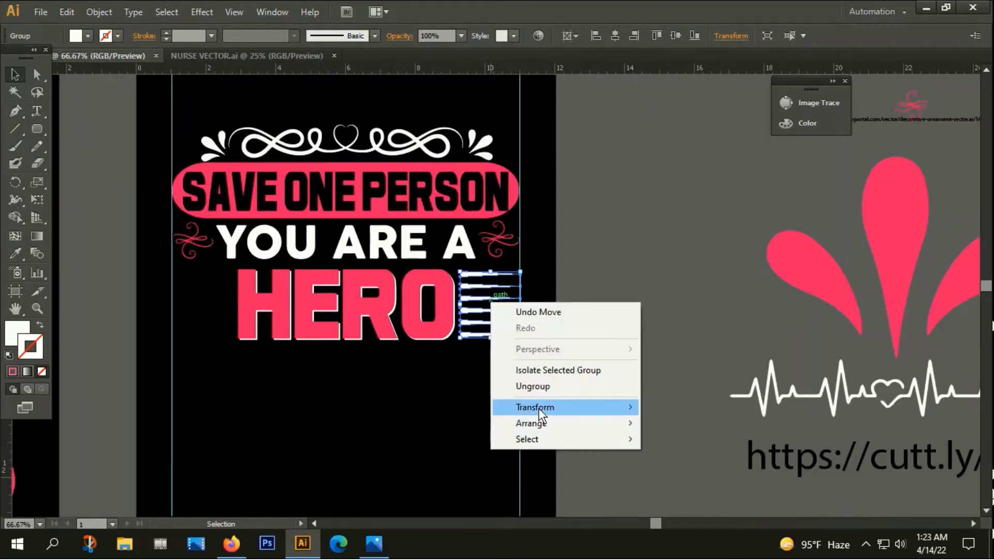
pyautogui.click(680, 459)
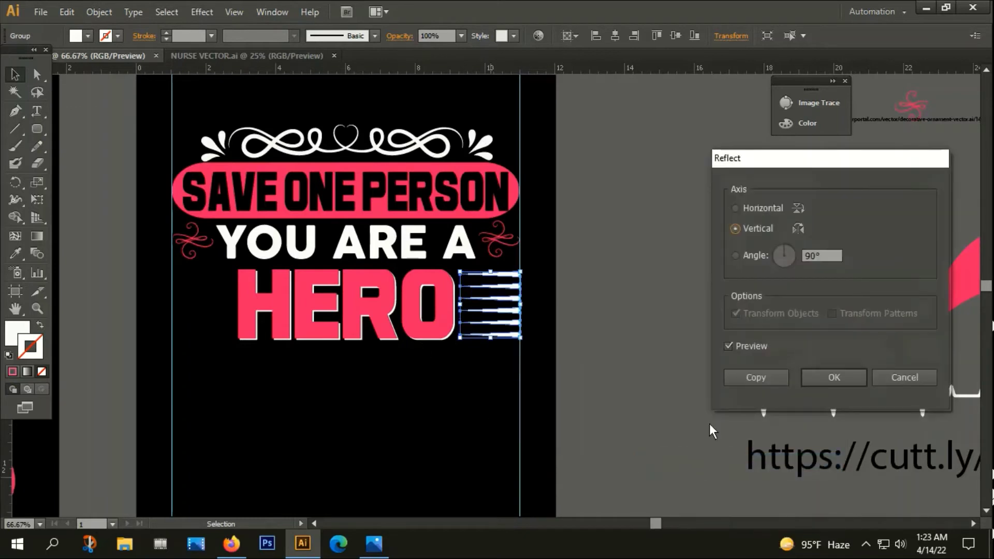
pyautogui.click(739, 381)
pyautogui.moveTo(490, 313); pyautogui.dragTo(200, 310)
pyautogui.click(241, 405)
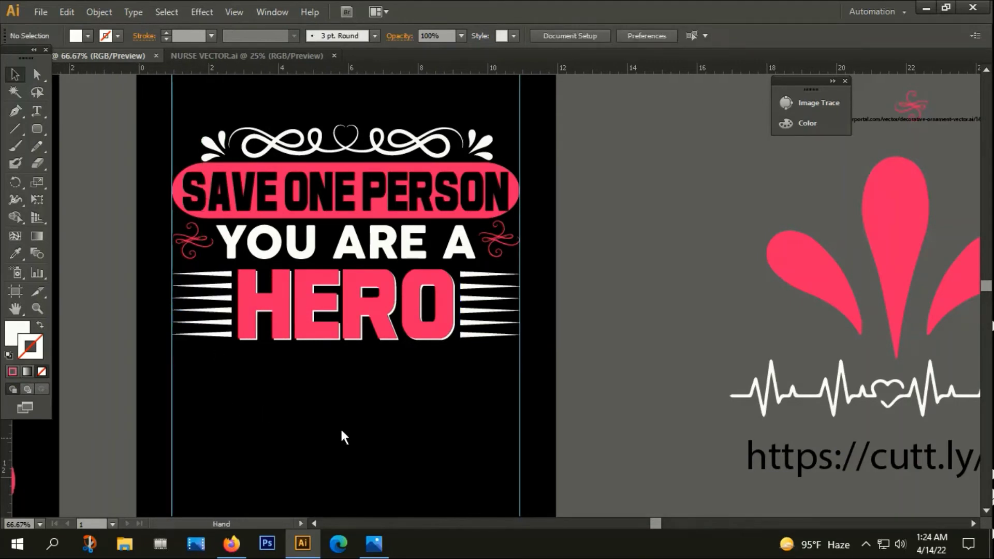
pyautogui.moveTo(340, 427); pyautogui.dragTo(419, 336)
pyautogui.click(303, 237)
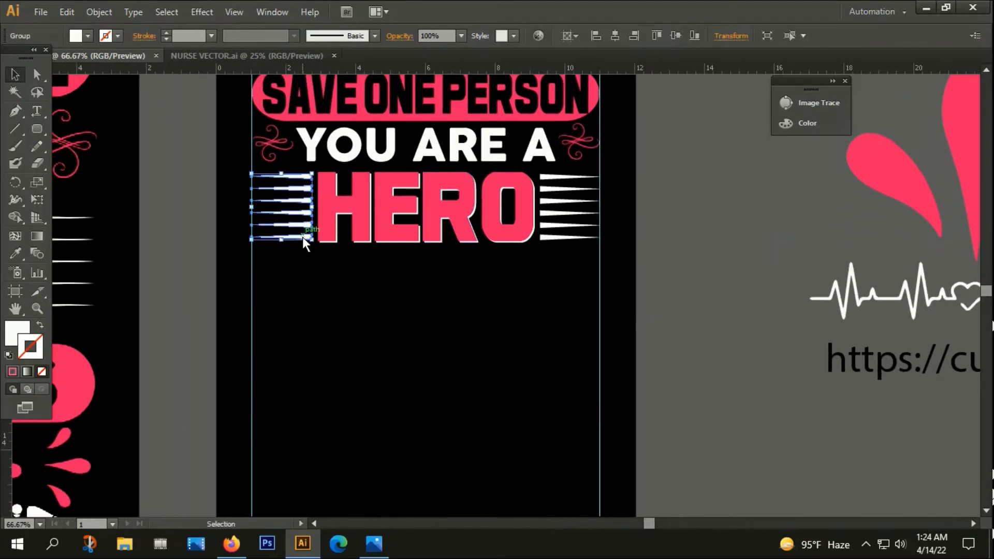
pyautogui.press('Right')
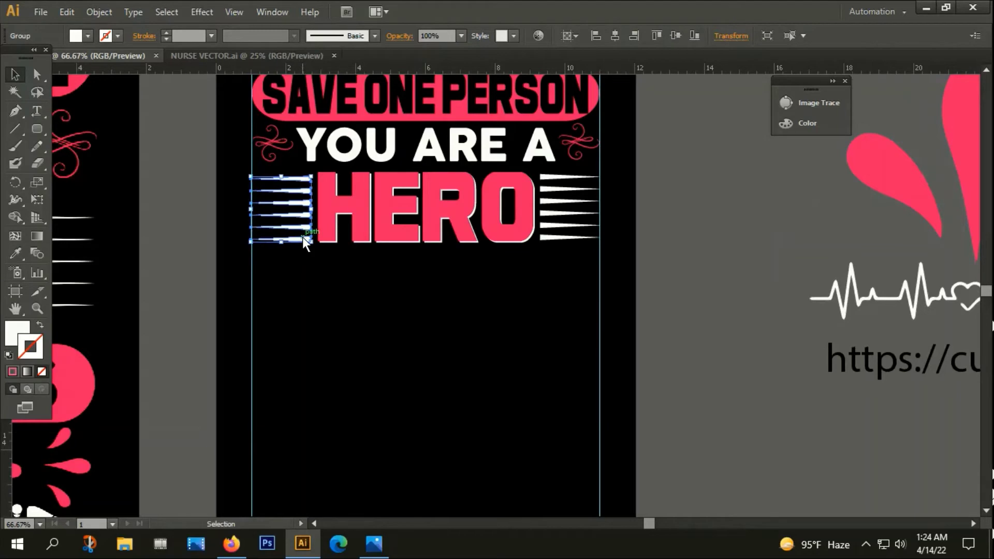
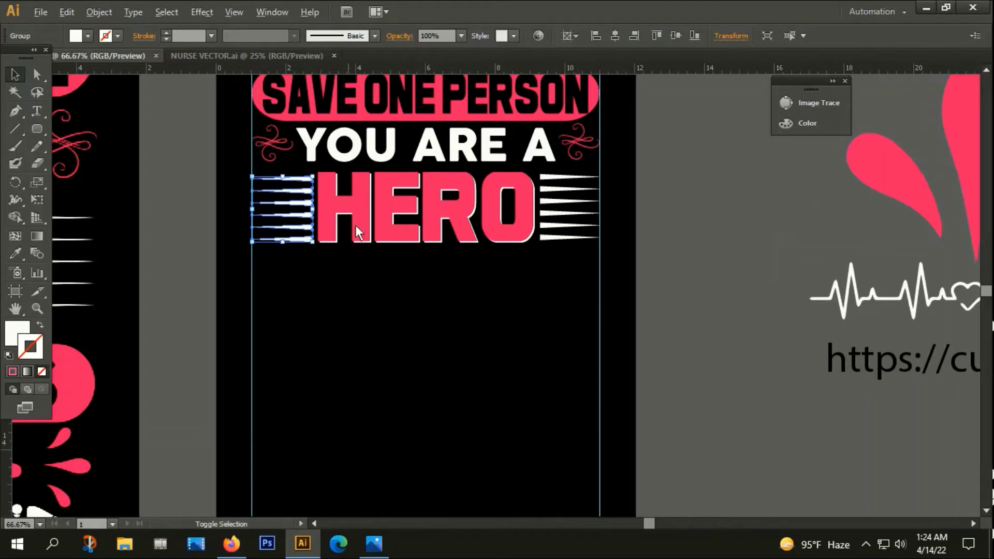
# - Place a copy of SAVE HUNDREDS on the middle artboard below HERO
pyautogui.hotkey('ctrl', '-')
pyautogui.hotkey('ctrl', '-')
pyautogui.hotkey('ctrl', '-')
pyautogui.moveTo(452, 383)
pyautogui.mouseDown()
pyautogui.moveTo(632, 366)
pyautogui.moveTo(489, 367)
pyautogui.mouseUp()
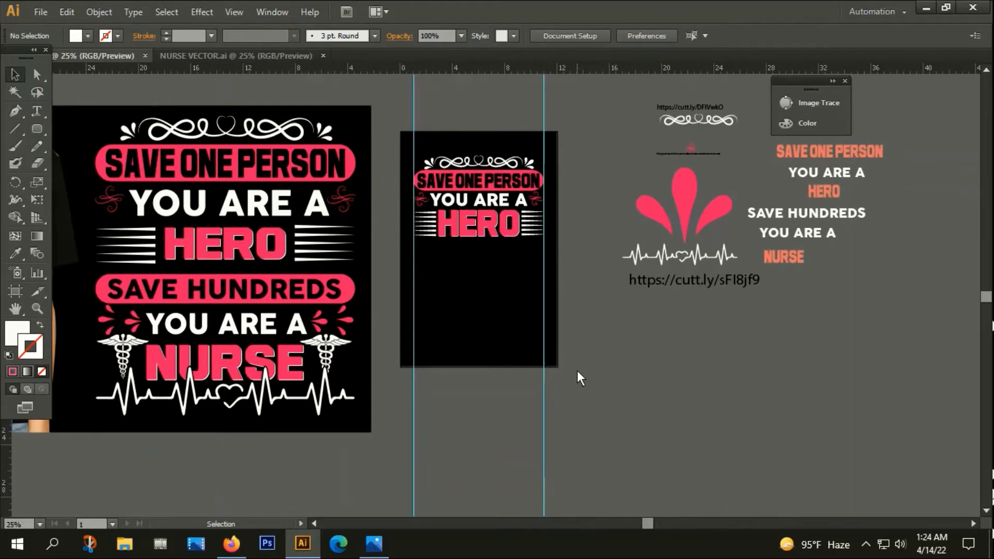
pyautogui.moveTo(576, 371)
pyautogui.mouseDown()
pyautogui.moveTo(483, 370)
pyautogui.moveTo(449, 387)
pyautogui.mouseUp()
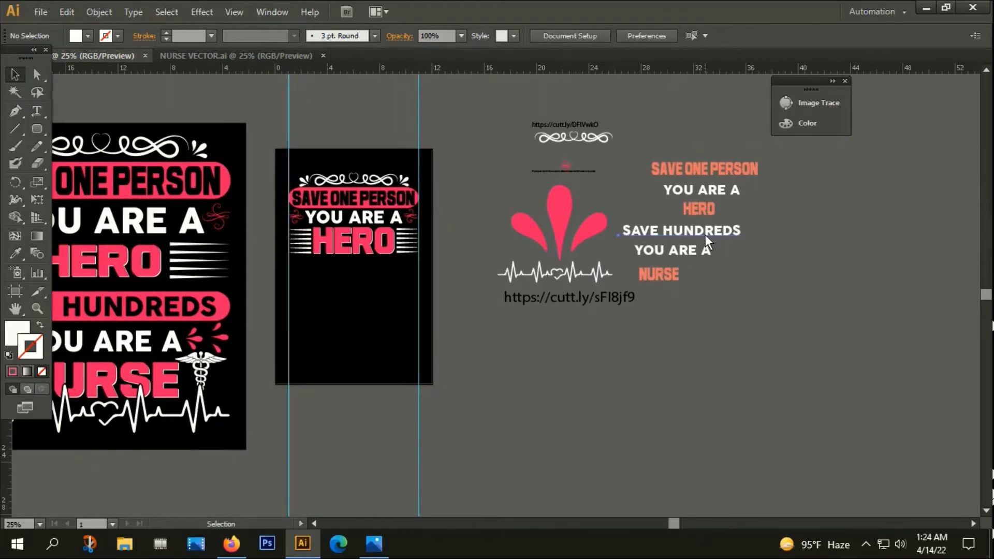
pyautogui.moveTo(705, 235); pyautogui.dragTo(383, 280)
pyautogui.hscroll(-1, 442, 349)
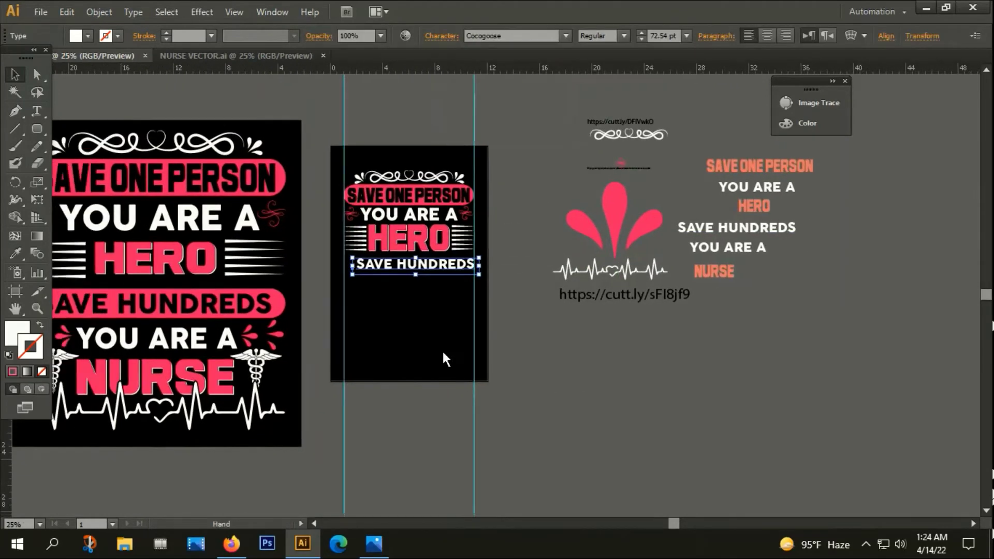
pyautogui.hscroll(-1, 456, 310)
# - Convert the SAVE HUNDREDS copy to outlines and move it further down the artboard
pyautogui.rightClick(460, 278)
pyautogui.click(521, 376)
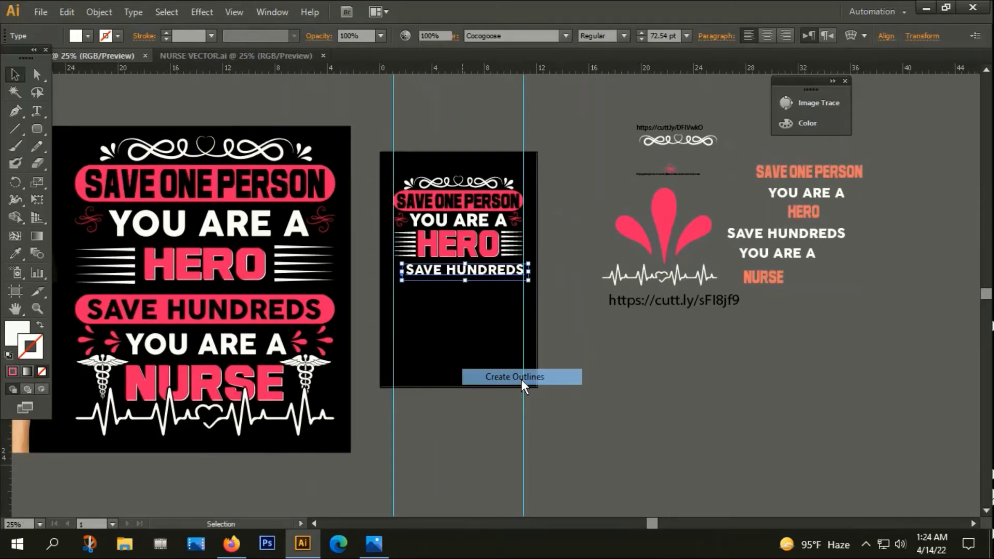
pyautogui.hscroll(-1, 514, 321)
pyautogui.hscroll(-2, 597, 322)
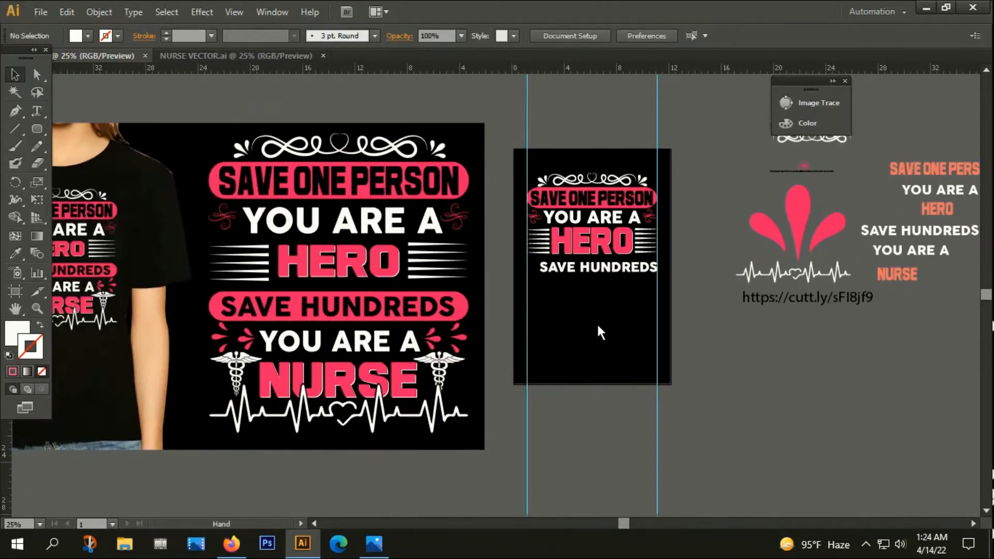
pyautogui.hscroll(1, 539, 307)
pyautogui.scroll(2, 529, 289)
pyautogui.moveTo(552, 266); pyautogui.dragTo(542, 359)
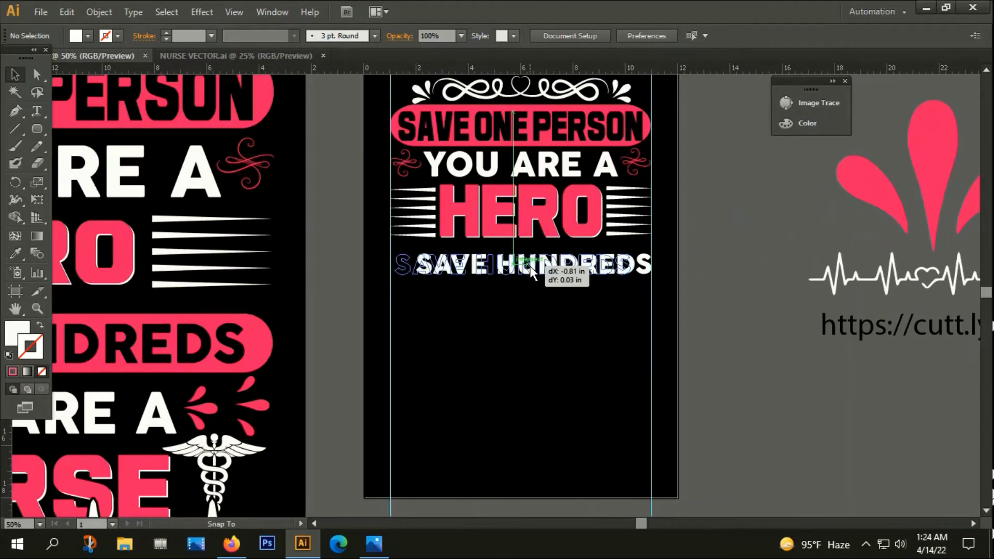
pyautogui.click(452, 319)
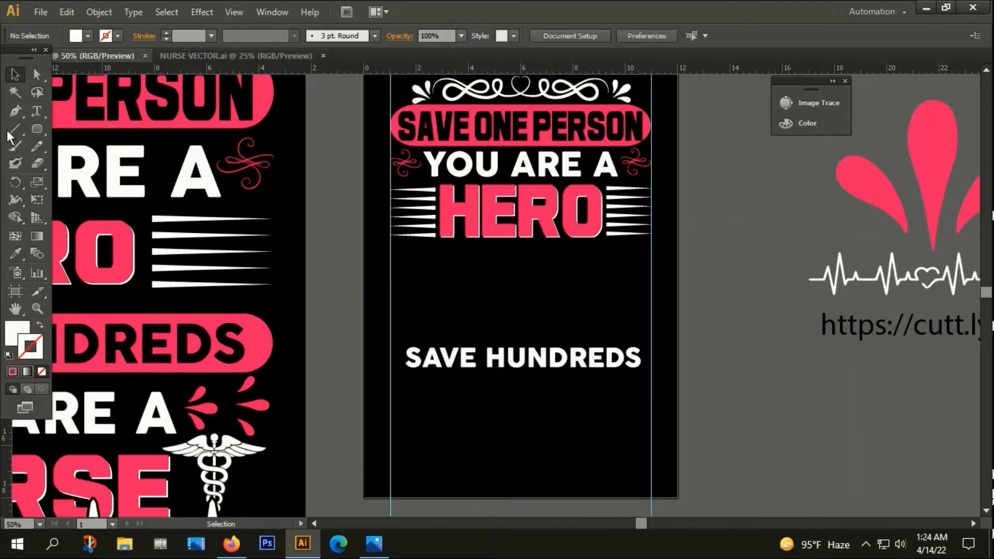
# - Draw a wide rounded bar below HERO and give it the top banner's pink fill
pyautogui.click(36, 134)
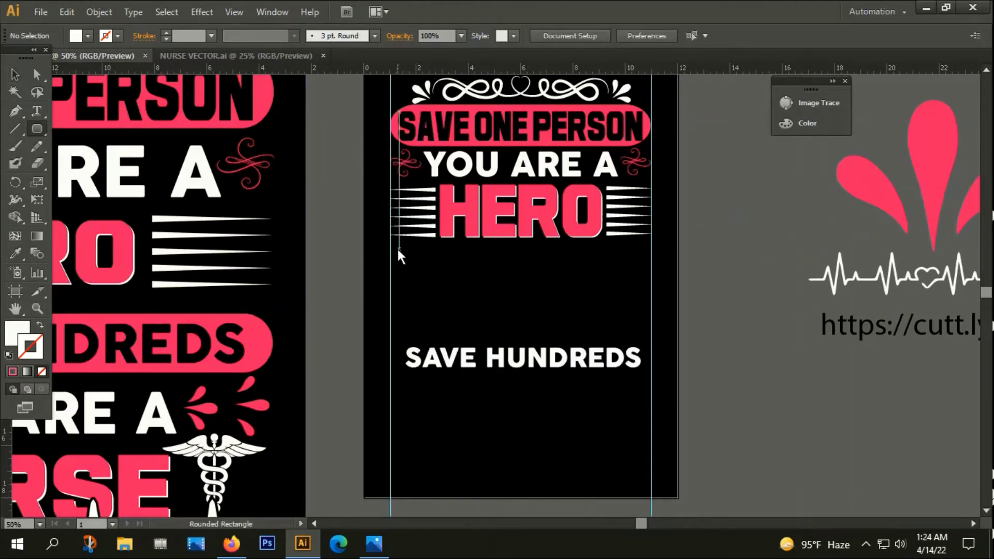
pyautogui.moveTo(391, 257)
pyautogui.mouseDown()
pyautogui.moveTo(433, 291)
pyautogui.moveTo(653, 288)
pyautogui.mouseUp()
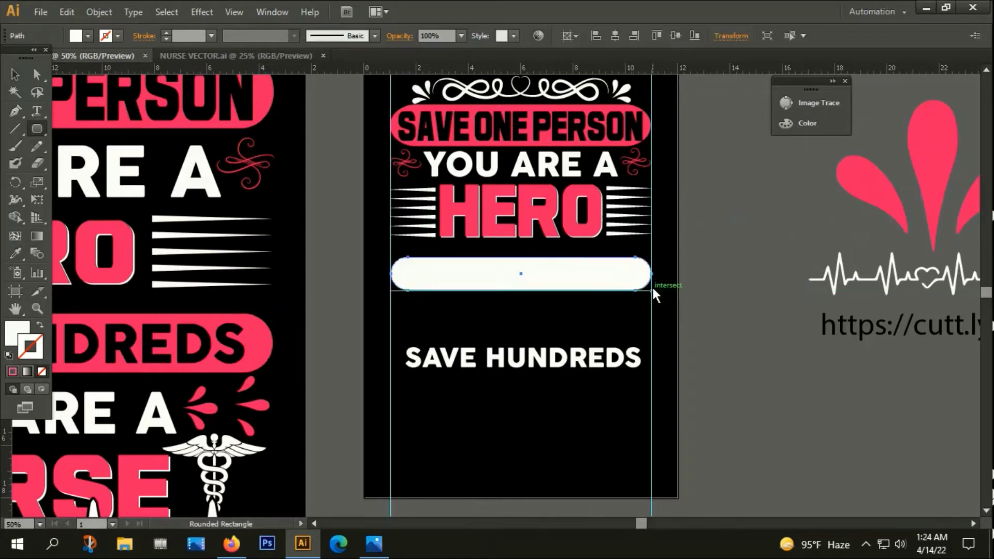
pyautogui.press('v')
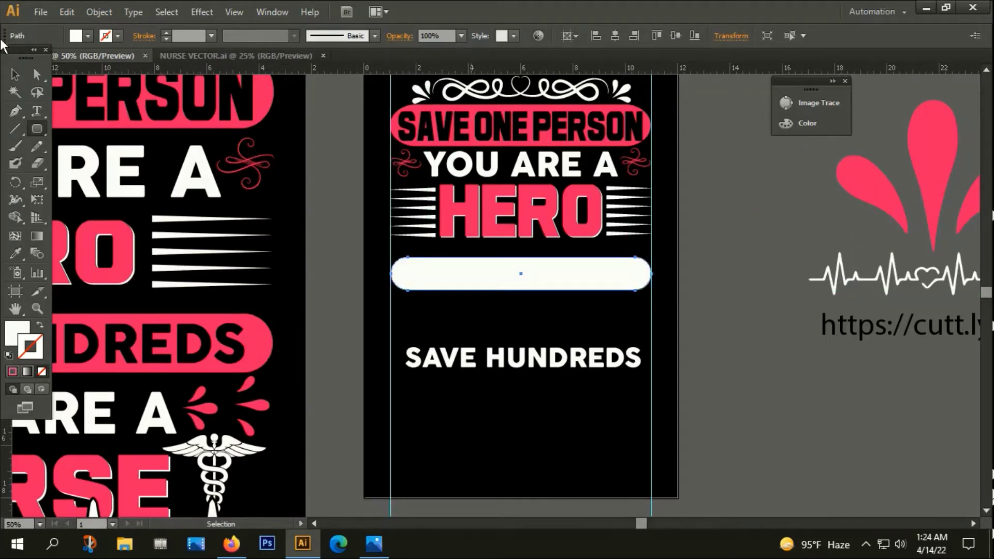
pyautogui.press('i')
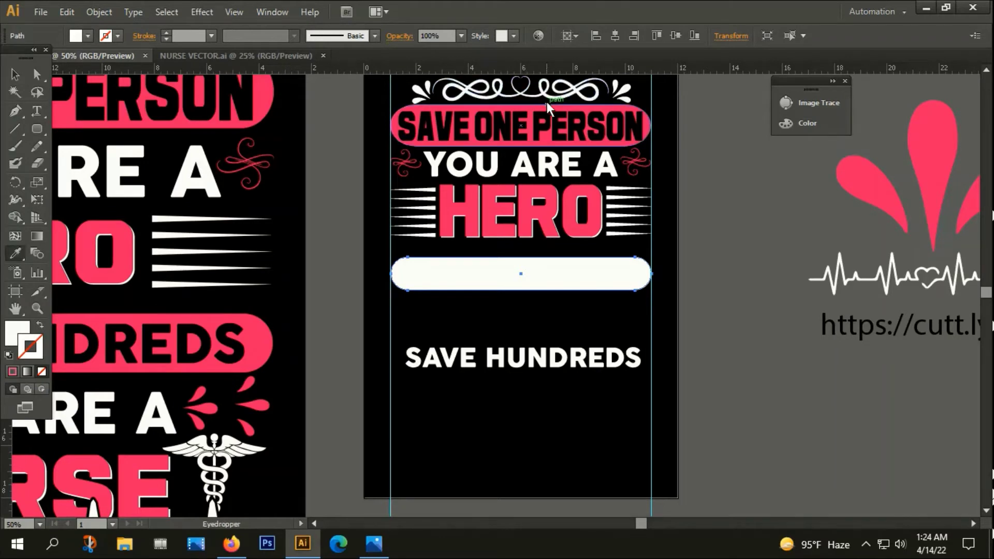
pyautogui.click(548, 104)
pyautogui.press('v')
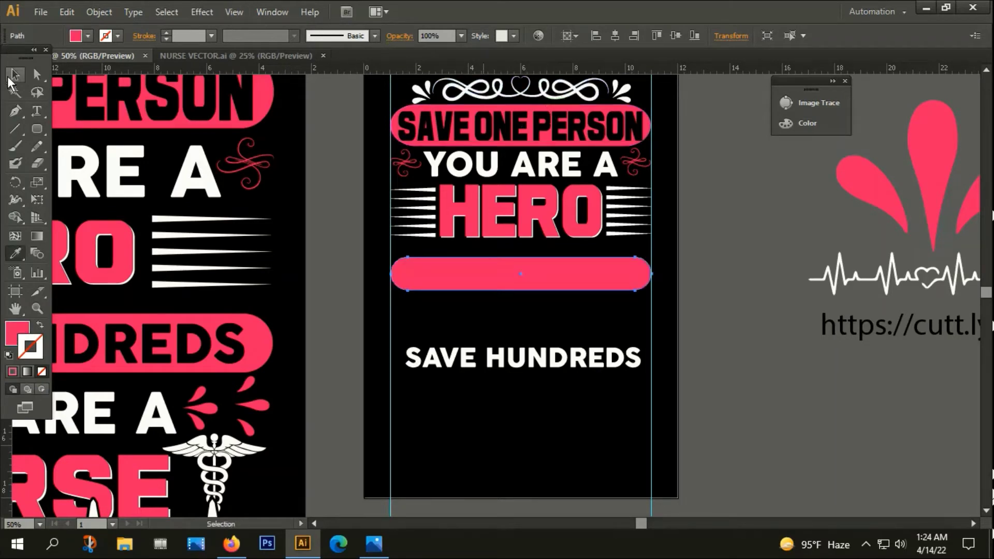
# - Make SAVE HUNDREDS black, bring it to the front, and move it onto the pink bar
pyautogui.click(519, 361)
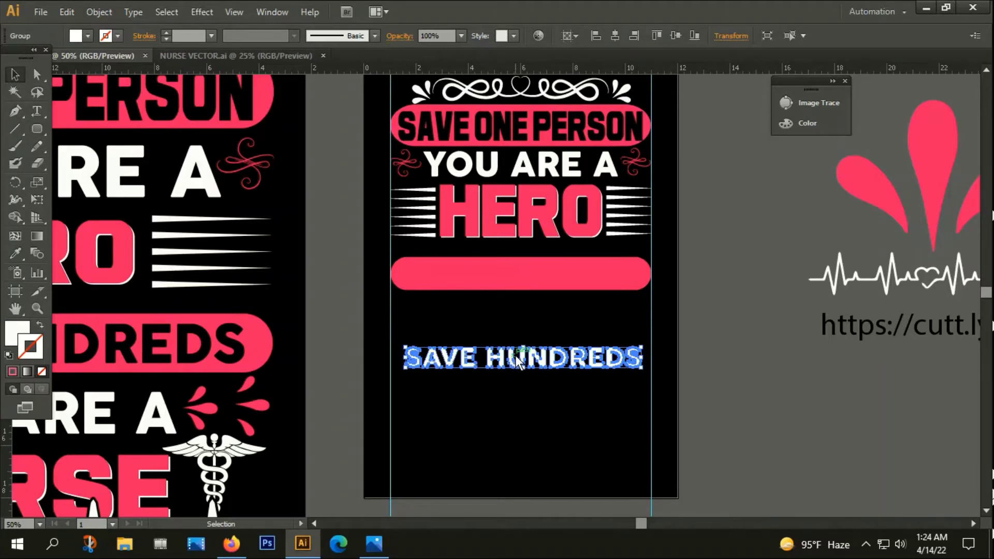
pyautogui.press('i')
pyautogui.click(530, 320)
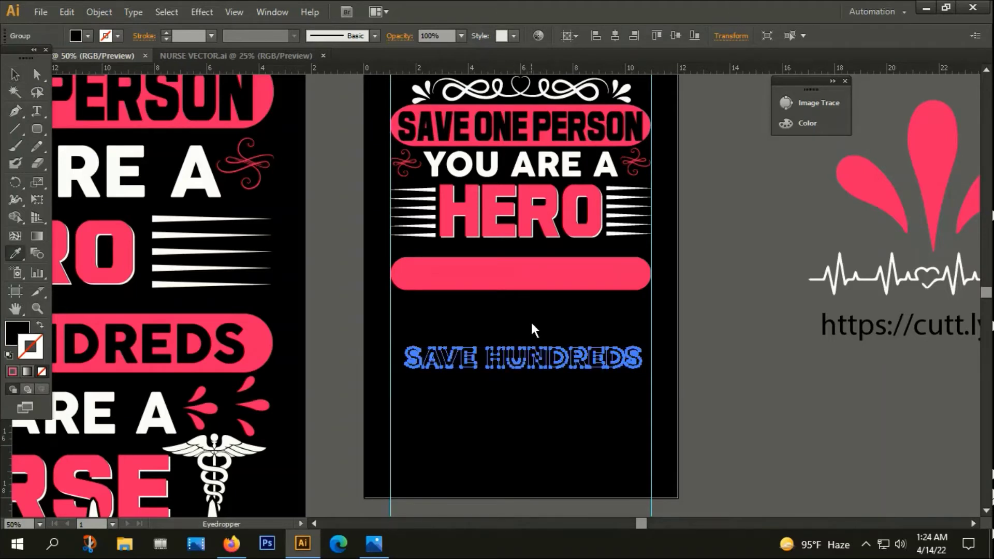
pyautogui.click(13, 76)
pyautogui.rightClick(449, 345)
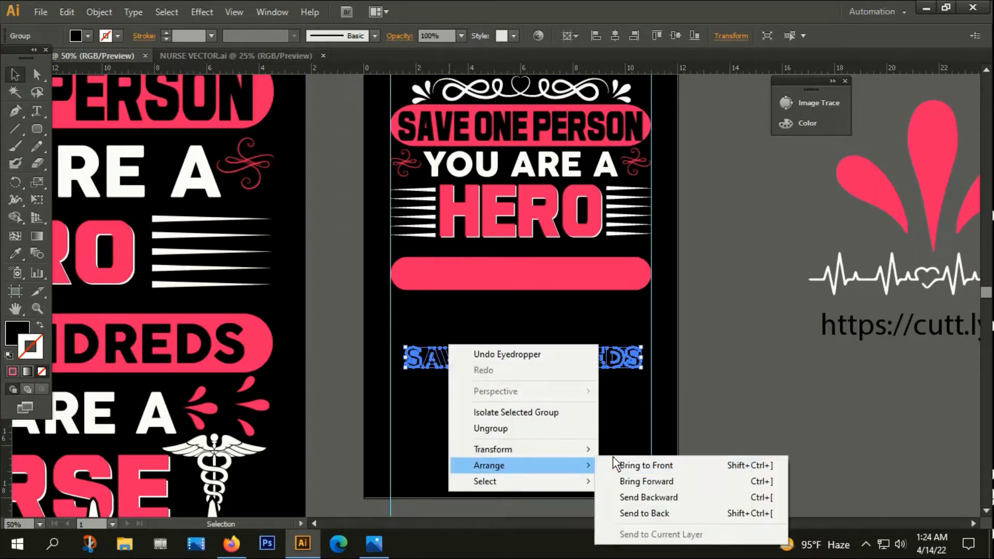
pyautogui.click(616, 464)
pyautogui.moveTo(567, 365); pyautogui.dragTo(564, 278)
pyautogui.click(554, 358)
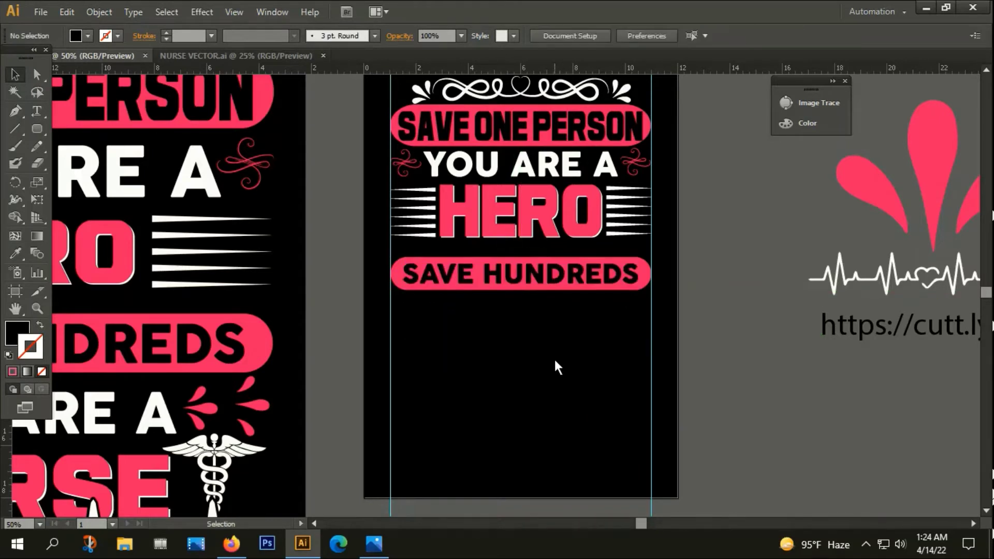
# - Enlarge the SAVE HUNDREDS lettering to fill its pink bar
pyautogui.scroll(3, 544, 299)
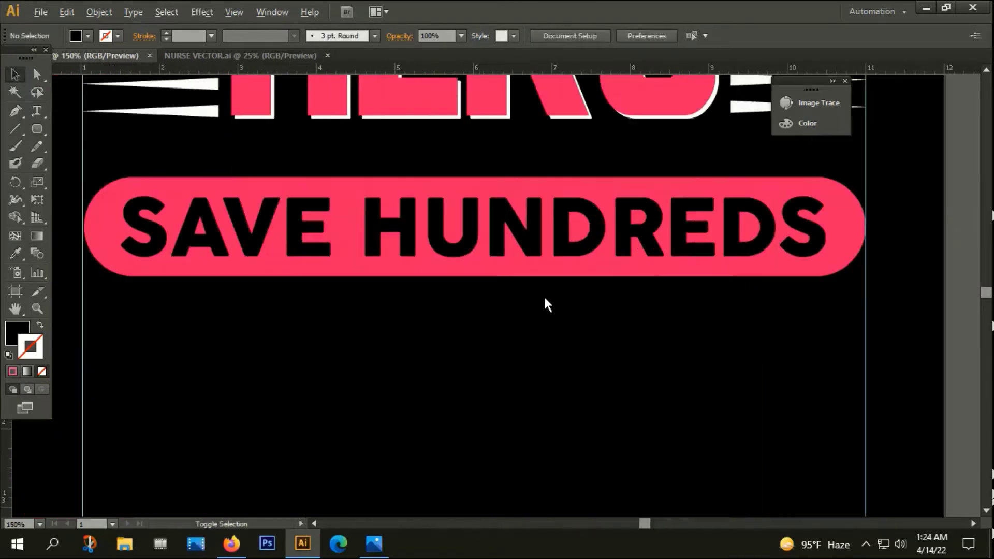
pyautogui.click(296, 234)
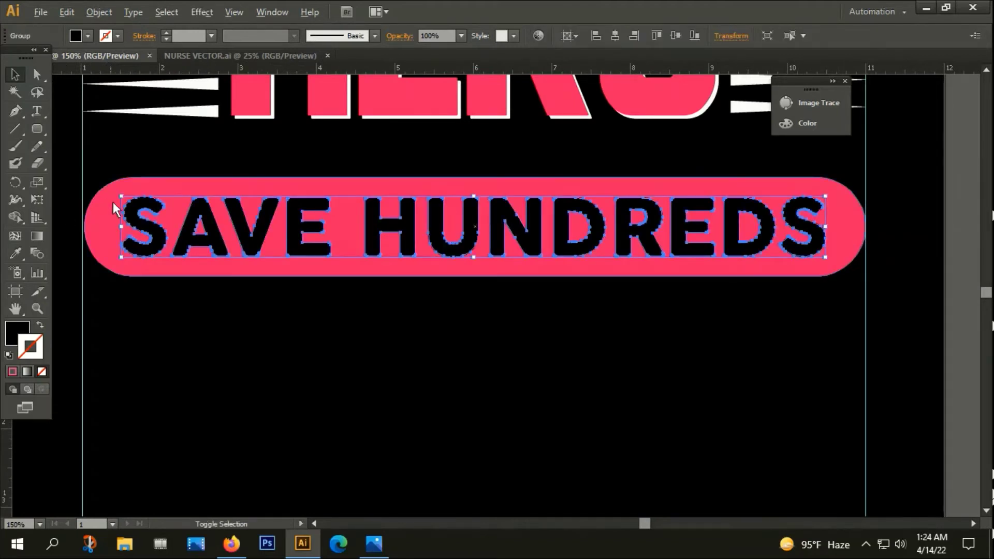
pyautogui.moveTo(120, 195); pyautogui.dragTo(102, 187)
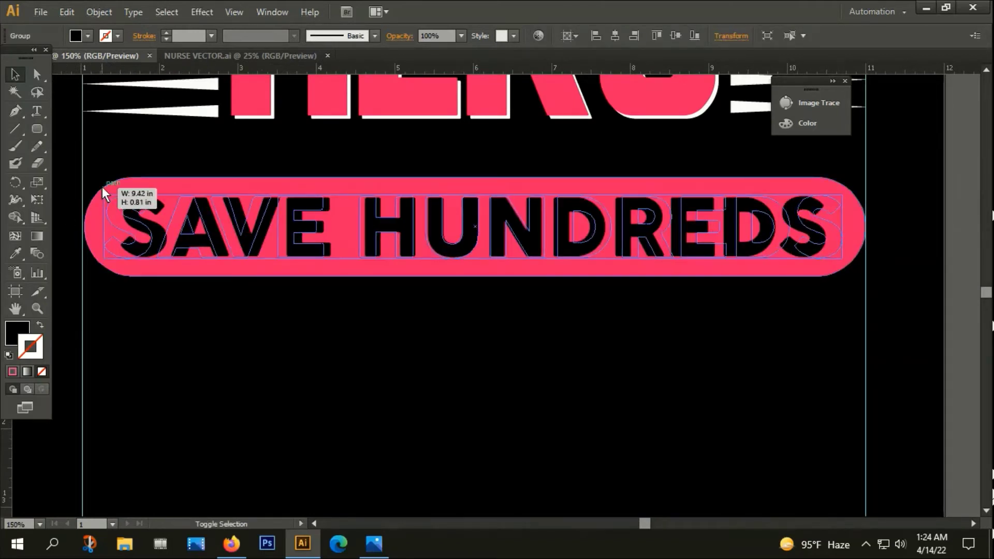
pyautogui.click(560, 455)
pyautogui.scroll(-1, 560, 454)
pyautogui.scroll(-1, 529, 383)
# - Group the lettering with the pink bar and nudge the group up beneath HERO
pyautogui.rightClick(525, 302)
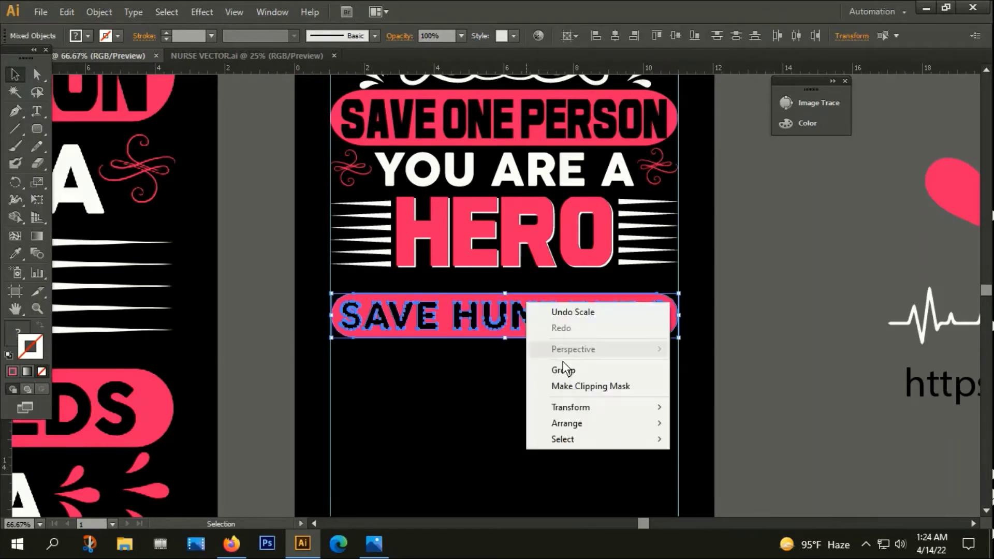
pyautogui.click(571, 368)
pyautogui.moveTo(543, 329); pyautogui.dragTo(565, 326)
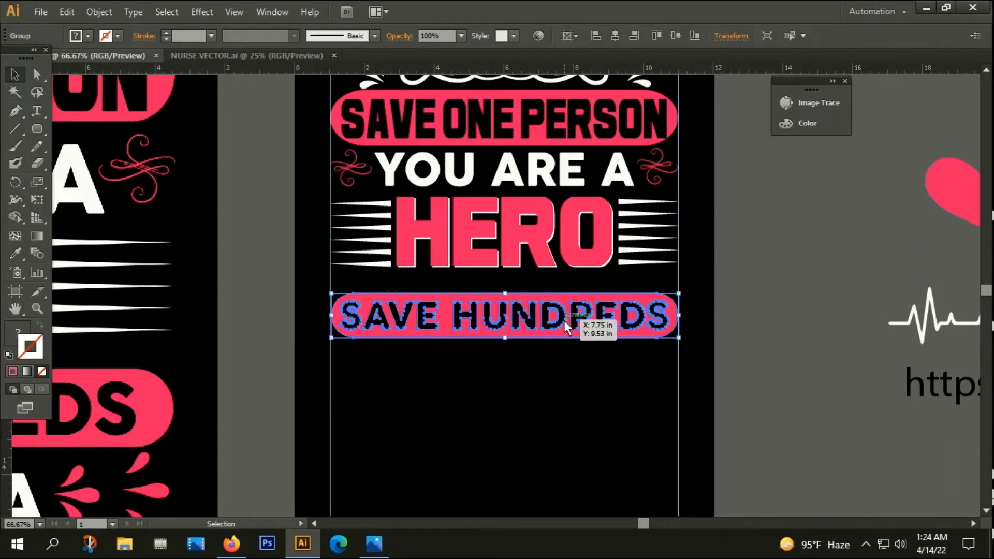
pyautogui.press('Up')
pyautogui.press('Up')
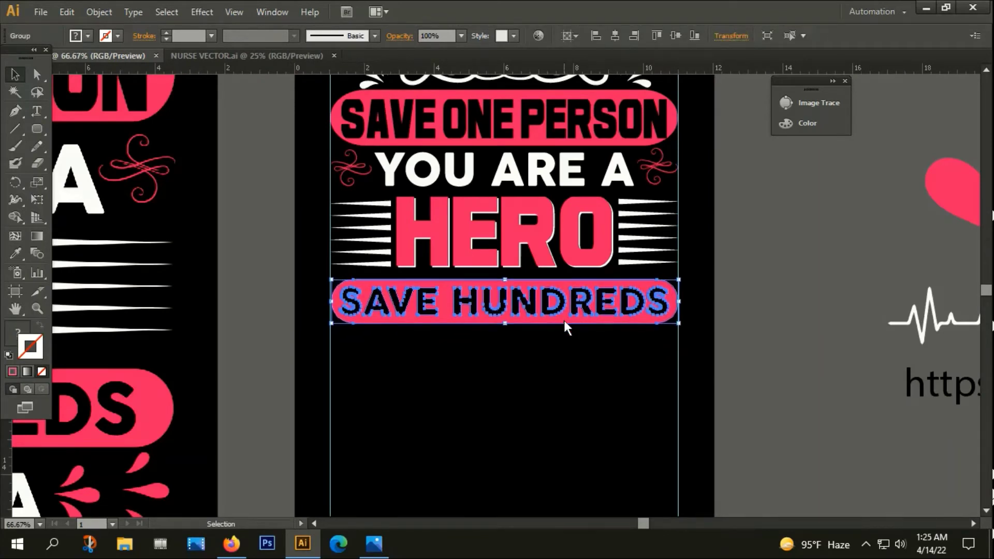
pyautogui.press('Up')
pyautogui.hotkey('ctrl', '-')
pyautogui.hotkey('ctrl', '-')
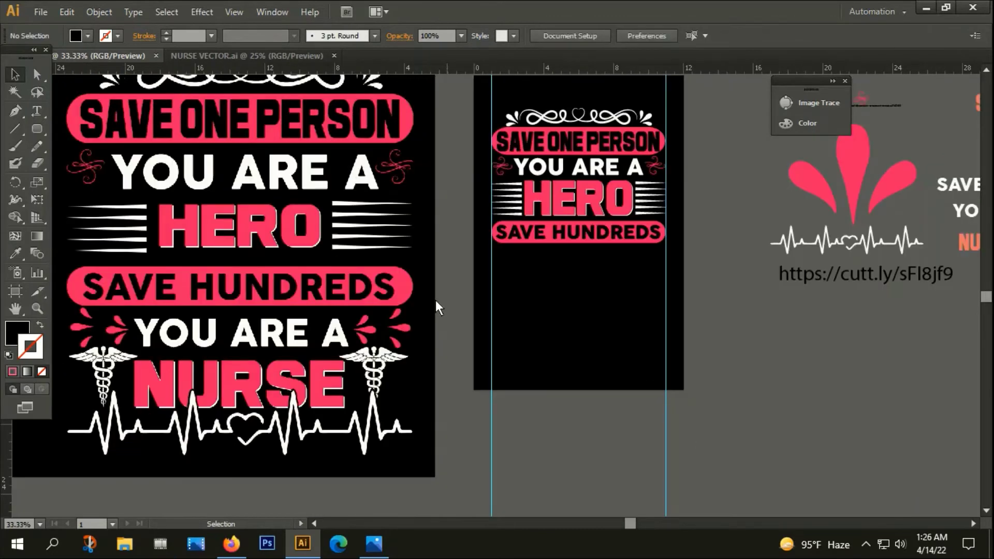
pyautogui.click(631, 399)
# - Copy the spare YOU ARE A text below SAVE HUNDREDS and convert it to outlines
pyautogui.hotkey('ctrl', '-')
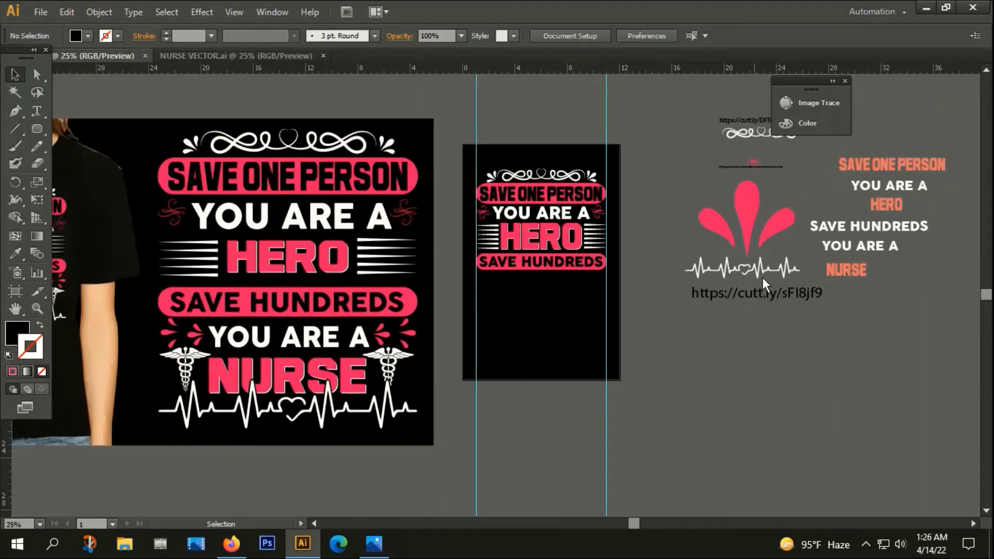
pyautogui.click(873, 248)
pyautogui.moveTo(873, 250); pyautogui.dragTo(543, 282)
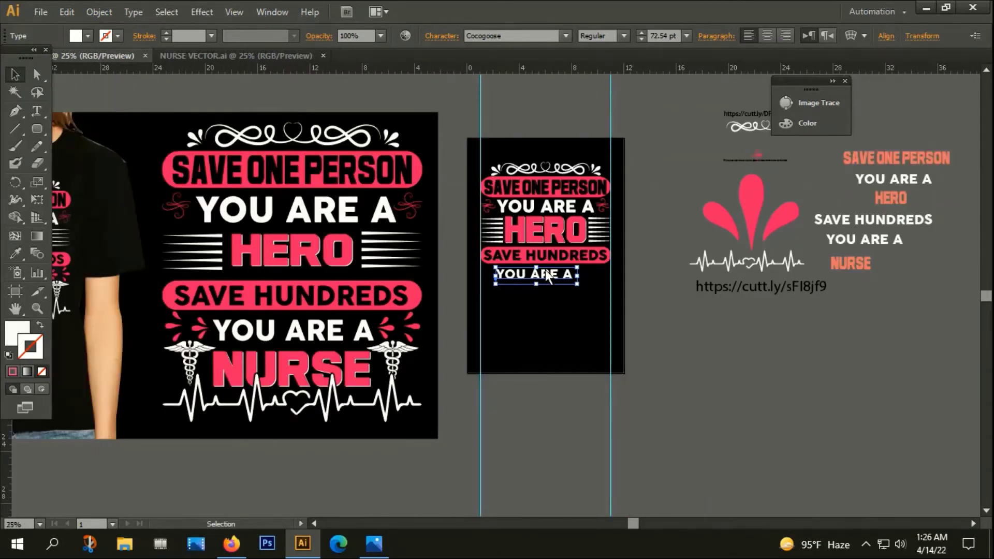
pyautogui.rightClick(545, 271)
pyautogui.click(580, 370)
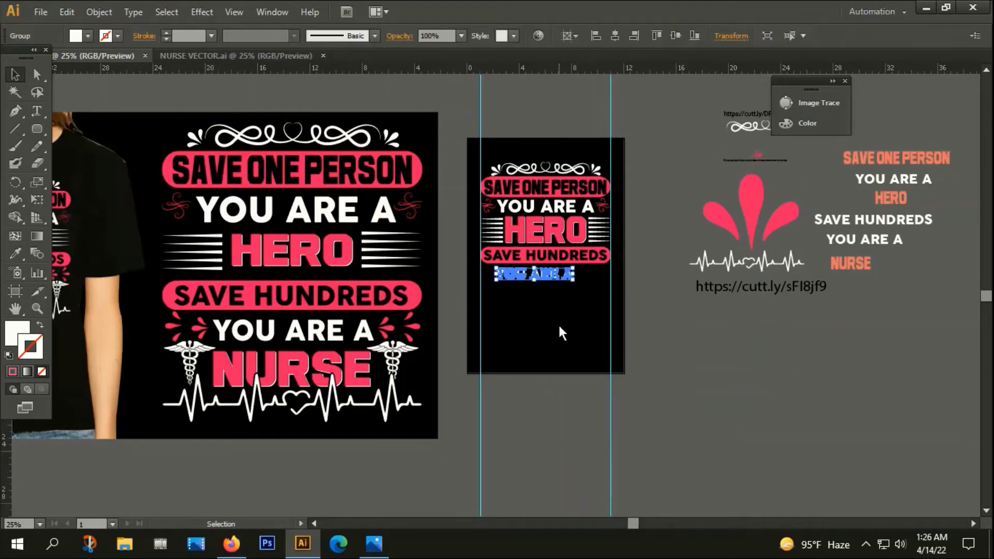
pyautogui.click(558, 328)
pyautogui.scroll(2, 556, 290)
# - Horizontally centre YOU ARE A under the SAVE HUNDREDS bar
pyautogui.click(567, 266)
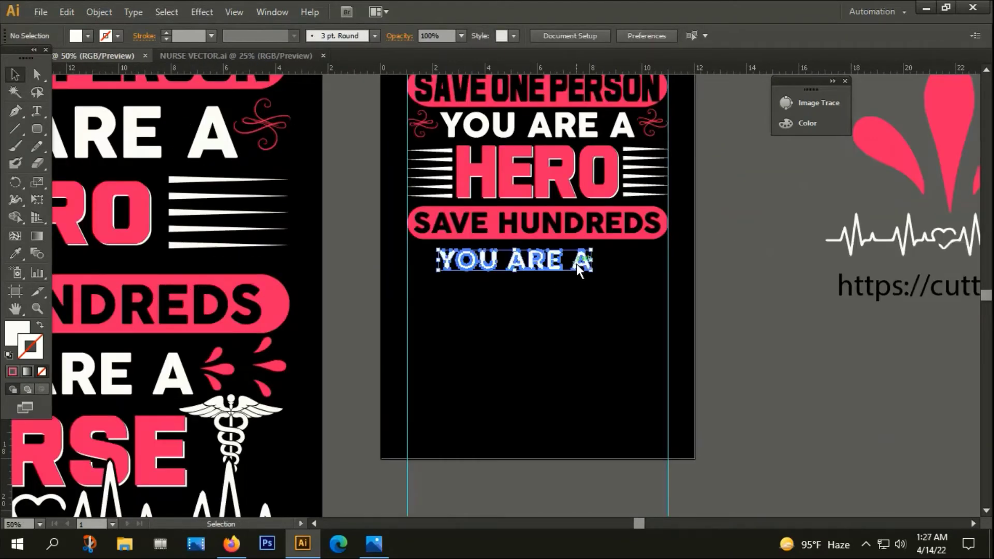
pyautogui.scroll(1, 576, 264)
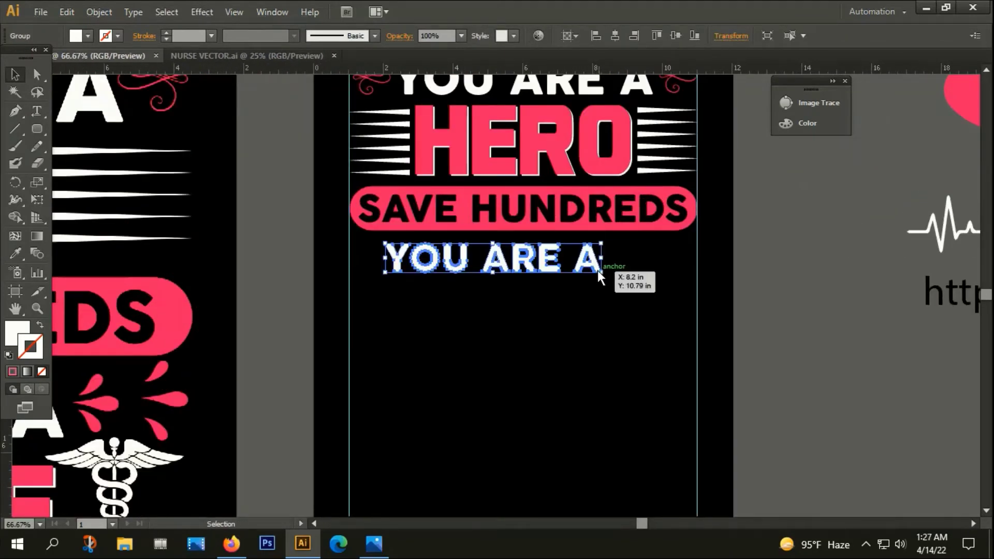
pyautogui.moveTo(597, 264); pyautogui.dragTo(609, 261)
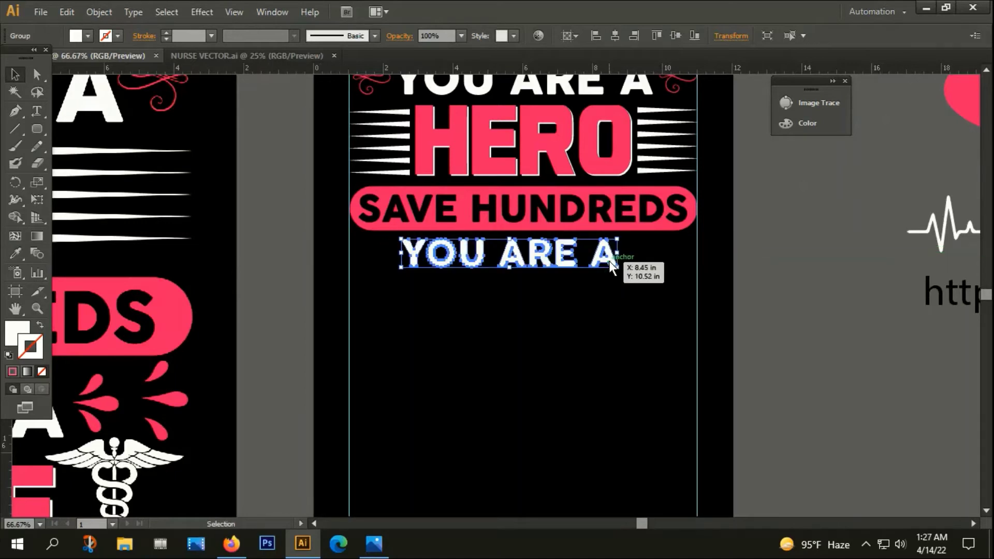
pyautogui.keyDown('shift'); pyautogui.click(579, 218); pyautogui.keyUp('shift')
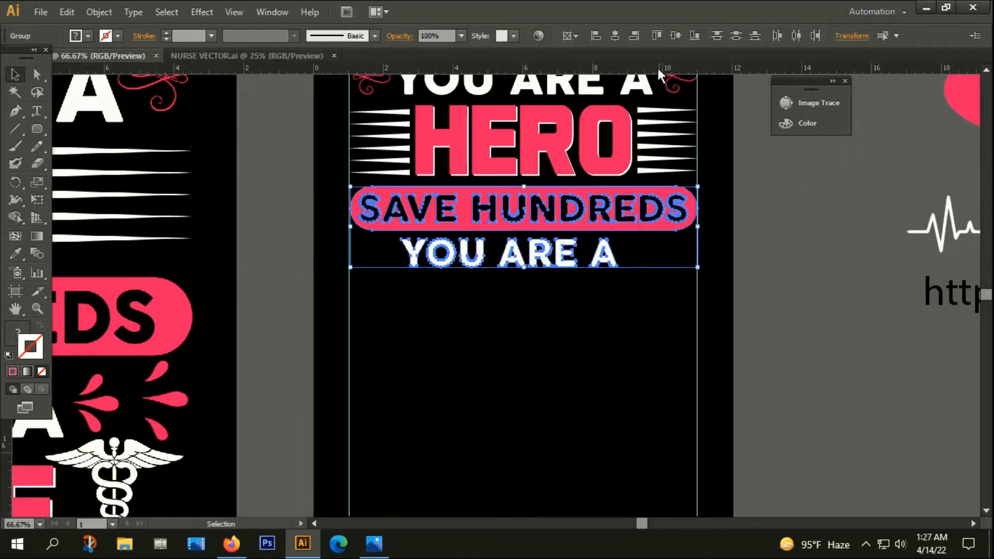
pyautogui.click(616, 36)
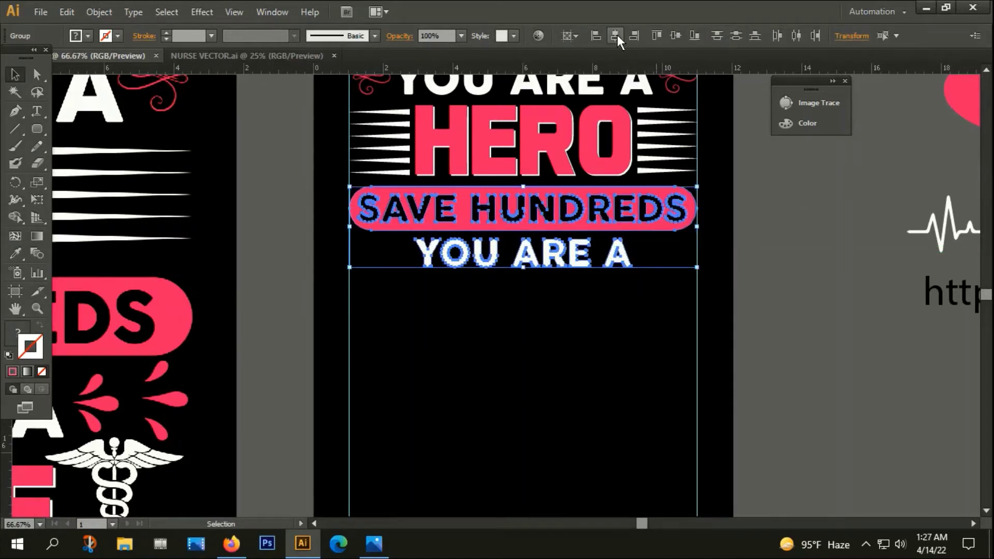
pyautogui.click(561, 372)
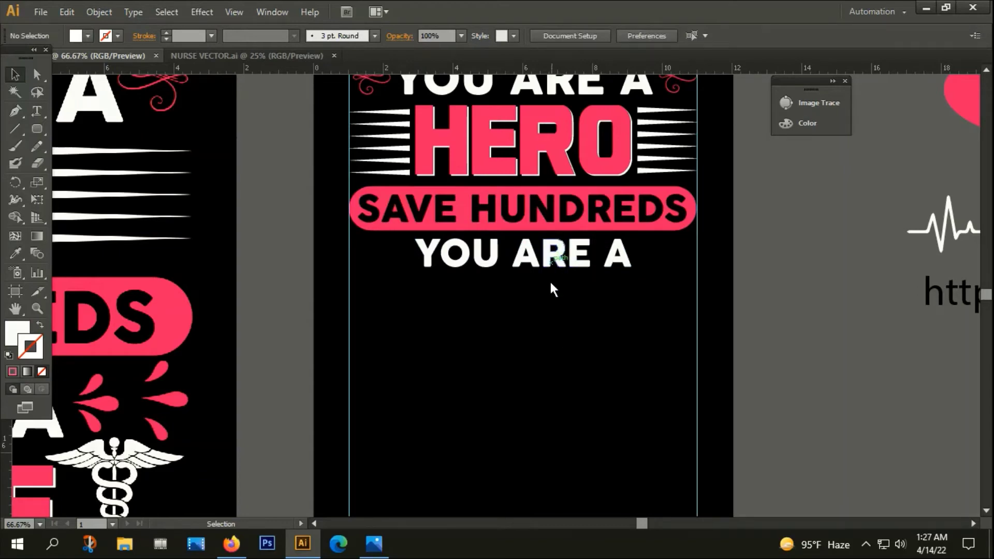
pyautogui.scroll(-2, 545, 303)
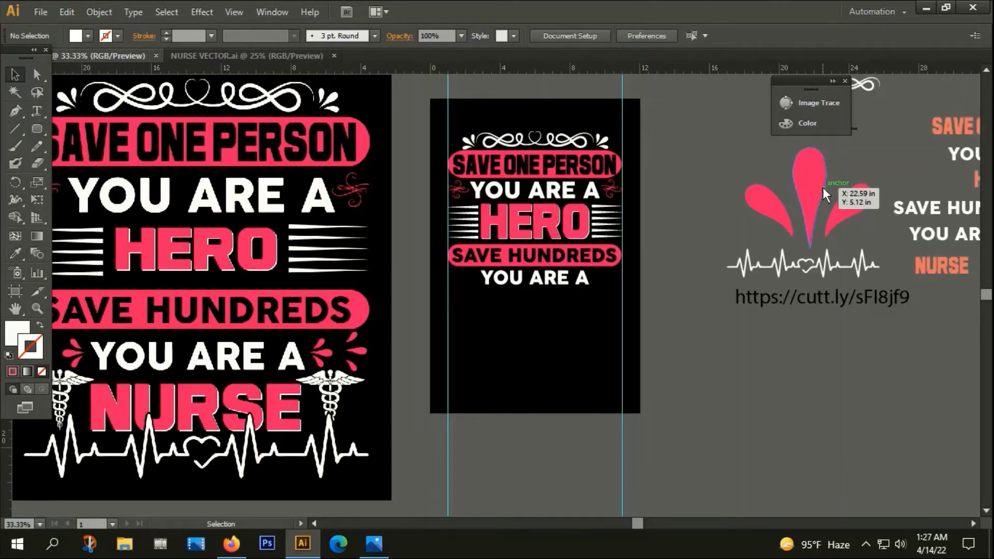
# - Copy the pink splash onto the black artboard, shrink it, and rotate it 90°
pyautogui.moveTo(819, 187); pyautogui.dragTo(518, 278)
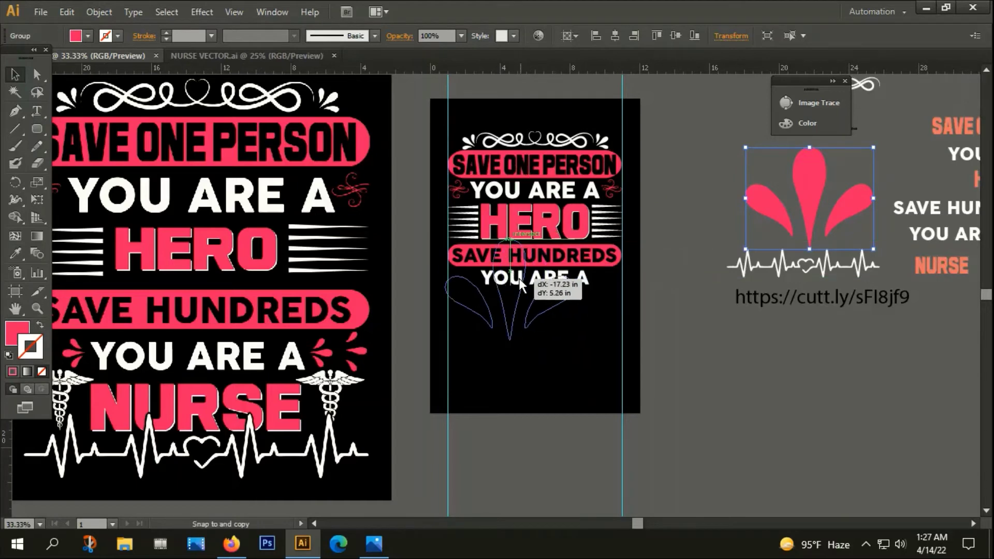
pyautogui.scroll(2, 515, 275)
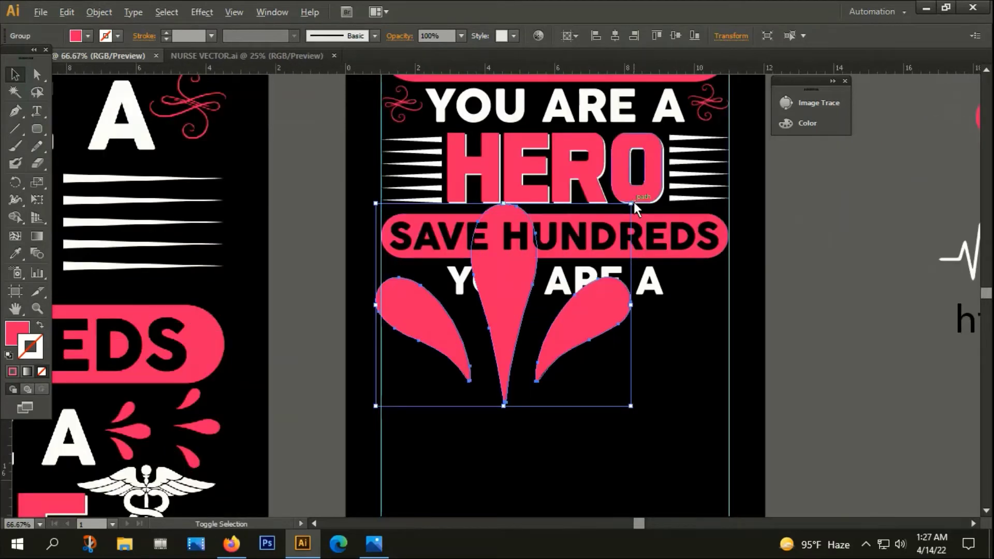
pyautogui.moveTo(631, 202); pyautogui.dragTo(541, 277)
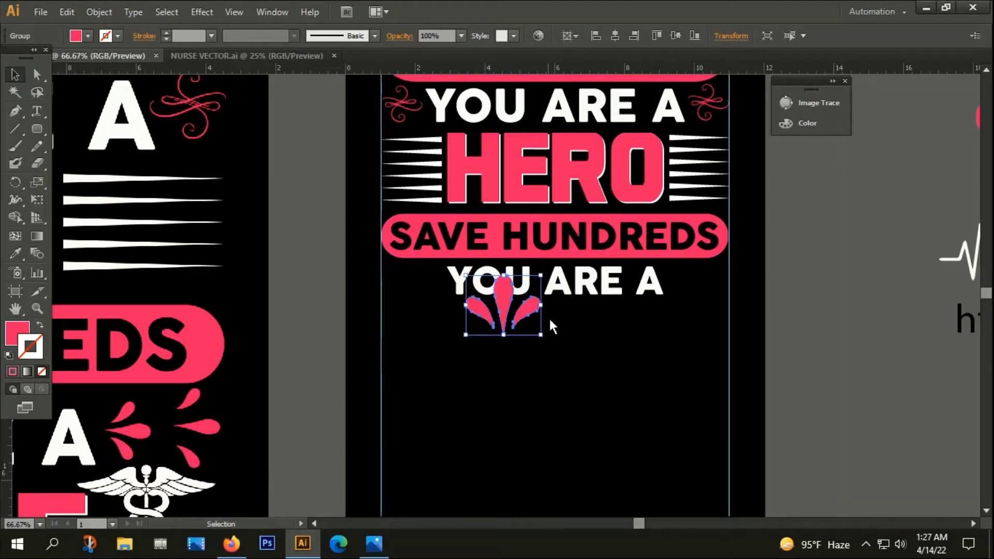
pyautogui.moveTo(541, 276); pyautogui.dragTo(421, 288)
pyautogui.scroll(1, 424, 285)
pyautogui.scroll(2, 426, 283)
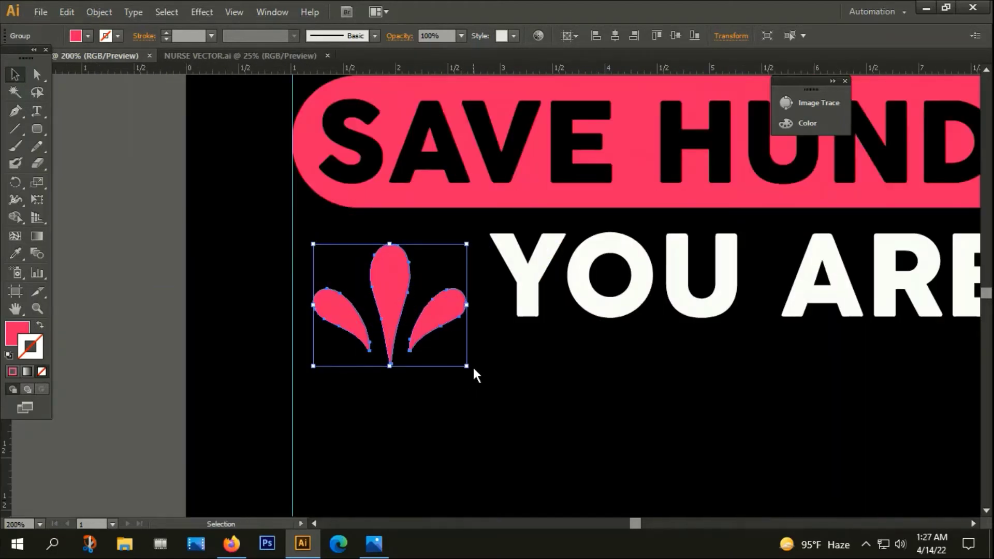
pyautogui.moveTo(472, 365); pyautogui.dragTo(448, 220)
pyautogui.click(448, 221)
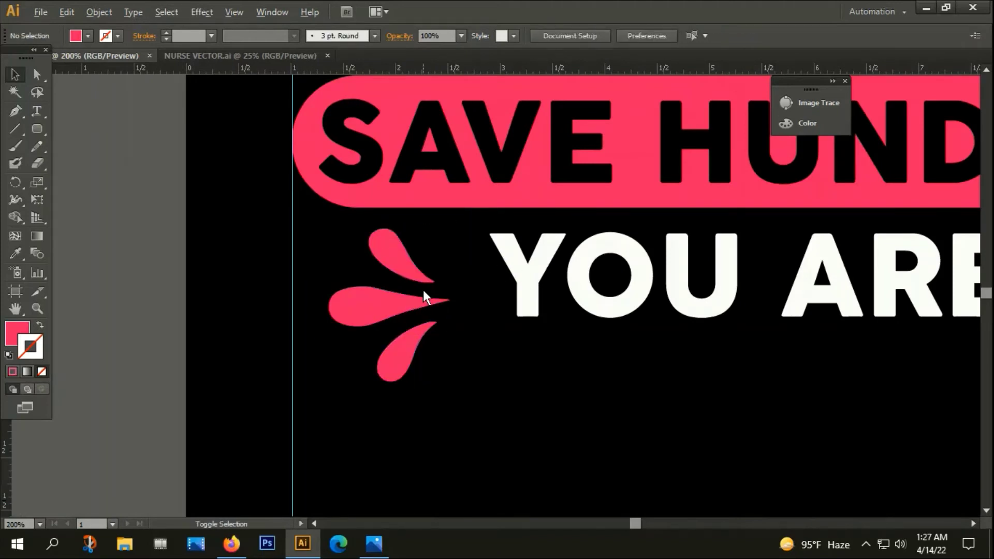
# - Scale the splash slightly, add a duplicate further left, and select both splashes
pyautogui.click(419, 310)
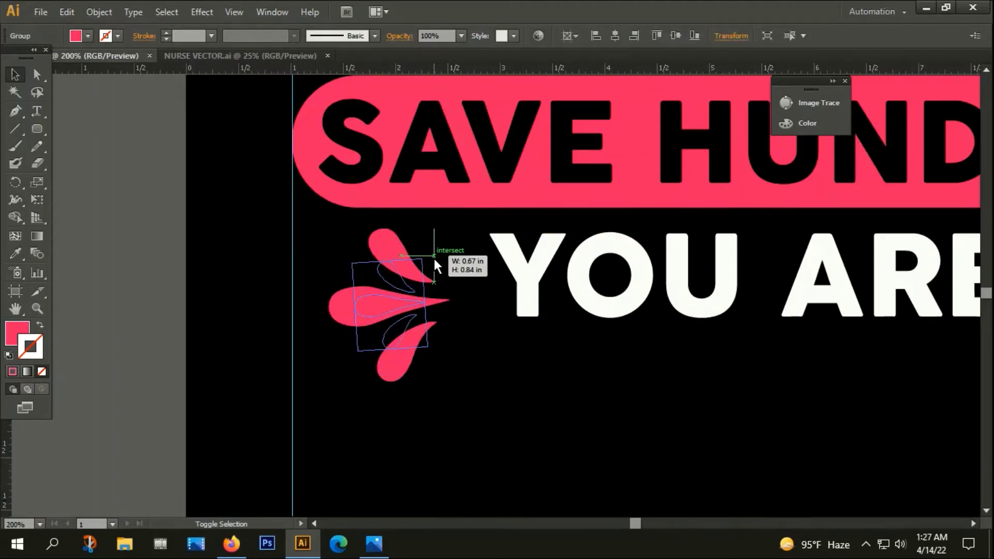
pyautogui.moveTo(448, 224); pyautogui.dragTo(422, 259)
pyautogui.moveTo(372, 308)
pyautogui.mouseDown()
pyautogui.moveTo(424, 273)
pyautogui.moveTo(331, 267)
pyautogui.mouseUp()
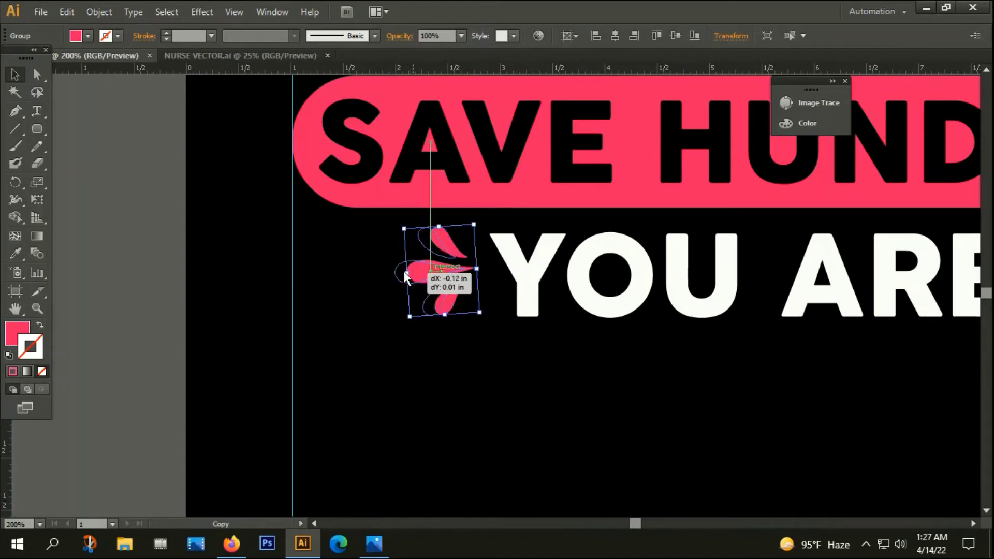
pyautogui.moveTo(383, 312); pyautogui.dragTo(393, 322)
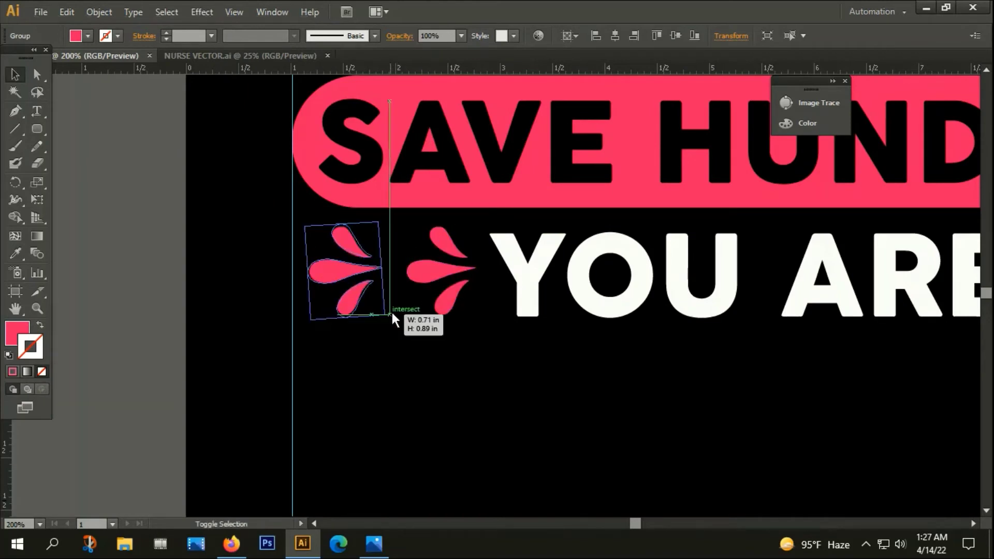
pyautogui.moveTo(362, 366); pyautogui.dragTo(446, 262)
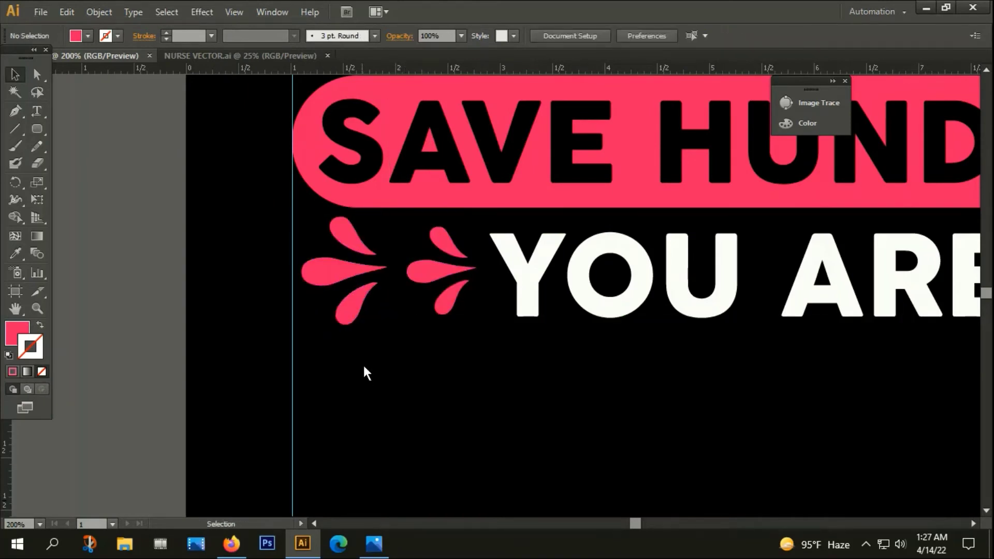
pyautogui.rightClick(446, 262)
# - Group the splash pair and place a vertically reflected copy right of YOU ARE A
pyautogui.click(483, 330)
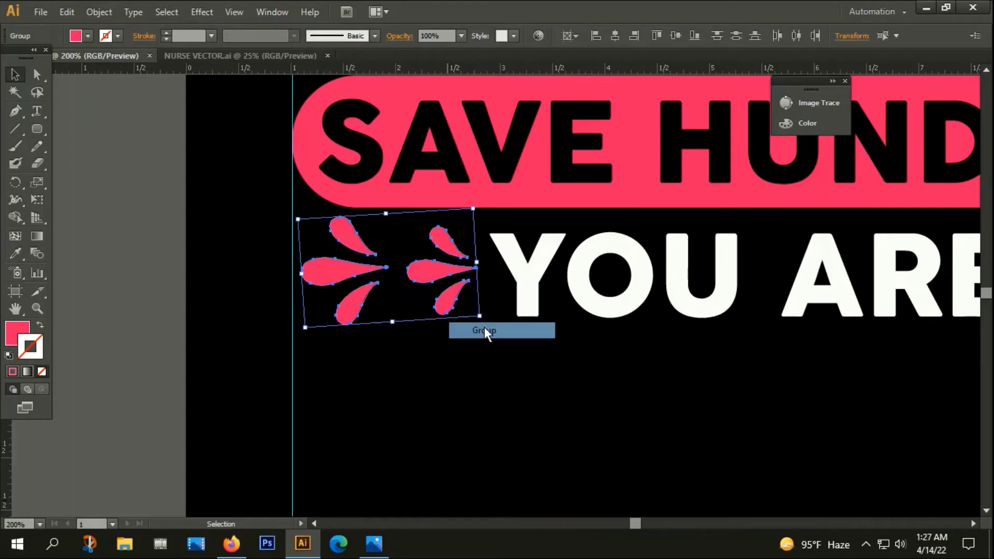
pyautogui.scroll(-3, 479, 326)
pyautogui.rightClick(465, 321)
pyautogui.moveTo(510, 426)
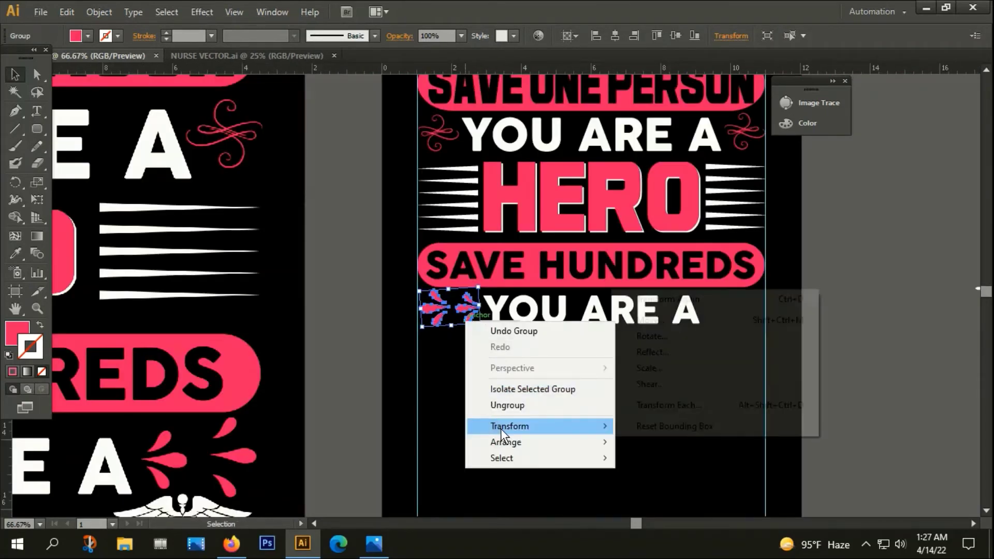
pyautogui.click(654, 363)
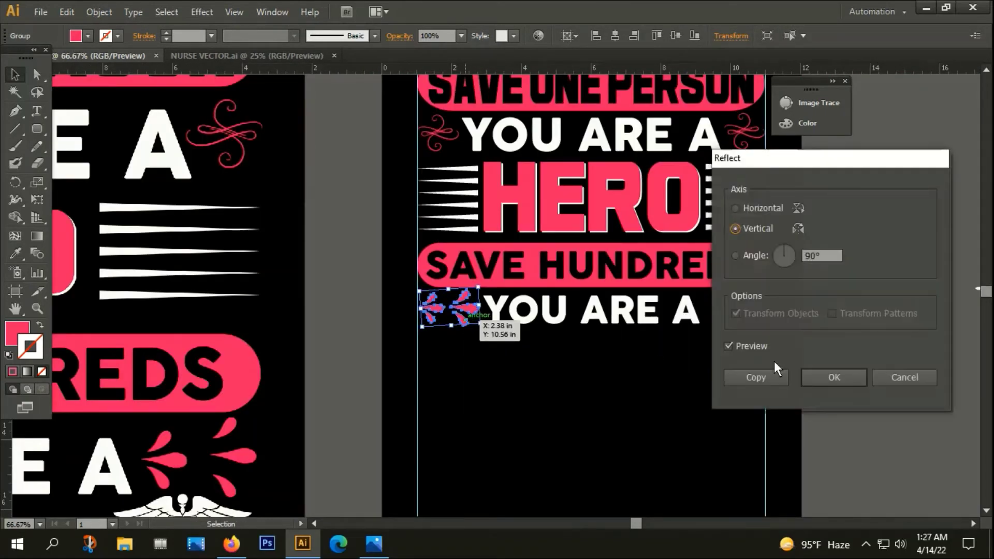
pyautogui.click(754, 380)
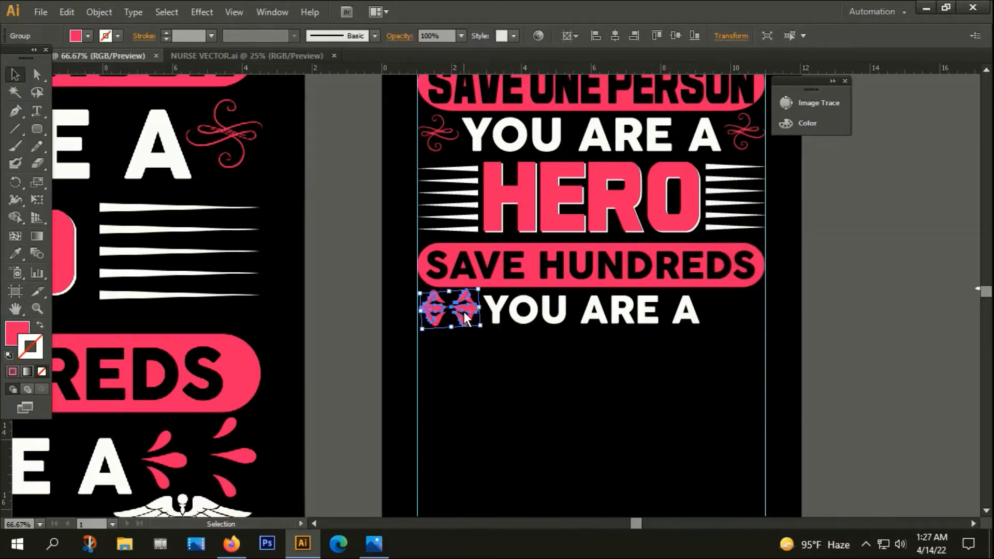
pyautogui.moveTo(468, 320); pyautogui.dragTo(742, 317)
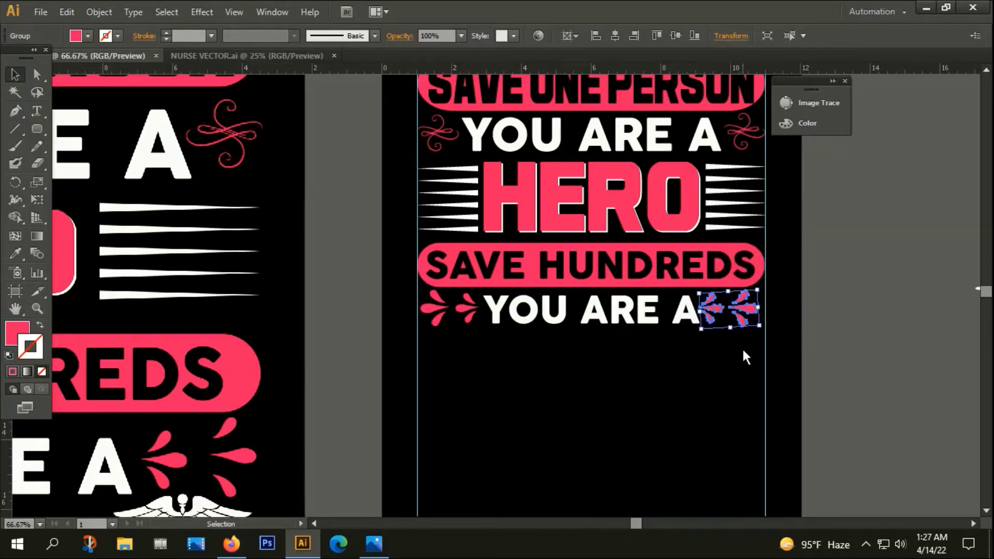
pyautogui.click(740, 377)
# - Fine-tune and check the mirrored splash pair's position beside YOU ARE A
pyautogui.moveTo(740, 377); pyautogui.dragTo(637, 374)
pyautogui.scroll(2, 634, 319)
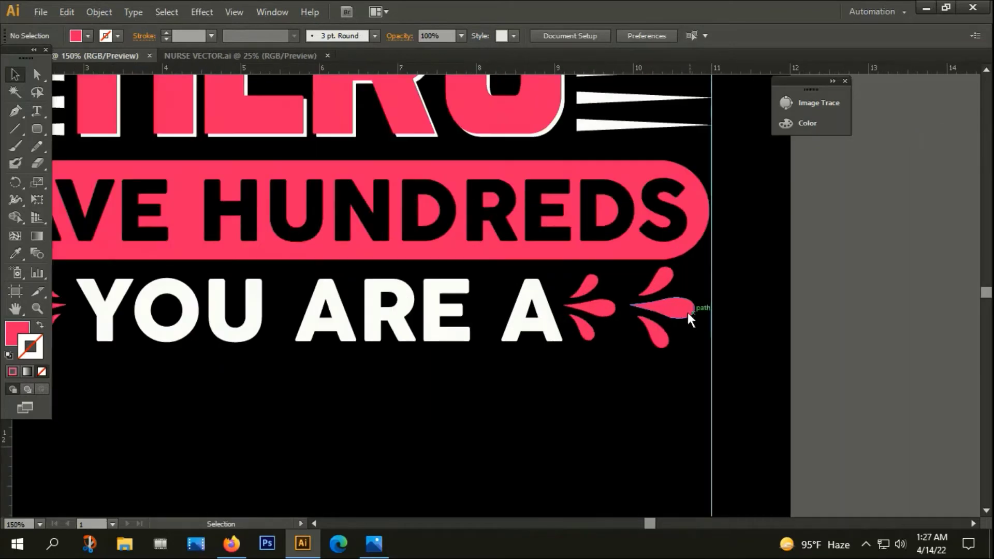
pyautogui.click(686, 313)
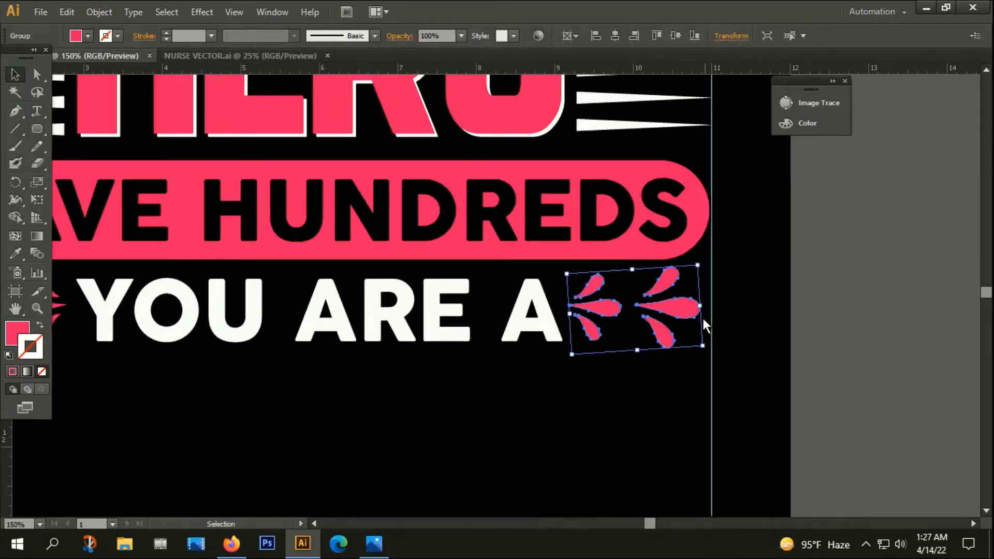
pyautogui.click(649, 367)
pyautogui.scroll(-2, 719, 321)
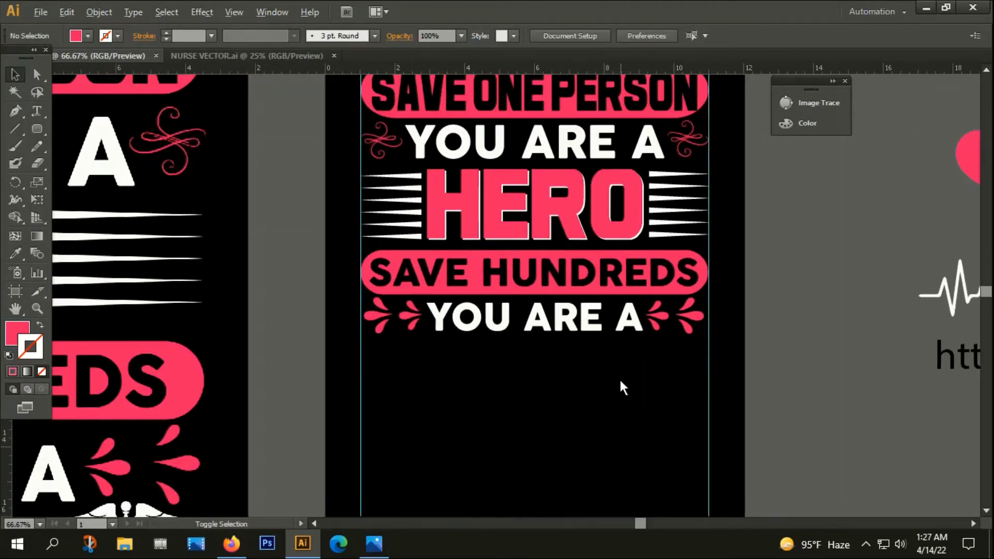
pyautogui.scroll(-2, 616, 380)
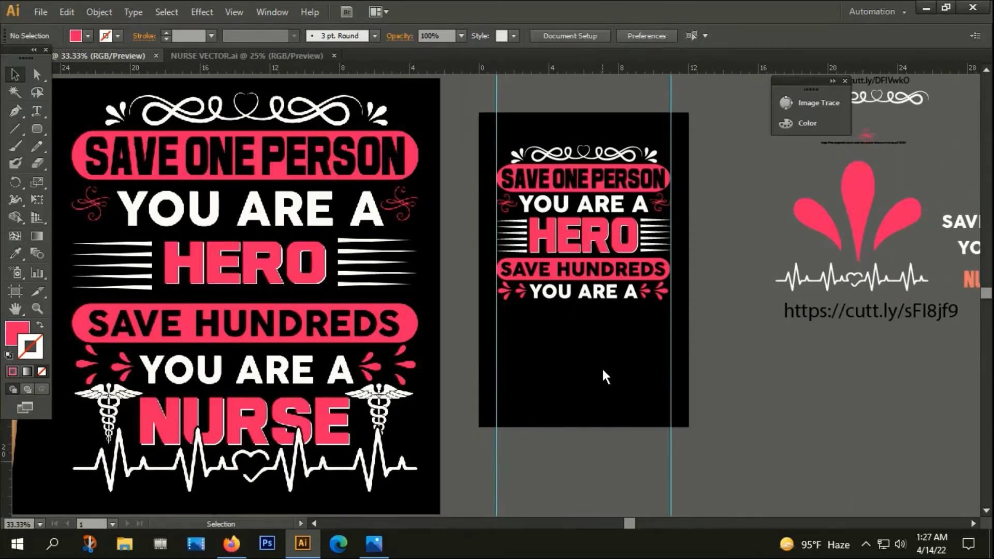
# - Move the NURSE text onto the artboard under YOU ARE A and convert it to outlines
pyautogui.hscroll(1, 765, 372)
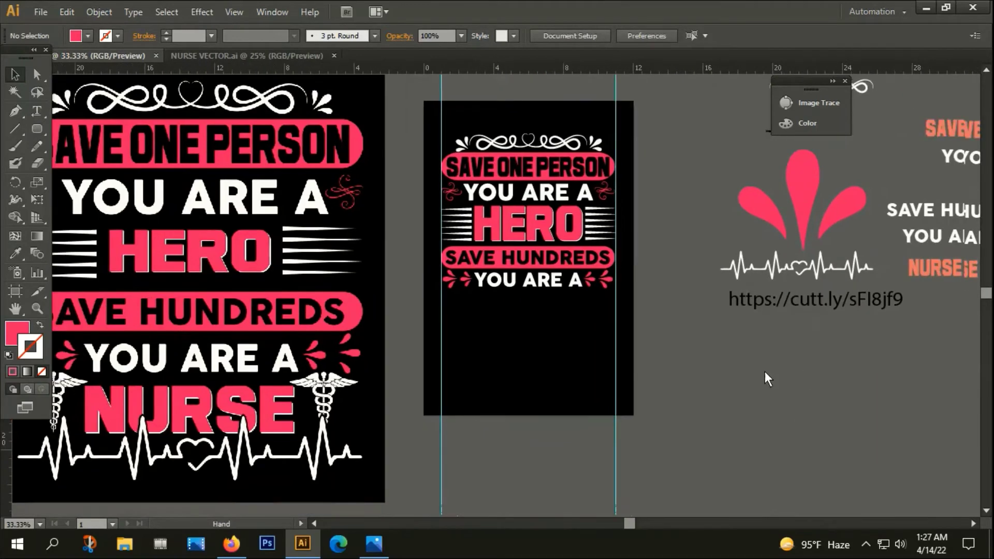
pyautogui.hscroll(2, 807, 332)
pyautogui.click(828, 294)
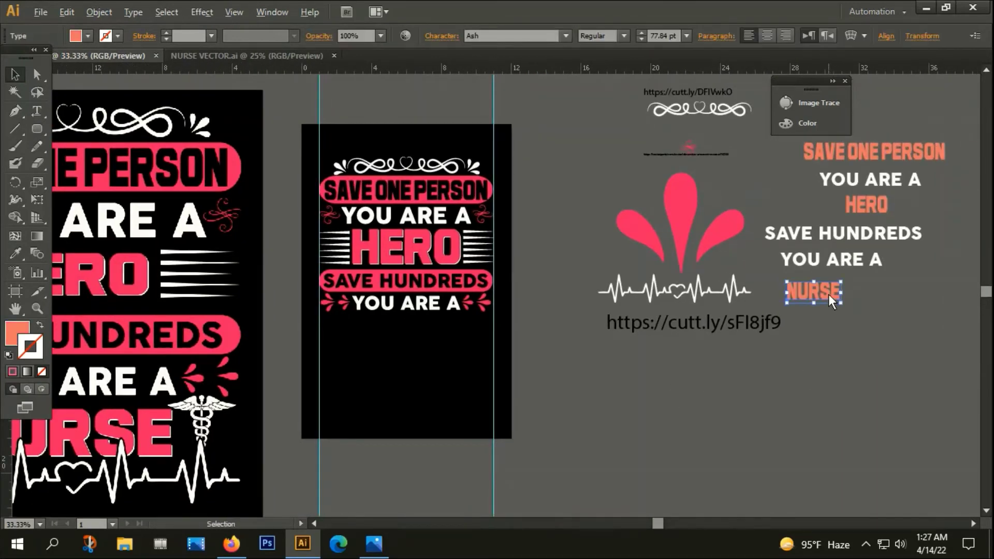
pyautogui.moveTo(828, 293); pyautogui.dragTo(412, 335)
pyautogui.scroll(3, 411, 335)
pyautogui.rightClick(408, 336)
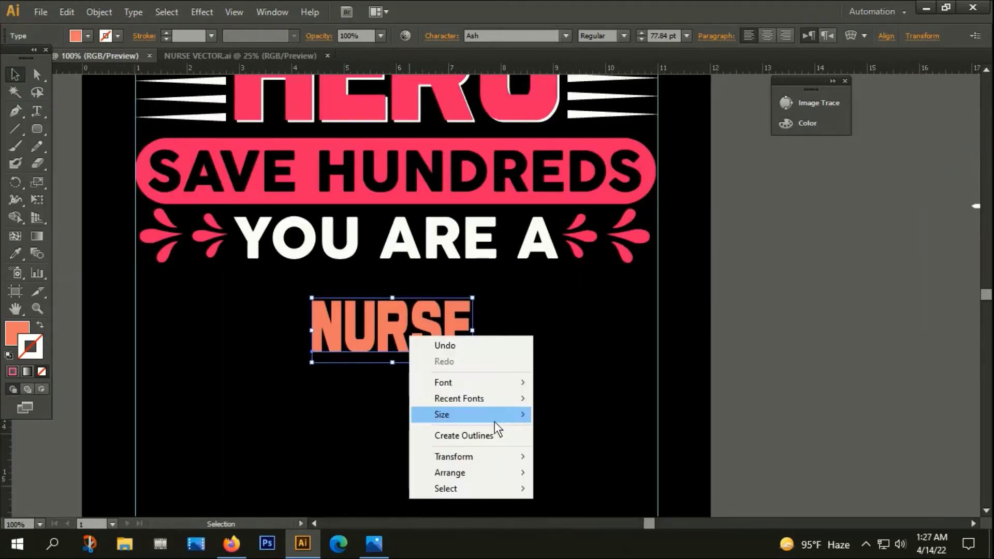
pyautogui.click(465, 435)
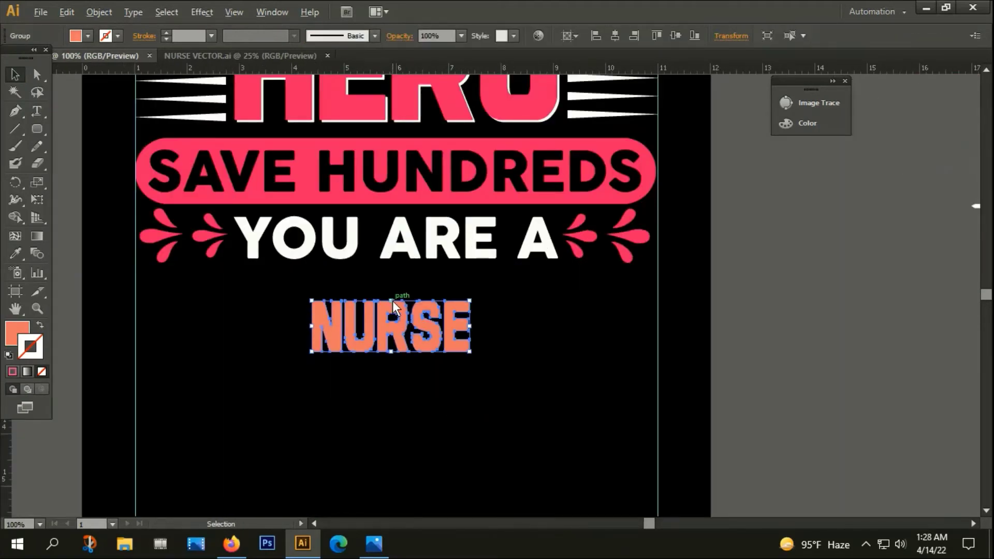
pyautogui.click(398, 399)
pyautogui.scroll(-2, 398, 398)
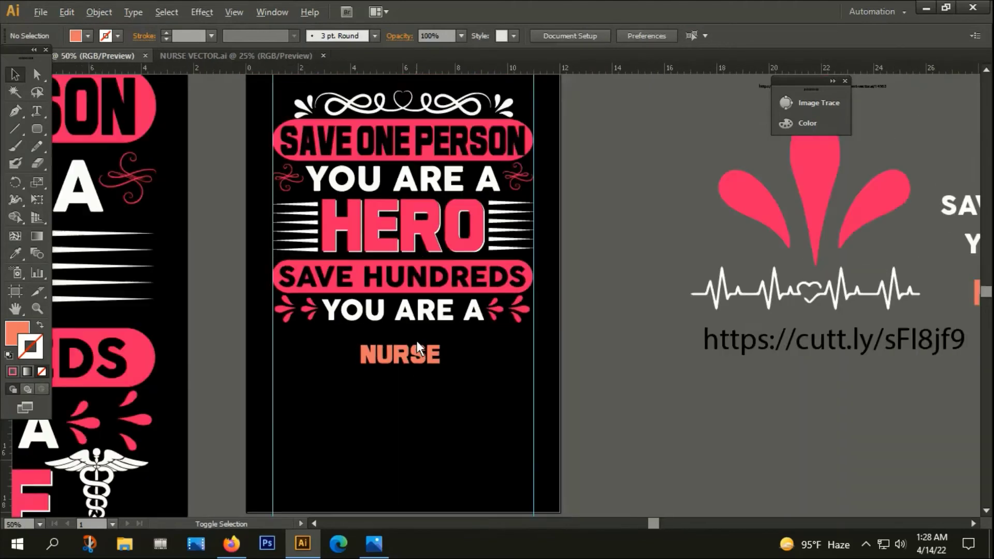
# - Enlarge NURSE to span the line width and nudge it up toward YOU ARE A
pyautogui.click(416, 352)
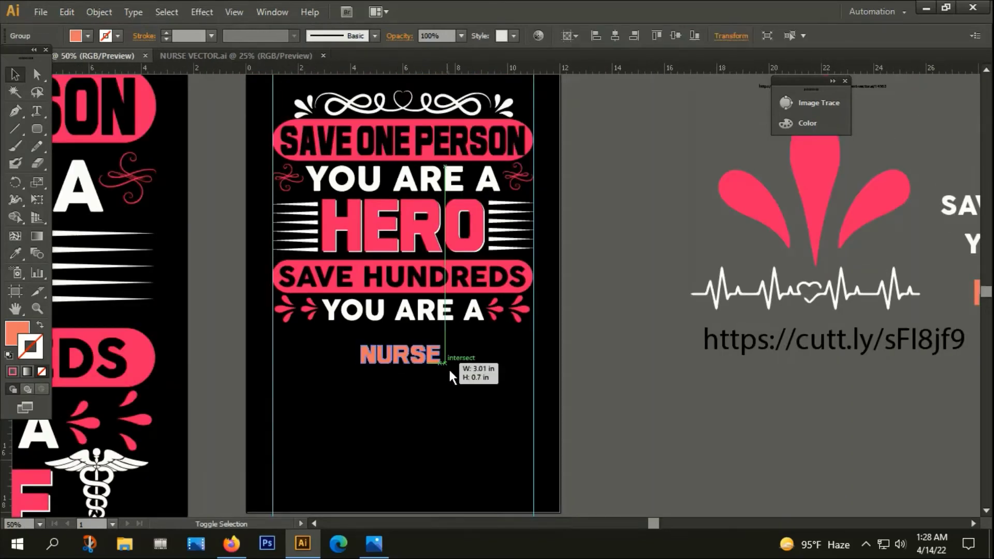
pyautogui.moveTo(448, 373)
pyautogui.mouseDown()
pyautogui.moveTo(474, 386)
pyautogui.moveTo(780, 289)
pyautogui.moveTo(865, 281)
pyautogui.moveTo(569, 336)
pyautogui.mouseUp()
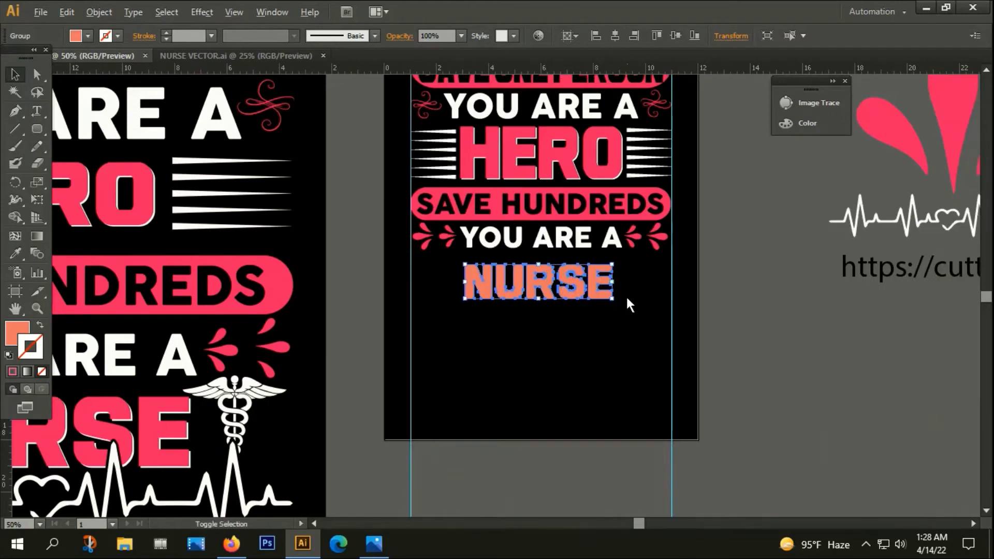
pyautogui.scroll(2, 626, 294)
pyautogui.moveTo(607, 315); pyautogui.dragTo(649, 349)
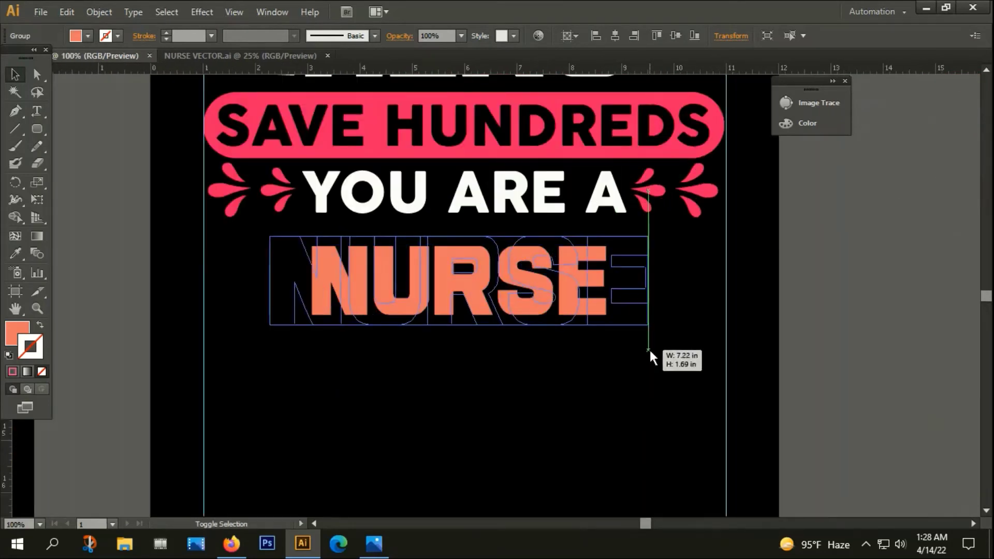
pyautogui.moveTo(621, 318); pyautogui.dragTo(622, 309)
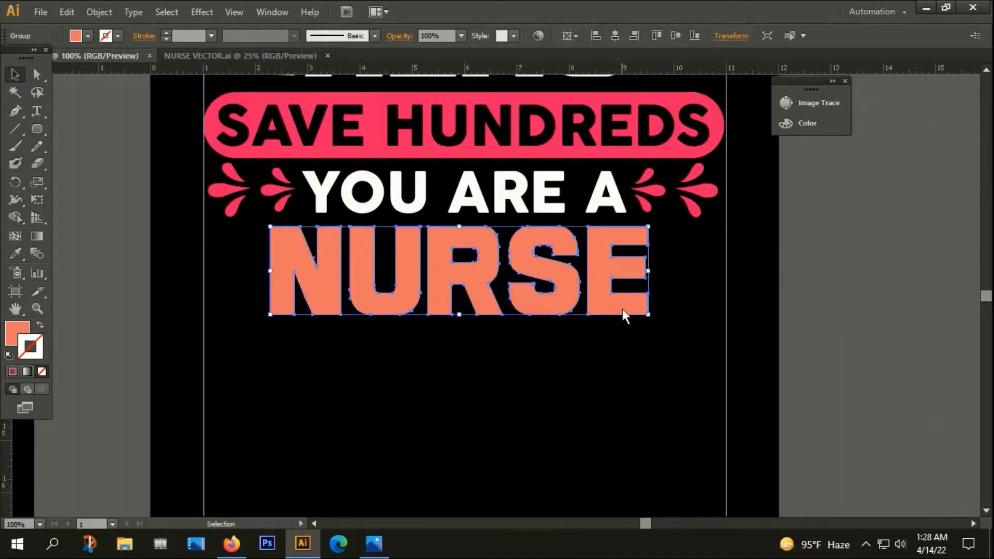
pyautogui.scroll(-3, 605, 332)
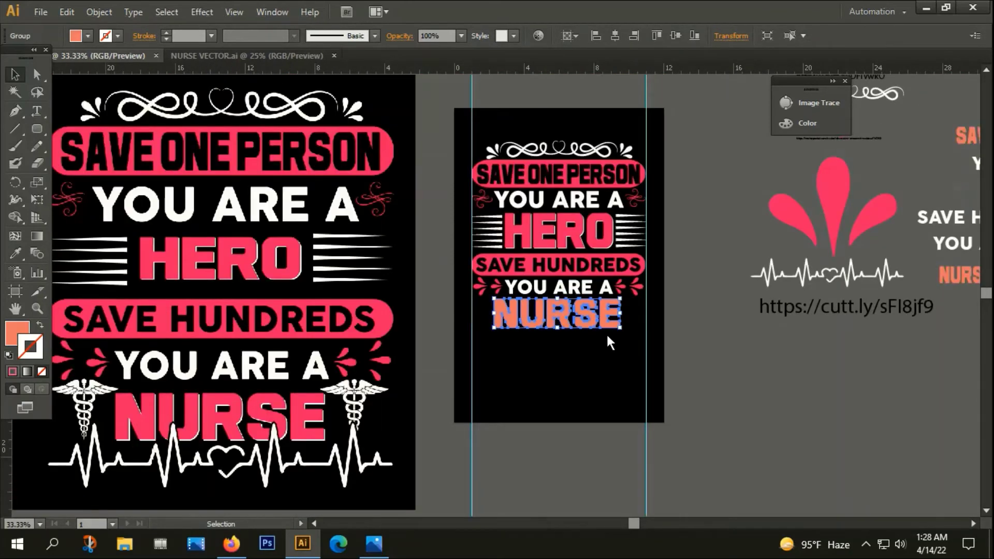
# - Fill NURSE with the drop shape's pink and nudge it slightly right and down
pyautogui.press('i')
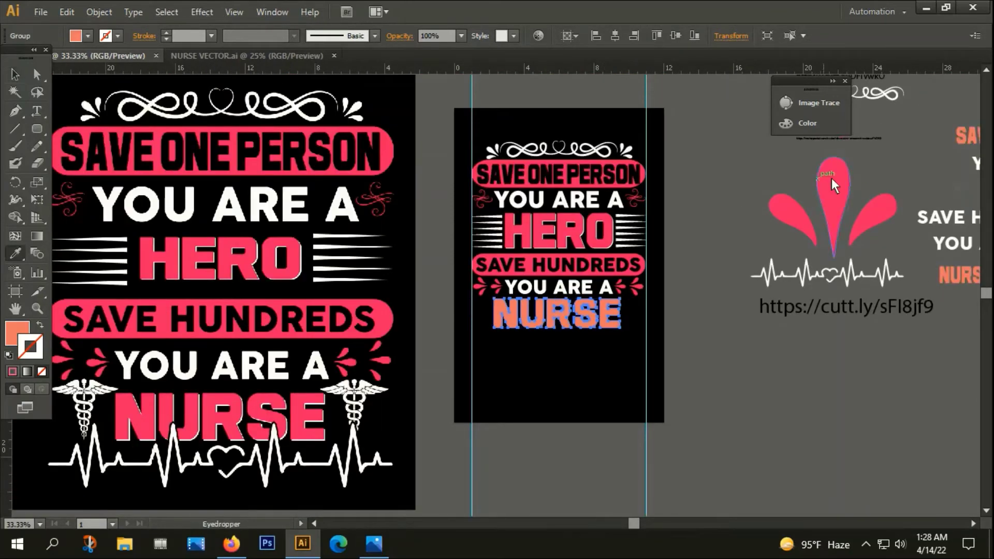
pyautogui.click(845, 189)
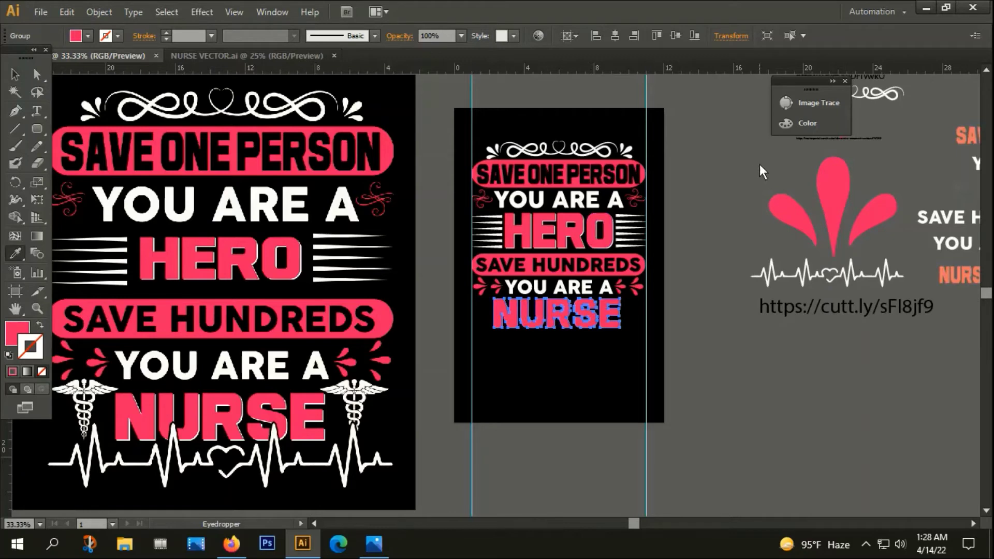
pyautogui.press('v')
pyautogui.press('i')
pyautogui.scroll(2, 527, 344)
pyautogui.scroll(1, 528, 345)
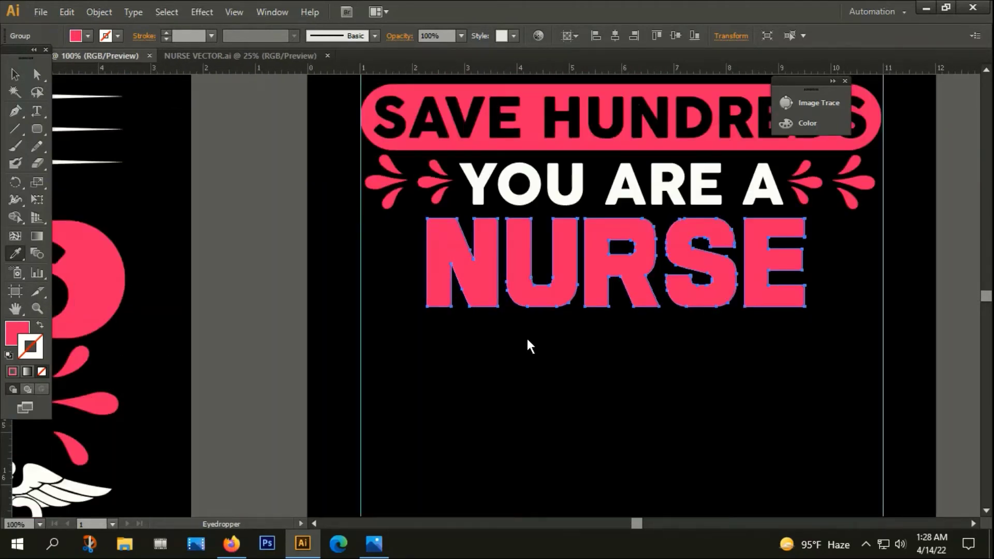
pyautogui.press('Right')
pyautogui.press('Right')
pyautogui.press('Down')
pyautogui.press('Down')
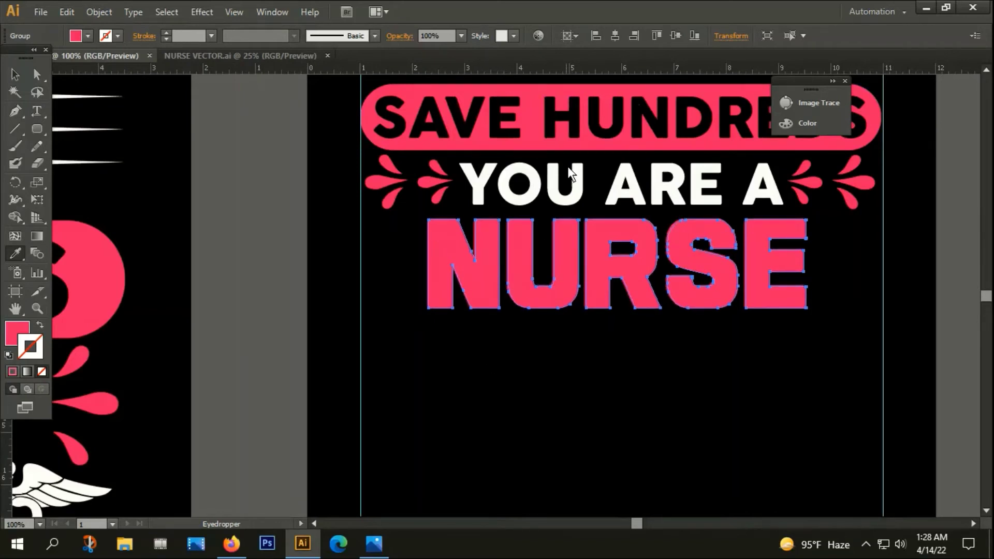
pyautogui.click(575, 198)
pyautogui.press('v')
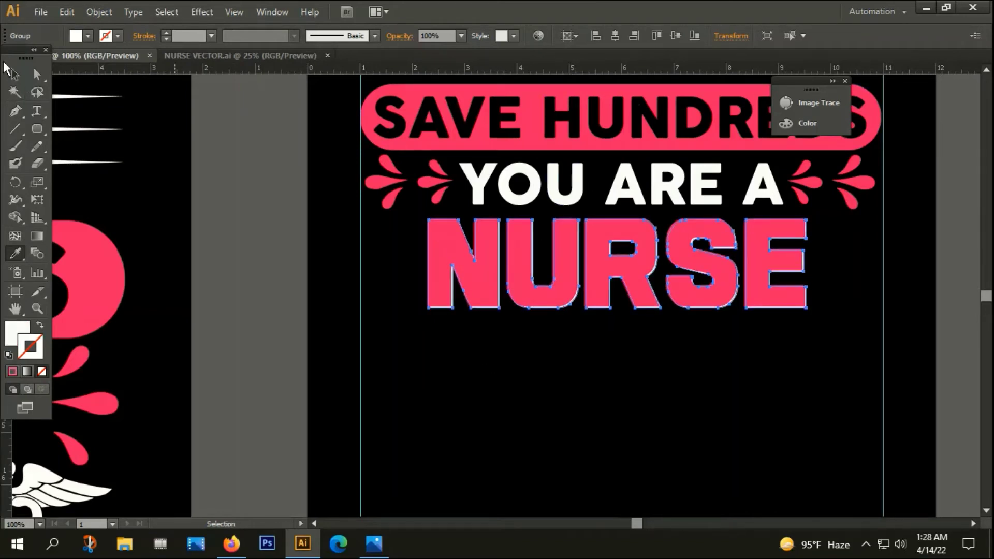
# - Group the NURSE lettering pieces together
pyautogui.click(529, 368)
pyautogui.click(666, 250)
pyautogui.rightClick(666, 250)
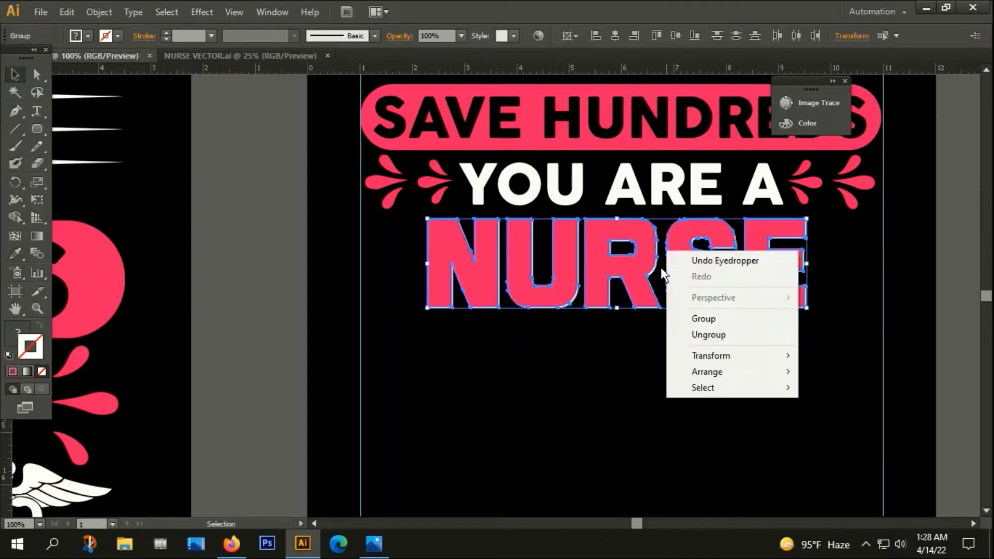
pyautogui.click(712, 319)
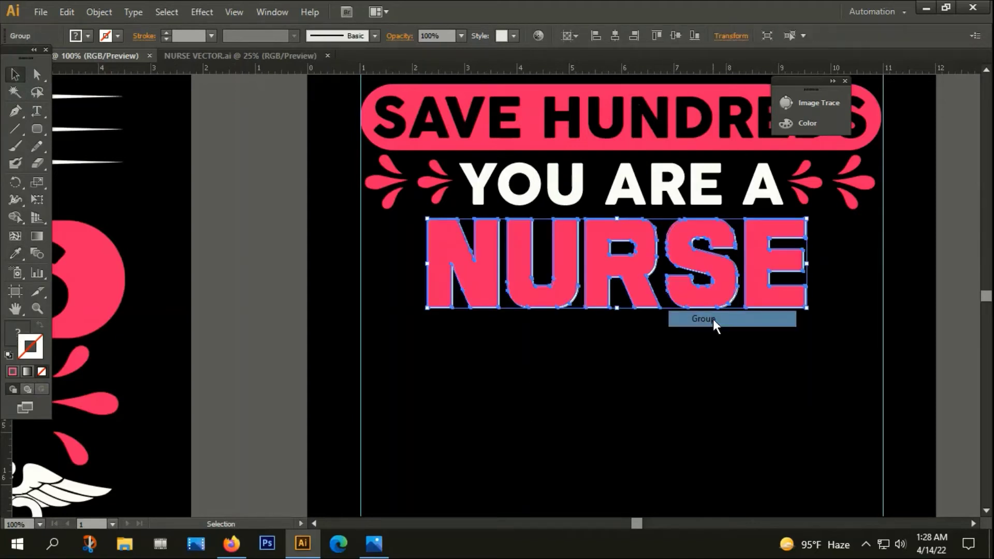
pyautogui.click(616, 38)
pyautogui.click(664, 412)
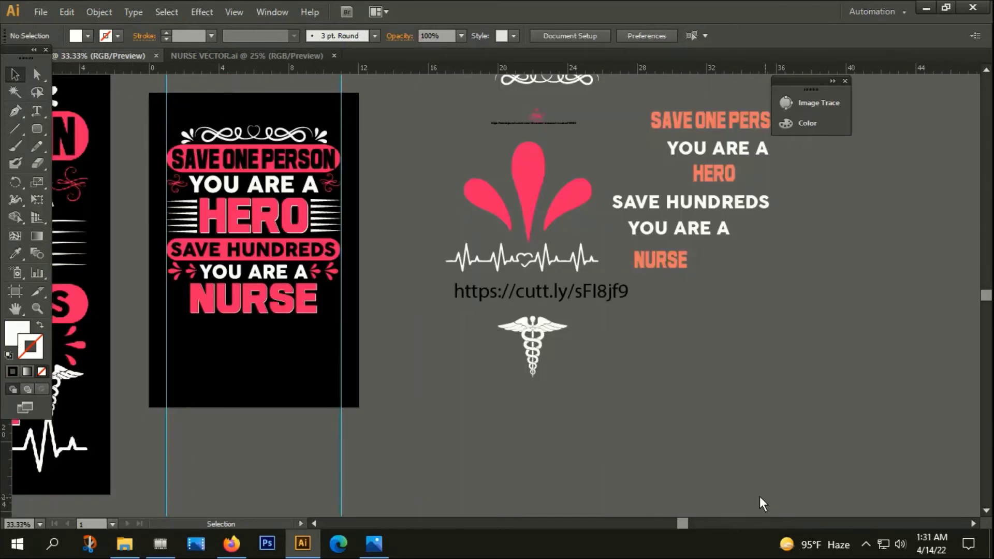
# - Move the caduceus from the reference design beside NURSE and shrink it
pyautogui.moveTo(283, 409); pyautogui.dragTo(657, 395)
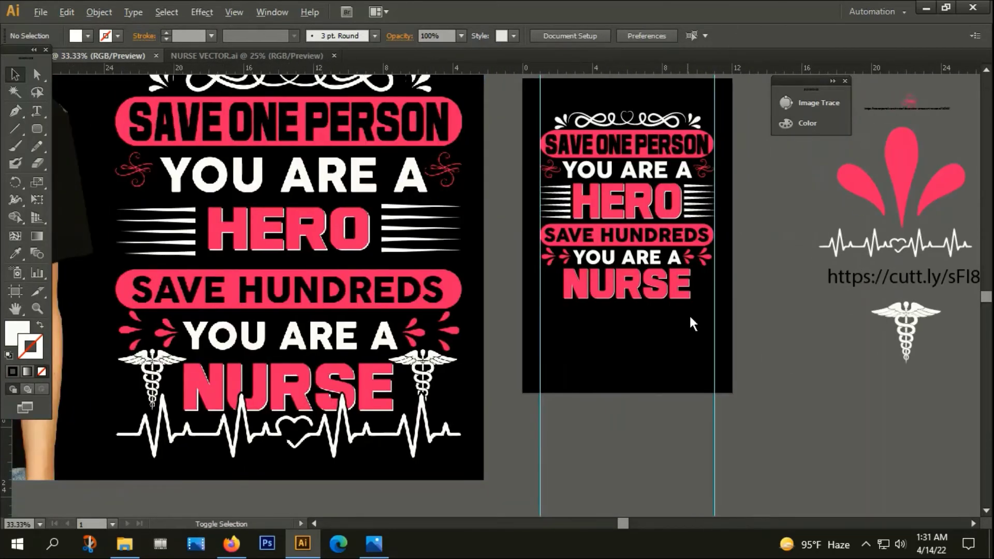
pyautogui.scroll(1, 690, 316)
pyautogui.scroll(-1, 654, 372)
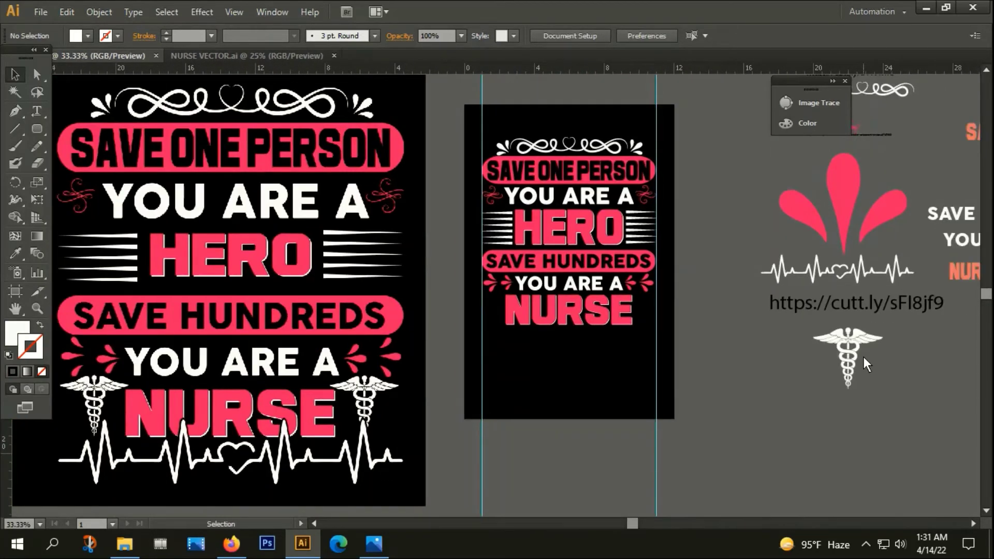
pyautogui.click(849, 347)
pyautogui.moveTo(850, 341); pyautogui.dragTo(639, 293)
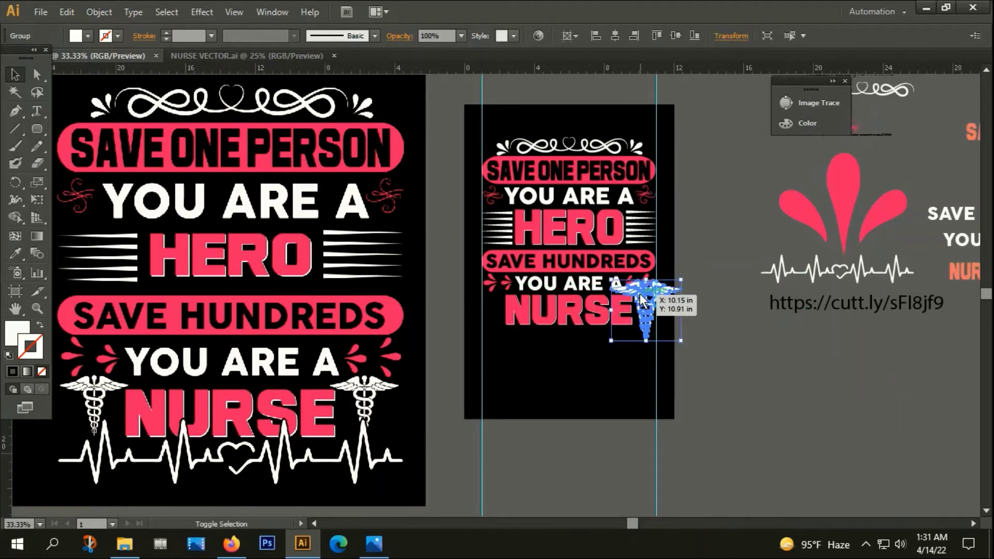
pyautogui.scroll(3, 639, 293)
pyautogui.scroll(-3, 644, 310)
pyautogui.scroll(1, 712, 325)
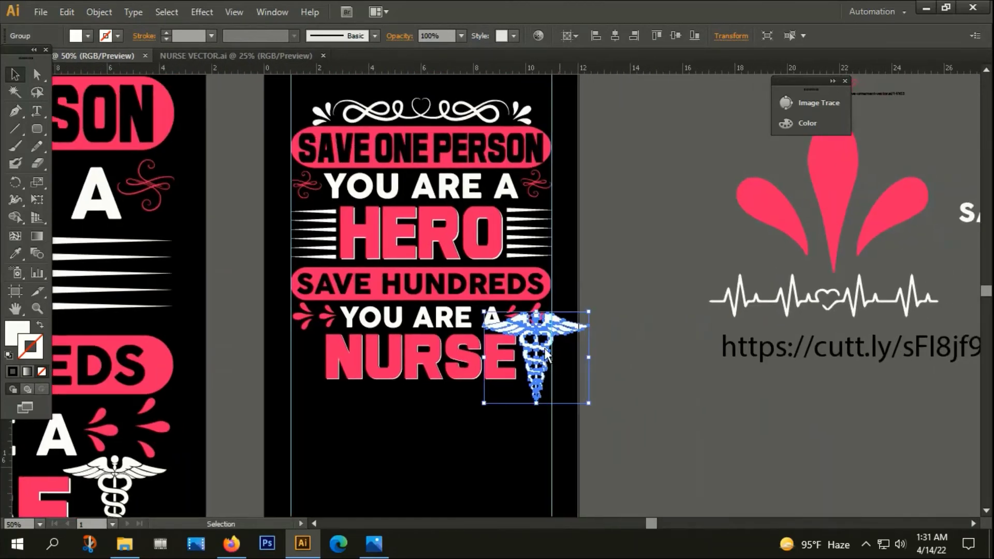
pyautogui.scroll(2, 653, 290)
pyautogui.moveTo(660, 282); pyautogui.dragTo(617, 332)
pyautogui.click(611, 407)
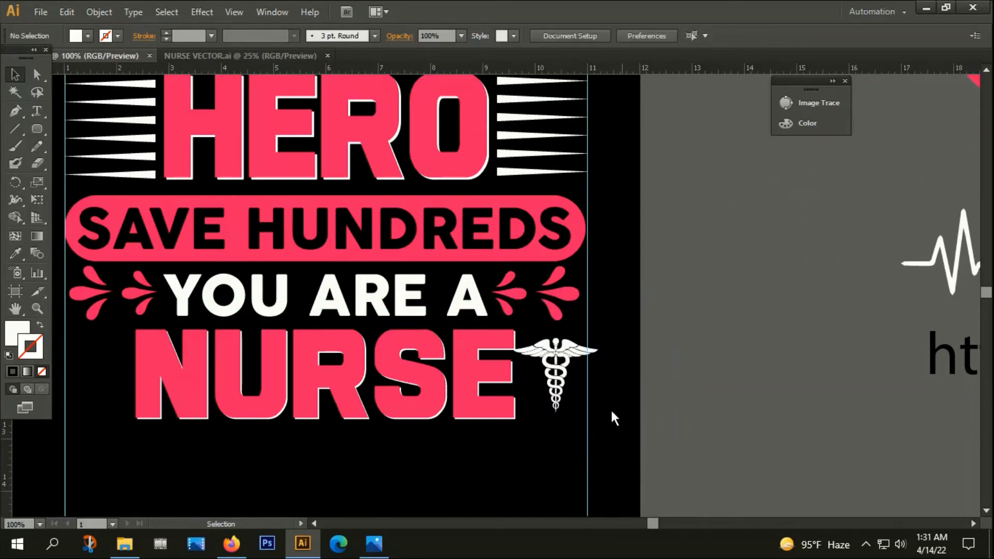
# - Compare against the reference caduceus, then nudge the NURSE lettering slightly down
pyautogui.click(565, 362)
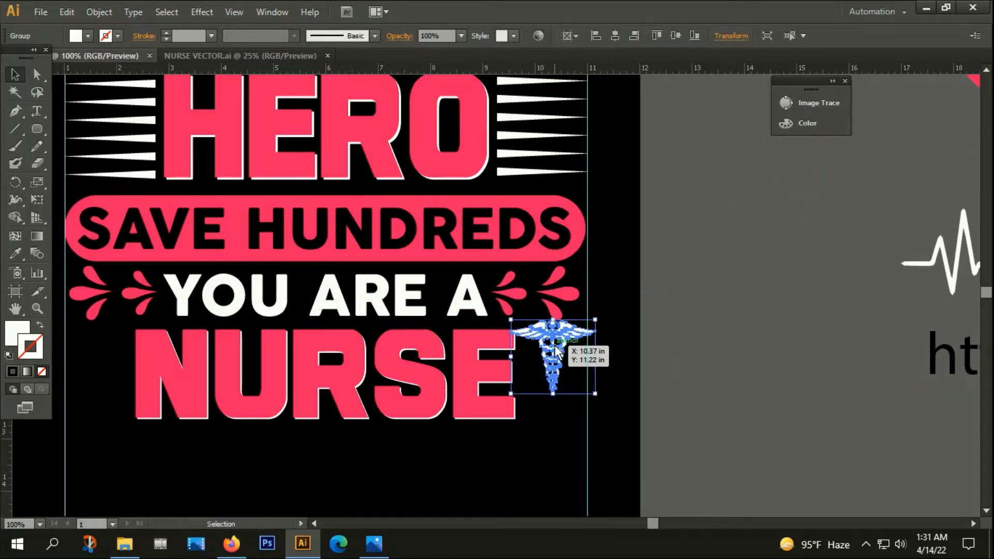
pyautogui.scroll(-1, 518, 393)
pyautogui.moveTo(463, 421); pyautogui.dragTo(663, 421)
pyautogui.moveTo(938, 443); pyautogui.dragTo(809, 297)
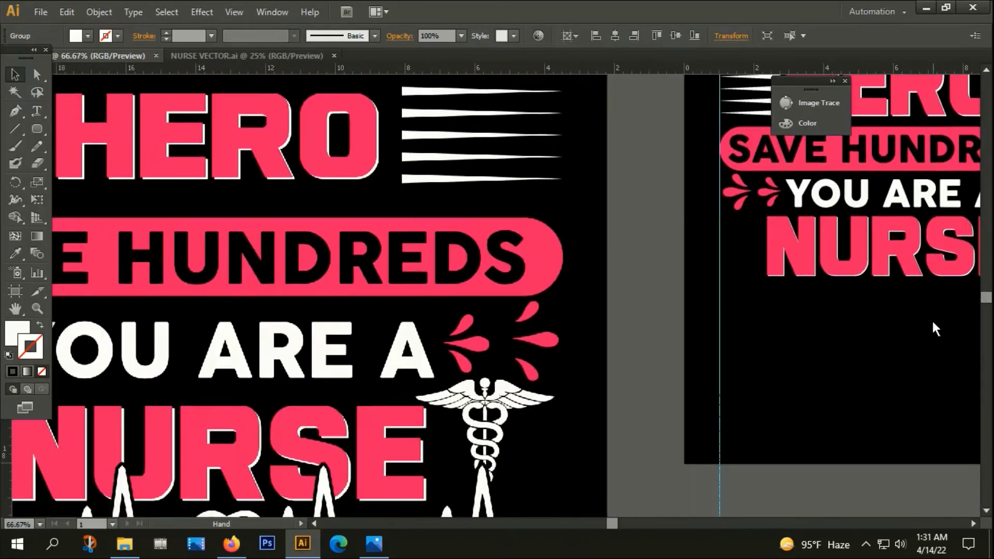
pyautogui.scroll(-1, 745, 348)
pyautogui.hscroll(5, 745, 347)
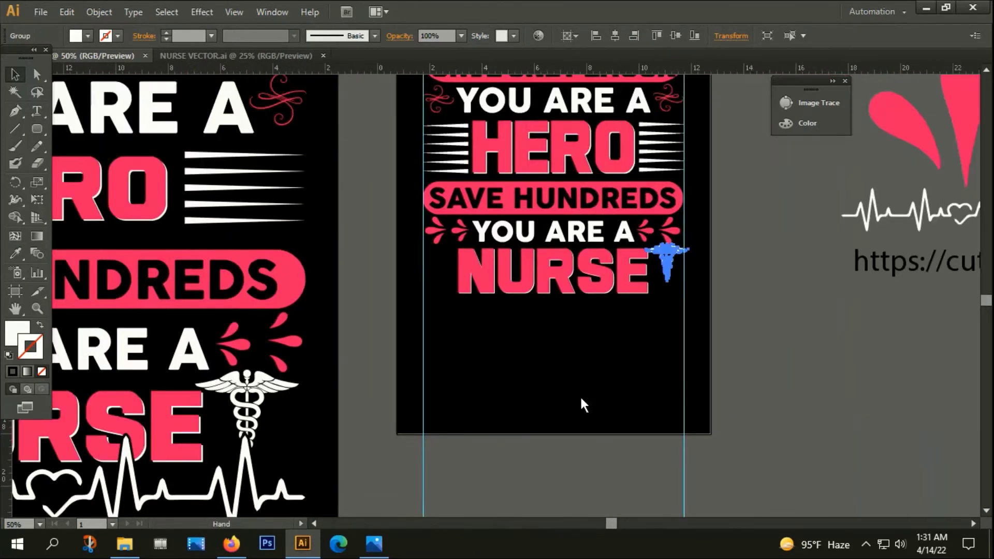
pyautogui.scroll(2, 579, 395)
pyautogui.click(367, 375)
pyautogui.click(448, 334)
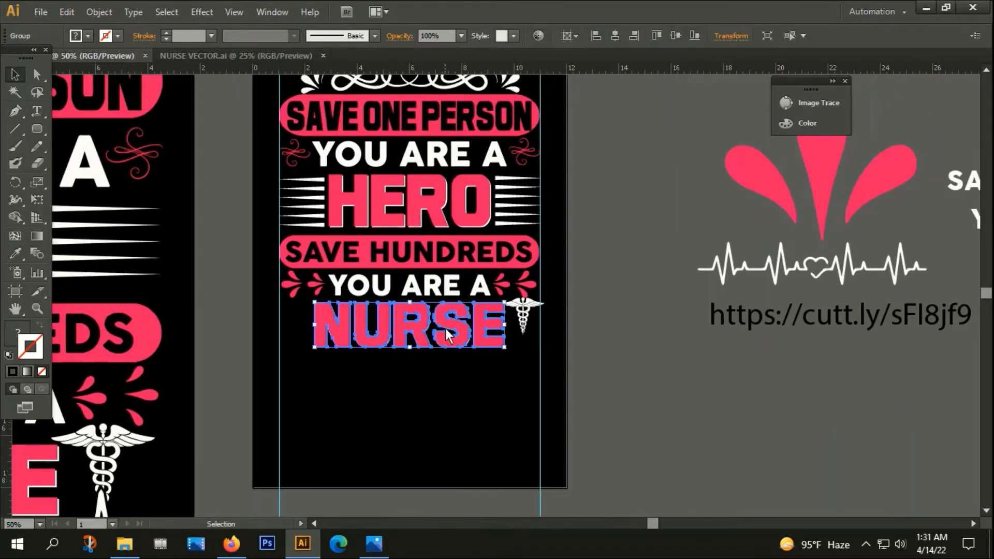
pyautogui.hotkey('shift', 'Down')
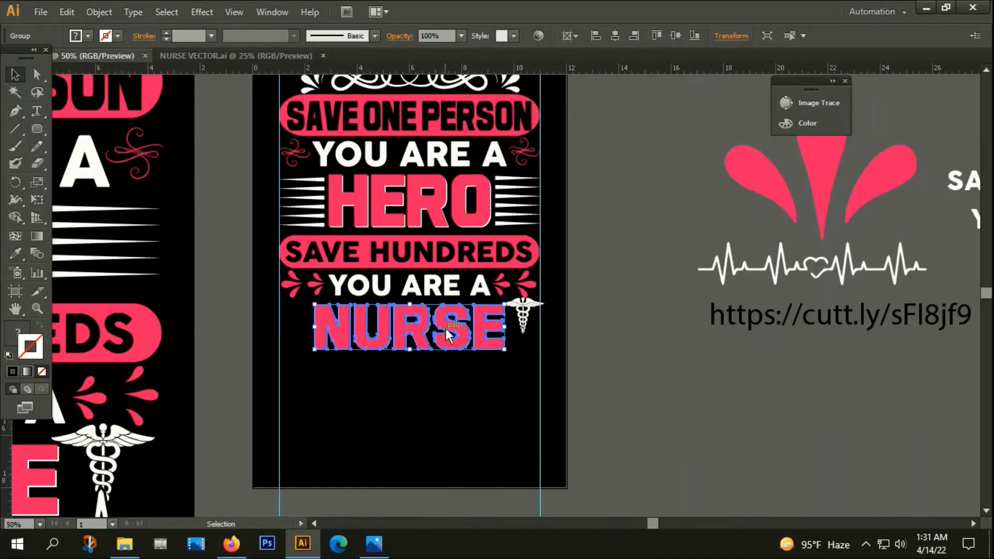
pyautogui.click(520, 414)
# - Enlarge the caduceus and shift it slightly up and left beside NURSE
pyautogui.scroll(1, 542, 327)
pyautogui.scroll(1, 542, 327)
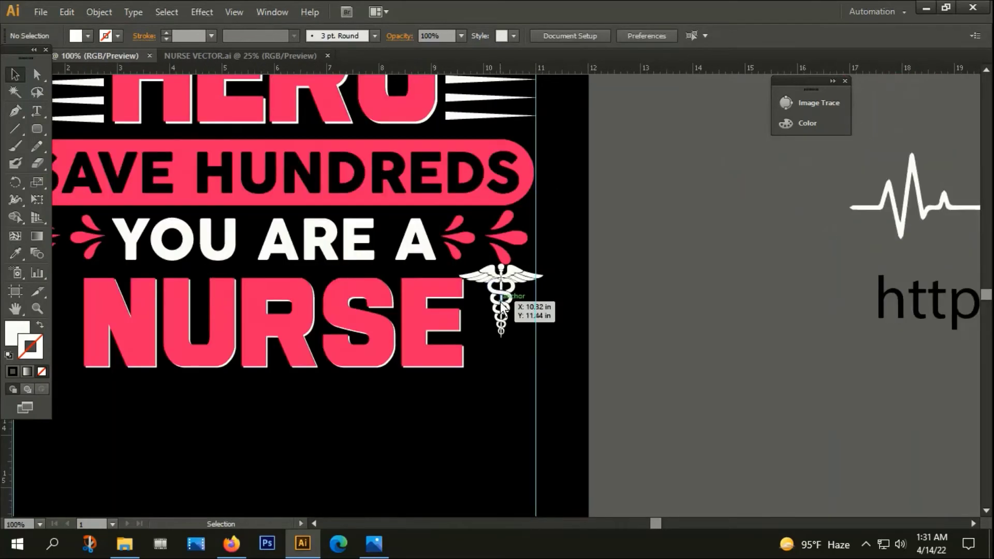
pyautogui.click(507, 310)
pyautogui.moveTo(545, 338); pyautogui.dragTo(557, 352)
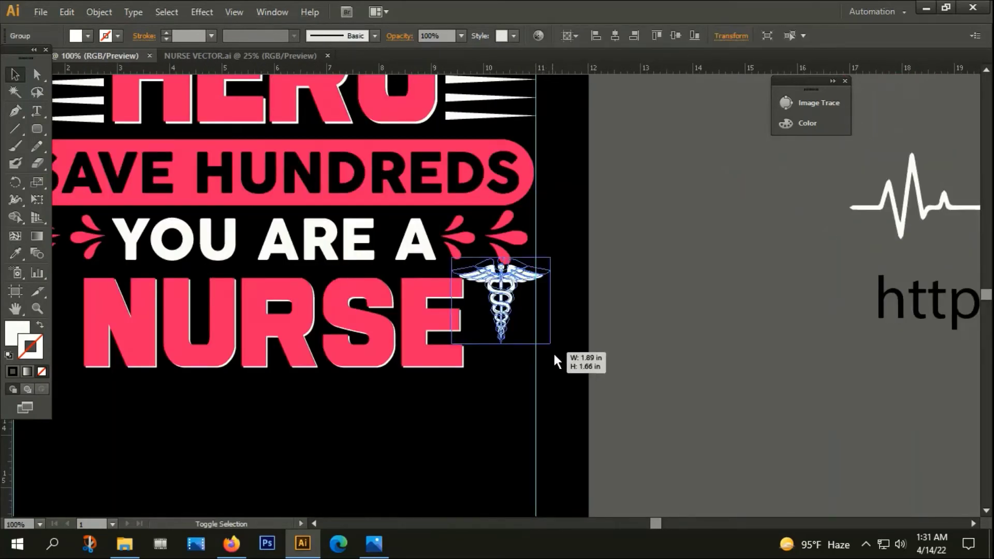
pyautogui.click(505, 384)
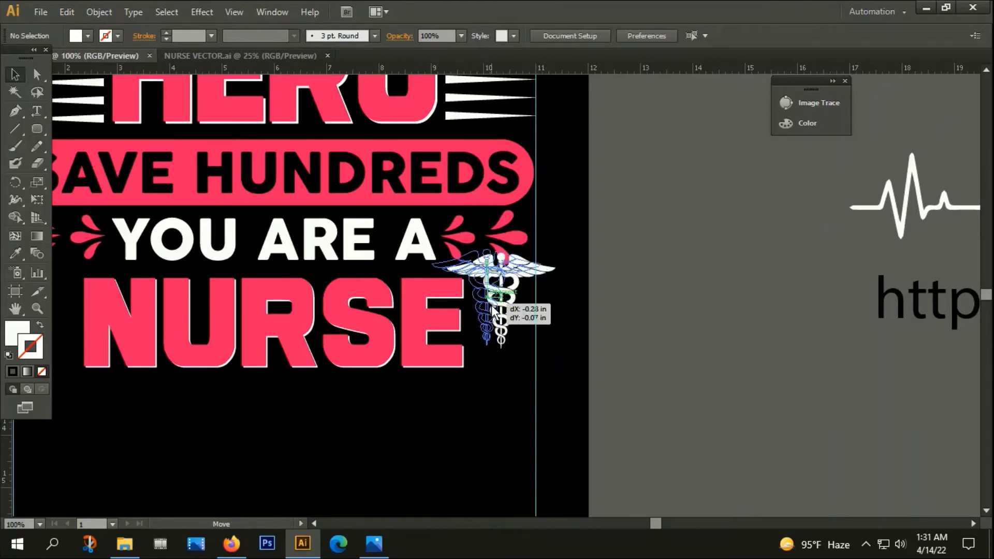
pyautogui.moveTo(505, 313); pyautogui.dragTo(490, 310)
pyautogui.click(145, 398)
pyautogui.scroll(-2, 466, 405)
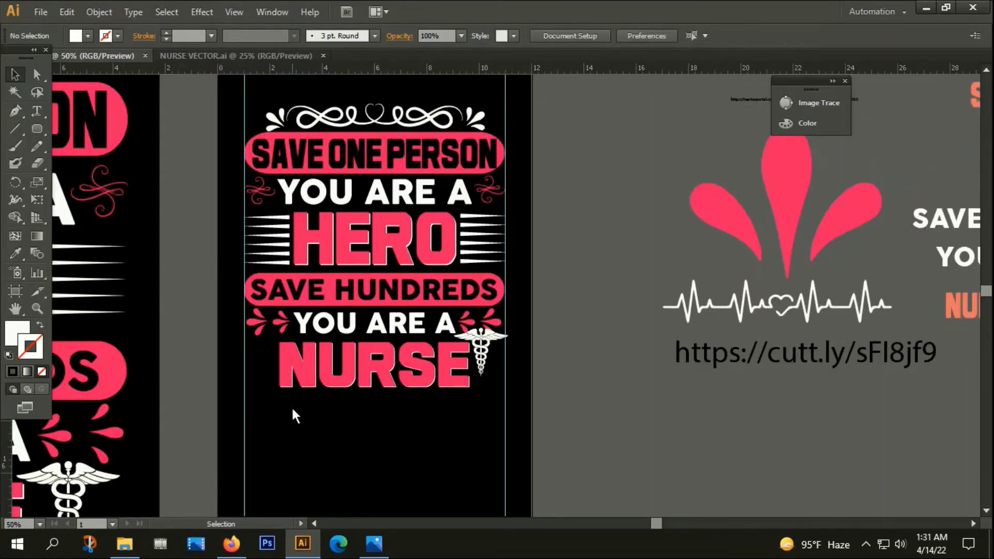
# - Stretch the caduceus downward to match the height of NURSE
pyautogui.click(380, 377)
pyautogui.scroll(1, 523, 361)
pyautogui.scroll(1, 514, 360)
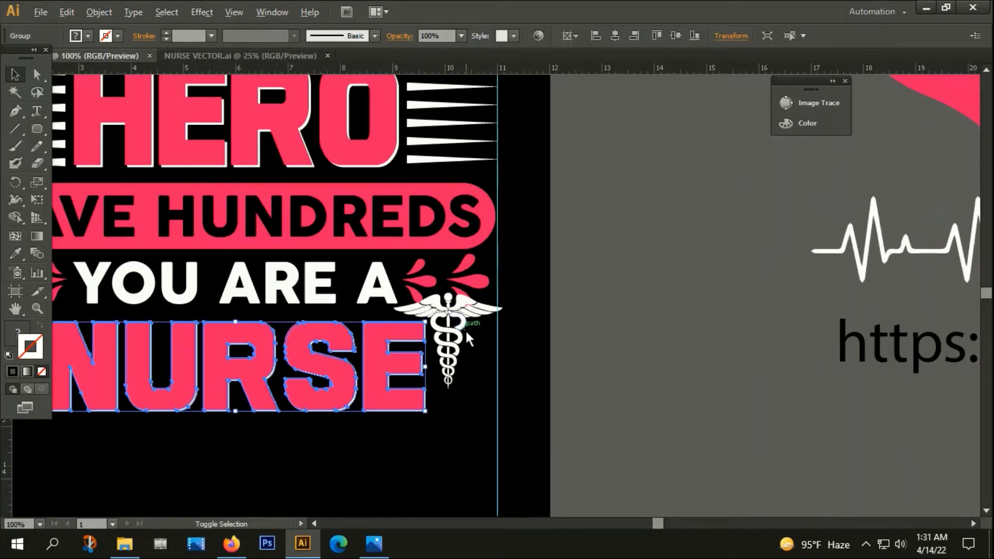
pyautogui.click(454, 345)
pyautogui.click(457, 365)
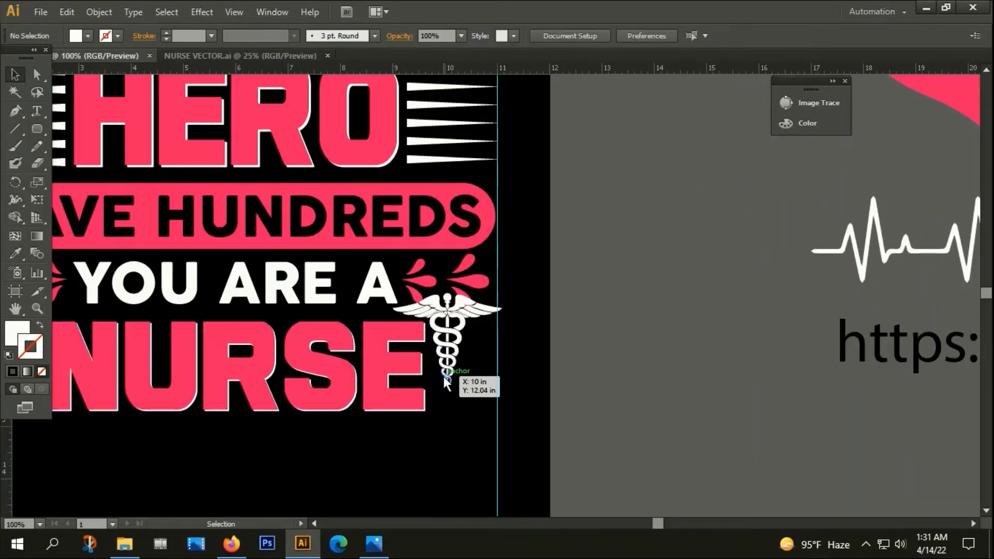
pyautogui.click(443, 377)
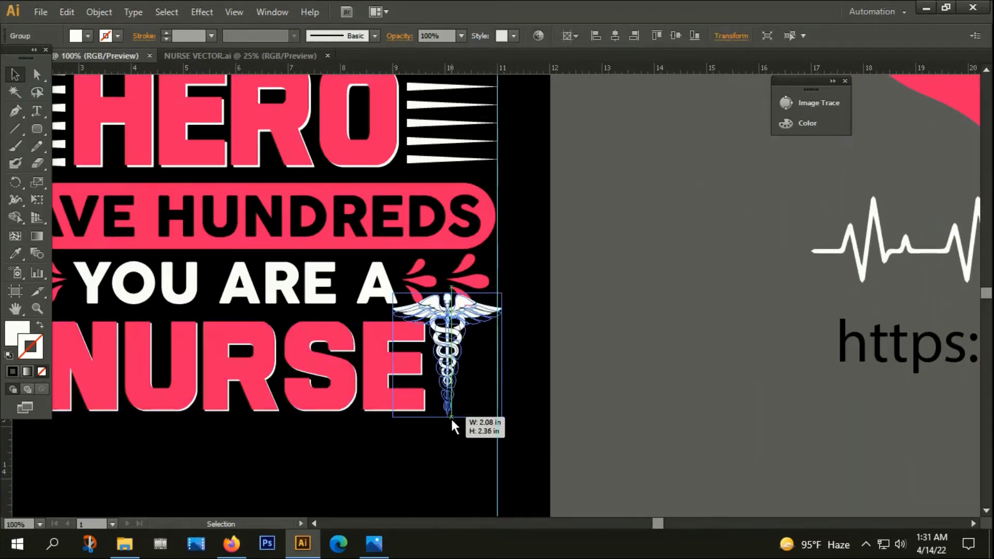
pyautogui.moveTo(449, 390); pyautogui.dragTo(450, 417)
pyautogui.click(469, 463)
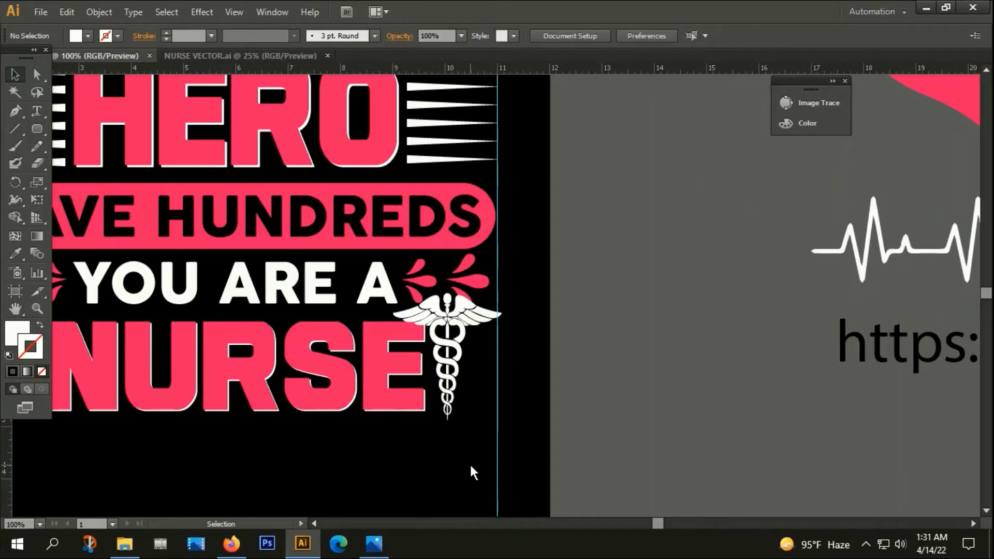
# - Realign NURSE vertically with small arrow-key nudges down and back up
pyautogui.click(350, 396)
pyautogui.press('Down')
pyautogui.press('Down')
pyautogui.press('Down')
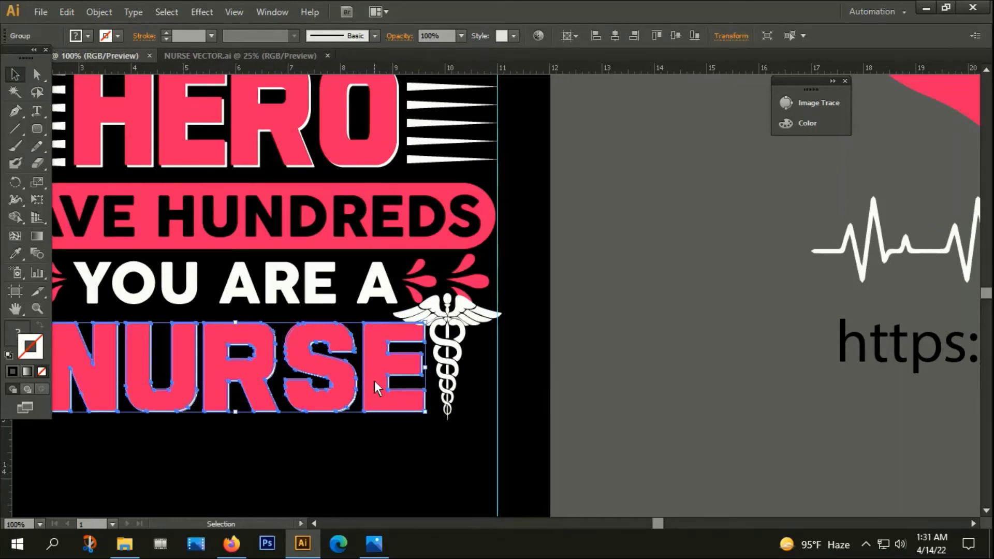
pyautogui.press('Down')
pyautogui.press('Down')
pyautogui.press('Down')
pyautogui.press('Down')
pyautogui.press('Down')
pyautogui.press('Down')
pyautogui.press('Up')
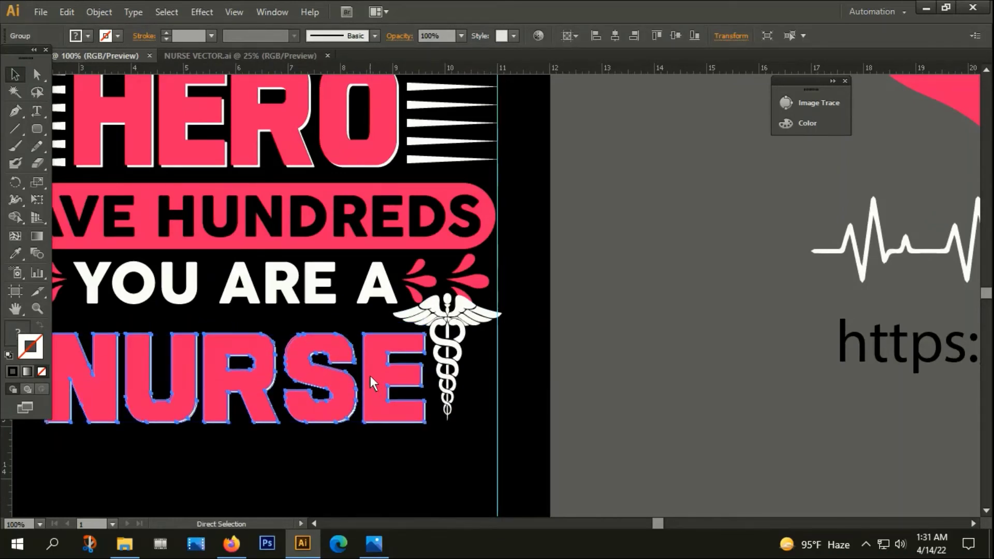
pyautogui.press('Up')
pyautogui.press('Up')
pyautogui.press('Up')
pyautogui.press('Up')
pyautogui.press('Up')
pyautogui.click(578, 383)
# - Shrink the caduceus slightly and scale the NURSE lettering a bit smaller
pyautogui.click(468, 328)
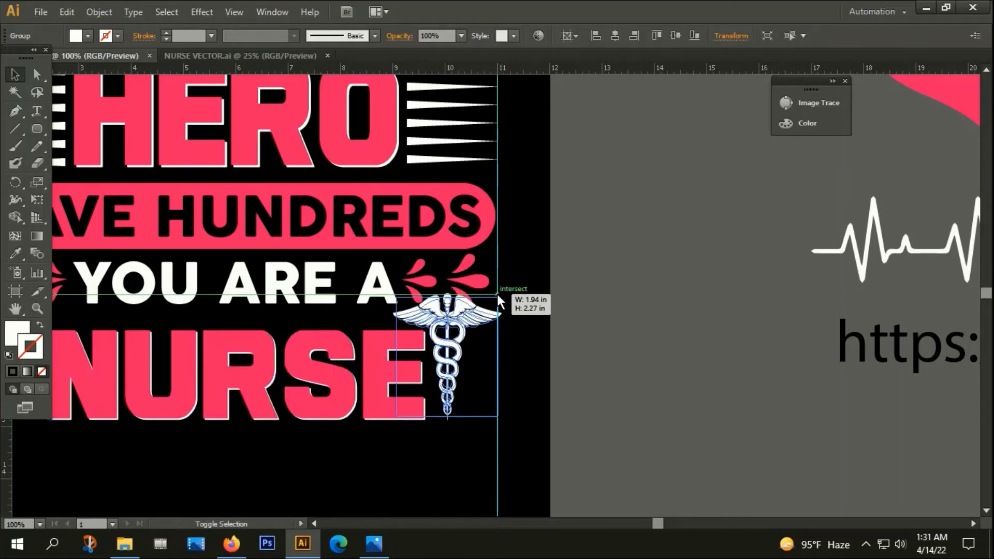
pyautogui.moveTo(501, 293); pyautogui.dragTo(497, 297)
pyautogui.click(520, 333)
pyautogui.click(287, 392)
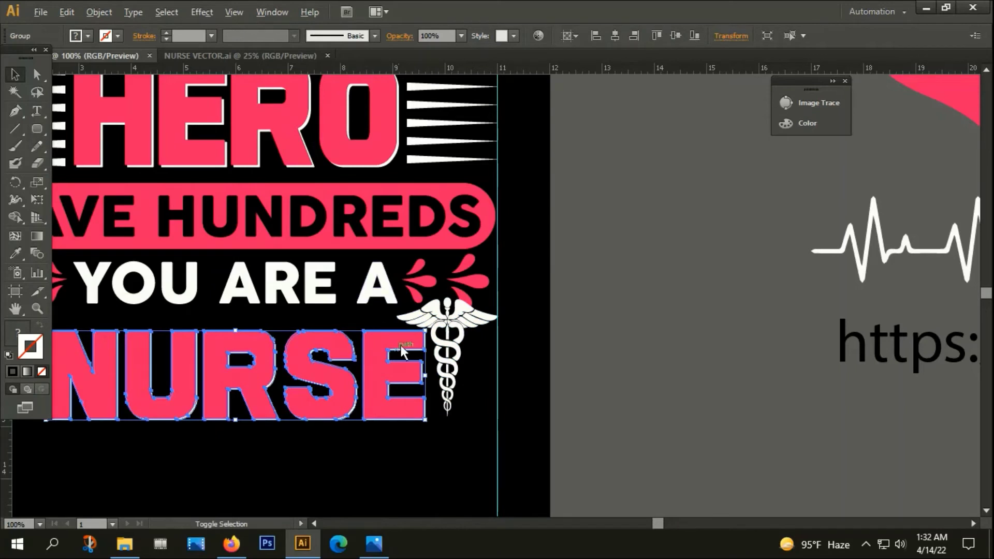
pyautogui.moveTo(424, 336); pyautogui.dragTo(414, 339)
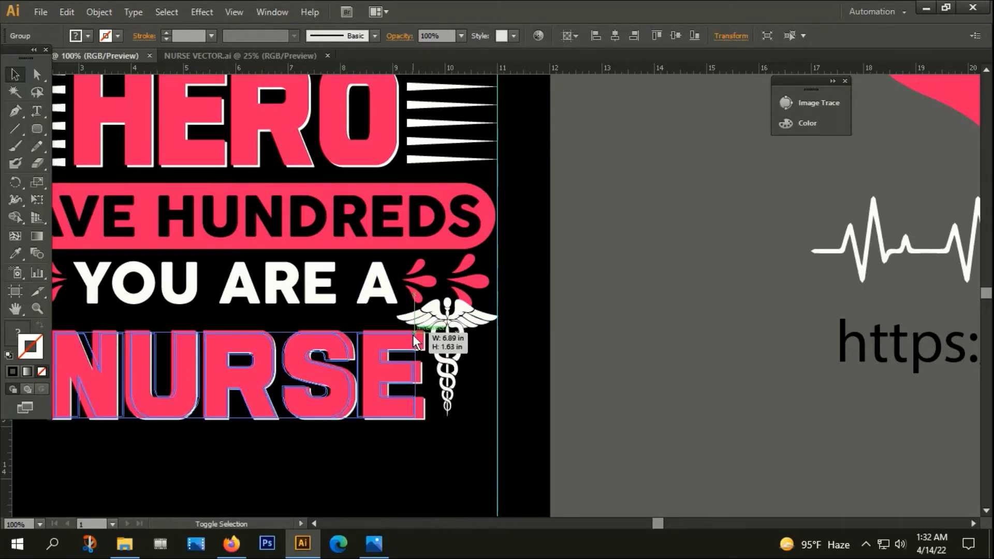
pyautogui.click(449, 402)
# - Fine-tune the caduceus position at the right end of NURSE, then deselect
pyautogui.click(458, 363)
pyautogui.moveTo(458, 363); pyautogui.dragTo(451, 365)
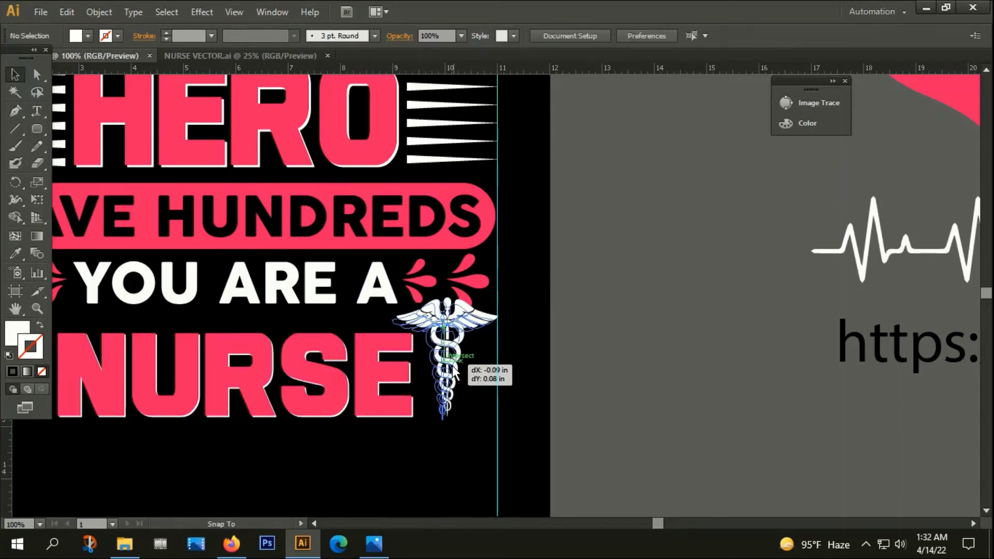
pyautogui.moveTo(576, 407); pyautogui.dragTo(404, 384)
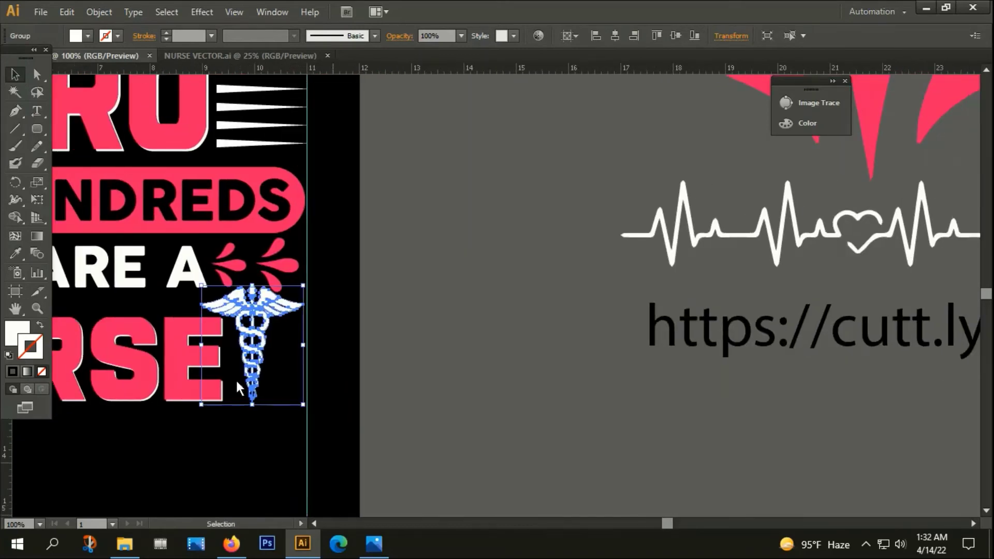
pyautogui.scroll(1, 235, 378)
pyautogui.scroll(1, 255, 337)
pyautogui.moveTo(307, 306); pyautogui.dragTo(314, 308)
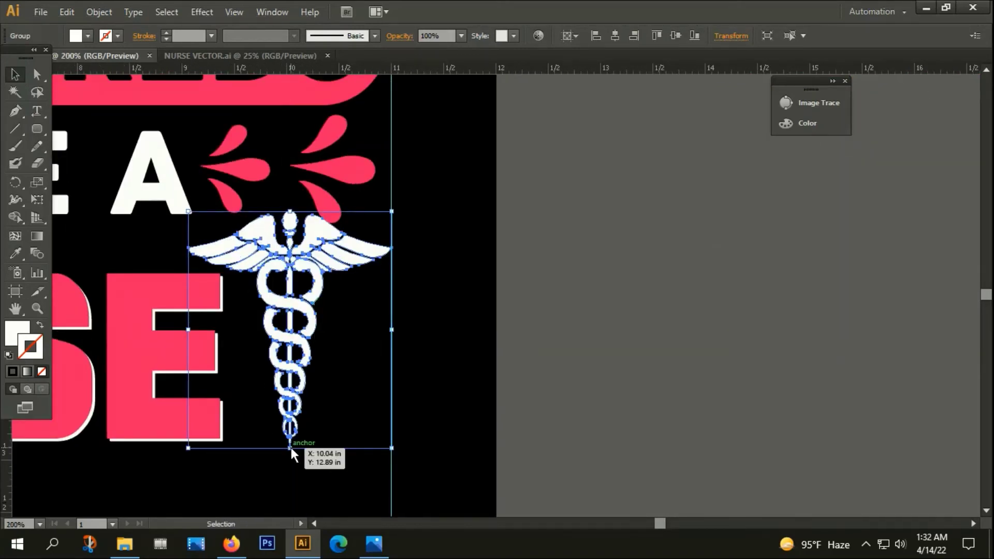
pyautogui.moveTo(290, 445); pyautogui.dragTo(290, 455)
pyautogui.click(319, 486)
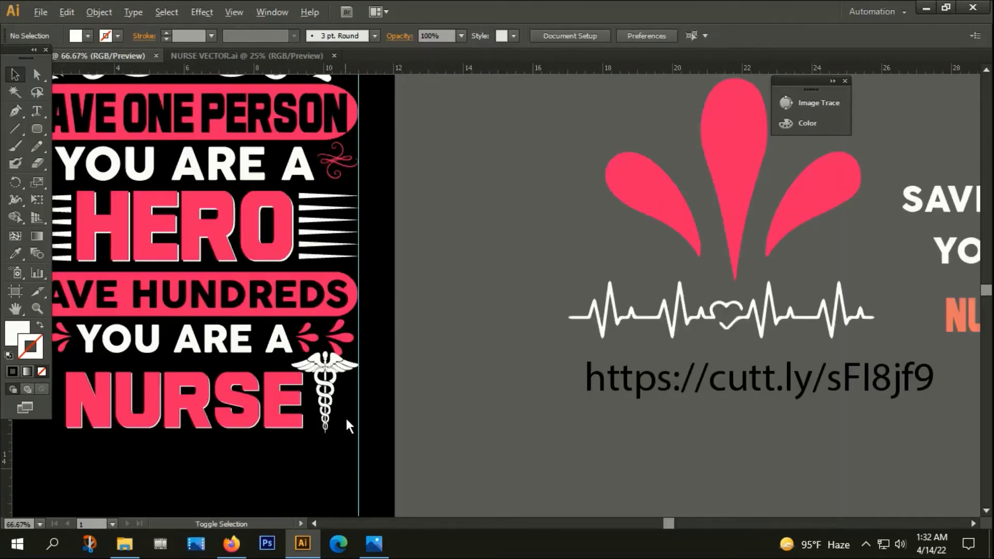
pyautogui.scroll(-3, 332, 455)
pyautogui.hscroll(-4, 518, 414)
pyautogui.scroll(-2, 528, 399)
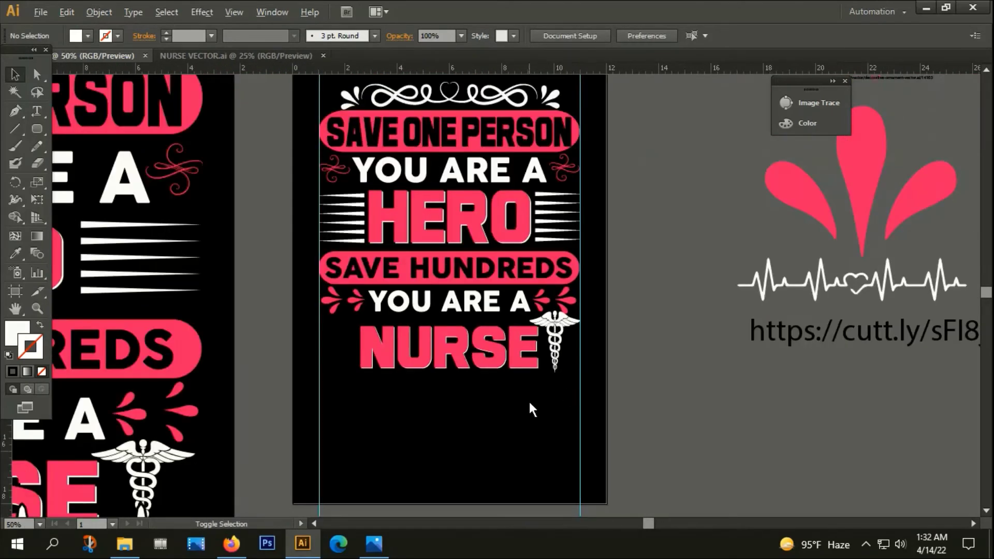
pyautogui.scroll(-1, 507, 442)
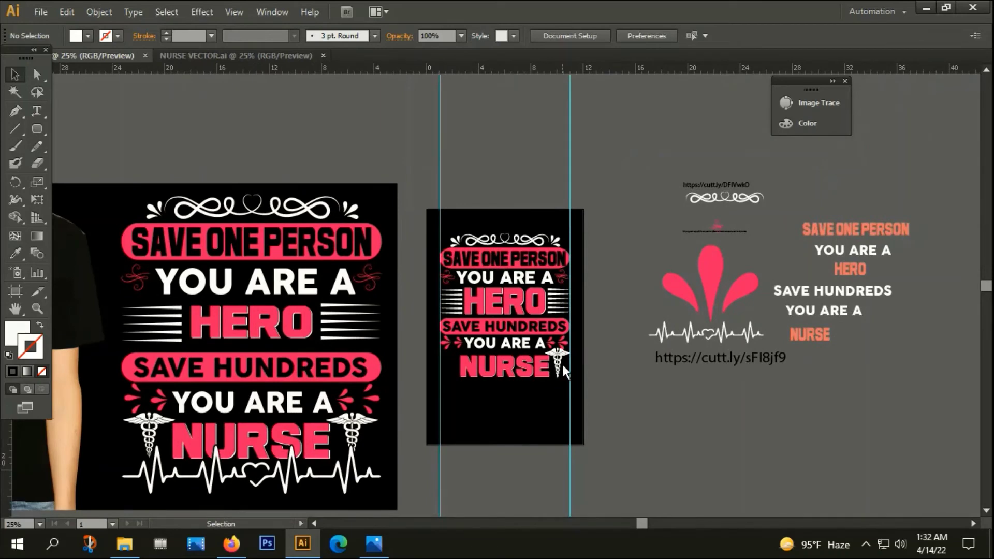
# - Alt-drag a copy of the caduceus to the left of NURSE and align it
pyautogui.scroll(2, 561, 365)
pyautogui.moveTo(560, 362); pyautogui.dragTo(344, 364)
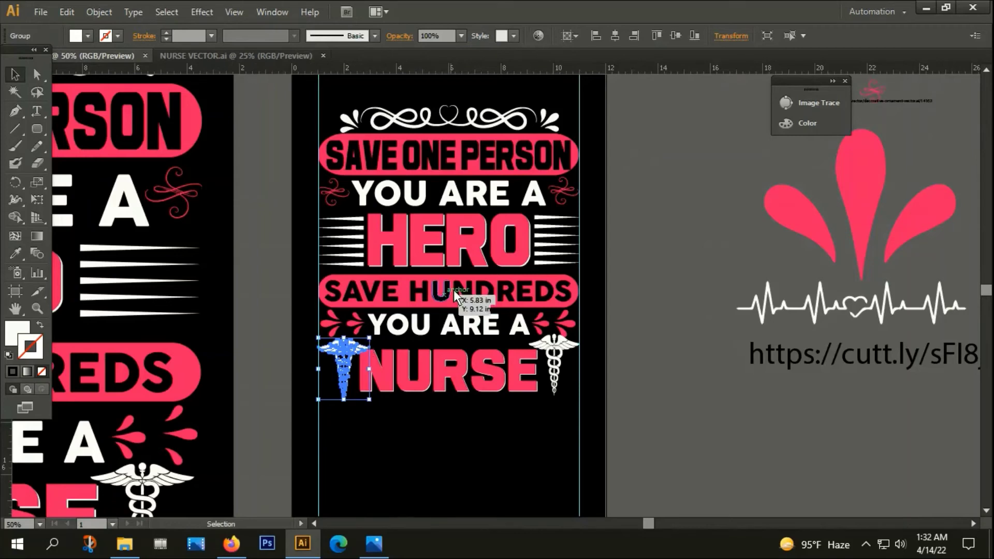
pyautogui.scroll(4, 331, 388)
pyautogui.scroll(2, 293, 234)
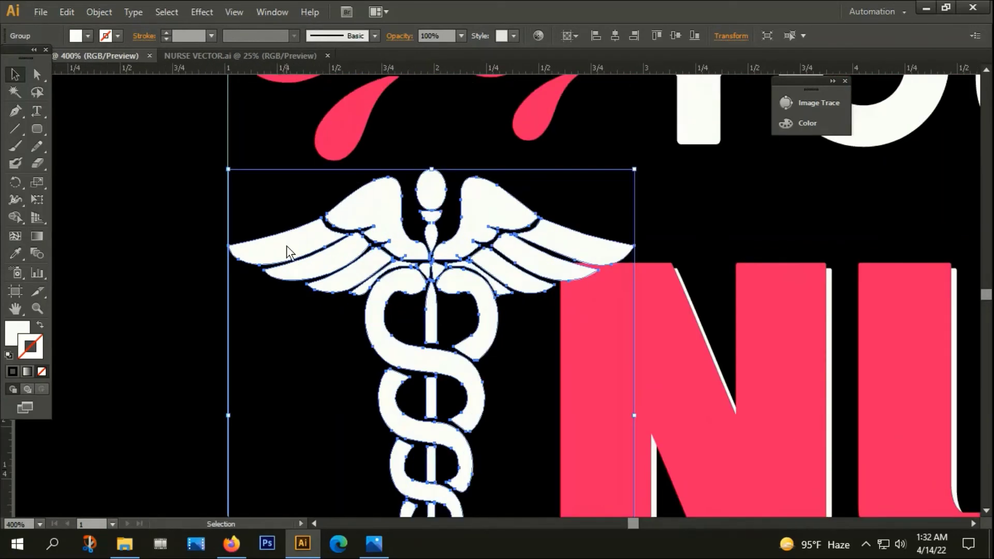
pyautogui.moveTo(286, 246); pyautogui.dragTo(288, 234)
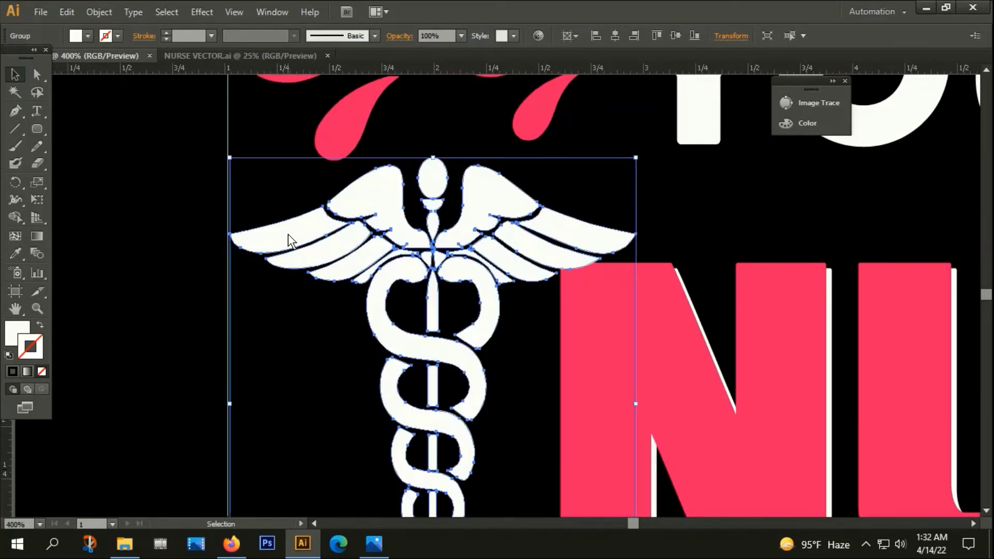
pyautogui.moveTo(406, 248); pyautogui.dragTo(404, 243)
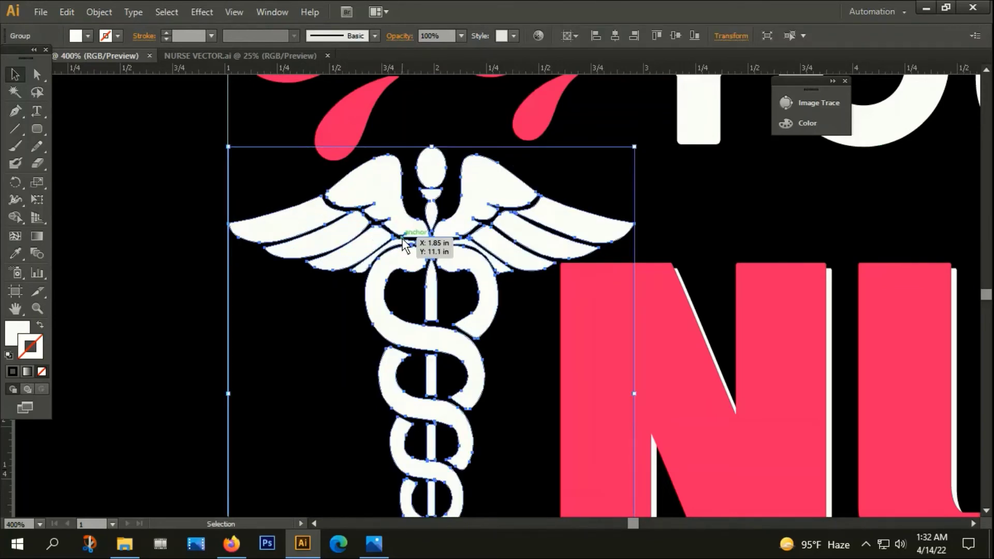
pyautogui.click(347, 363)
# - Zoom out and pan to view both poster artboards
pyautogui.scroll(-5, 346, 333)
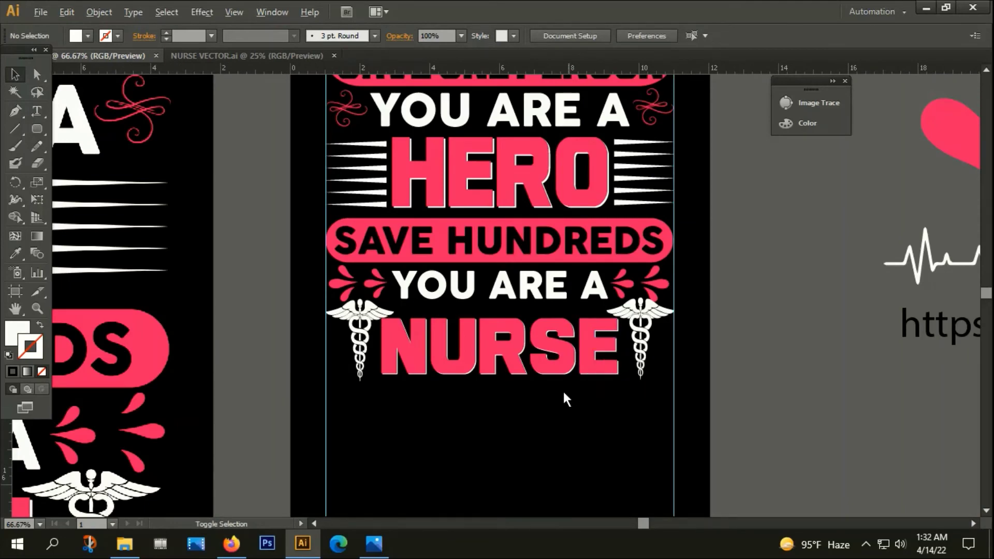
pyautogui.scroll(-3, 566, 399)
pyautogui.scroll(-2, 190, 418)
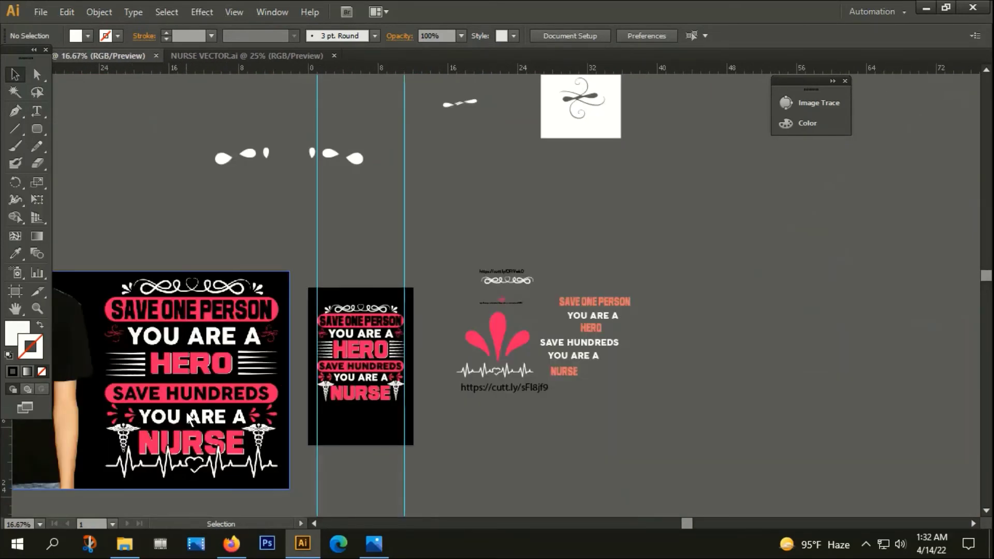
pyautogui.scroll(1, 363, 383)
pyautogui.scroll(2, 372, 384)
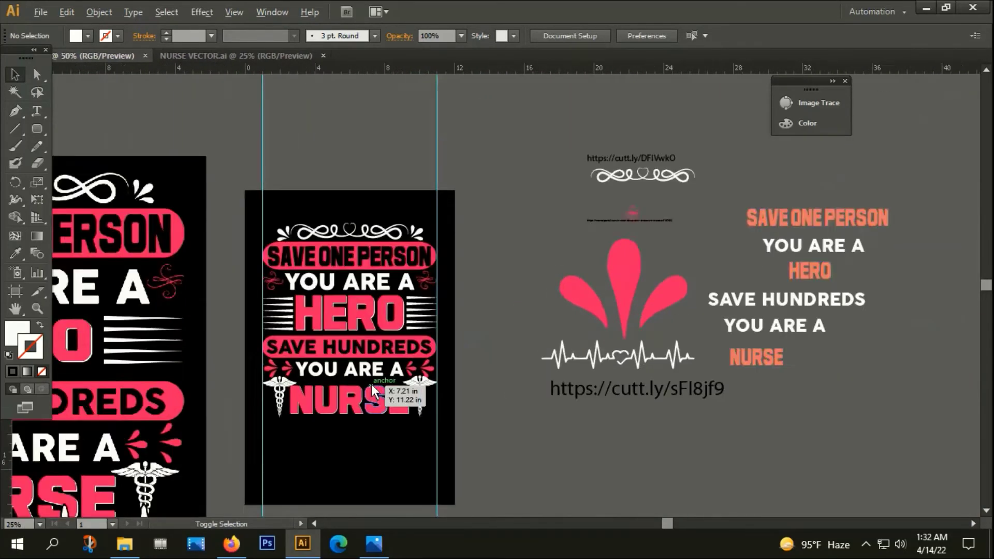
pyautogui.scroll(3, 371, 384)
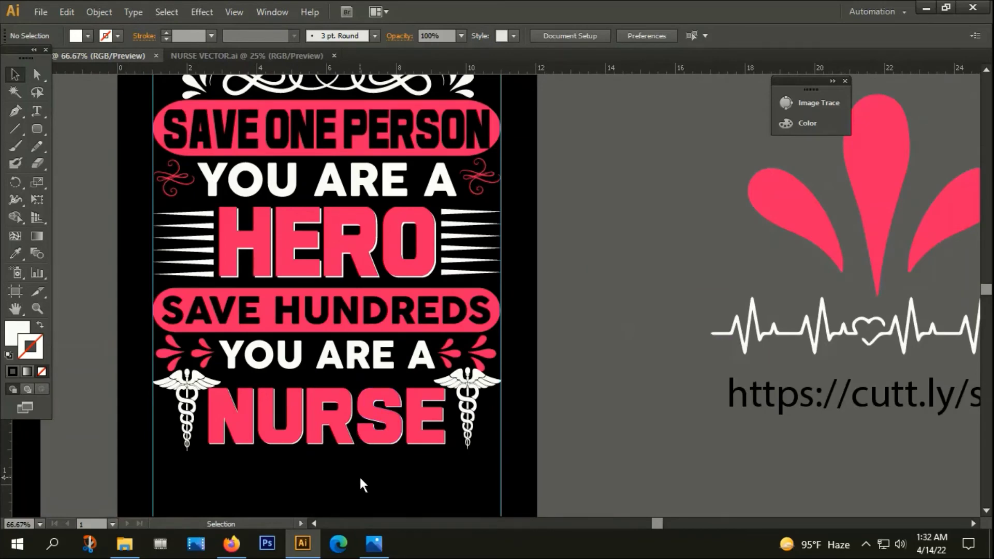
pyautogui.scroll(-2, 373, 463)
pyautogui.moveTo(403, 504); pyautogui.dragTo(510, 346)
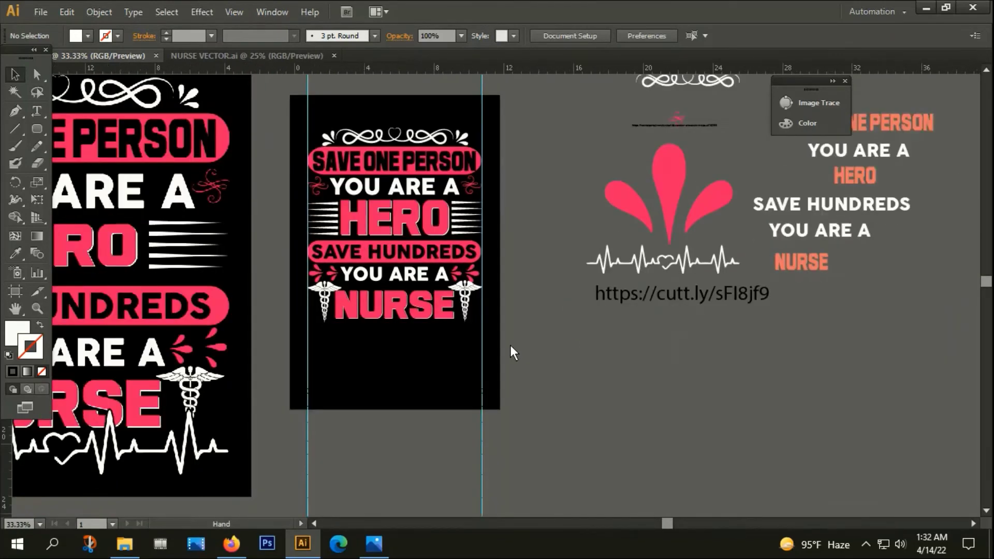
pyautogui.scroll(-1, 273, 421)
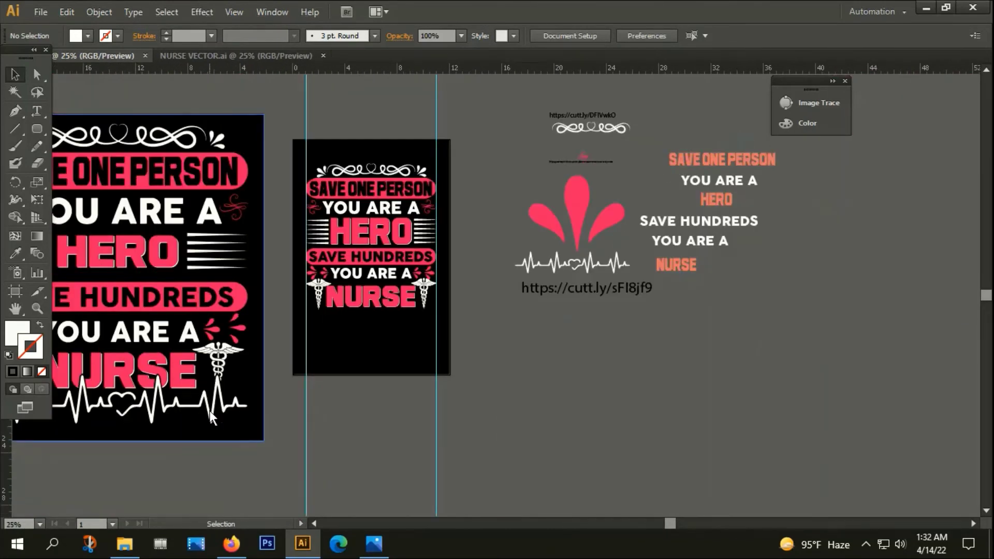
# - Open the cutt.ly short link in Firefox to load HEART BEAT DESIGN ORNAMENT VECTOR results
pyautogui.click(590, 296)
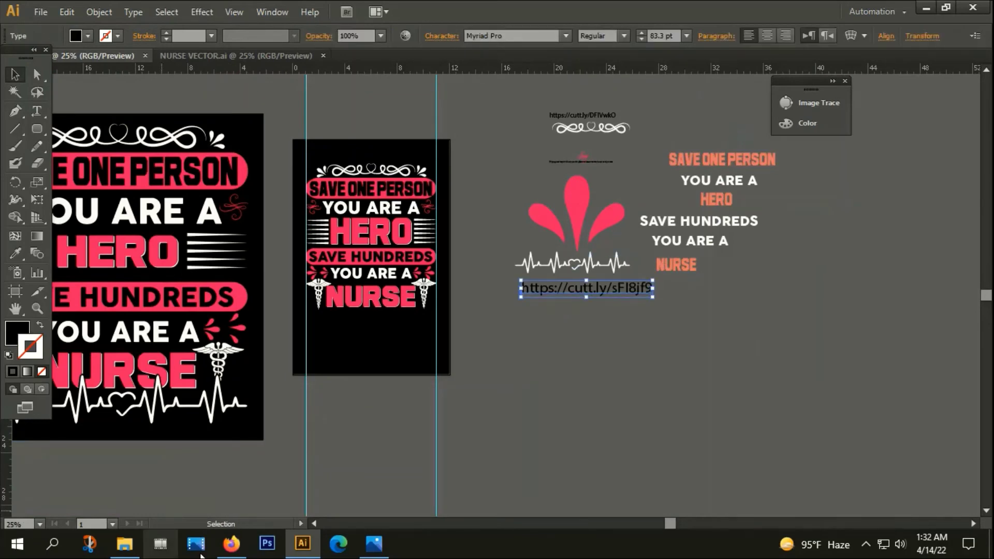
pyautogui.click(231, 544)
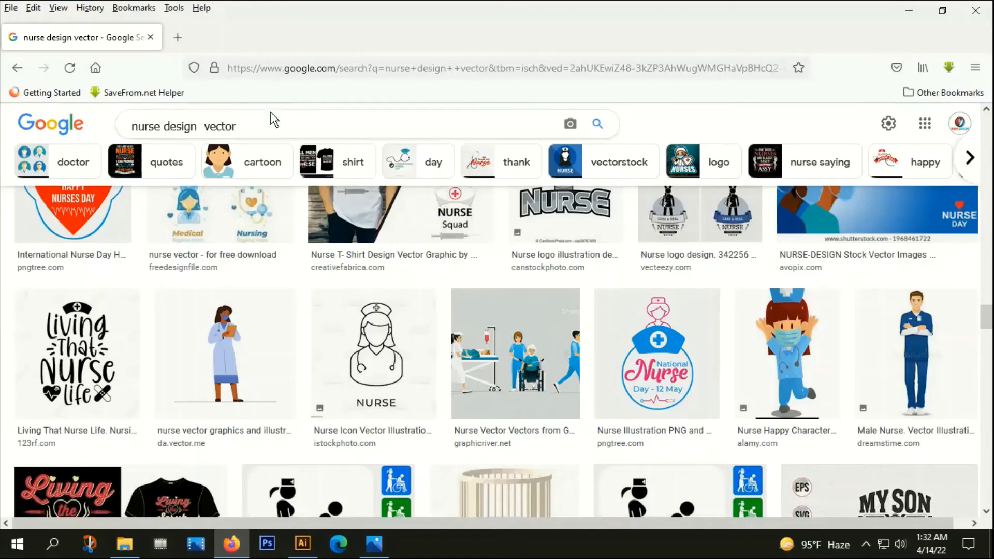
pyautogui.click(291, 68)
pyautogui.write('https://cutt.ly/sFI8jf9')
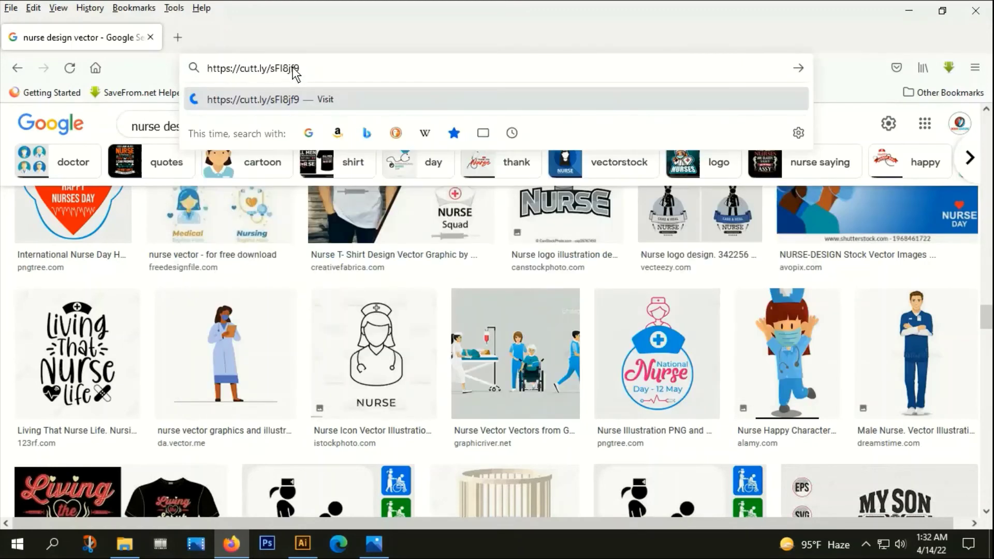
pyautogui.press('Return')
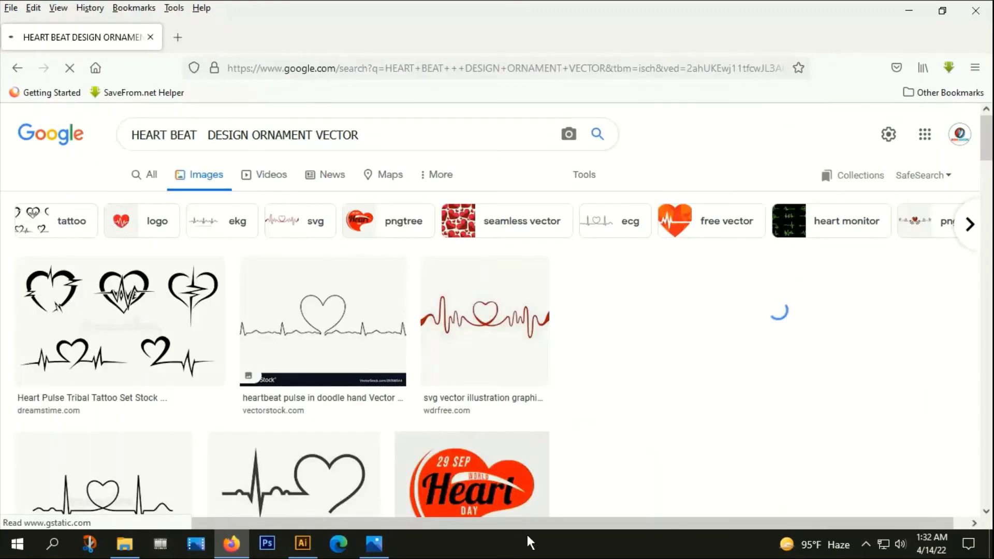
# - Copy the heartbeat-with-heart image from the search results
pyautogui.click(112, 466)
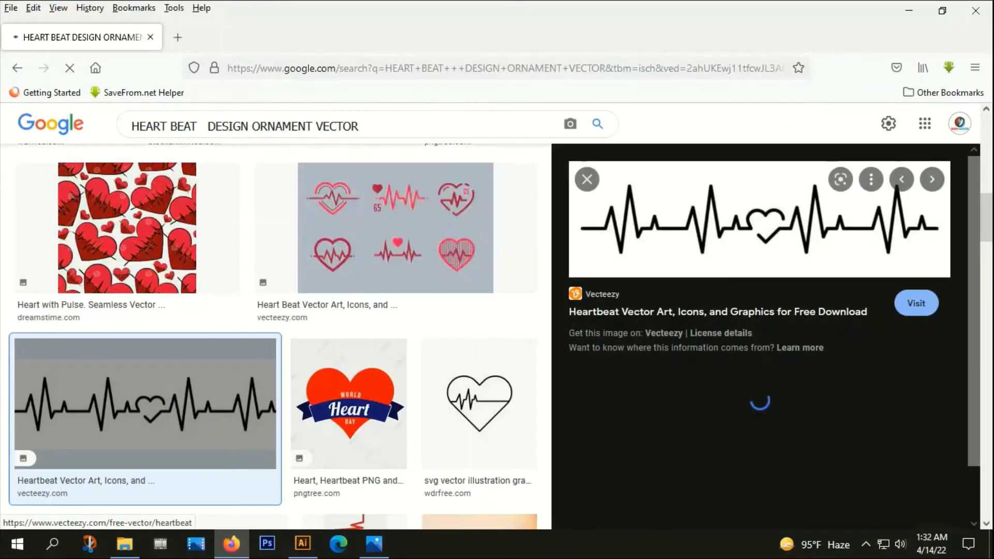
pyautogui.rightClick(684, 227)
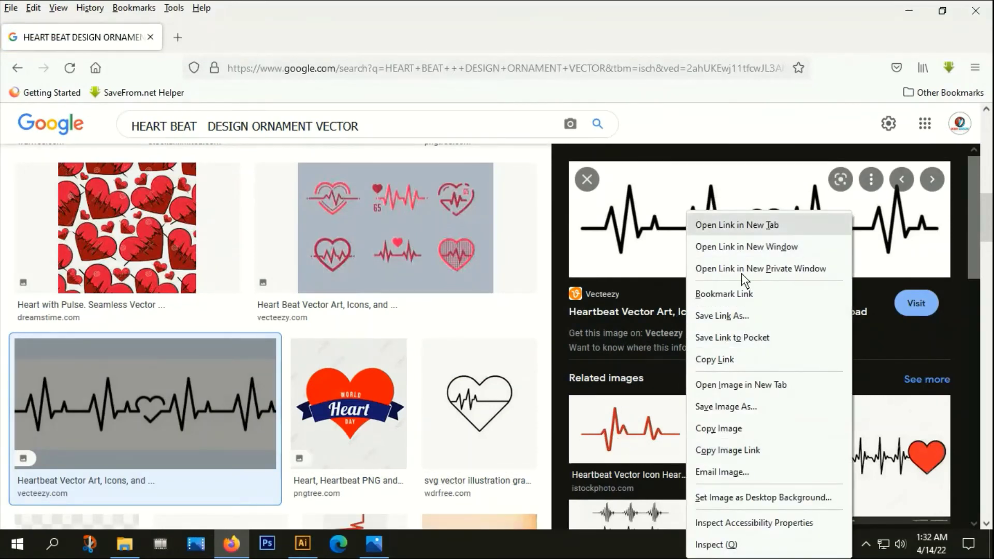
pyautogui.click(723, 426)
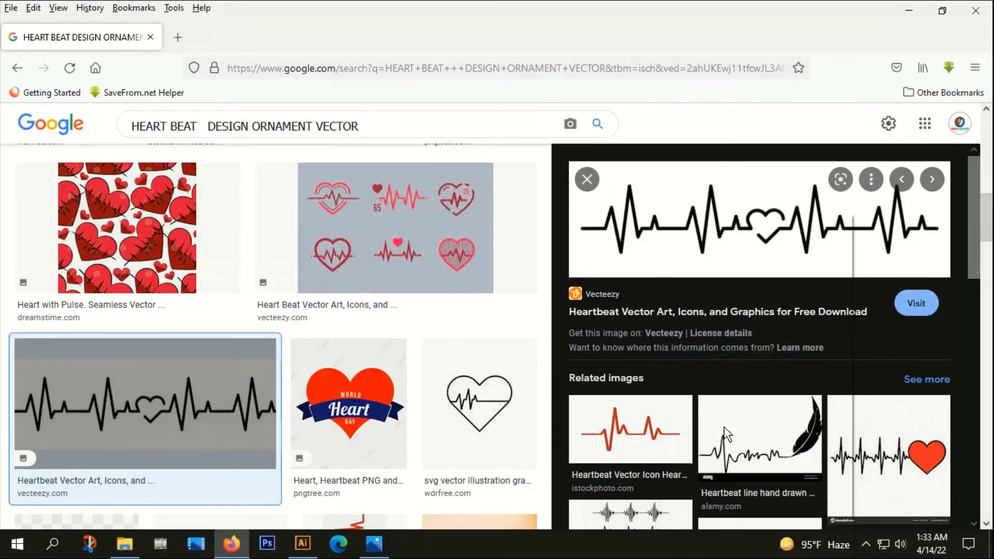
pyautogui.click(314, 548)
# - Paste the heartbeat image into Illustrator, then Image Trace and Expand it
pyautogui.hotkey('ctrl', 'v')
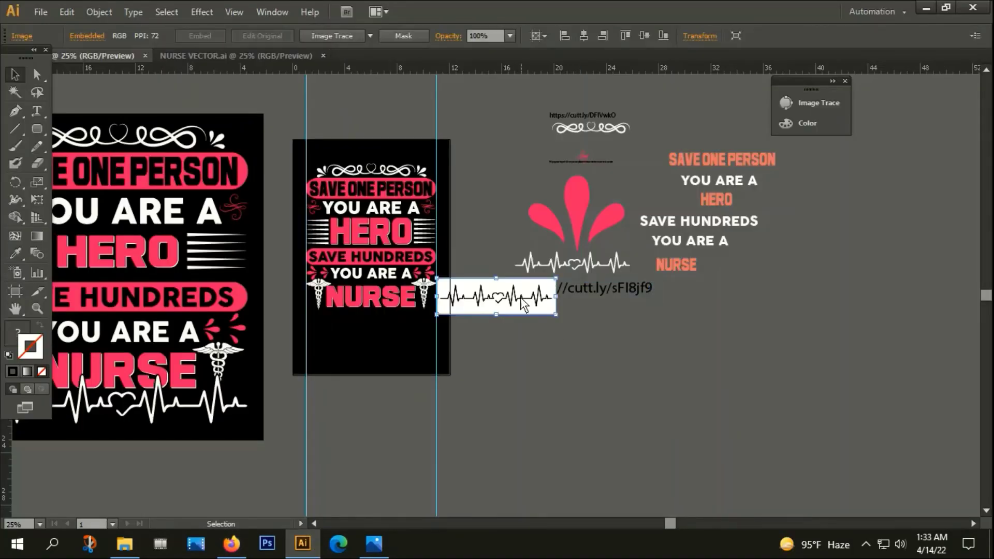
pyautogui.moveTo(520, 301); pyautogui.dragTo(576, 410)
pyautogui.scroll(3, 576, 411)
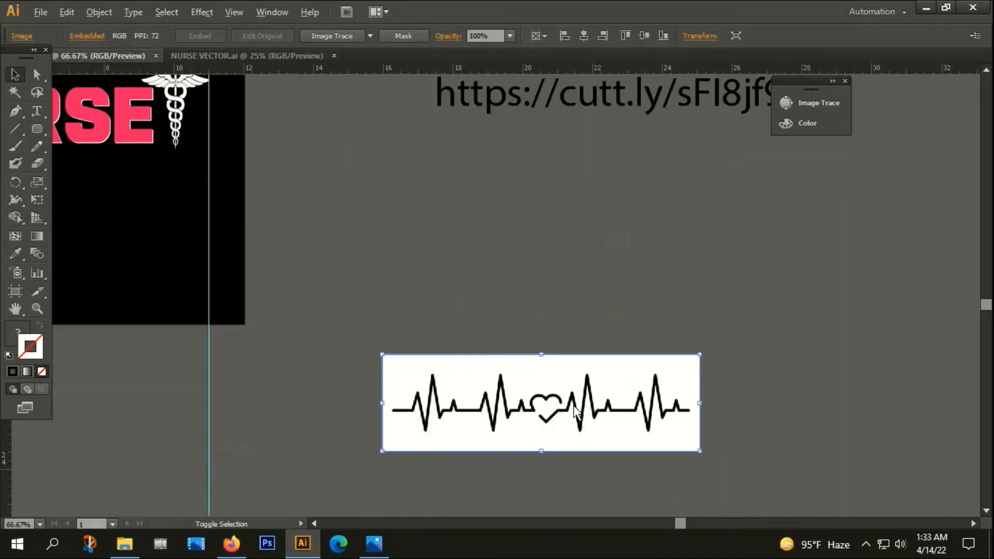
pyautogui.click(343, 36)
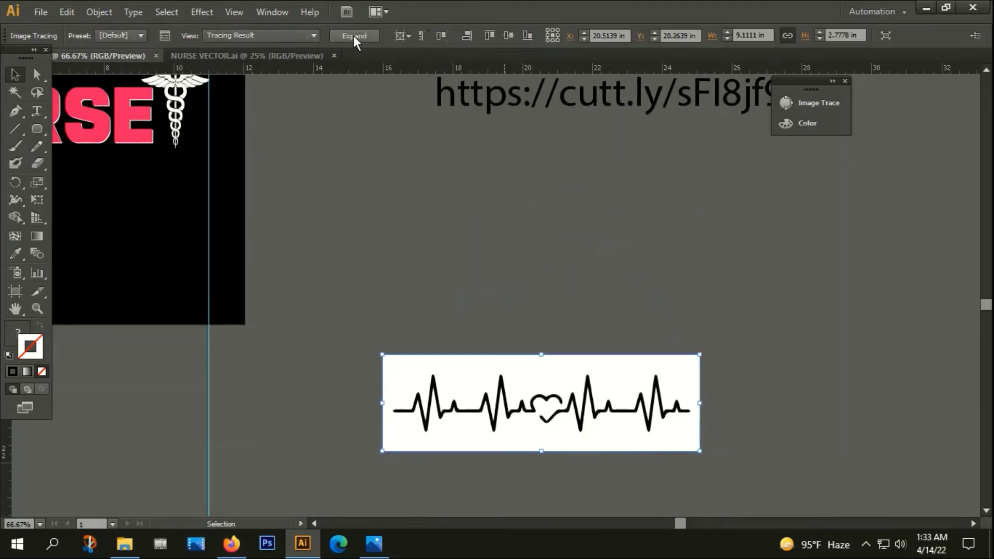
pyautogui.click(353, 36)
# - Ungroup the trace, move the white background away, and group the heartbeat line pieces
pyautogui.rightClick(525, 366)
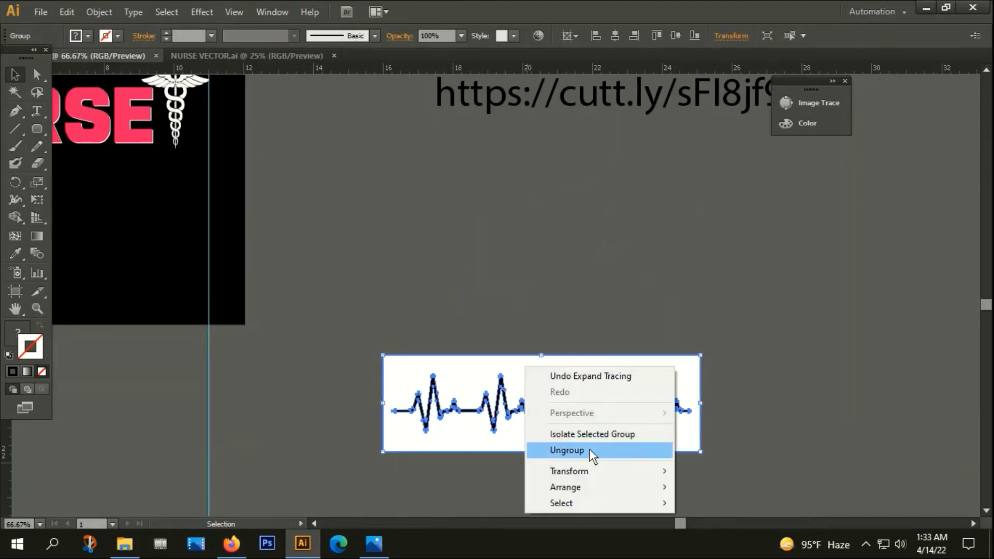
pyautogui.click(591, 450)
pyautogui.click(690, 281)
pyautogui.moveTo(566, 373); pyautogui.dragTo(749, 199)
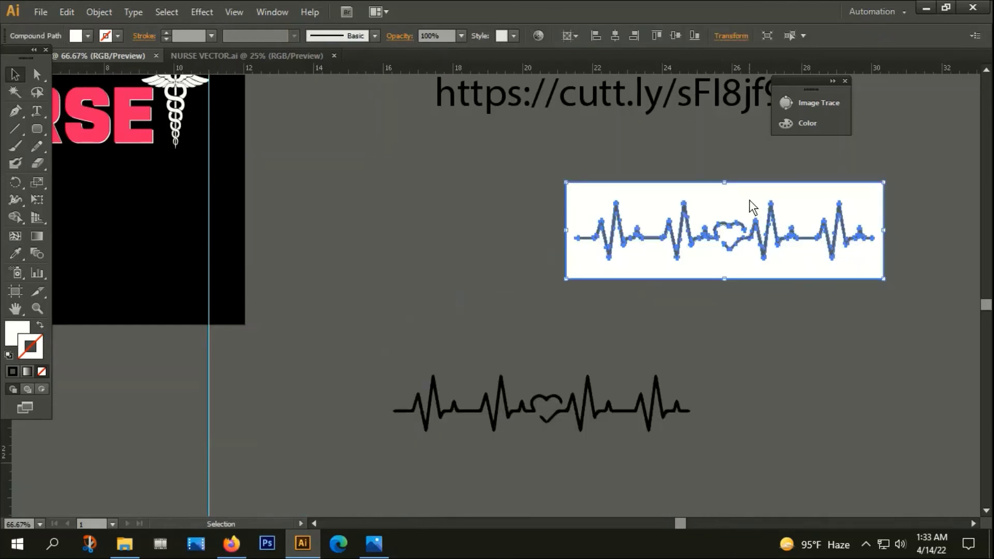
pyautogui.click(581, 424)
pyautogui.moveTo(375, 371); pyautogui.dragTo(698, 433)
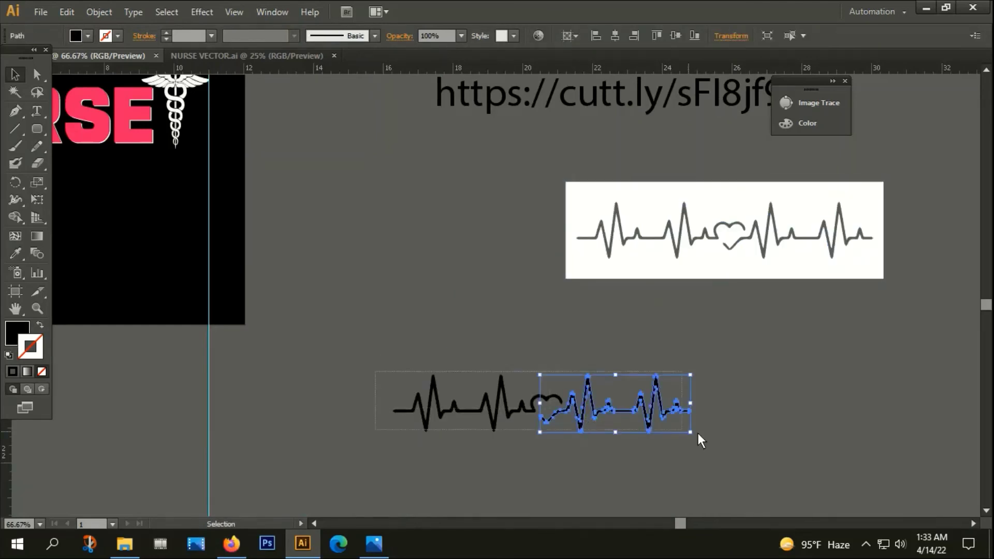
pyautogui.rightClick(548, 435)
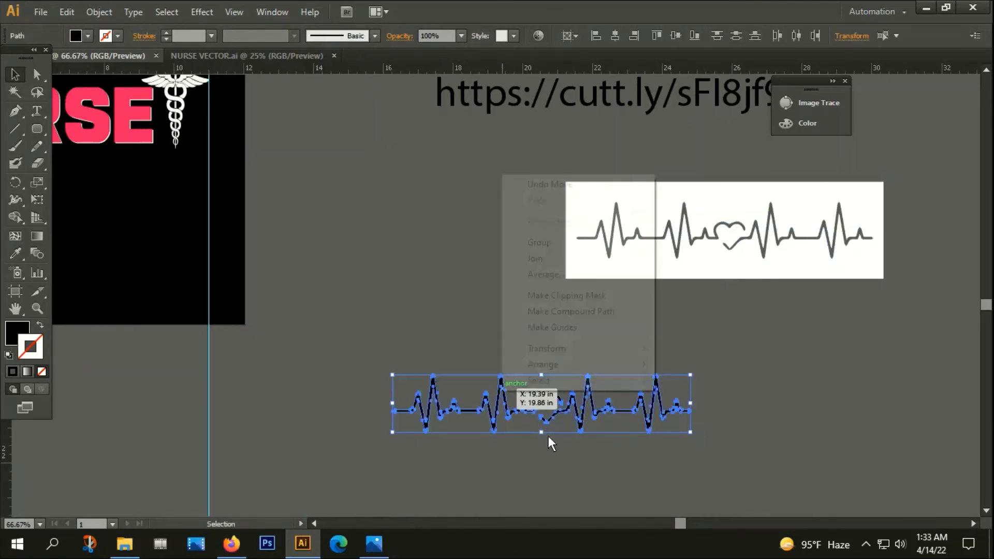
pyautogui.click(532, 242)
pyautogui.hotkey('ctrl', '-')
pyautogui.hotkey('ctrl', '-')
pyautogui.hotkey('ctrl', '-')
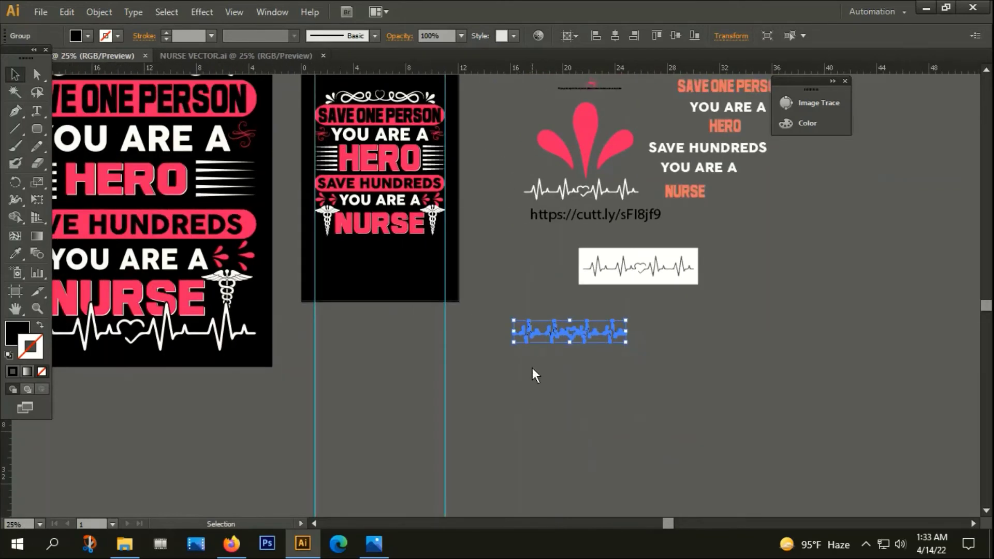
# - Eyedropper the white text colour onto the heartbeat and move it below NURSE
pyautogui.press('i')
pyautogui.click(403, 203)
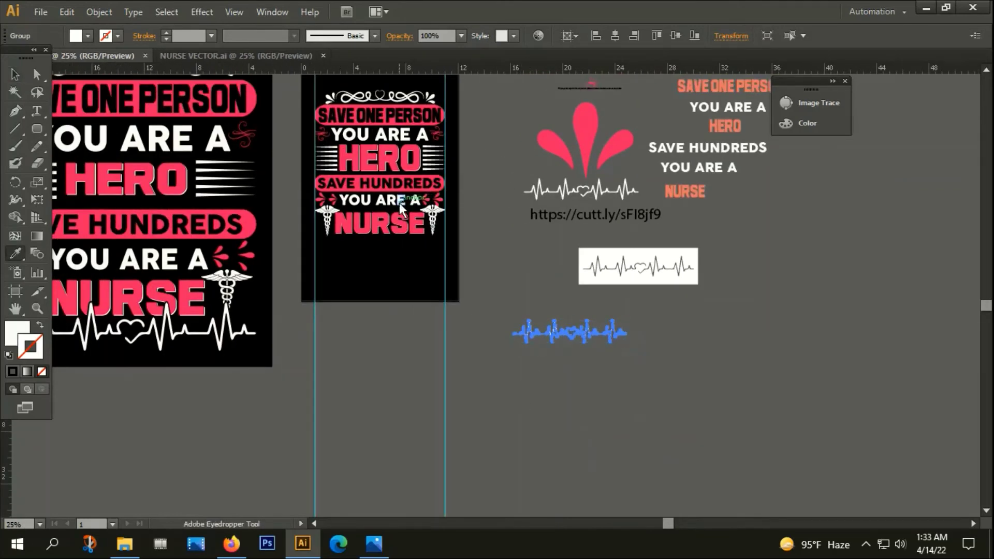
pyautogui.press('v')
pyautogui.moveTo(611, 340)
pyautogui.mouseDown()
pyautogui.moveTo(403, 254)
pyautogui.moveTo(412, 253)
pyautogui.mouseUp()
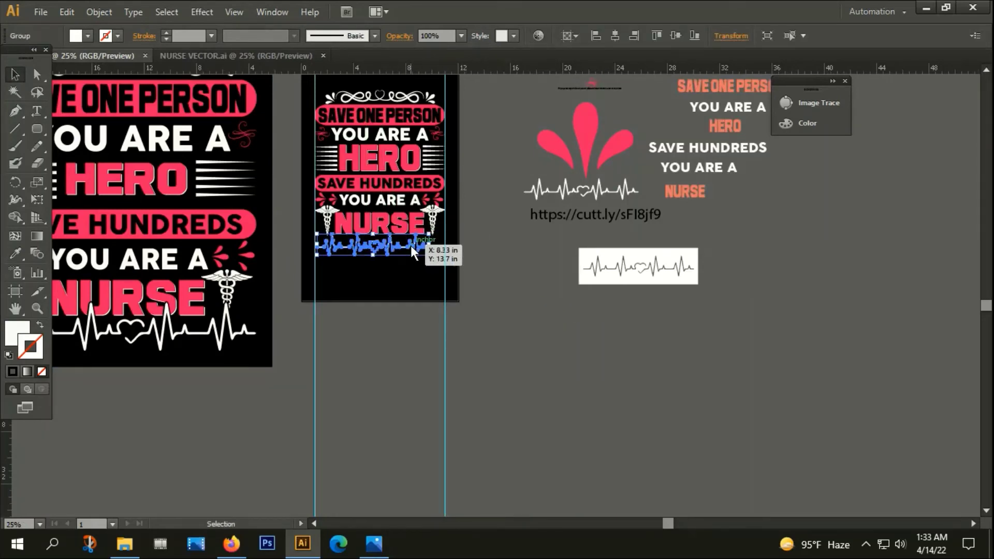
# - Fine-position the heartbeat beneath NURSE between the two caducei
pyautogui.scroll(2, 421, 225)
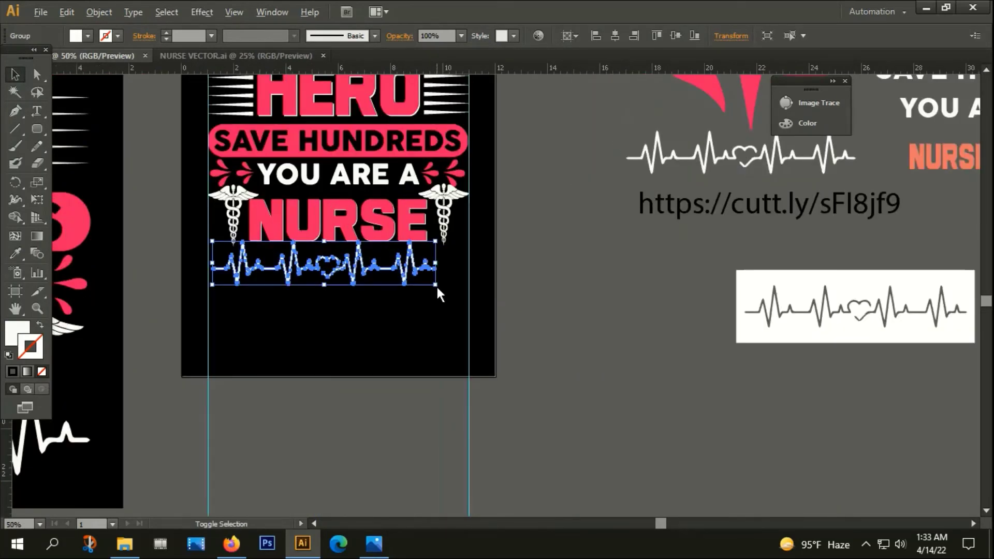
pyautogui.scroll(2, 435, 282)
pyautogui.moveTo(425, 268); pyautogui.dragTo(446, 265)
pyautogui.scroll(2, 446, 265)
pyautogui.scroll(-3, 447, 266)
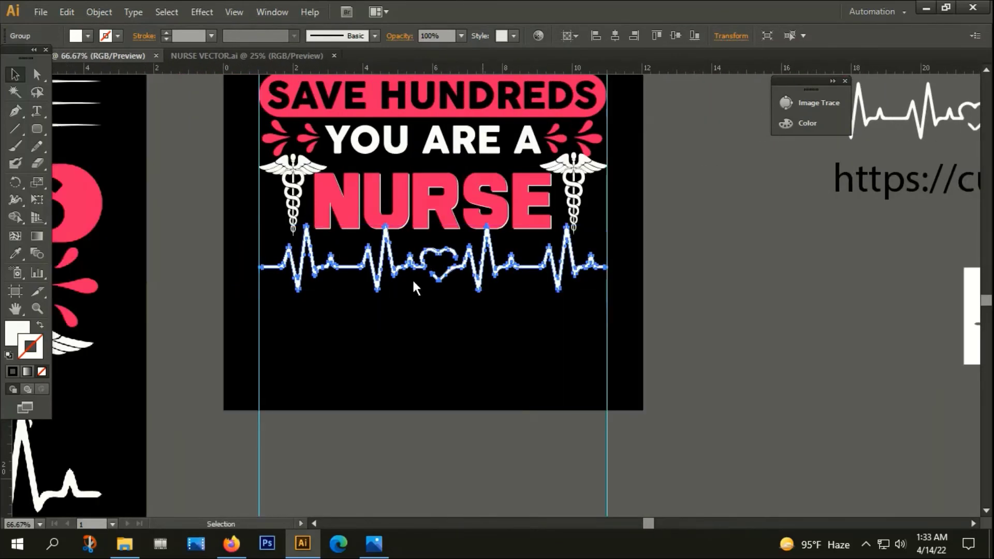
pyautogui.scroll(1, 281, 253)
pyautogui.scroll(1, 210, 297)
pyautogui.scroll(1, 216, 272)
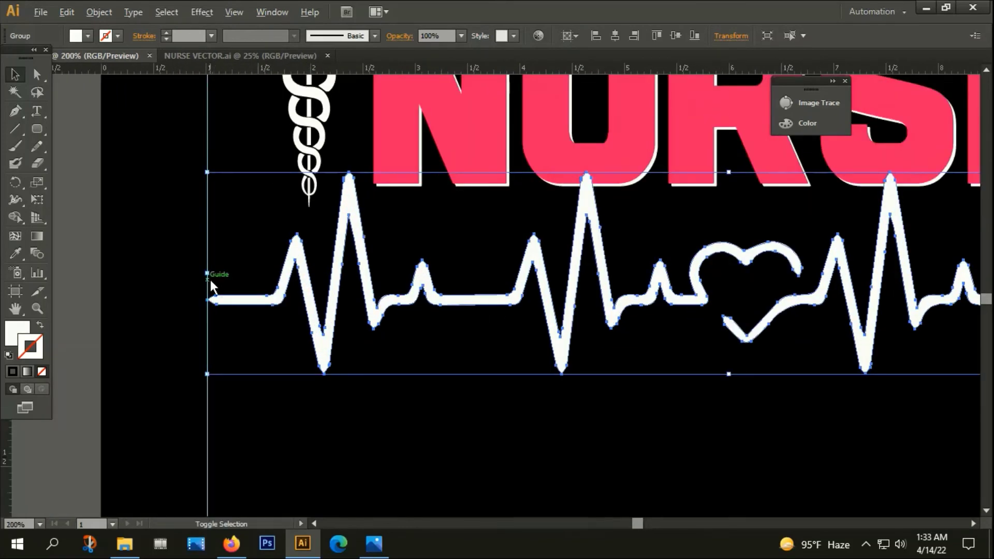
pyautogui.scroll(2, 210, 280)
pyautogui.scroll(-4, 212, 277)
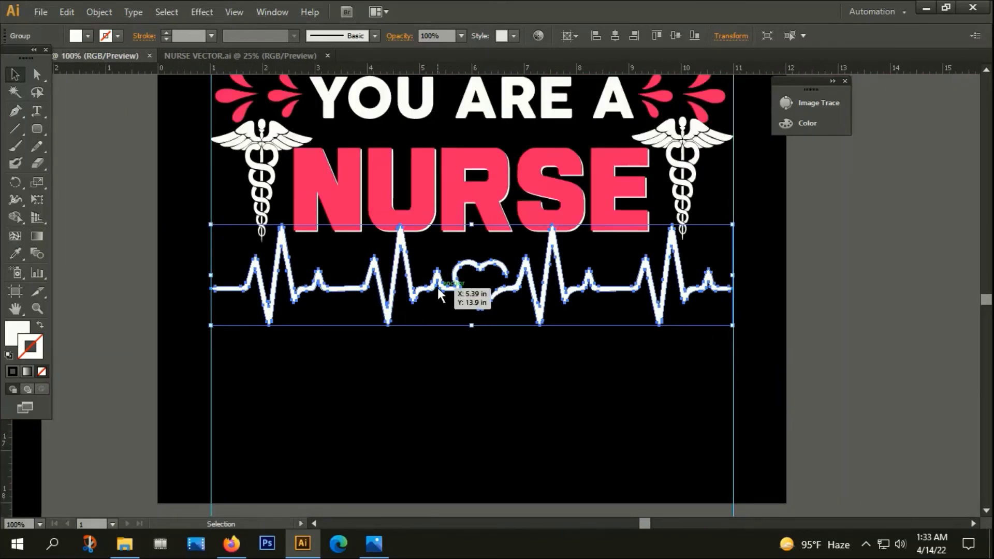
pyautogui.moveTo(437, 288); pyautogui.dragTo(438, 283)
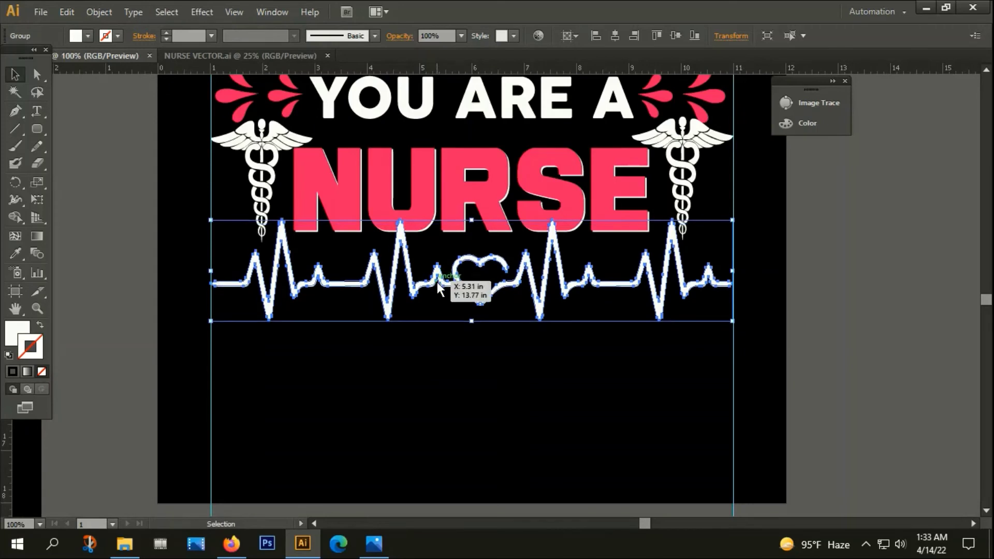
pyautogui.hotkey('shift', 'Up')
pyautogui.hotkey('shift', 'Up')
pyautogui.hotkey('shift', 'Up')
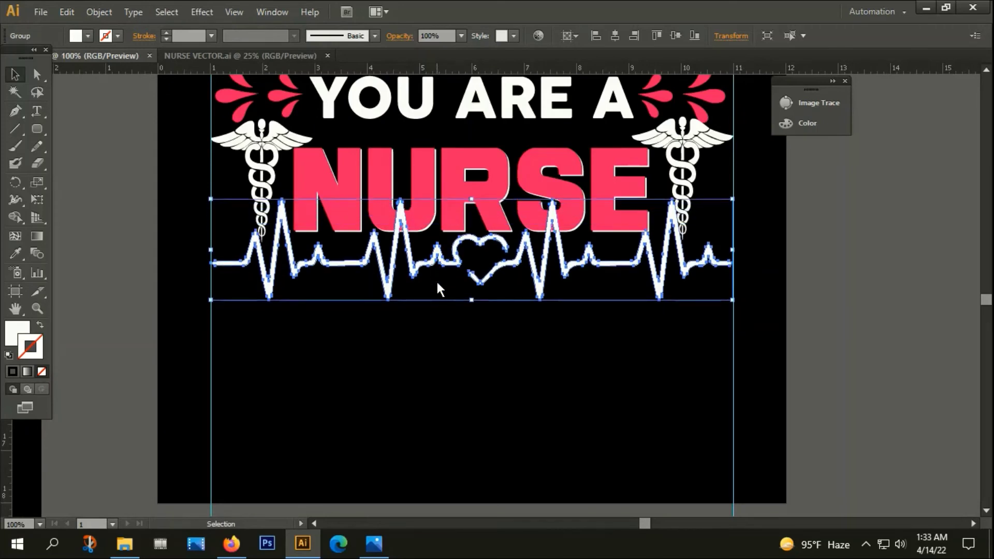
pyautogui.press('Down')
pyautogui.press('Down')
pyautogui.press('Down')
pyautogui.press('Down')
pyautogui.press('Down')
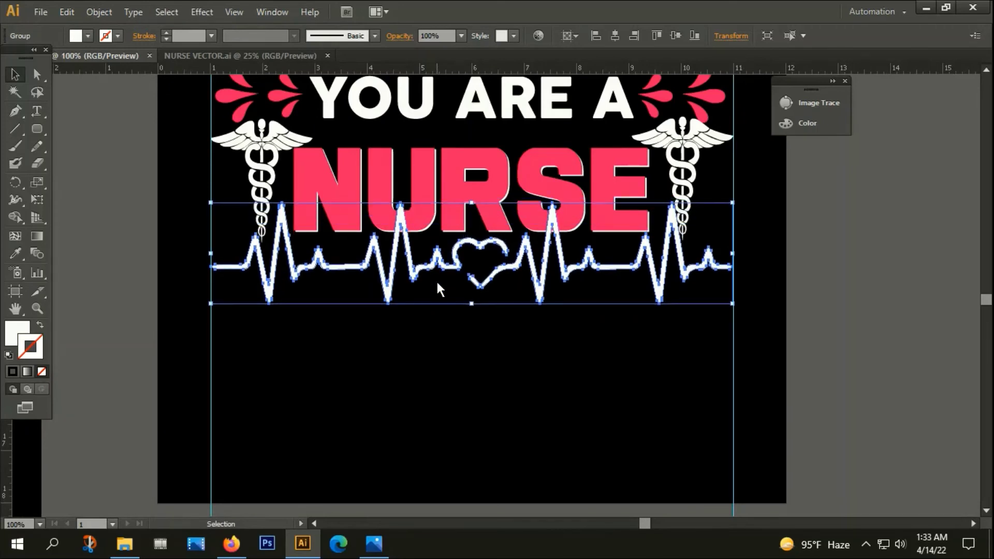
pyautogui.click(472, 343)
# - Zoom out and reselect the heartbeat group
pyautogui.hotkey('ctrl', '-')
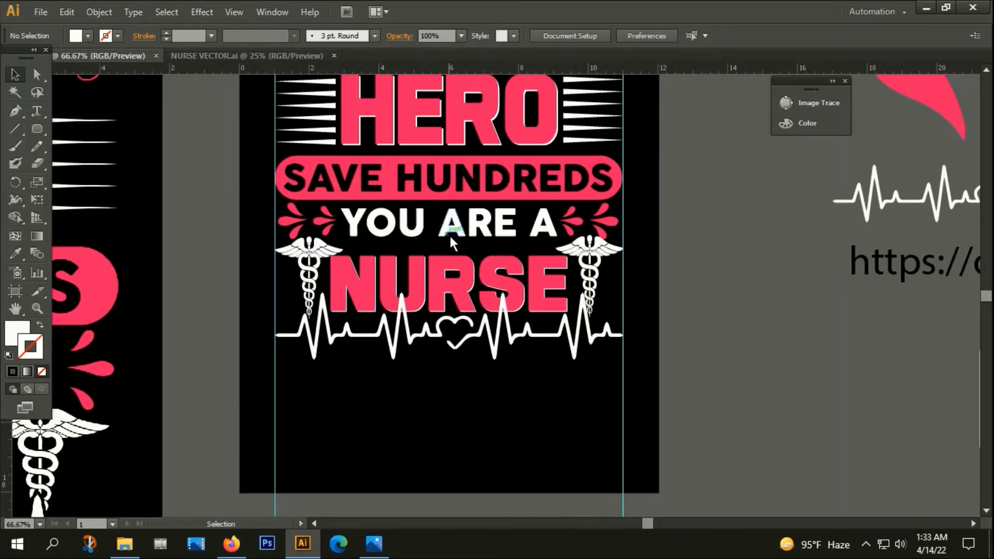
pyautogui.scroll(2, 453, 404)
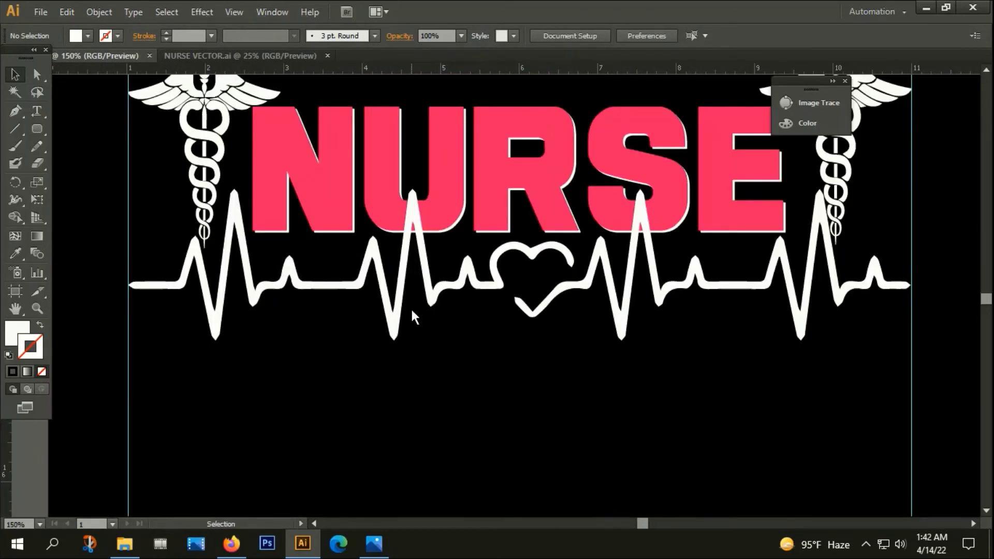
pyautogui.click(391, 325)
pyautogui.scroll(-3, 392, 325)
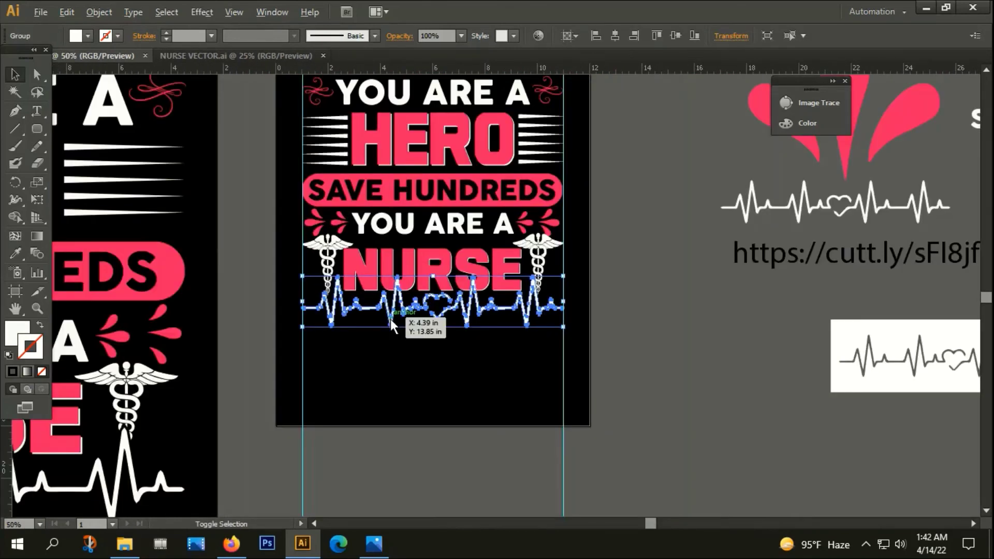
pyautogui.scroll(2, 393, 321)
# - Offset the heartbeat path by 3px with Round joins
pyautogui.click(94, 13)
pyautogui.moveTo(115, 305)
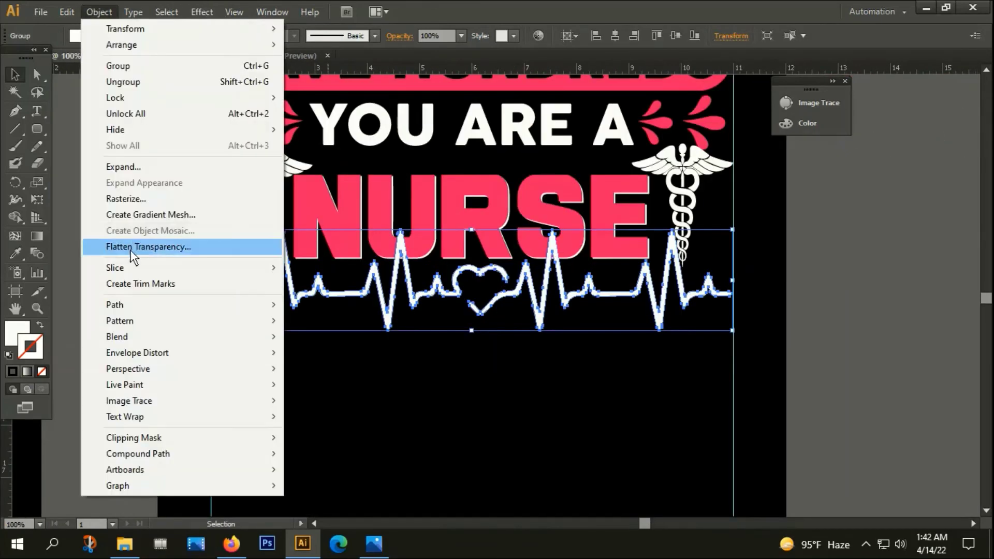
pyautogui.click(329, 358)
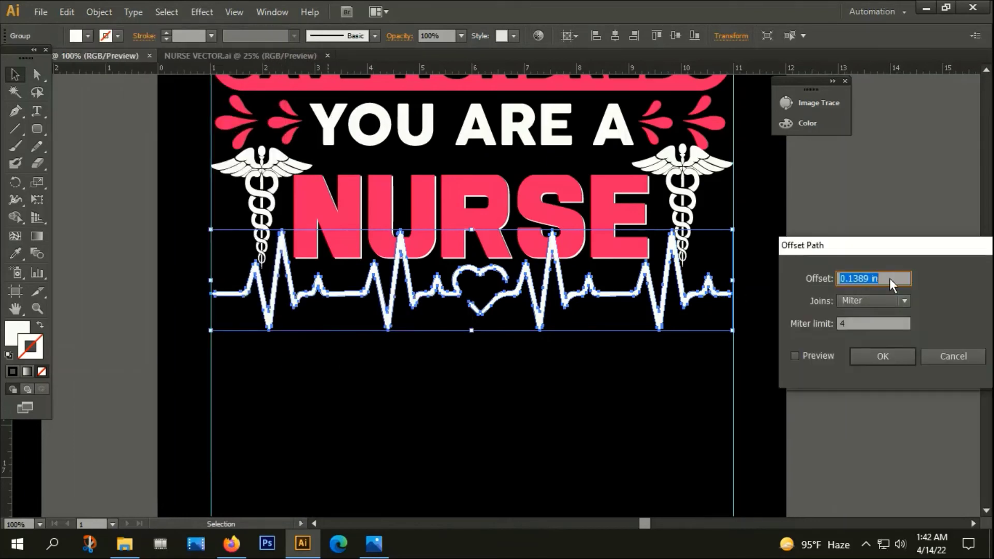
pyautogui.write('3px')
pyautogui.click(892, 297)
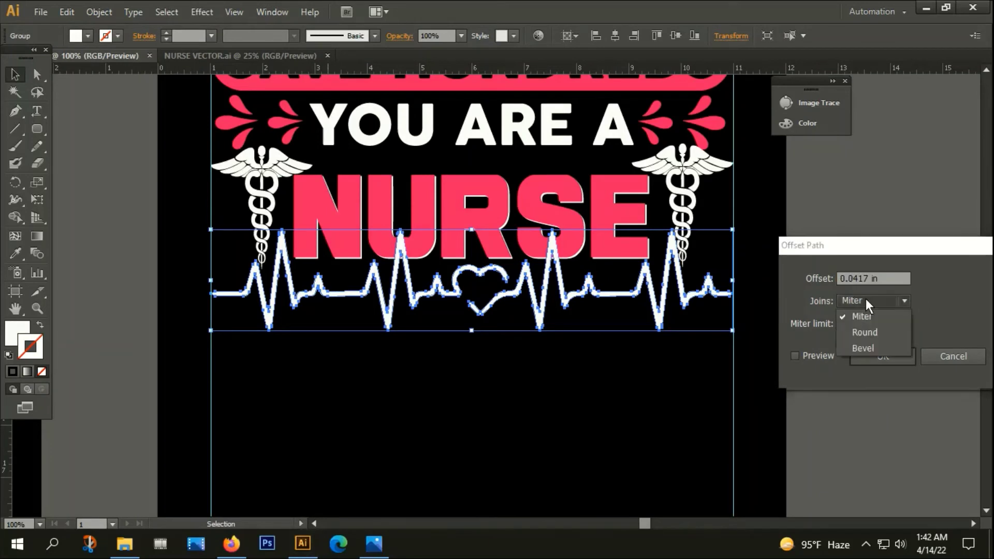
pyautogui.click(870, 334)
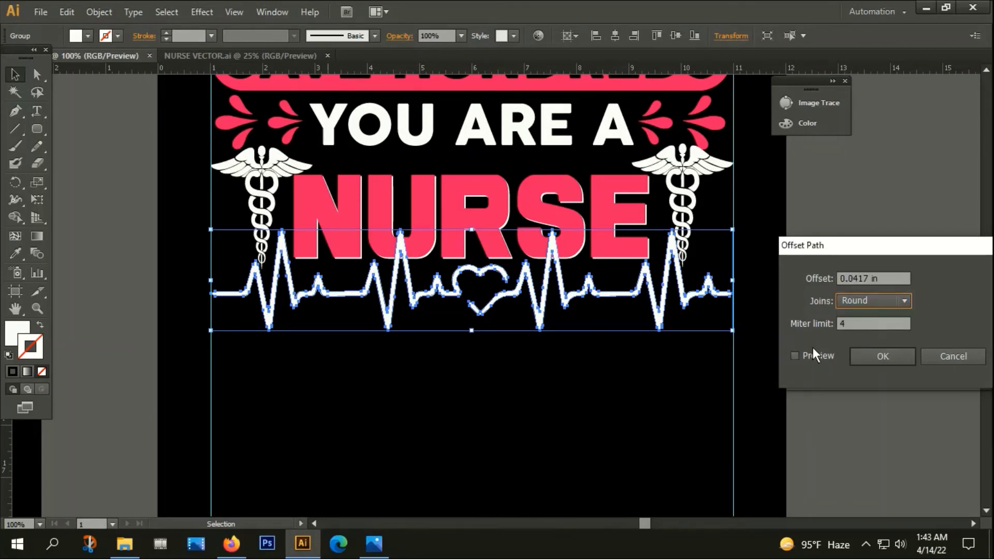
pyautogui.click(874, 357)
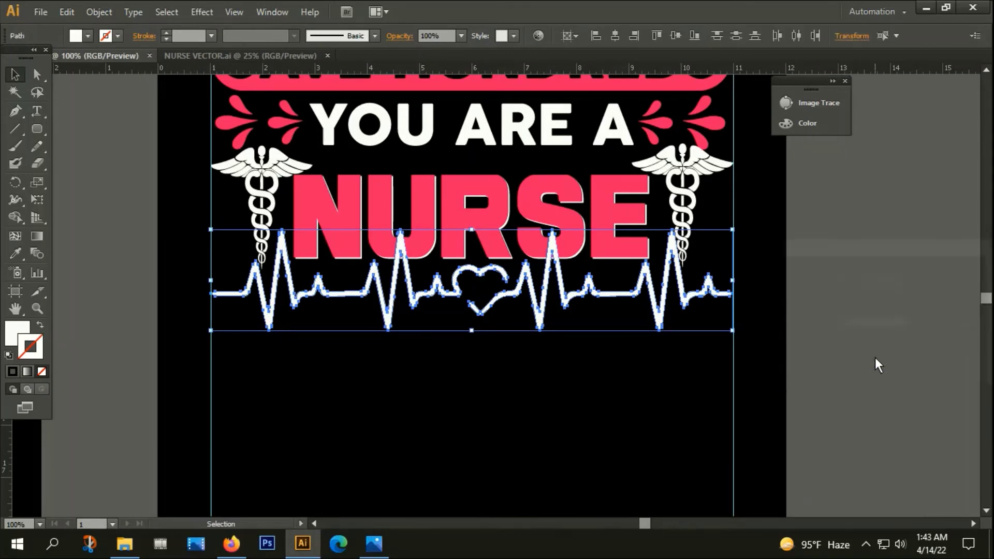
# - Fill the new offset path with black #000000
pyautogui.click(15, 333)
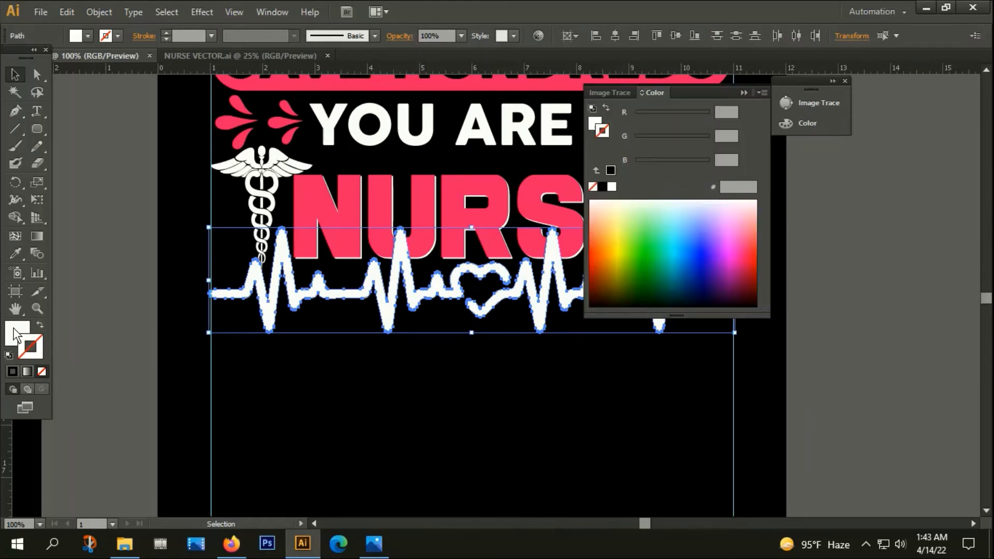
pyautogui.doubleClick(15, 333)
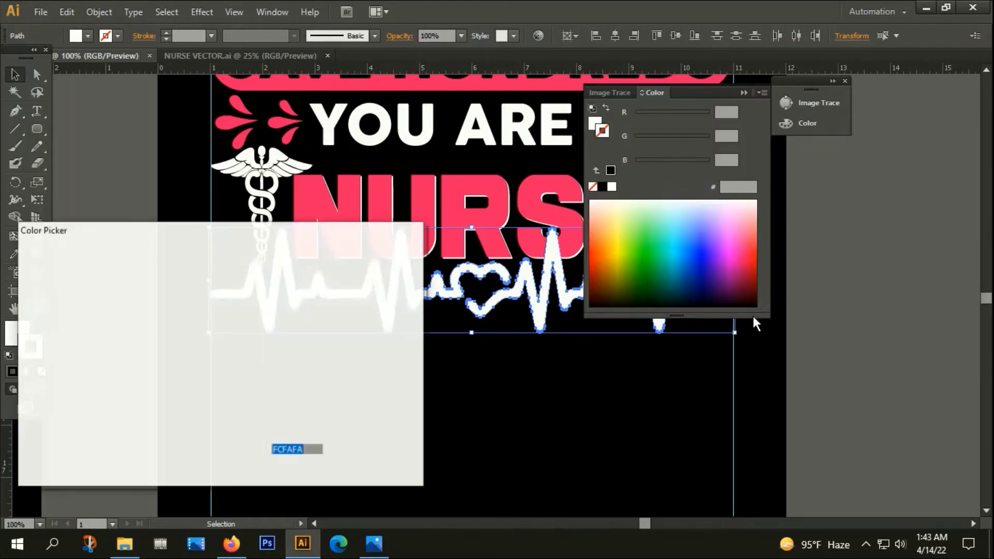
pyautogui.write('000000')
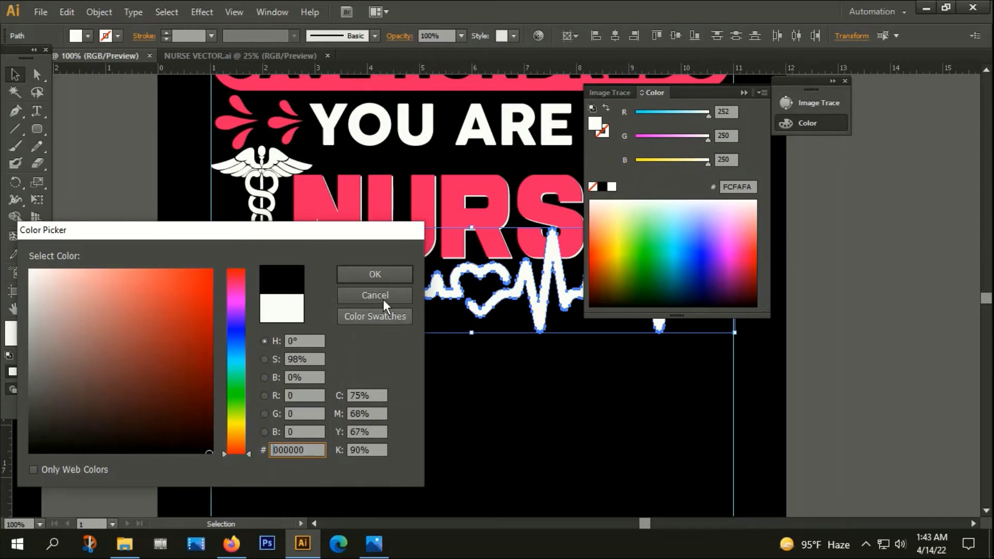
pyautogui.click(371, 273)
pyautogui.press('a')
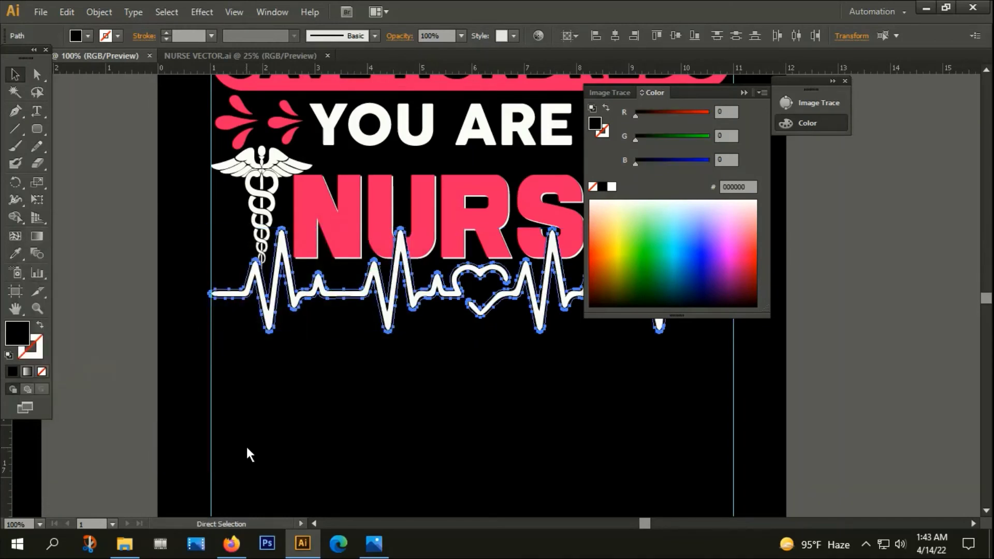
pyautogui.click(248, 448)
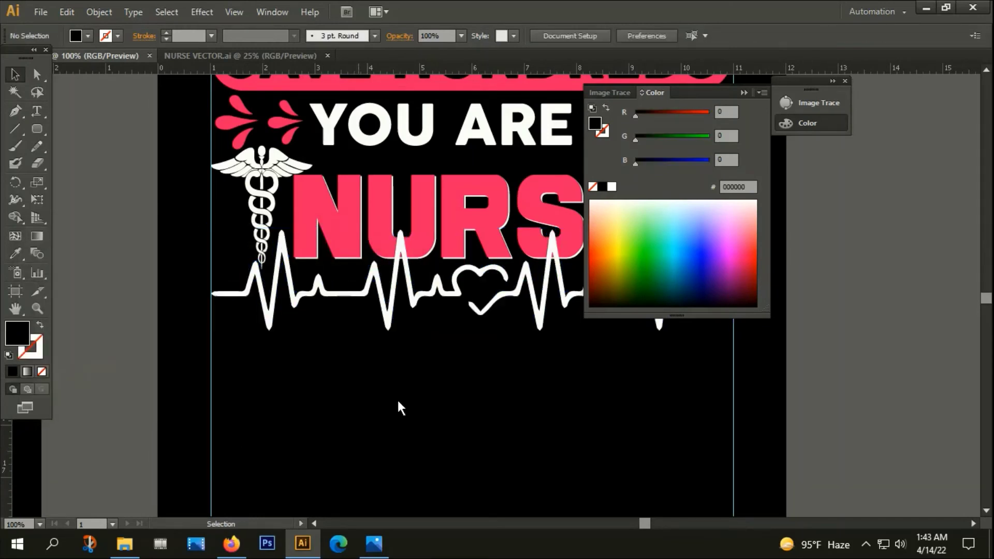
pyautogui.click(743, 92)
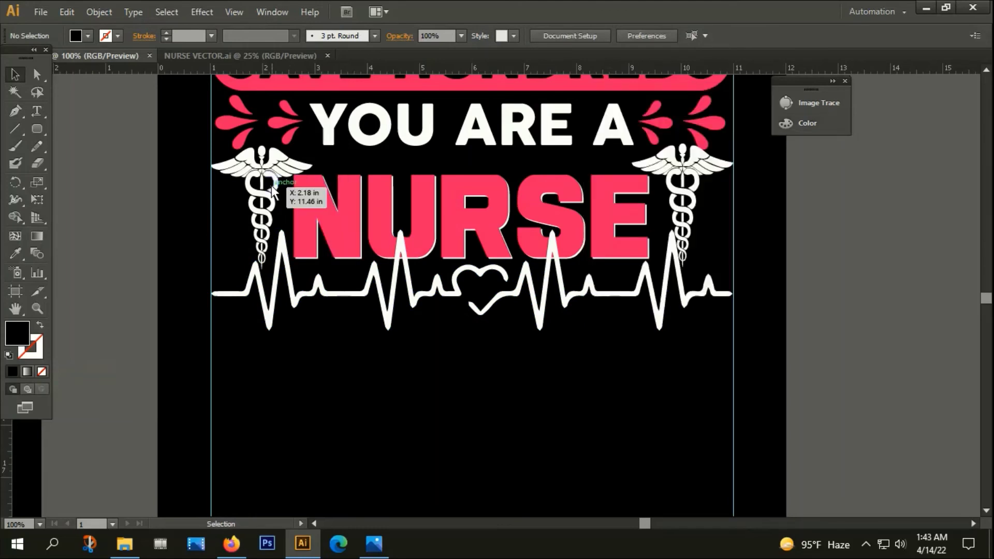
# - Group the NURSE lettering with both caduceus symbols
pyautogui.click(262, 223)
pyautogui.keyDown('shift'); pyautogui.click(352, 200); pyautogui.keyUp('shift')
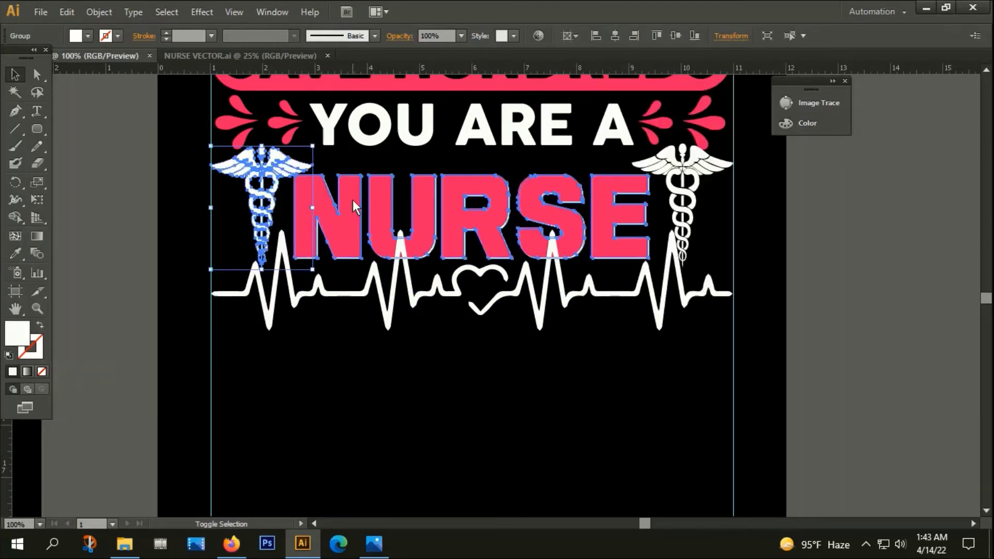
pyautogui.keyDown('shift'); pyautogui.click(687, 172); pyautogui.keyUp('shift')
pyautogui.rightClick(687, 172)
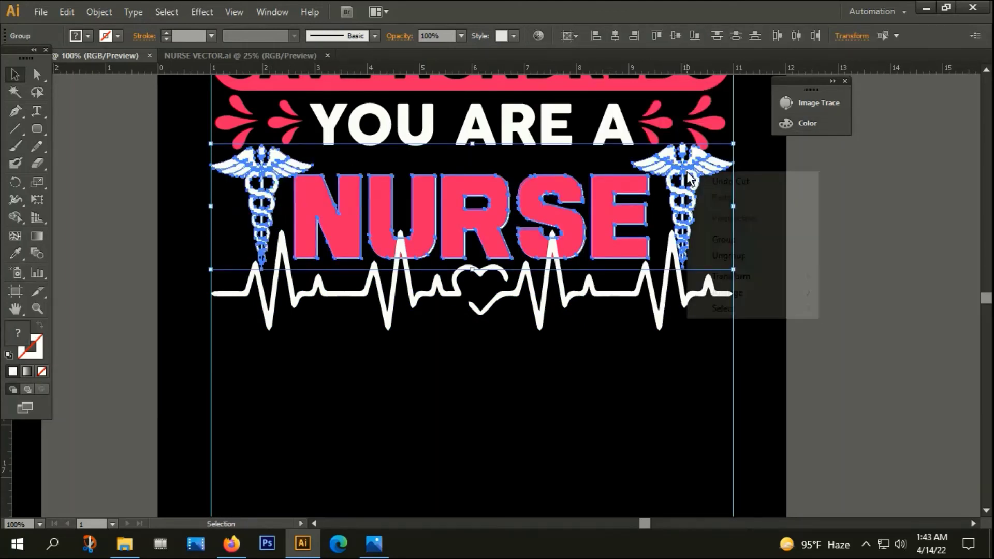
pyautogui.click(722, 238)
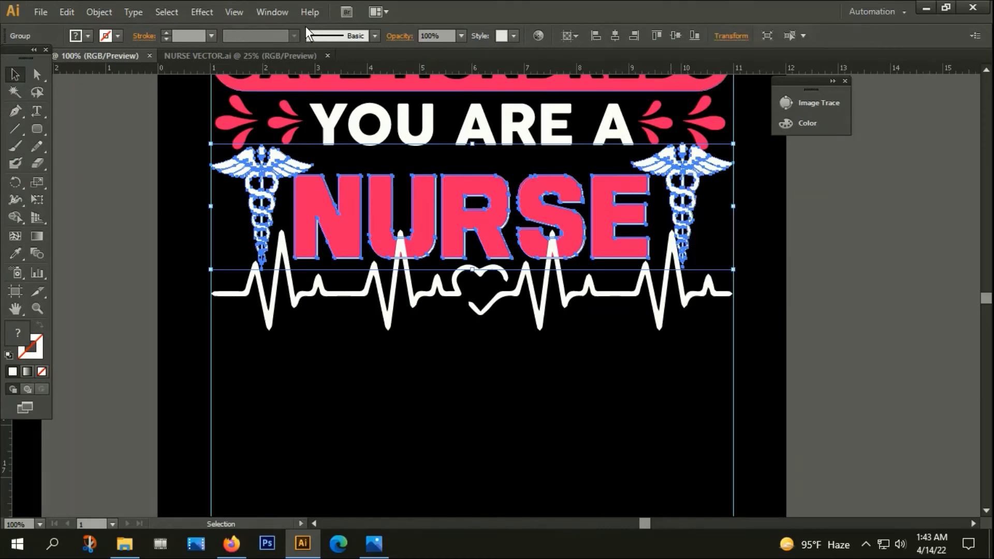
# - Make an opacity mask on the group from the heartbeat line pasted in front, then exit mask editing
pyautogui.click(269, 12)
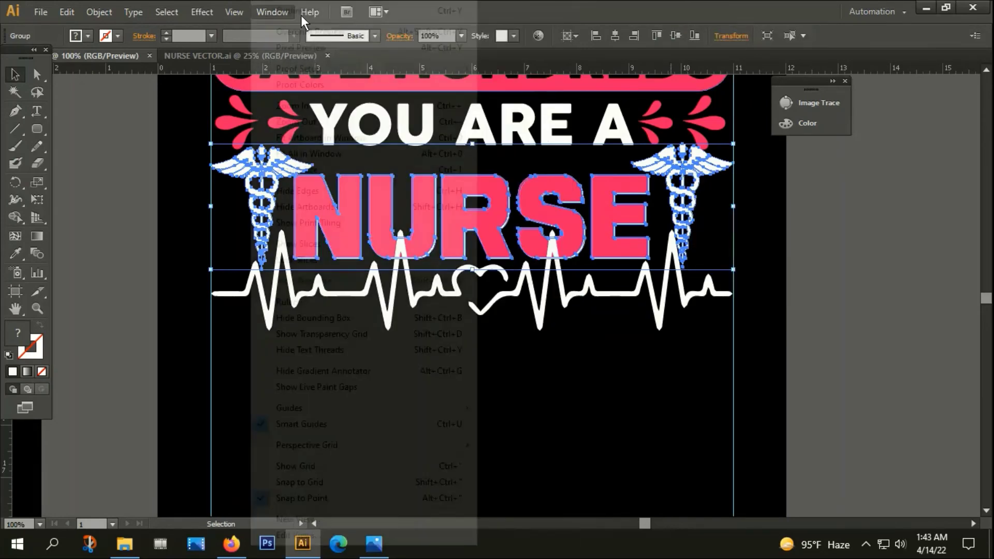
pyautogui.click(274, 15)
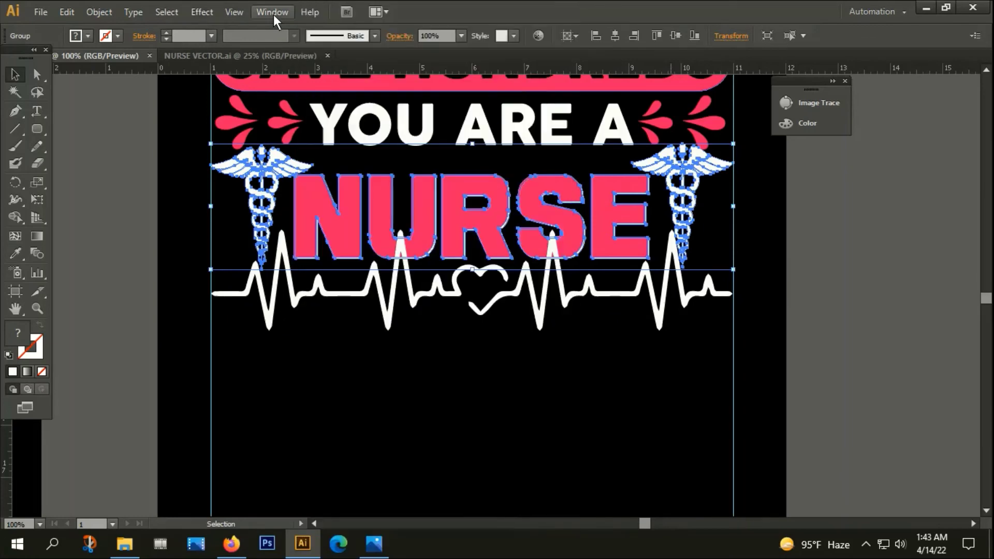
pyautogui.click(273, 15)
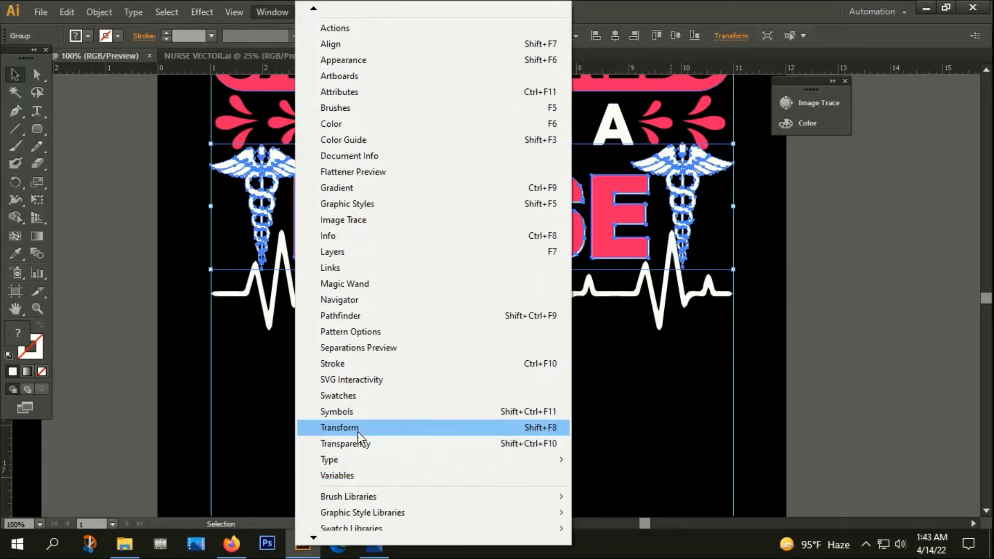
pyautogui.click(356, 441)
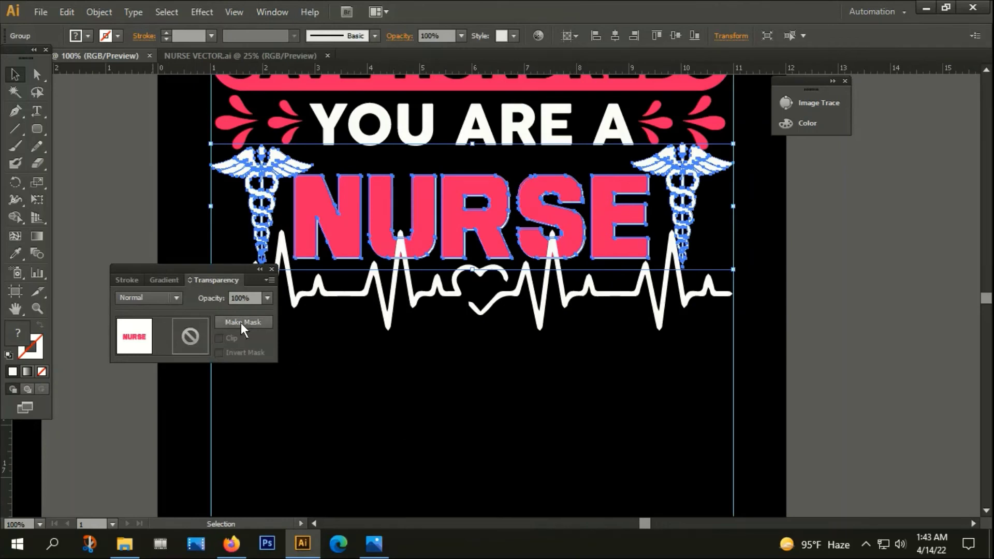
pyautogui.click(240, 322)
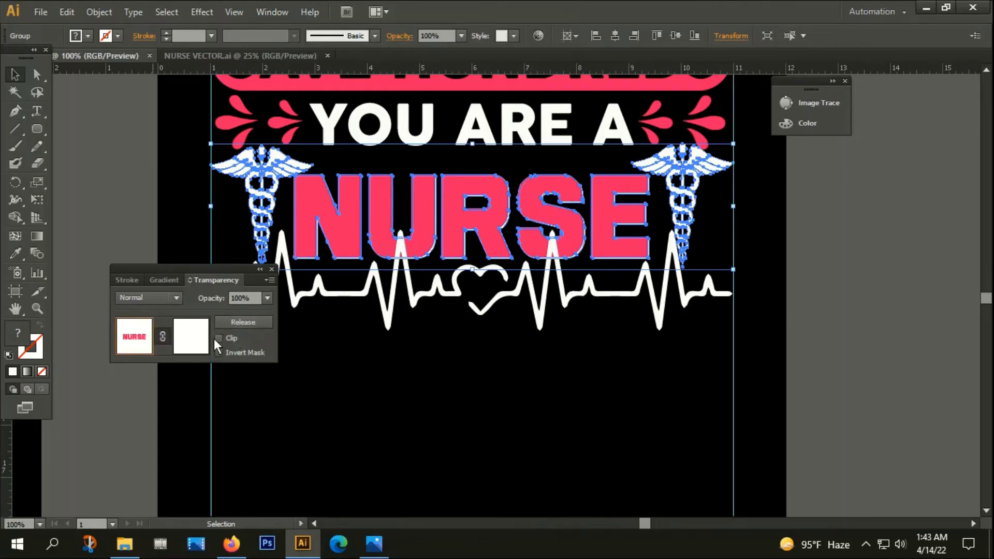
pyautogui.click(192, 340)
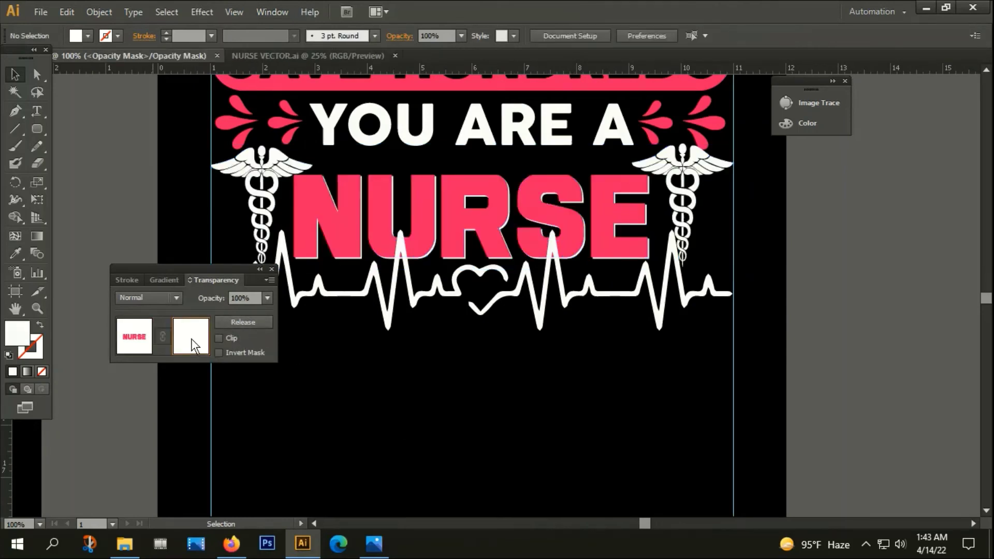
pyautogui.hotkey('ctrl', 'f')
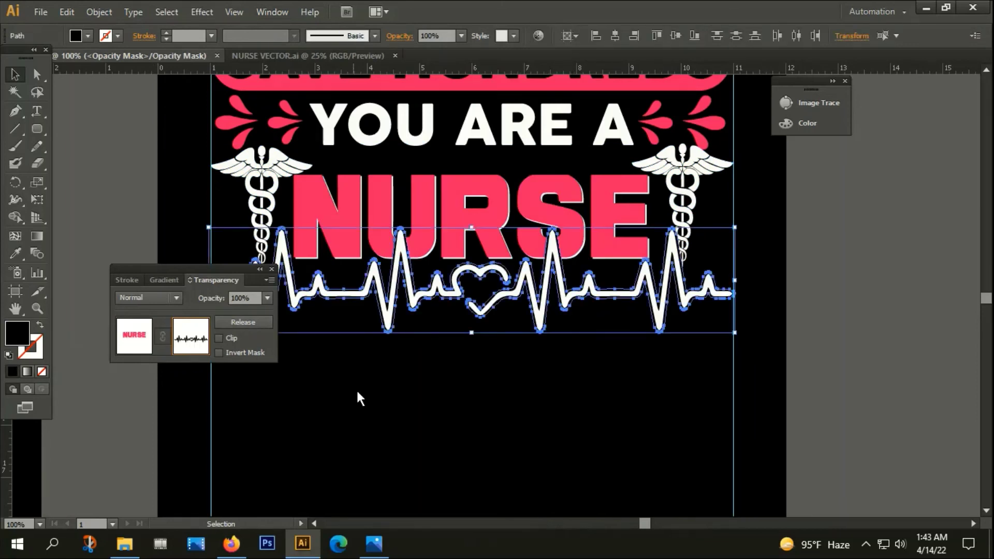
pyautogui.click(134, 335)
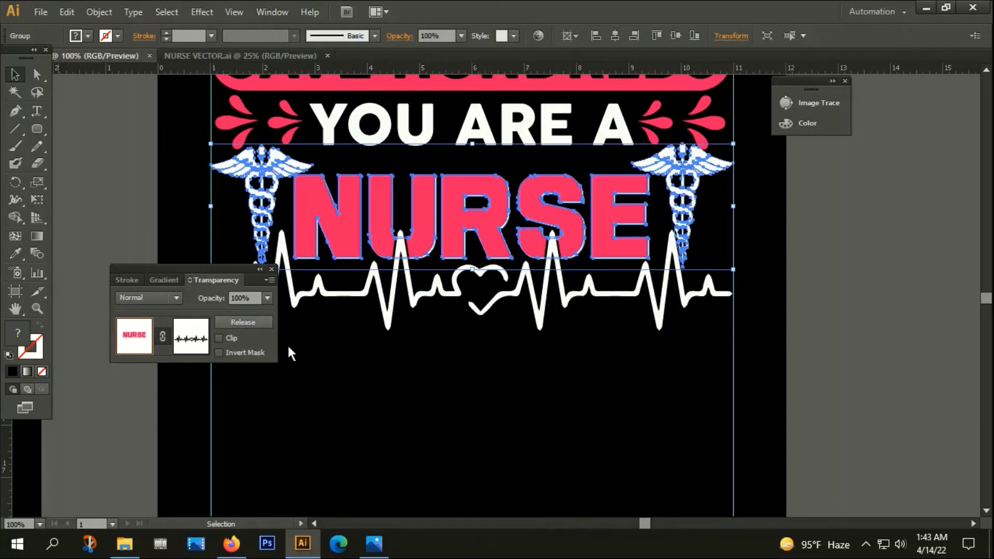
pyautogui.click(351, 392)
pyautogui.click(272, 269)
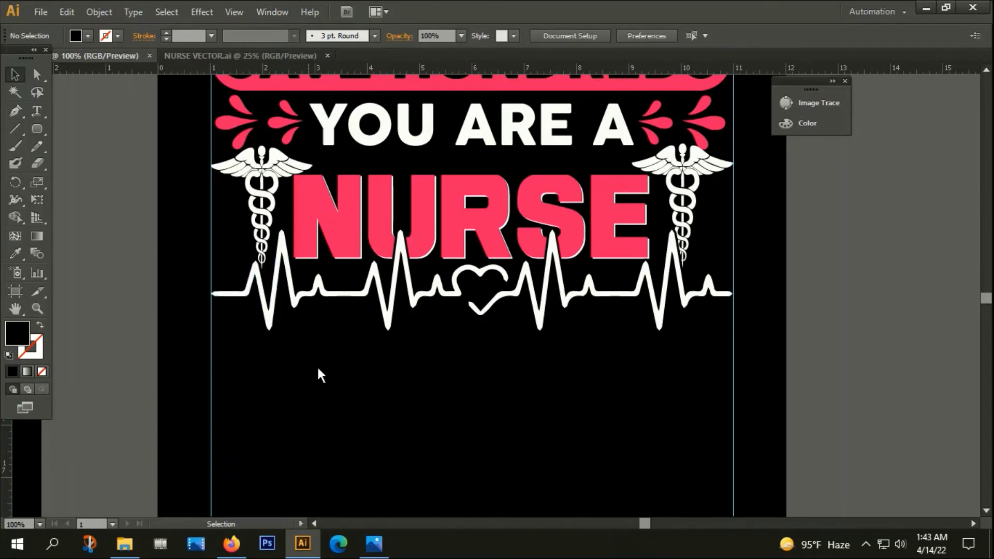
# - Zoom in on the poster artboard and delete the guides over it
pyautogui.scroll(2, 563, 250)
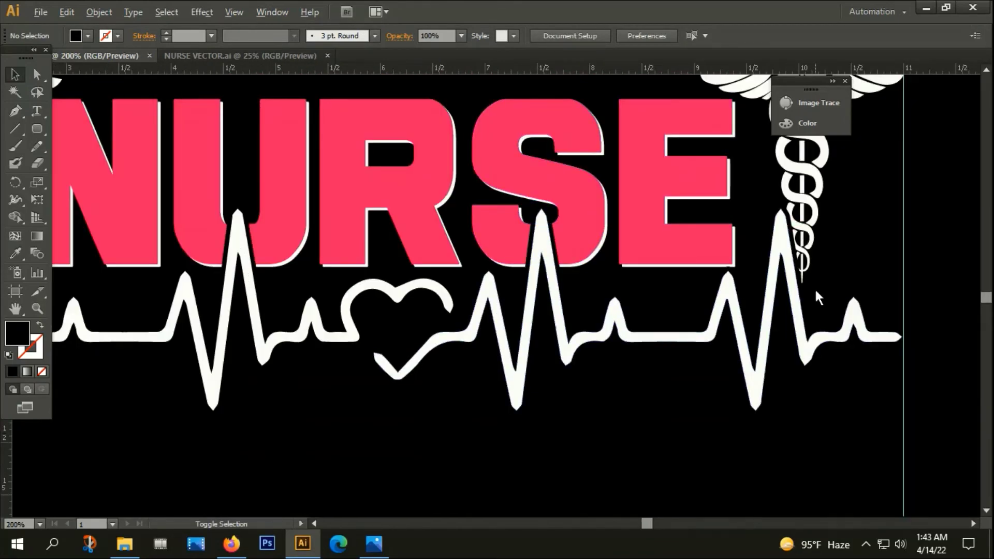
pyautogui.scroll(-2, 690, 284)
pyautogui.scroll(-1, 568, 402)
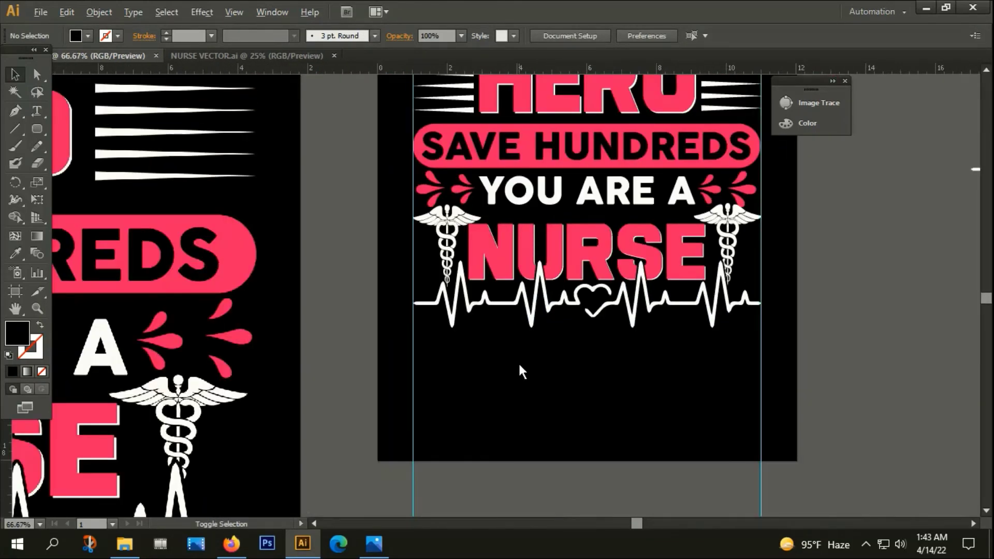
pyautogui.scroll(-2, 518, 361)
pyautogui.hscroll(1, 571, 402)
pyautogui.hscroll(4, 426, 400)
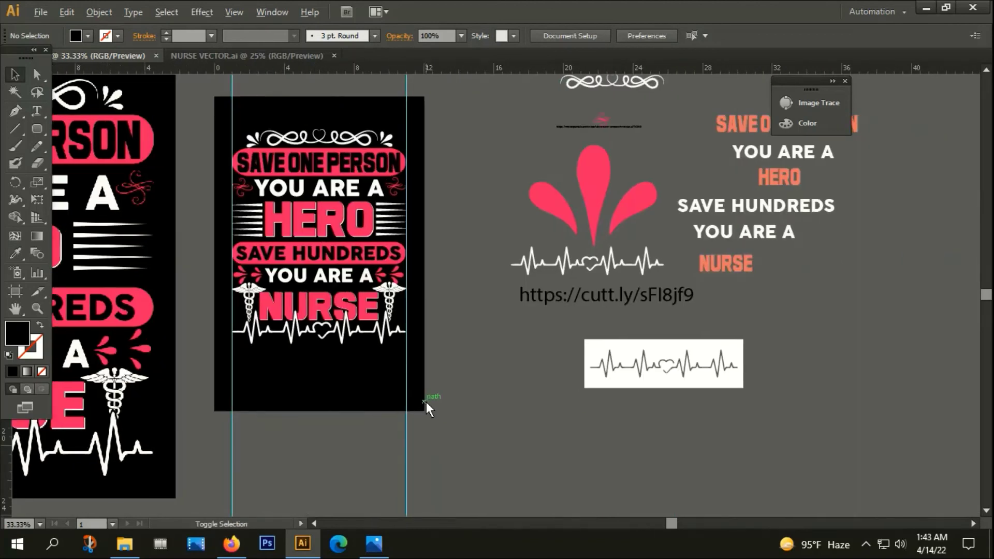
pyautogui.scroll(-1, 371, 434)
pyautogui.moveTo(371, 434); pyautogui.dragTo(512, 436)
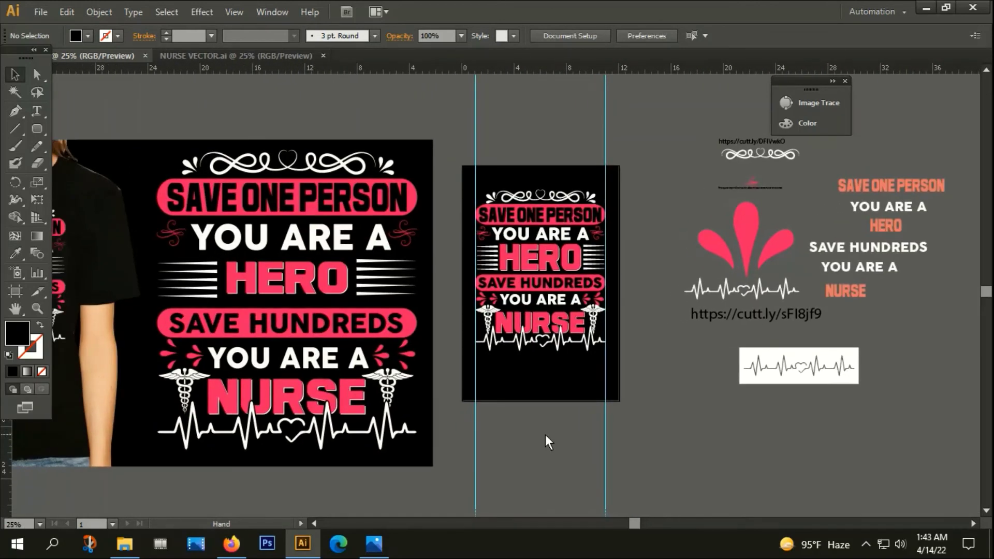
pyautogui.moveTo(545, 433); pyautogui.dragTo(483, 421)
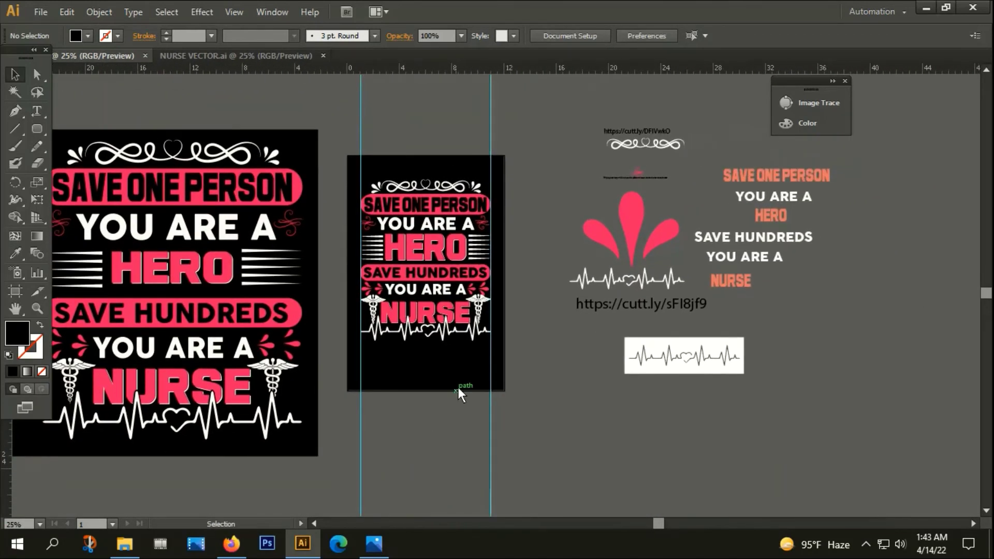
pyautogui.hotkey('ctrl', '+')
pyautogui.moveTo(304, 445); pyautogui.dragTo(535, 497)
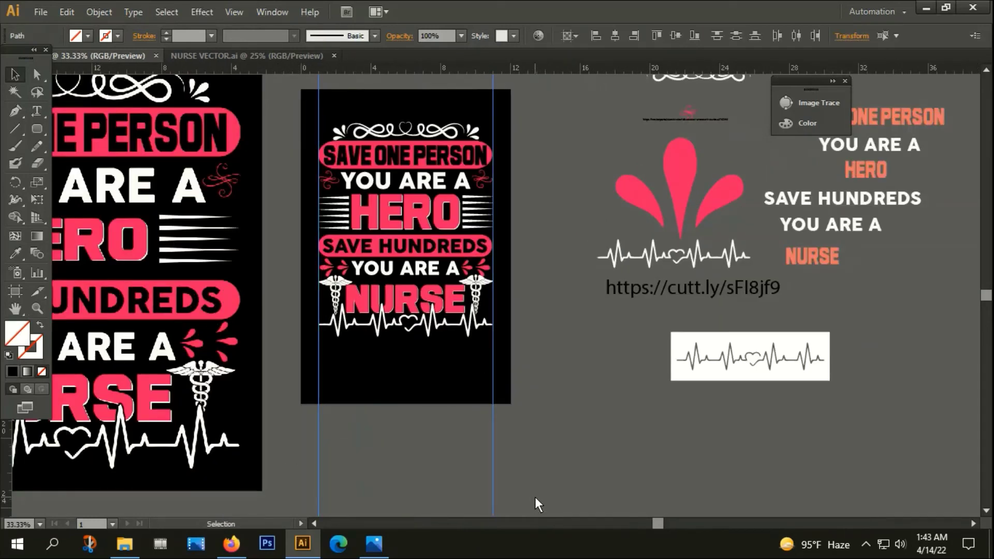
pyautogui.press('Delete')
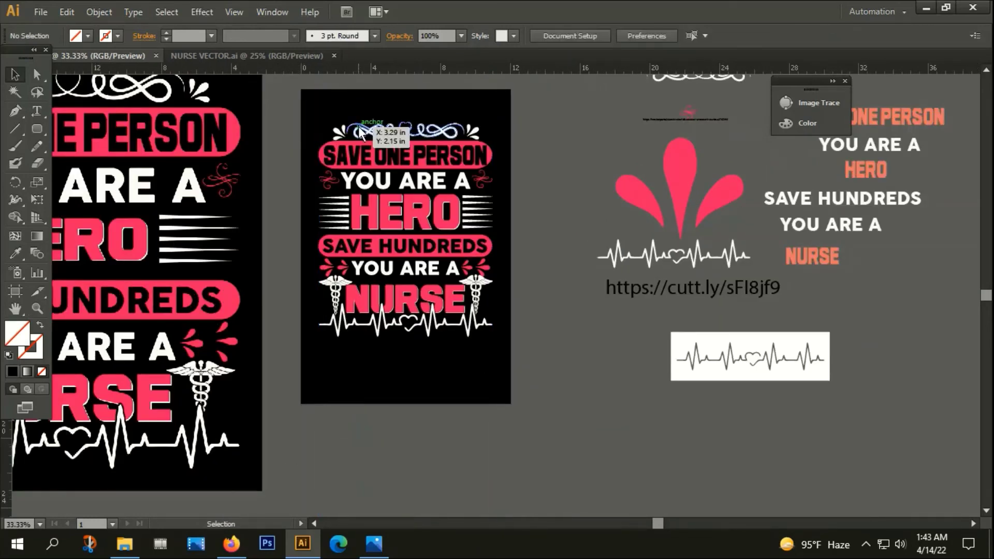
# - Group all the poster artwork and scale it up to fill the artboard
pyautogui.moveTo(305, 103); pyautogui.dragTo(502, 371)
pyautogui.rightClick(476, 222)
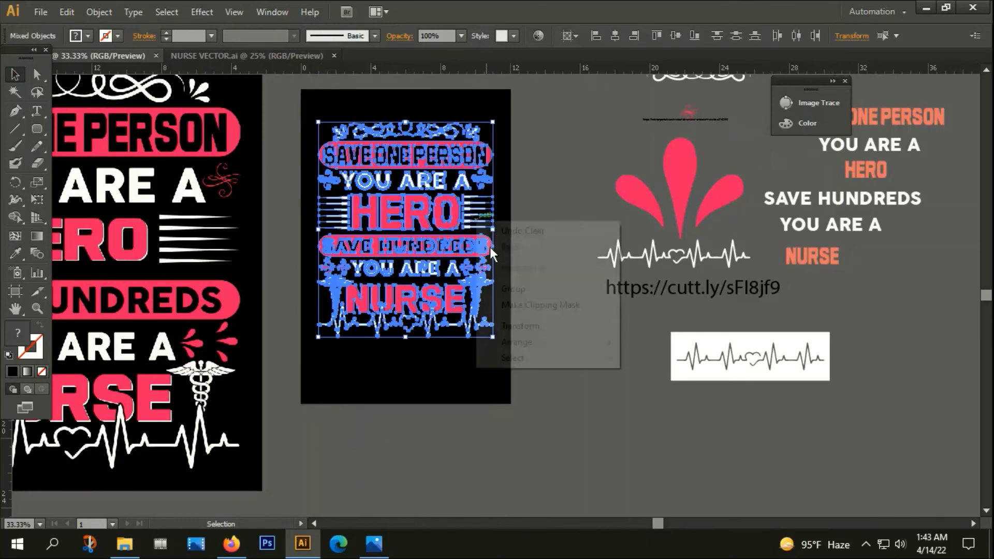
pyautogui.click(500, 289)
pyautogui.moveTo(493, 337); pyautogui.dragTo(505, 353)
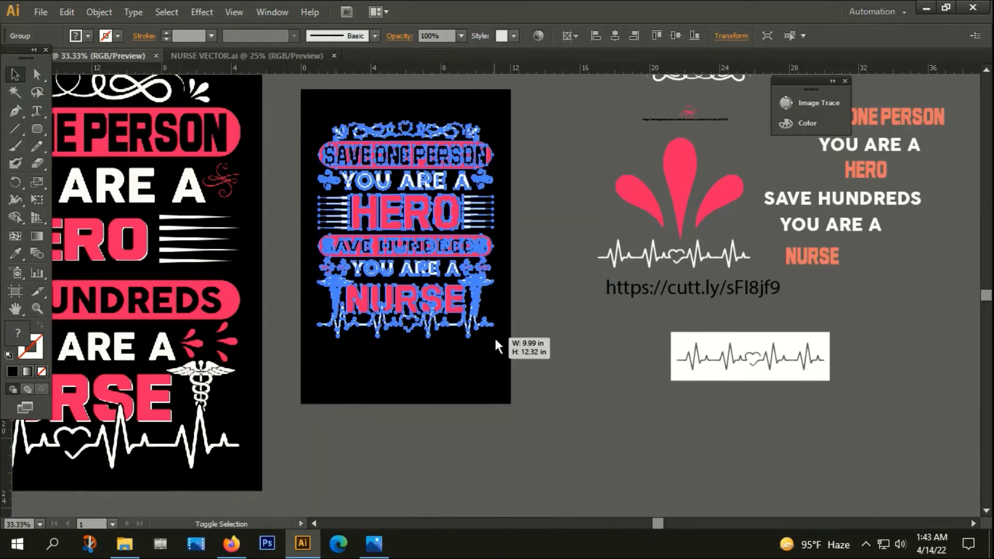
pyautogui.click(499, 387)
pyautogui.scroll(-1, 505, 391)
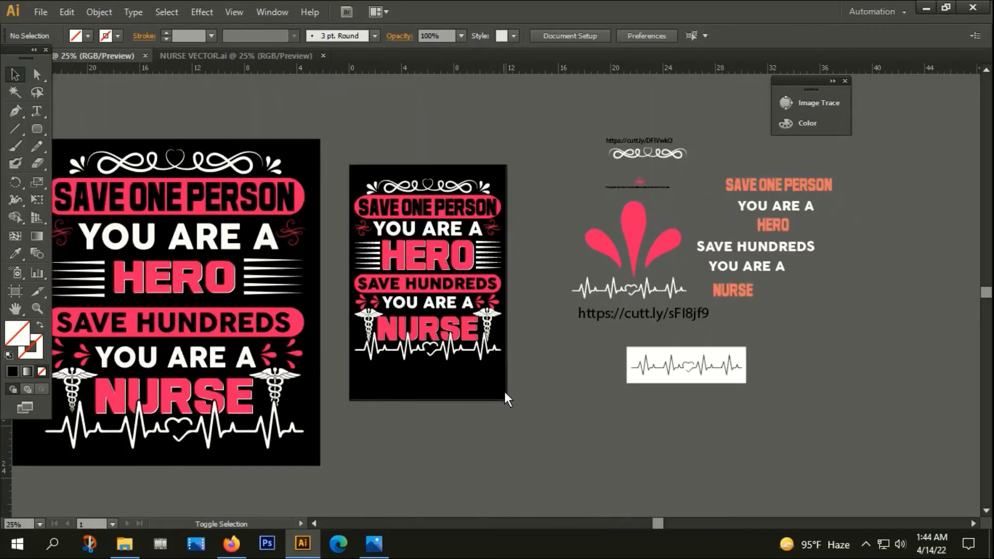
pyautogui.moveTo(504, 391); pyautogui.dragTo(455, 391)
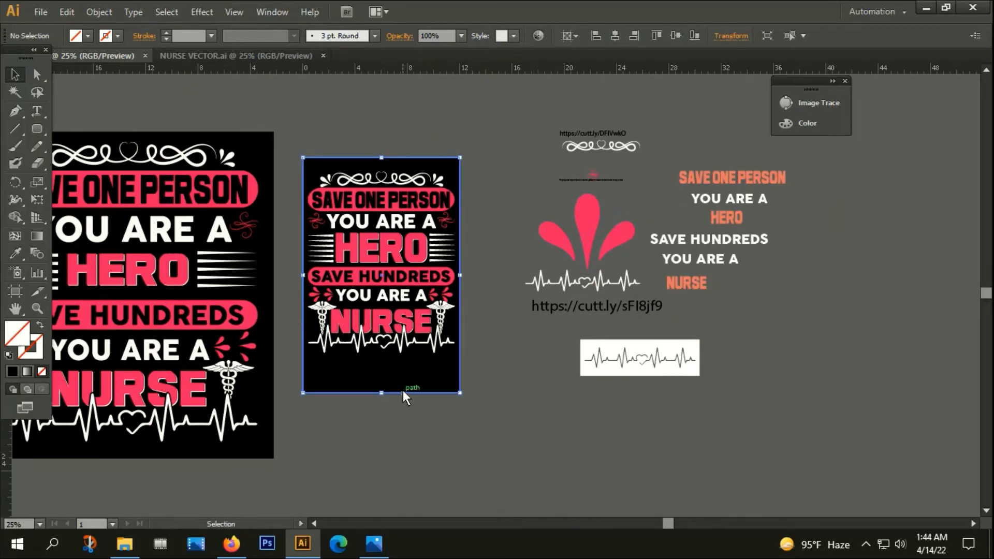
pyautogui.press('Delete')
pyautogui.hotkey('ctrl', 'z')
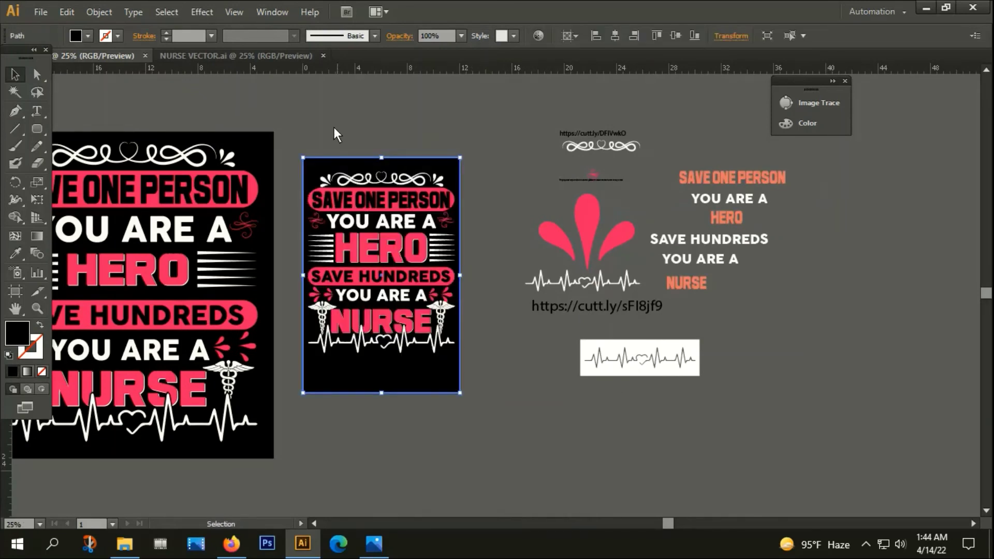
pyautogui.click(383, 436)
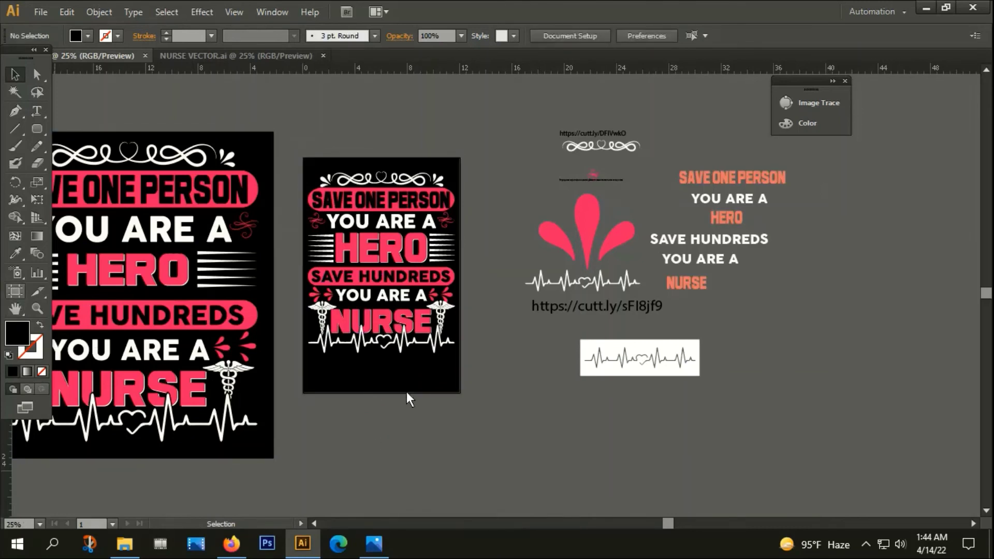
# - Trim the artboard's top and bottom edges and delete the black background rectangle
pyautogui.hotkey('shift', 'o')
pyautogui.moveTo(384, 393); pyautogui.dragTo(383, 358)
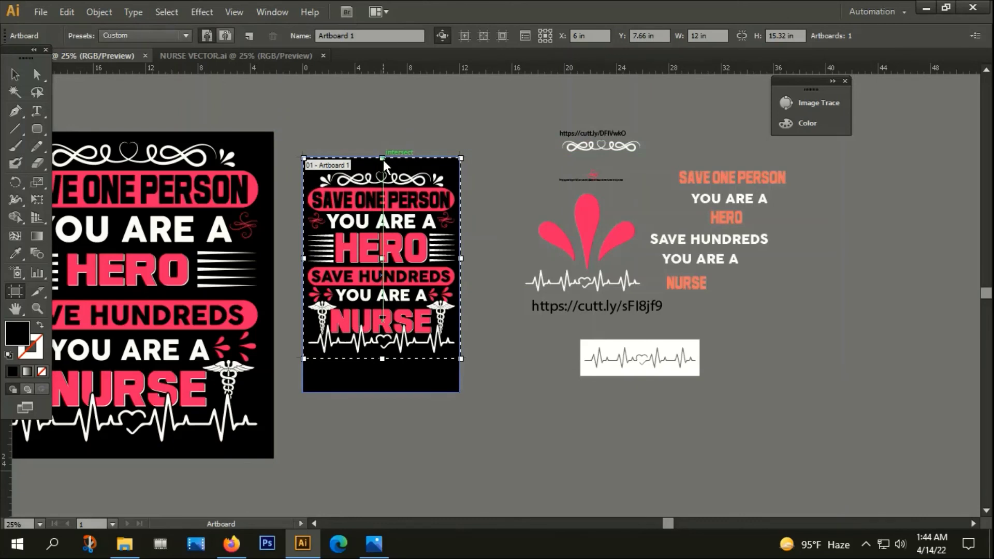
pyautogui.moveTo(383, 160); pyautogui.dragTo(383, 167)
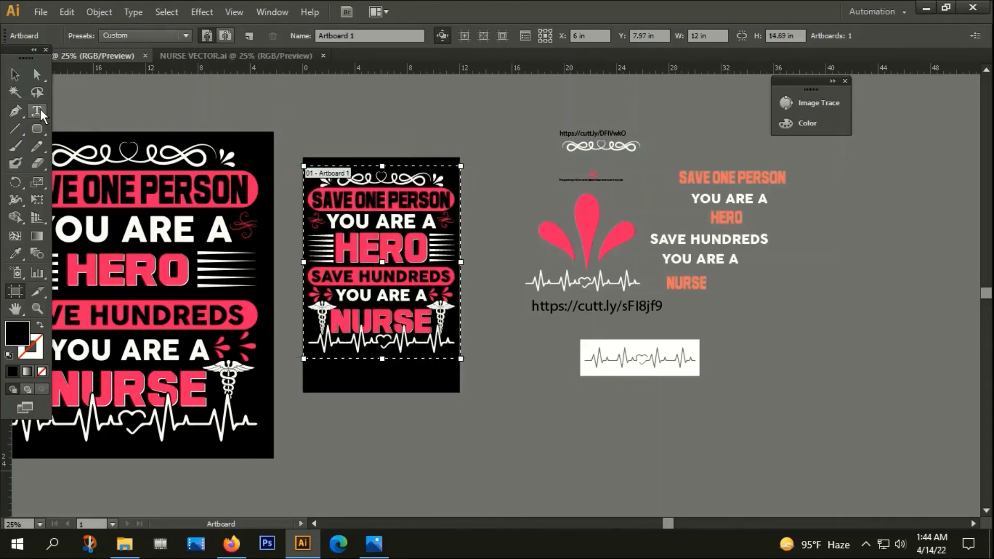
pyautogui.click(16, 75)
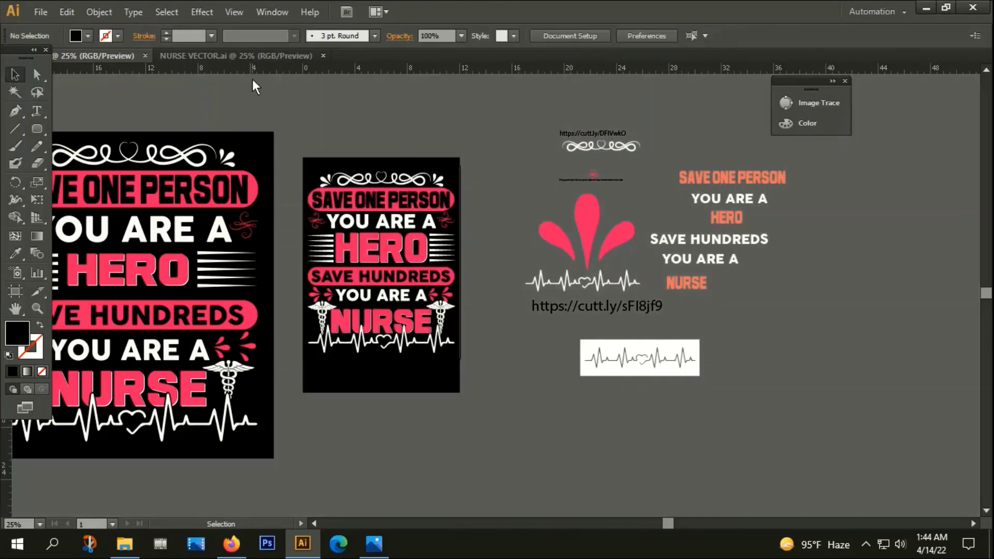
pyautogui.click(394, 389)
pyautogui.press('Delete')
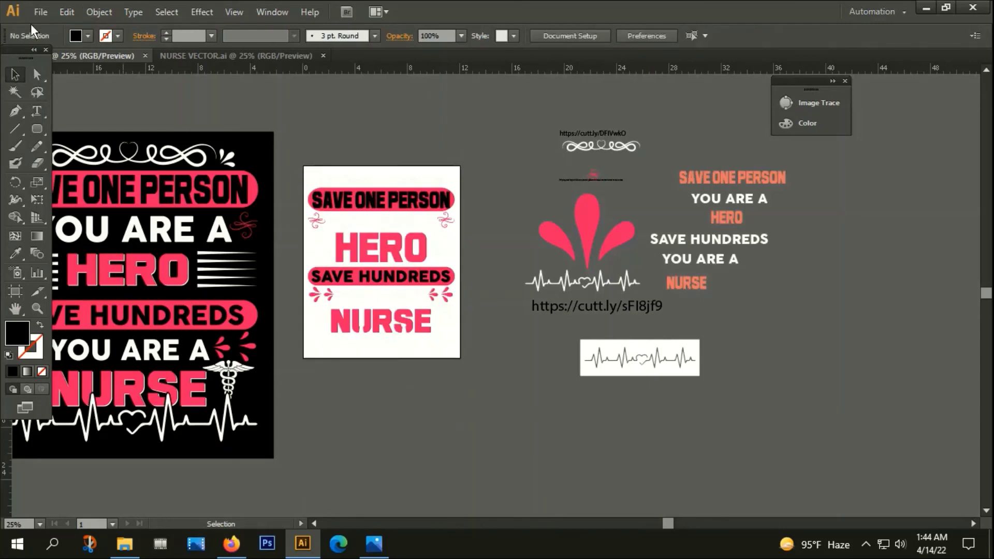
pyautogui.click(41, 12)
# - Export the artboards as a PNG named png into This PC > Videos > b
pyautogui.click(64, 283)
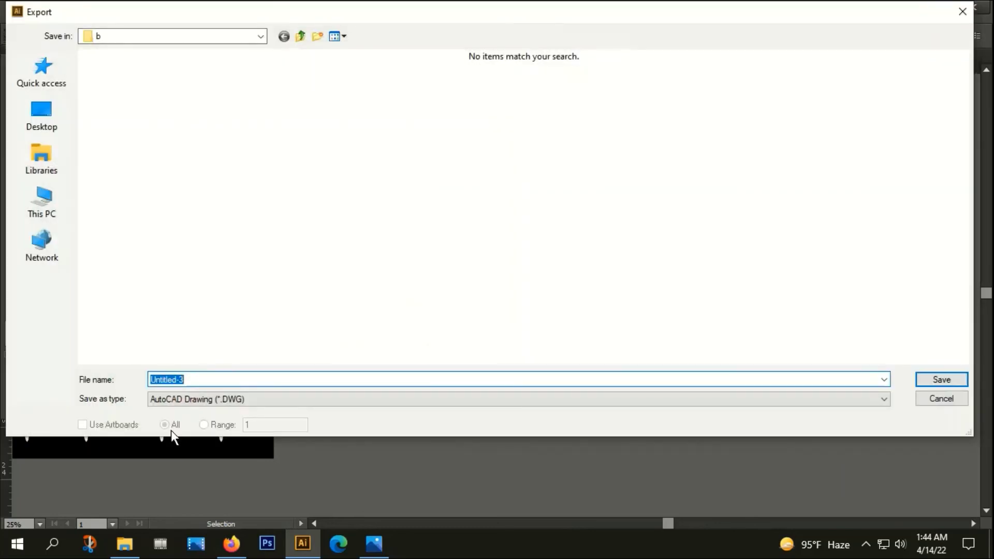
pyautogui.click(37, 216)
pyautogui.doubleClick(301, 142)
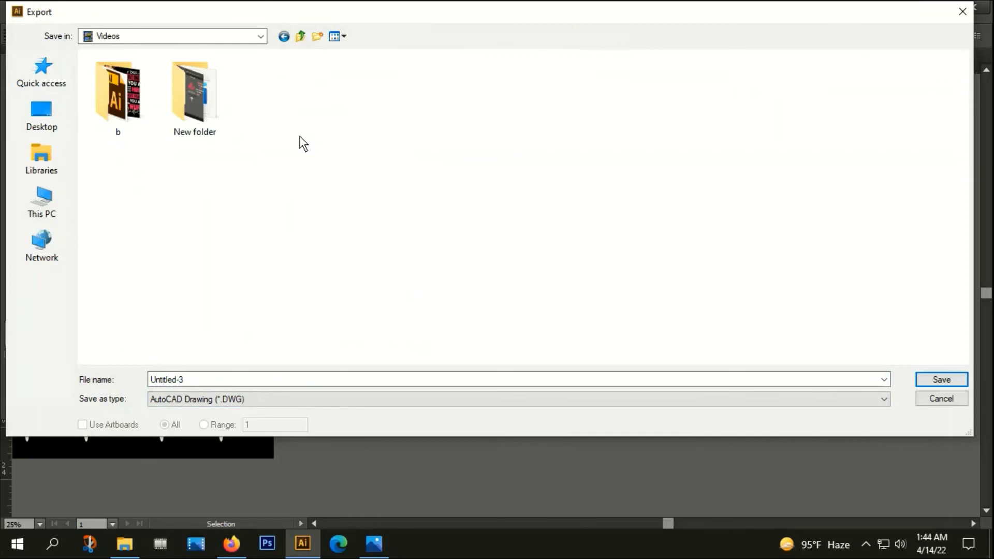
pyautogui.doubleClick(145, 107)
pyautogui.click(210, 398)
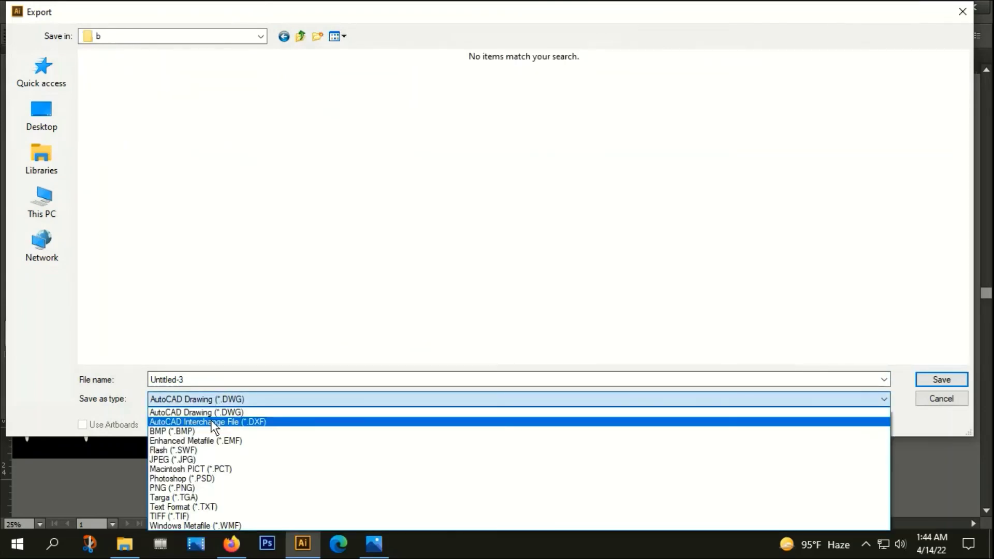
pyautogui.click(191, 490)
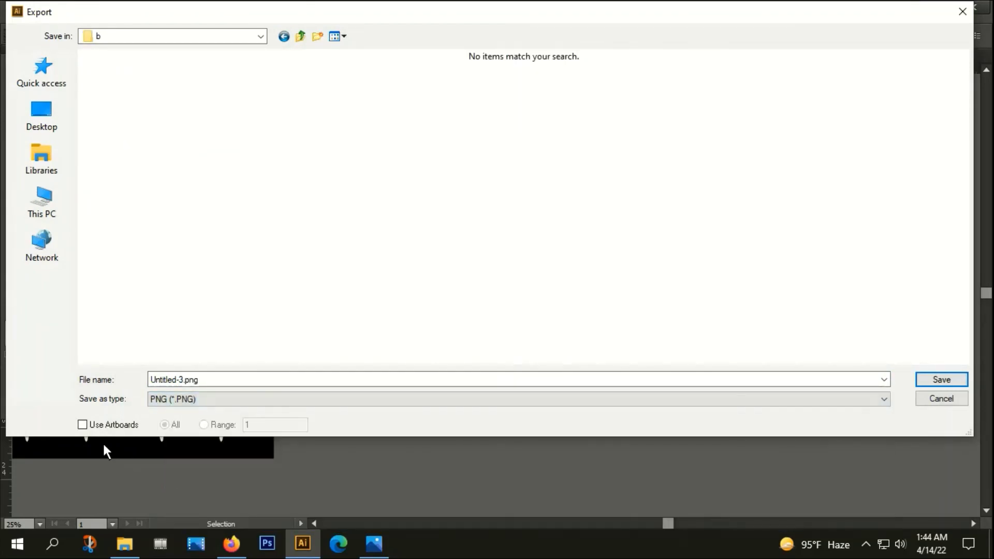
pyautogui.click(83, 424)
pyautogui.click(214, 376)
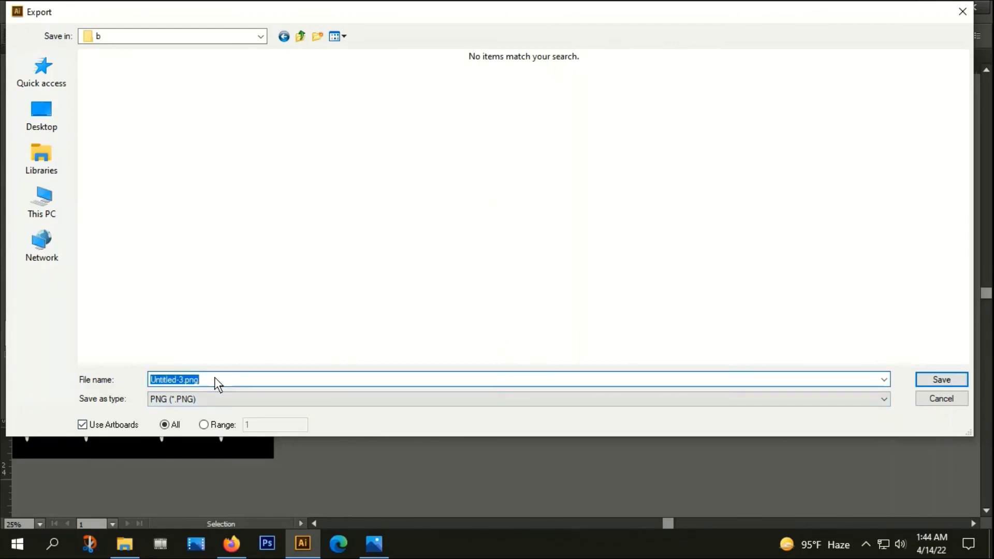
pyautogui.write('pin')
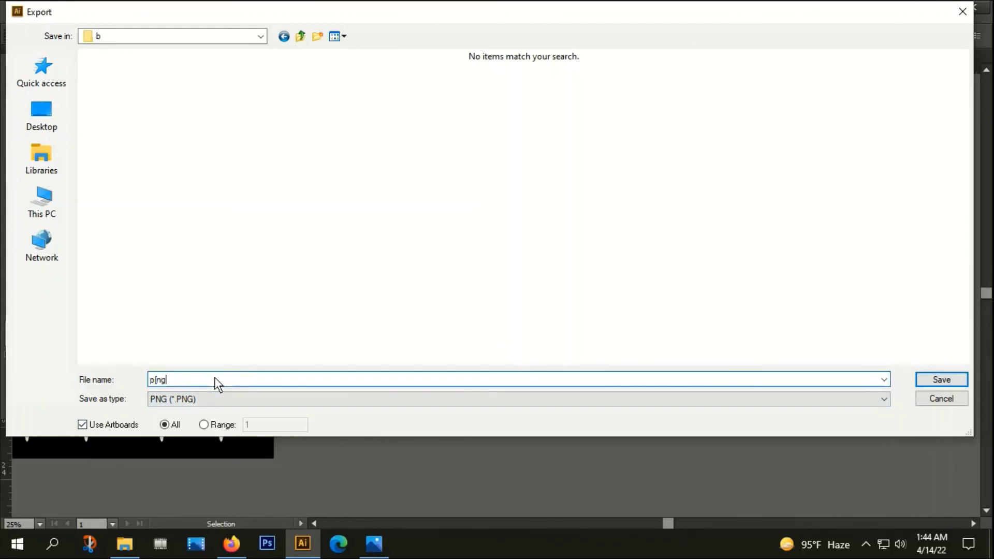
pyautogui.write('g')
pyautogui.write('png')
pyautogui.click(935, 378)
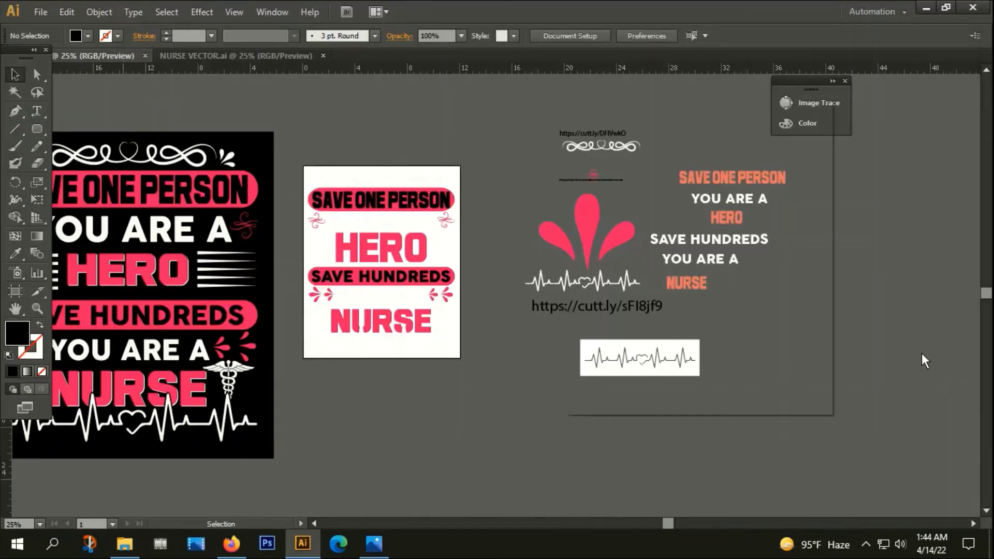
pyautogui.click(723, 379)
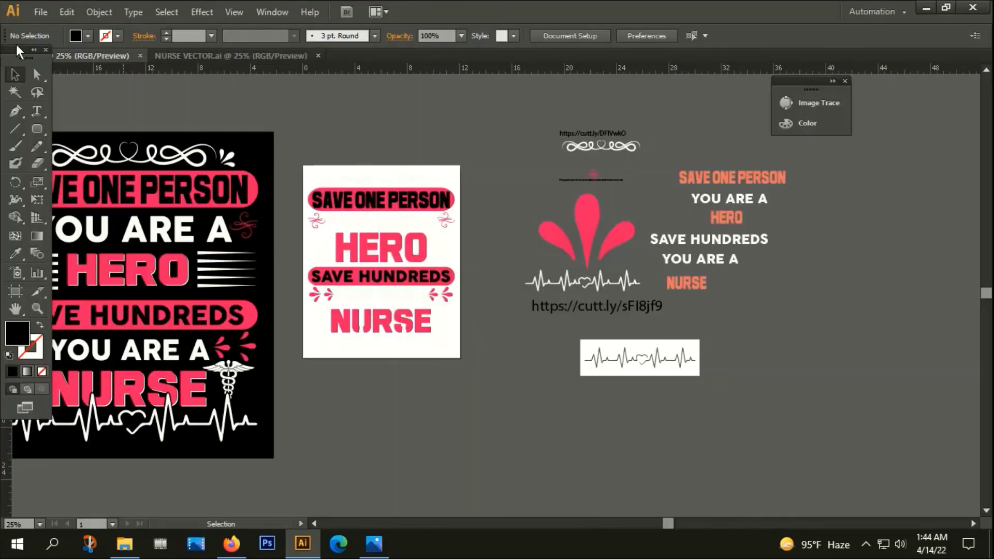
# - Save a copy as Illustrator EPS named 'source file' in folder b, using artboards
pyautogui.click(42, 11)
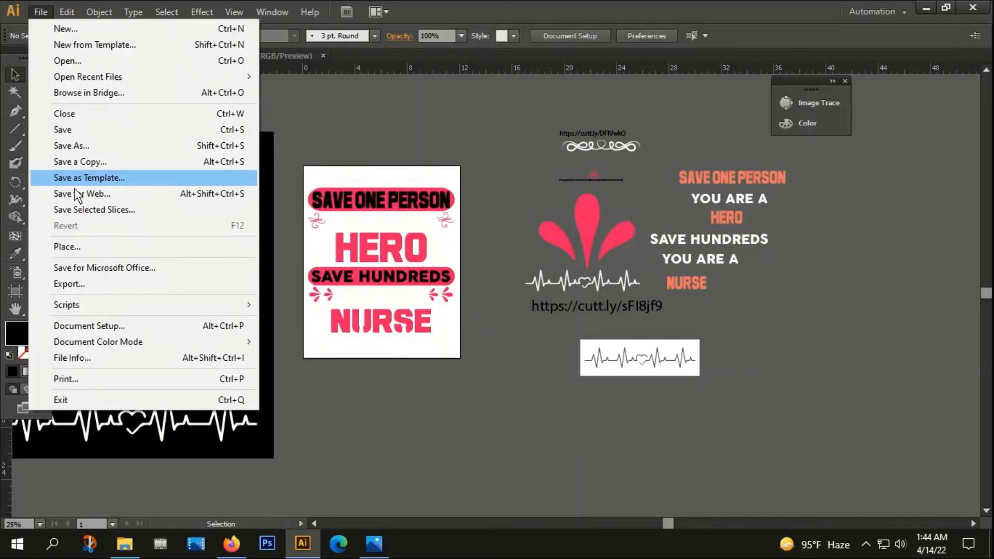
pyautogui.click(71, 148)
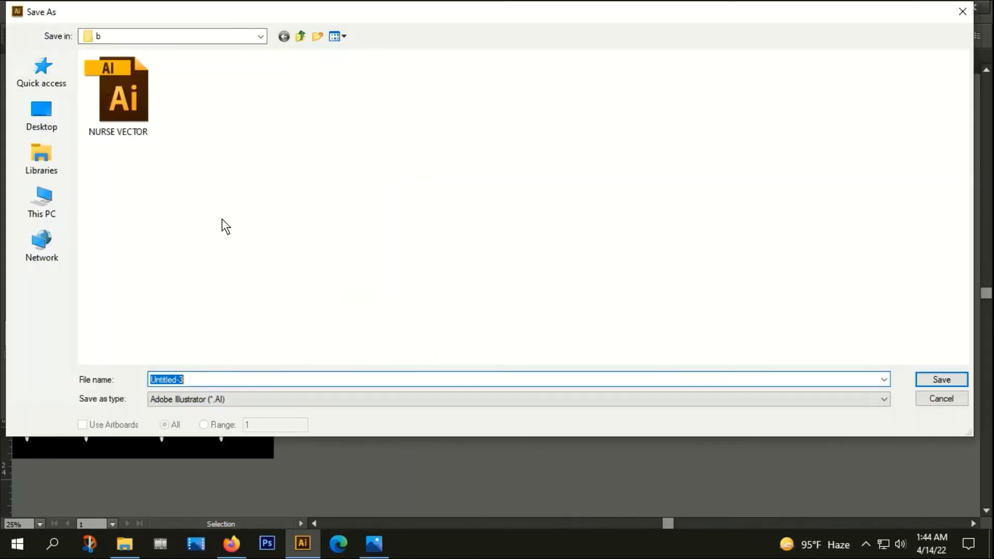
pyautogui.click(219, 400)
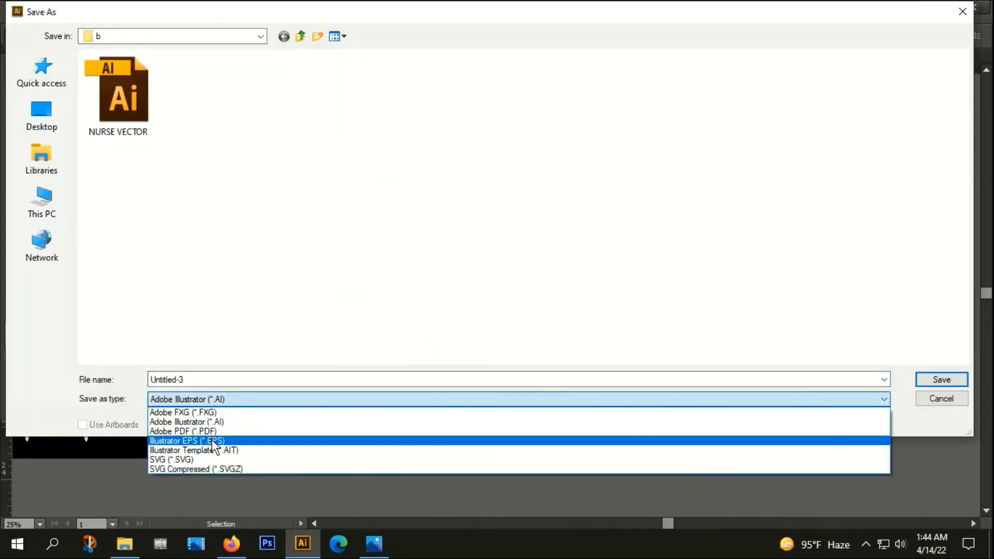
pyautogui.click(213, 438)
pyautogui.doubleClick(199, 378)
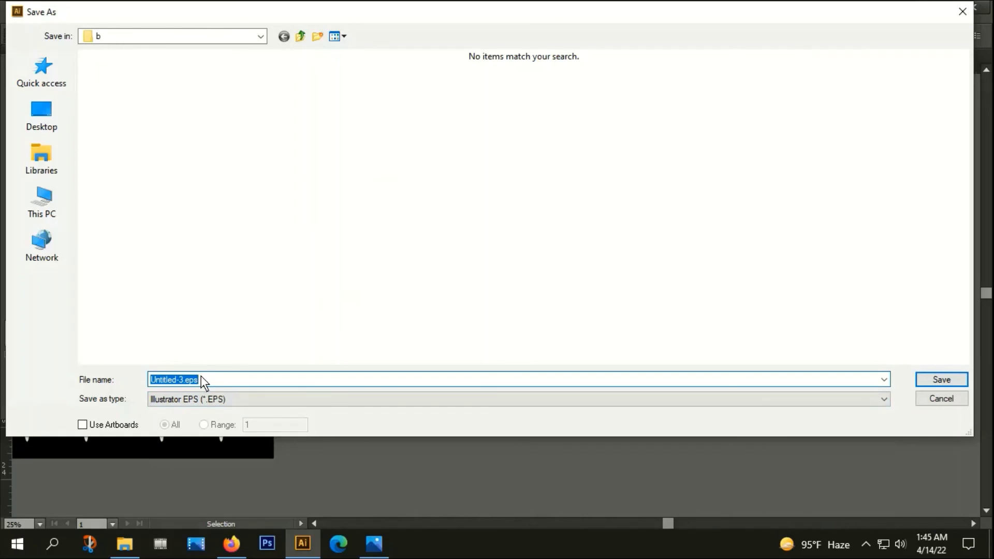
pyautogui.write('source file')
pyautogui.click(81, 425)
pyautogui.click(951, 380)
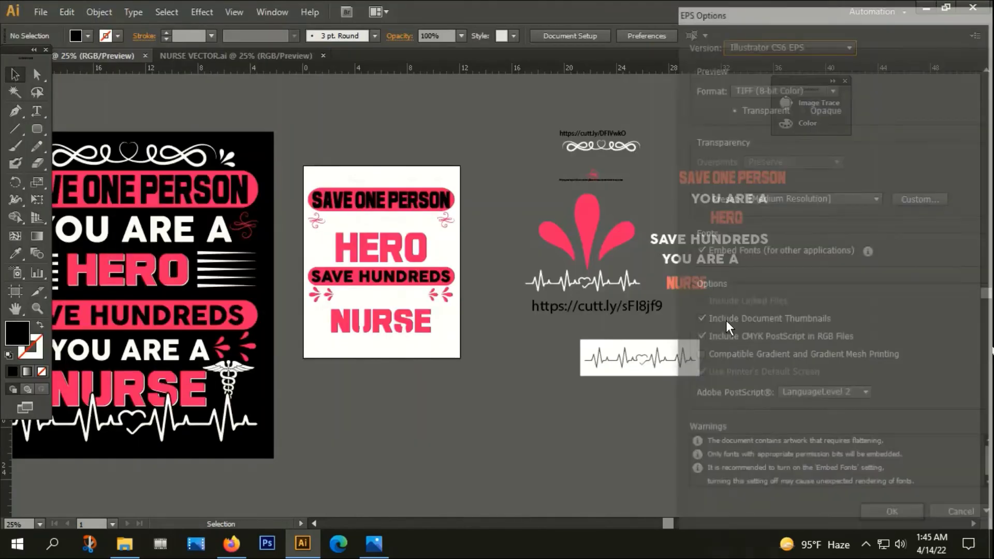
pyautogui.click(891, 517)
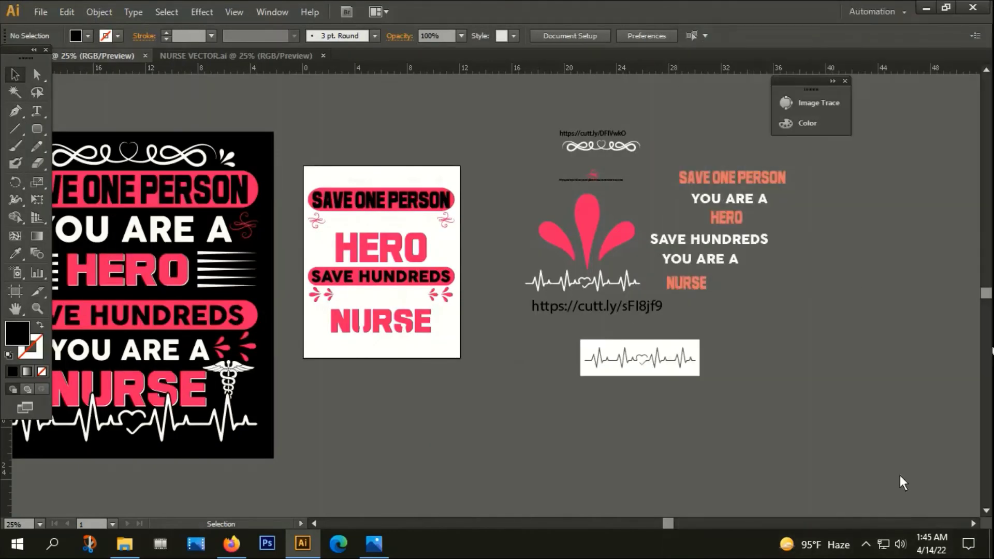
# - In the NURSE VECTOR mockup, delete the old artwork group beside the t-shirt
pyautogui.click(247, 55)
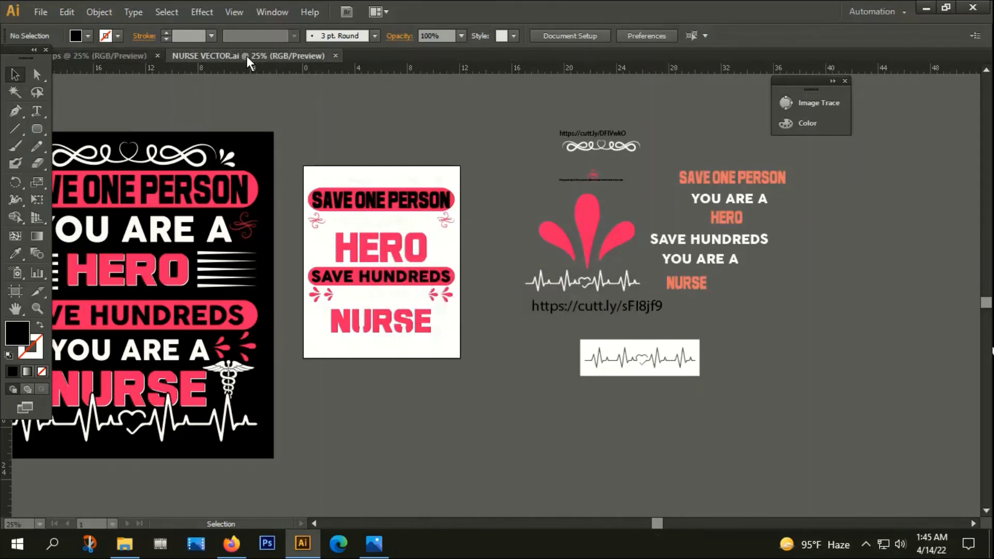
pyautogui.moveTo(553, 96); pyautogui.dragTo(746, 306)
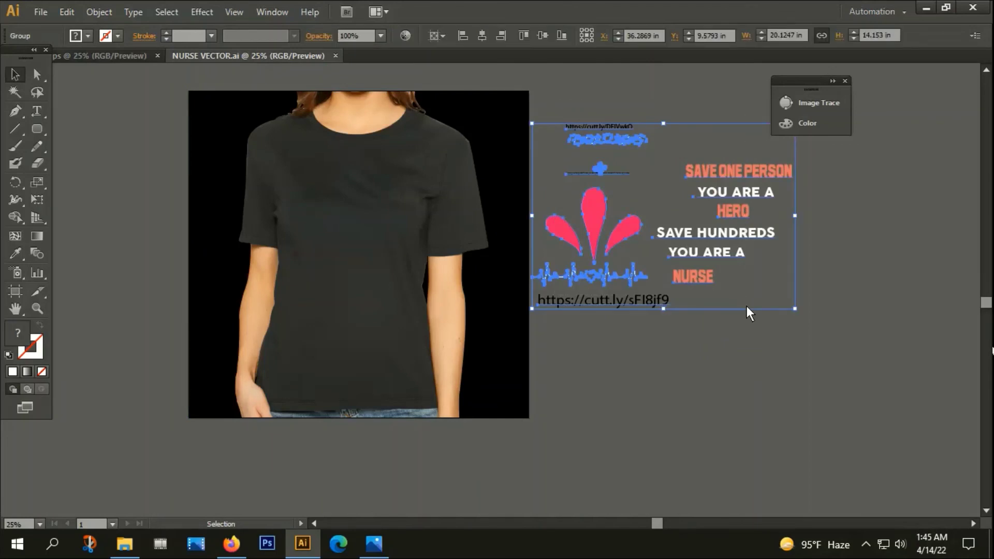
pyautogui.press('Delete')
pyautogui.click(425, 302)
pyautogui.keyDown('alt'); pyautogui.scroll(-1, 425, 301); pyautogui.keyUp('alt')
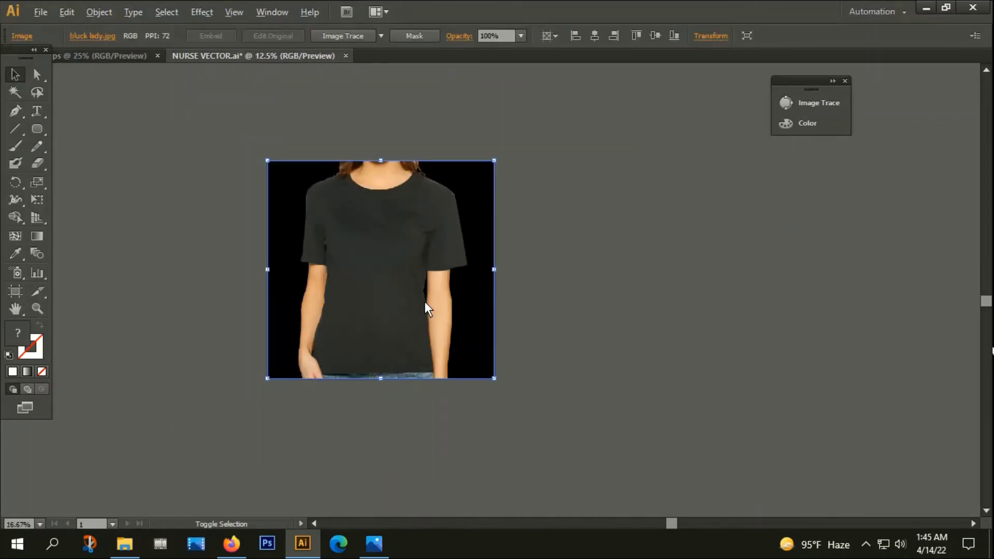
pyautogui.keyDown('alt'); pyautogui.scroll(-1, 425, 302); pyautogui.keyUp('alt')
pyautogui.click(563, 324)
pyautogui.click(384, 300)
pyautogui.click(236, 222)
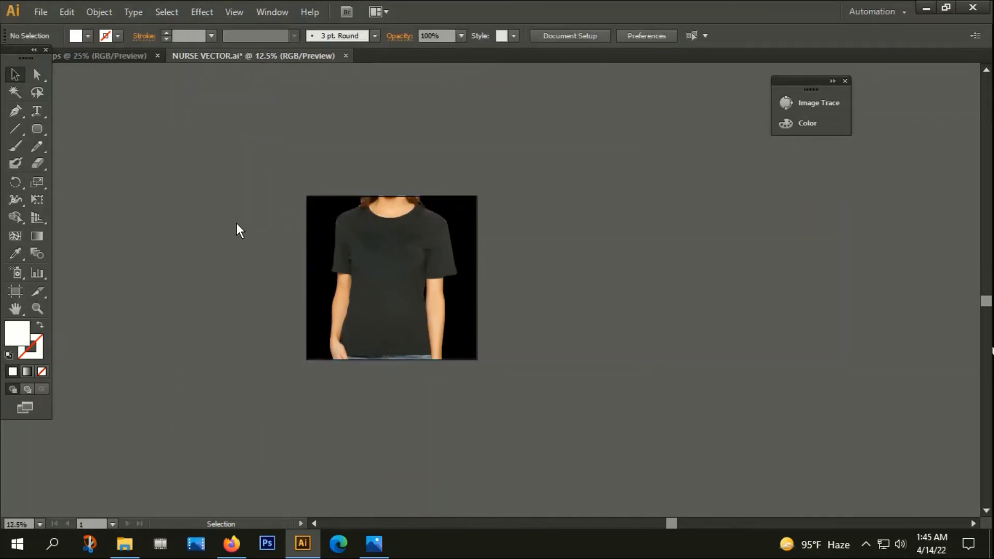
# - Place the exported png-01 design into the mockup document
pyautogui.click(36, 12)
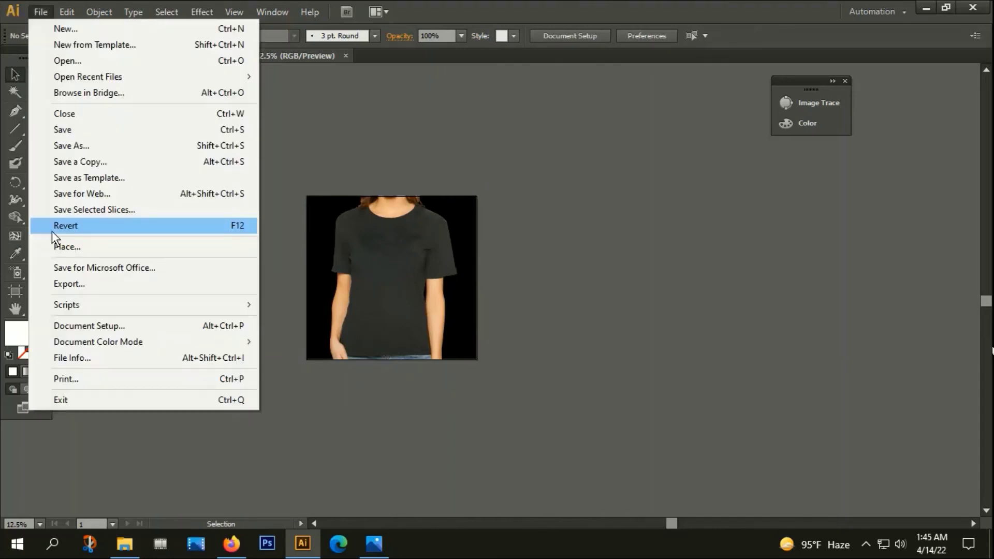
pyautogui.click(73, 248)
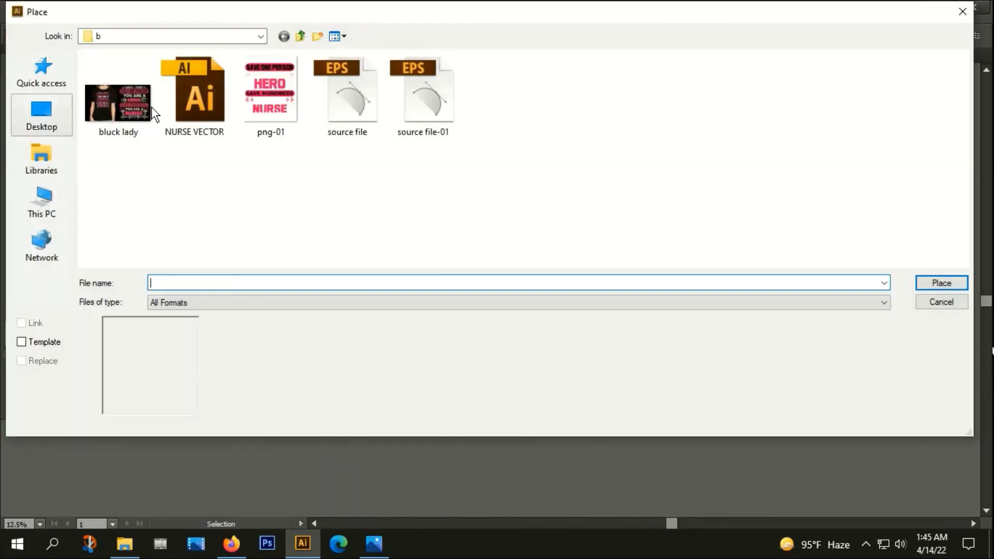
pyautogui.doubleClick(270, 103)
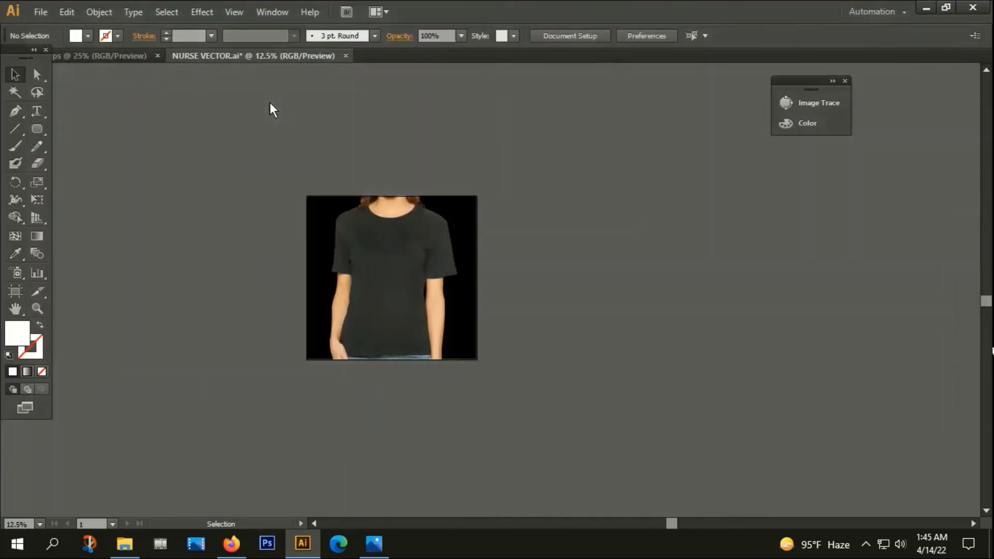
pyautogui.keyDown('alt'); pyautogui.scroll(1, 465, 286); pyautogui.keyUp('alt')
# - Shrink the png-01 design and centre it on the chest of the black t-shirt
pyautogui.moveTo(495, 279); pyautogui.dragTo(312, 243)
pyautogui.keyDown('alt'); pyautogui.scroll(1, 311, 243); pyautogui.keyUp('alt')
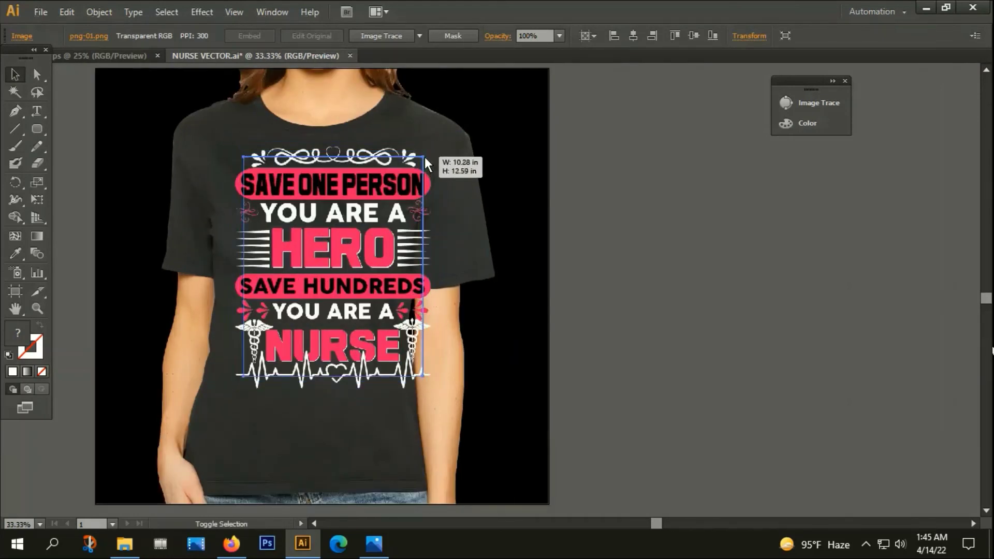
pyautogui.moveTo(436, 139); pyautogui.dragTo(431, 156)
pyautogui.moveTo(359, 279); pyautogui.dragTo(332, 272)
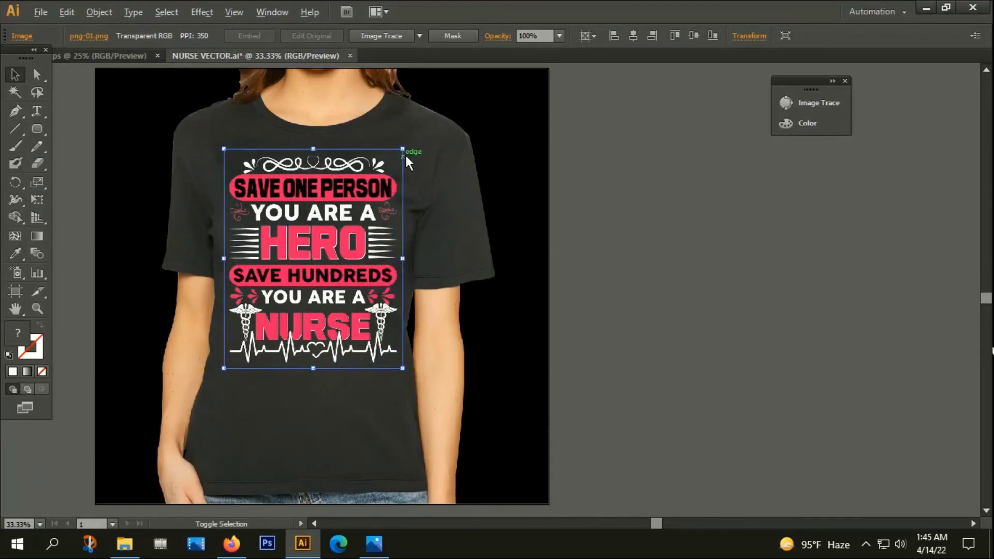
pyautogui.moveTo(402, 150); pyautogui.dragTo(396, 150)
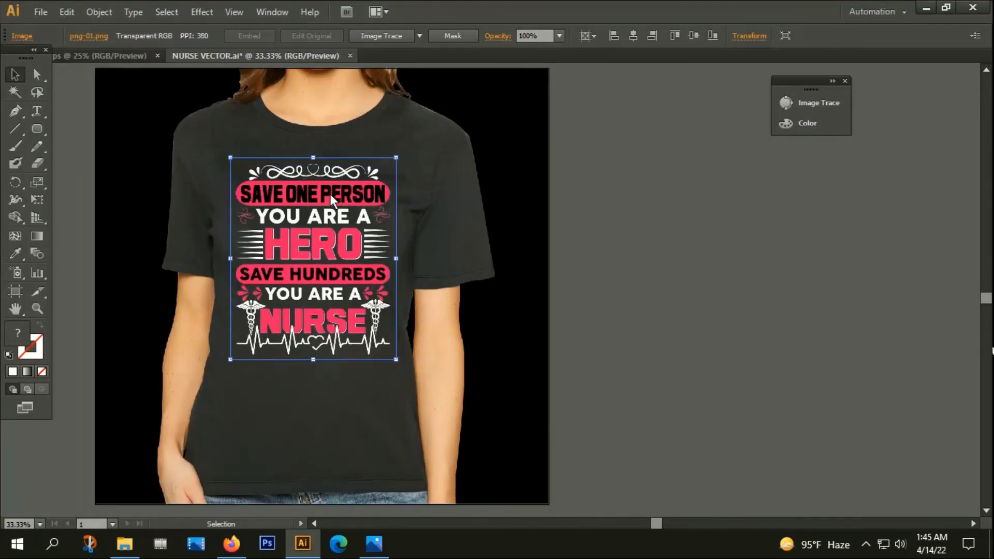
pyautogui.click(635, 250)
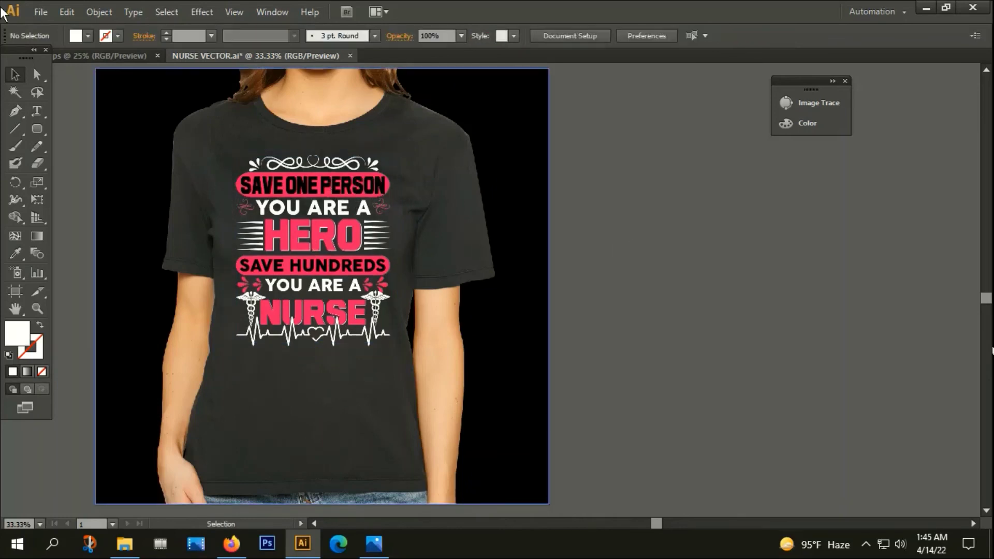
pyautogui.click(40, 12)
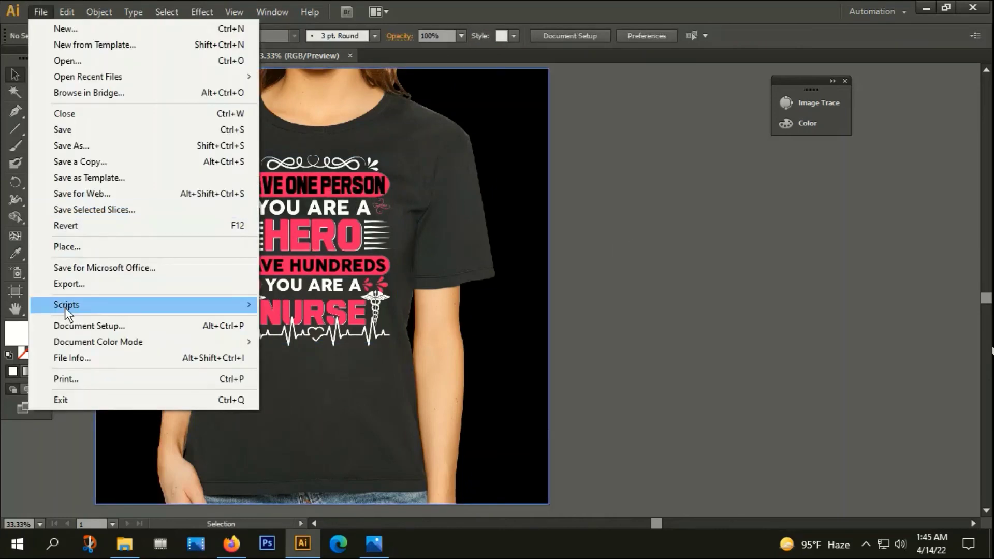
# - Export the mockup to the Desktop as a JPEG named 'with muck up', using artboards
pyautogui.click(67, 281)
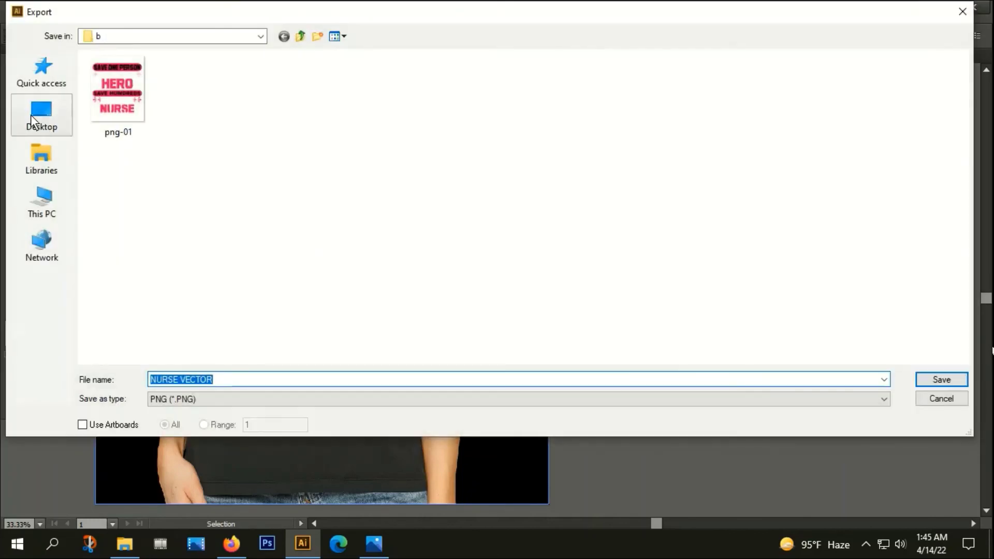
pyautogui.click(30, 113)
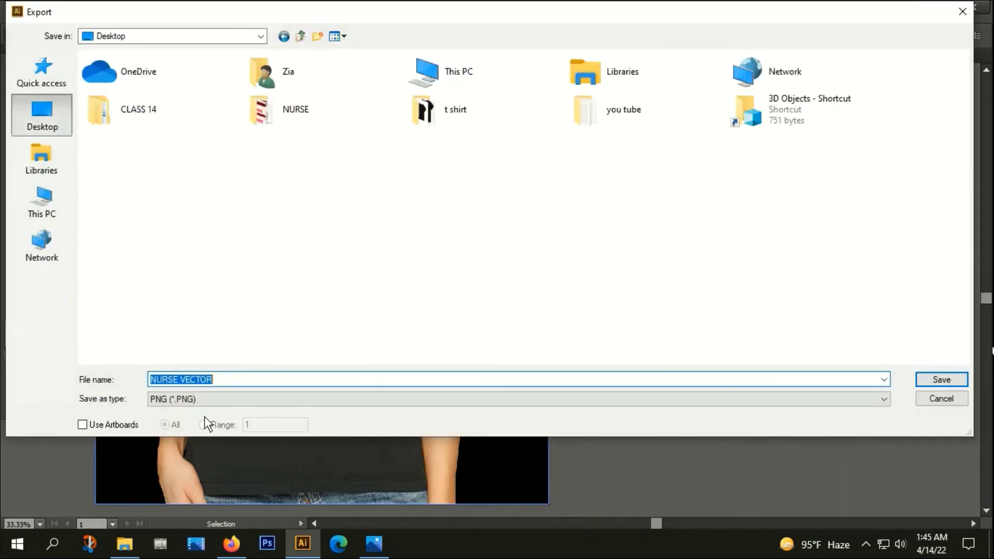
pyautogui.click(202, 399)
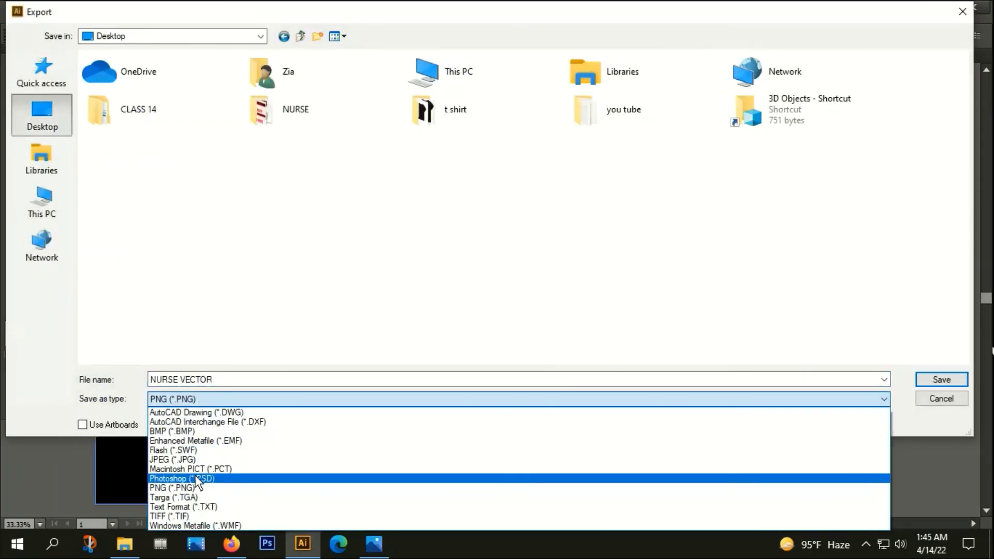
pyautogui.click(188, 460)
pyautogui.click(82, 425)
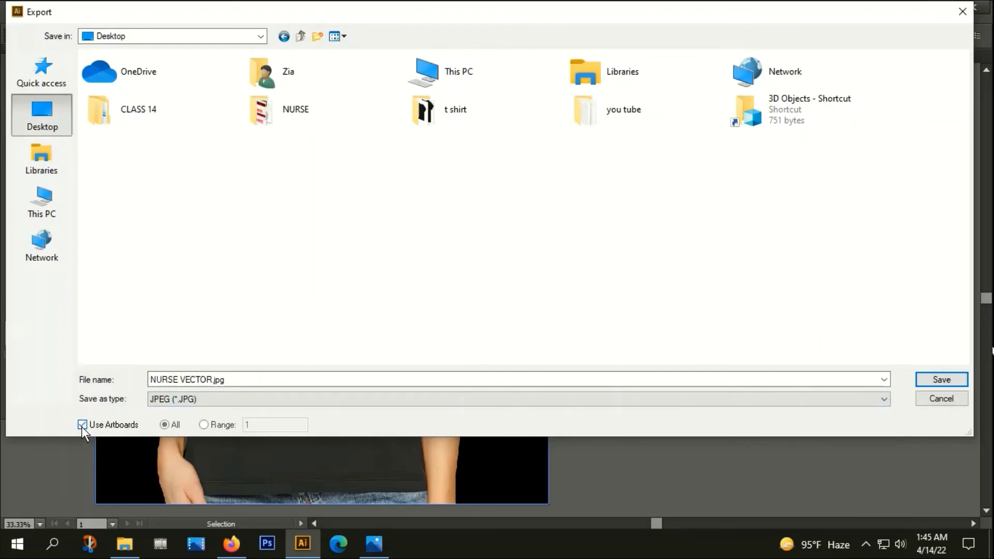
pyautogui.doubleClick(223, 377)
pyautogui.write('with ')
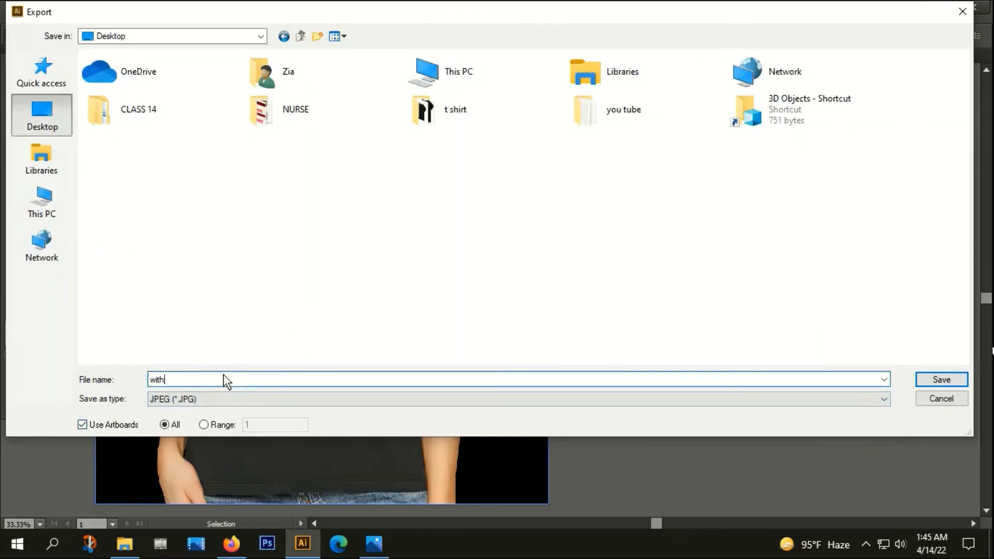
pyautogui.write('muck up')
pyautogui.click(933, 380)
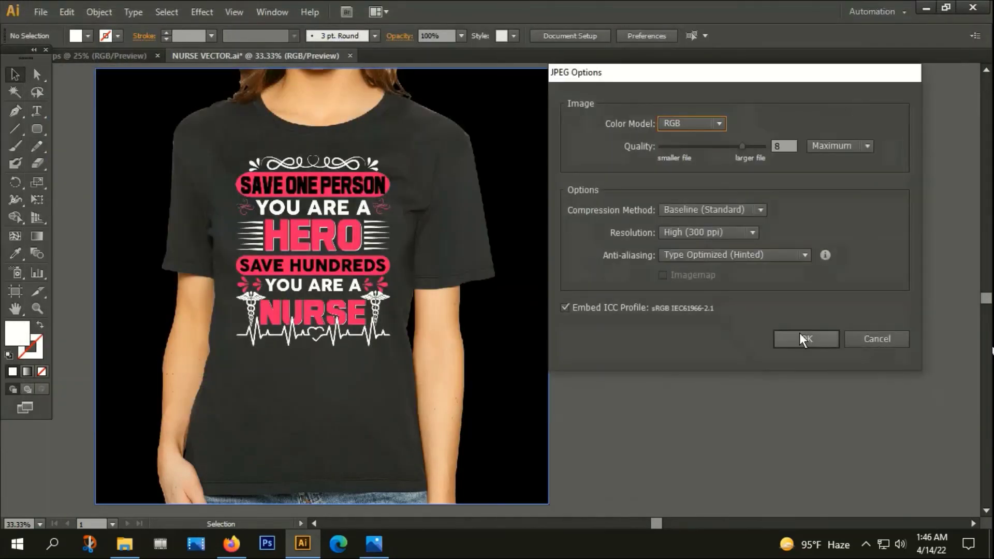
pyautogui.click(804, 334)
# - Open with muck up-01.jpg from the Desktop in Photos using File Explorer
pyautogui.click(129, 546)
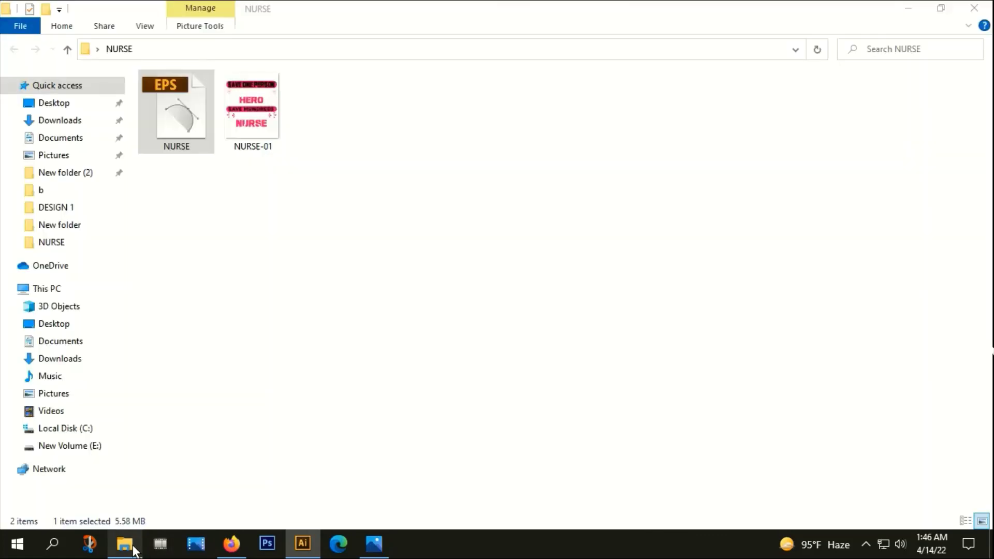
pyautogui.click(57, 103)
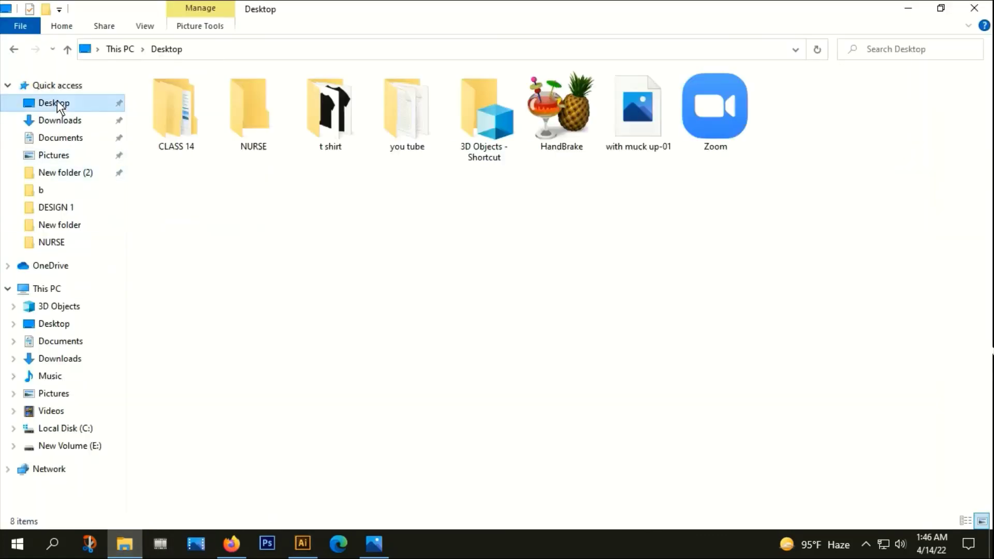
pyautogui.click(641, 112)
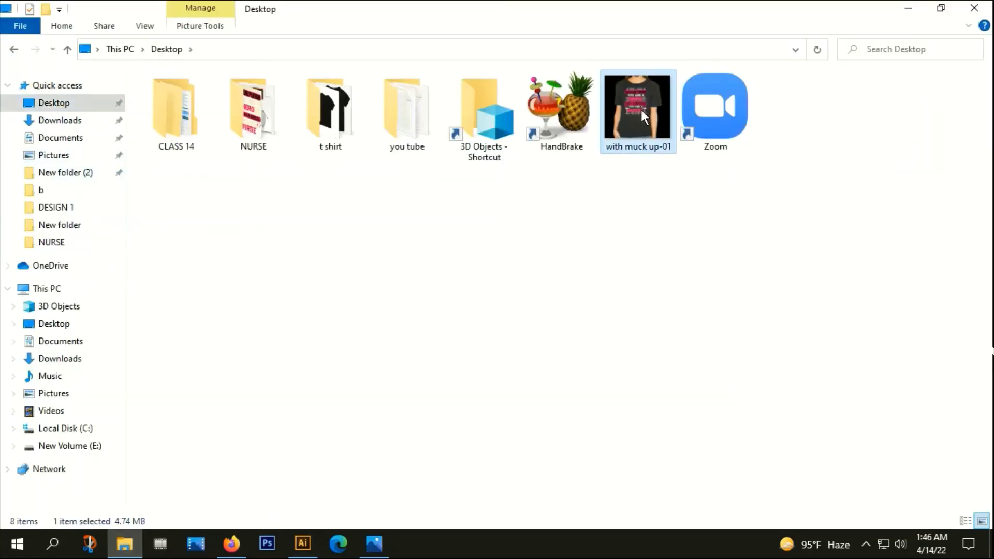
pyautogui.doubleClick(641, 110)
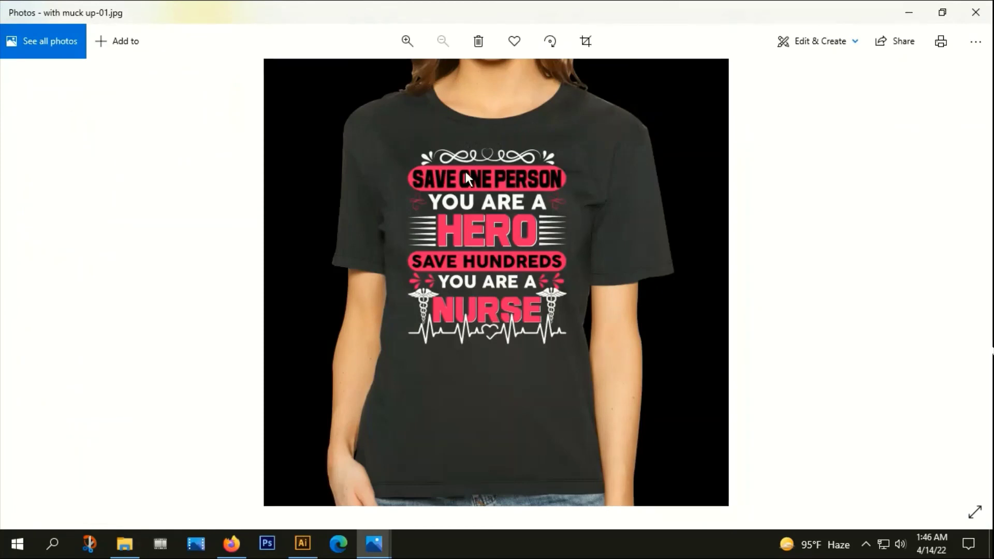